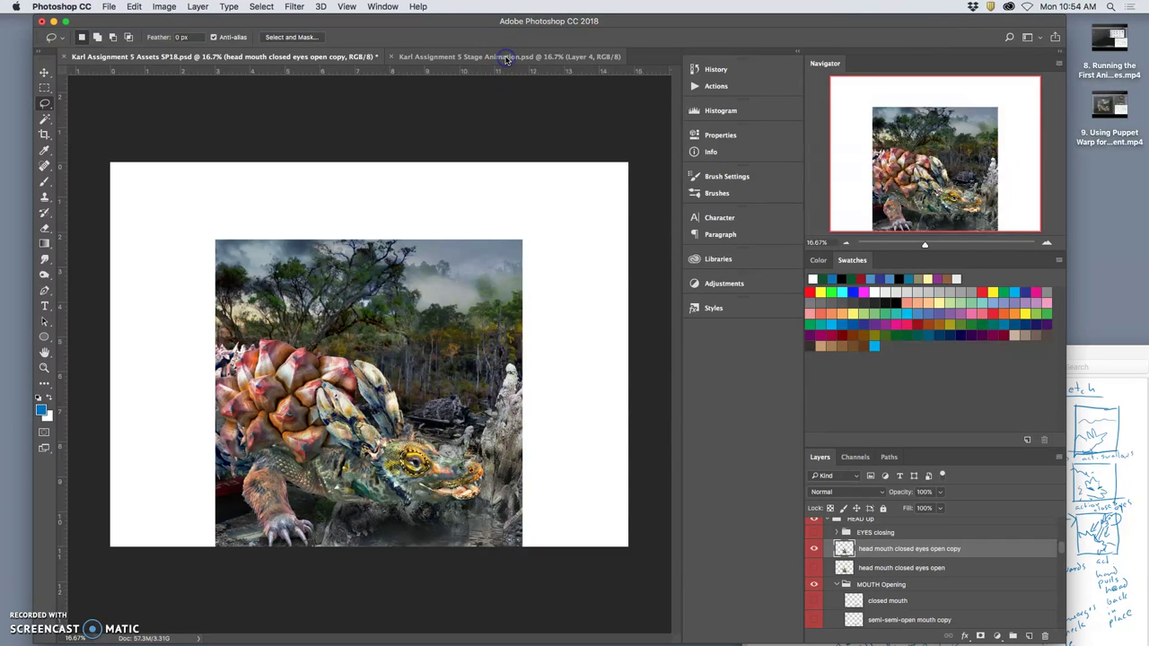
{"action": "left_click", "coordinate": [507, 60]}
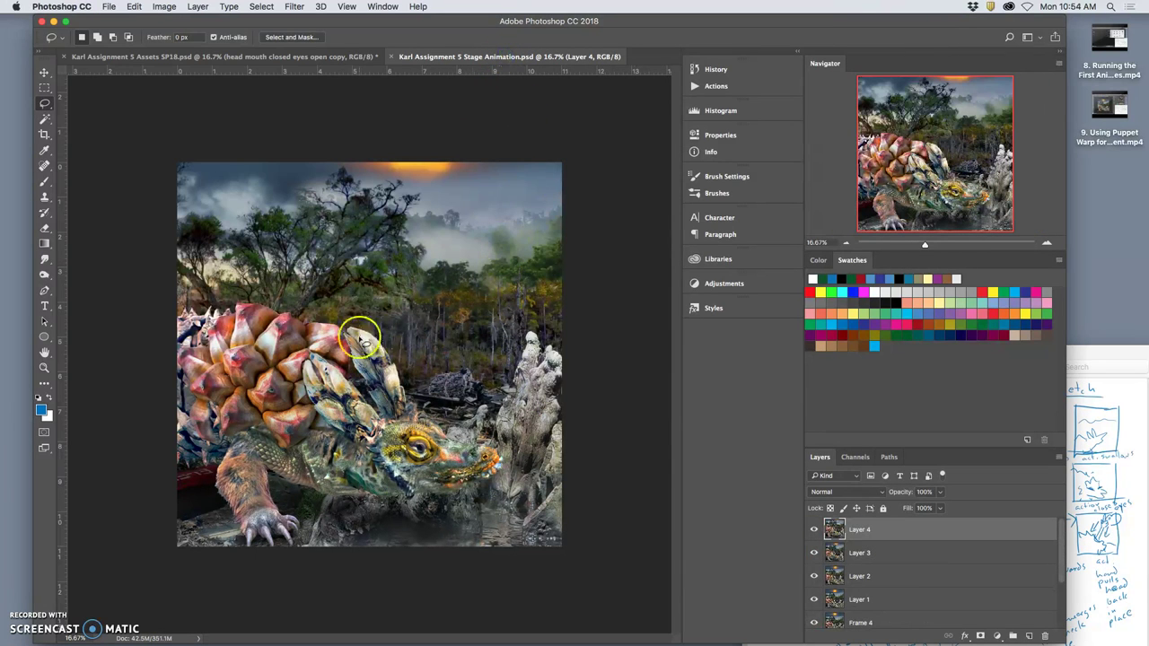
- In the Assets document, put a Warp transform on the 'head mouth closed eyes open copy' layer
{"action": "left_click", "coordinate": [312, 57]}
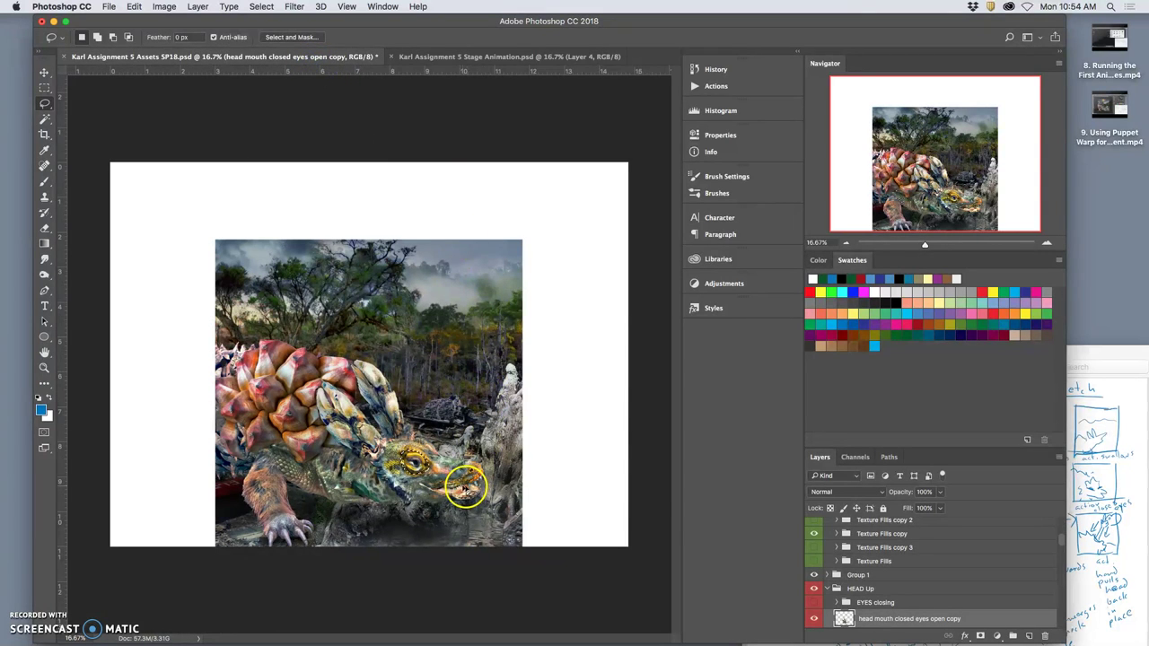
{"action": "scroll", "coordinate": [897, 599], "scroll_direction": "down", "scroll_amount": 1}
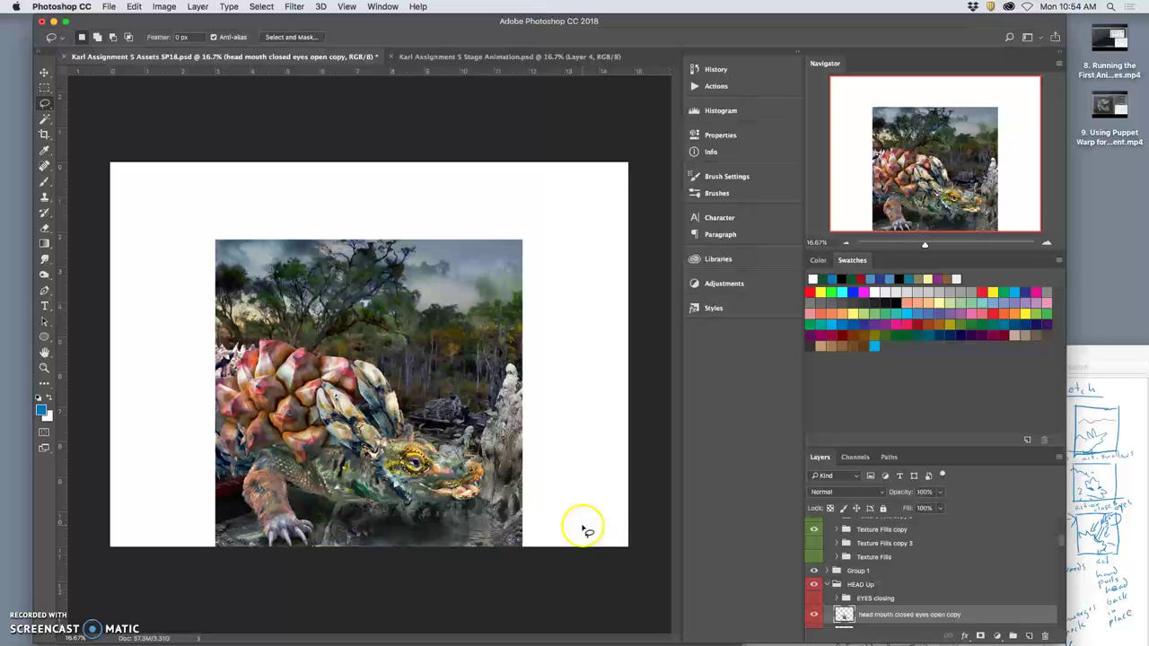
{"action": "key", "text": "super+t"}
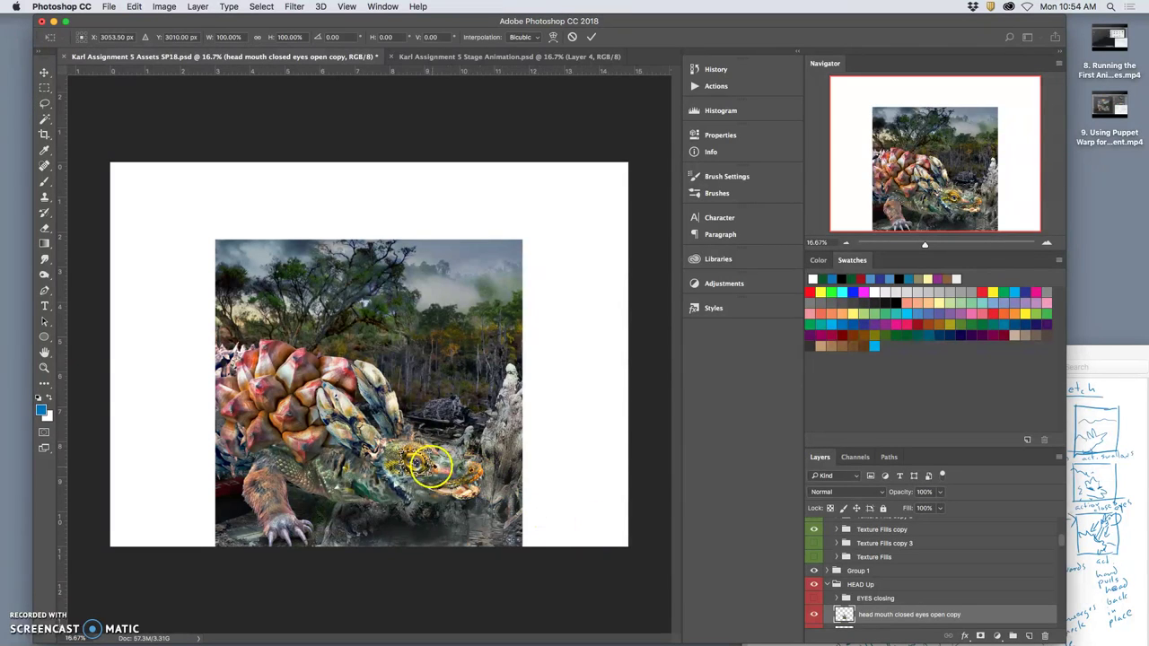
{"action": "right_click", "coordinate": [422, 459]}
{"action": "left_click", "coordinate": [445, 534]}
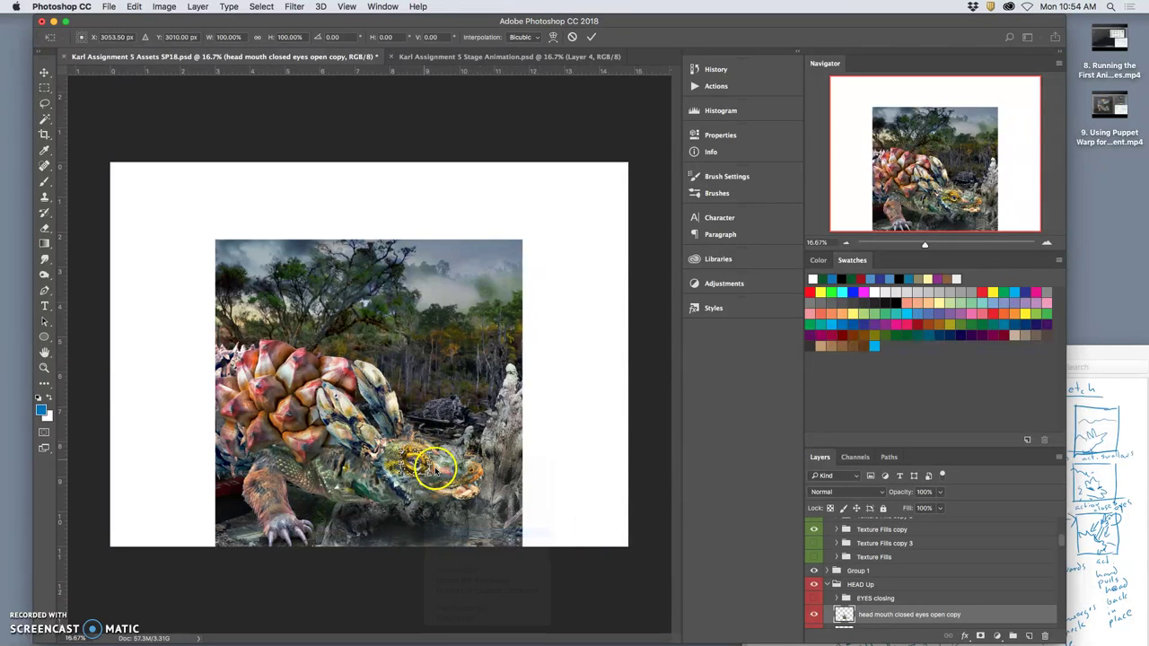
- Bend the warp mesh slightly around the creature's mouth and eye, then commit it
{"action": "left_click", "coordinate": [426, 454]}
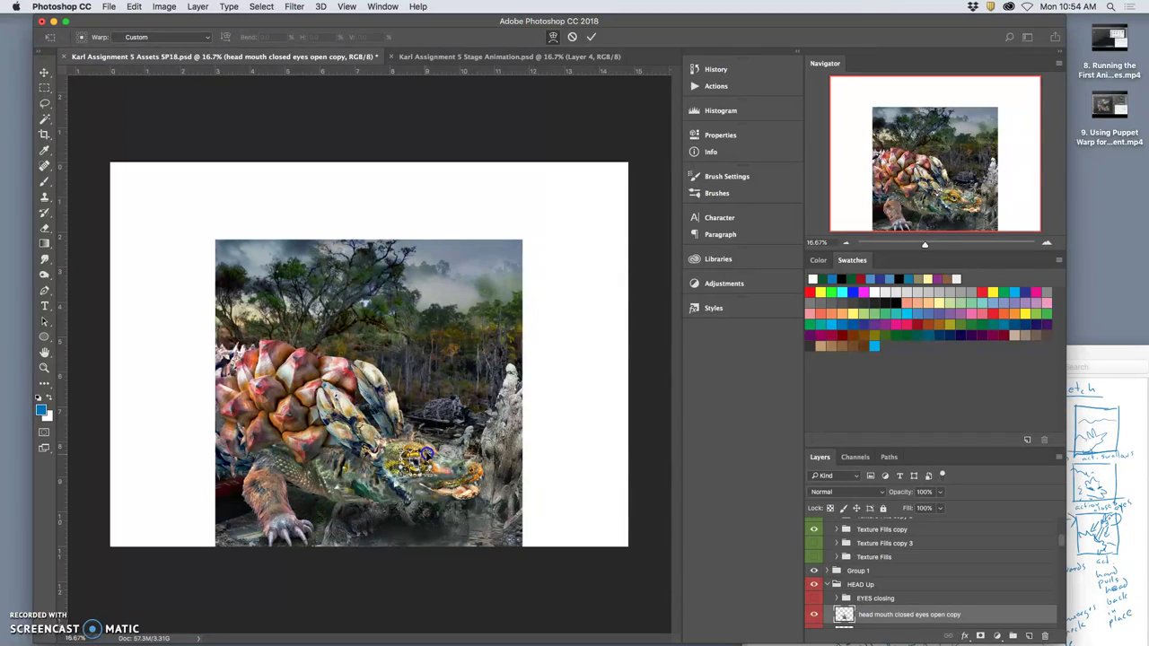
{"action": "left_click_drag", "start_coordinate": [429, 452], "coordinate": [428, 455]}
{"action": "key", "text": "super+plus"}
{"action": "key", "text": "super+plus"}
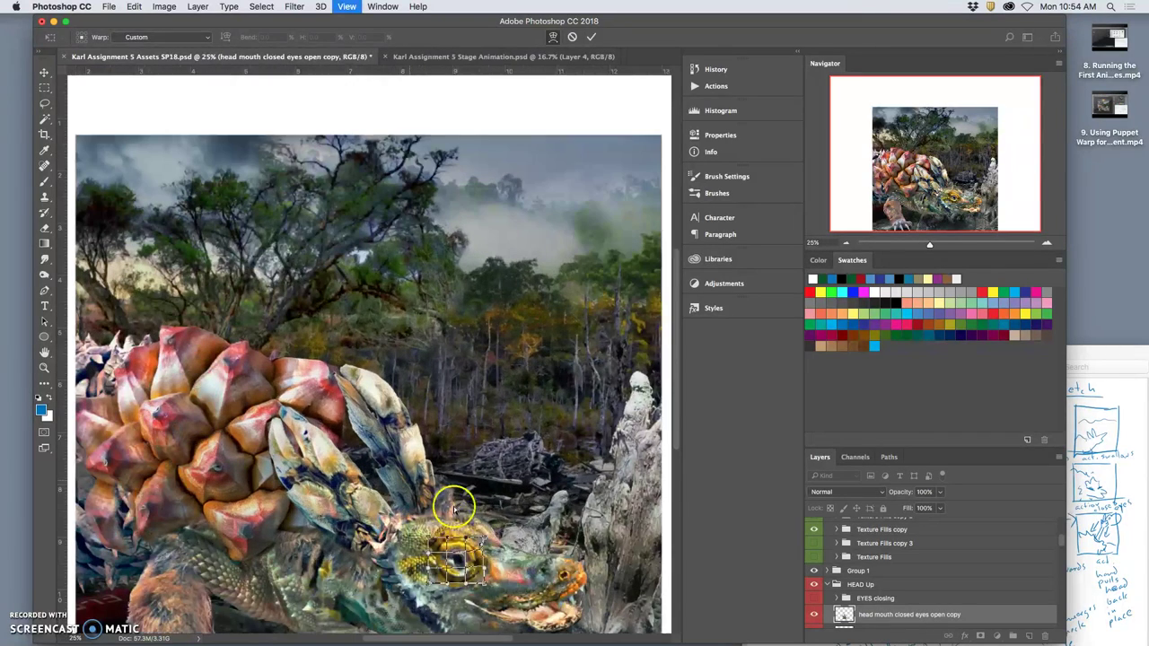
{"action": "scroll", "coordinate": [448, 544], "scroll_direction": "up", "scroll_amount": 2}
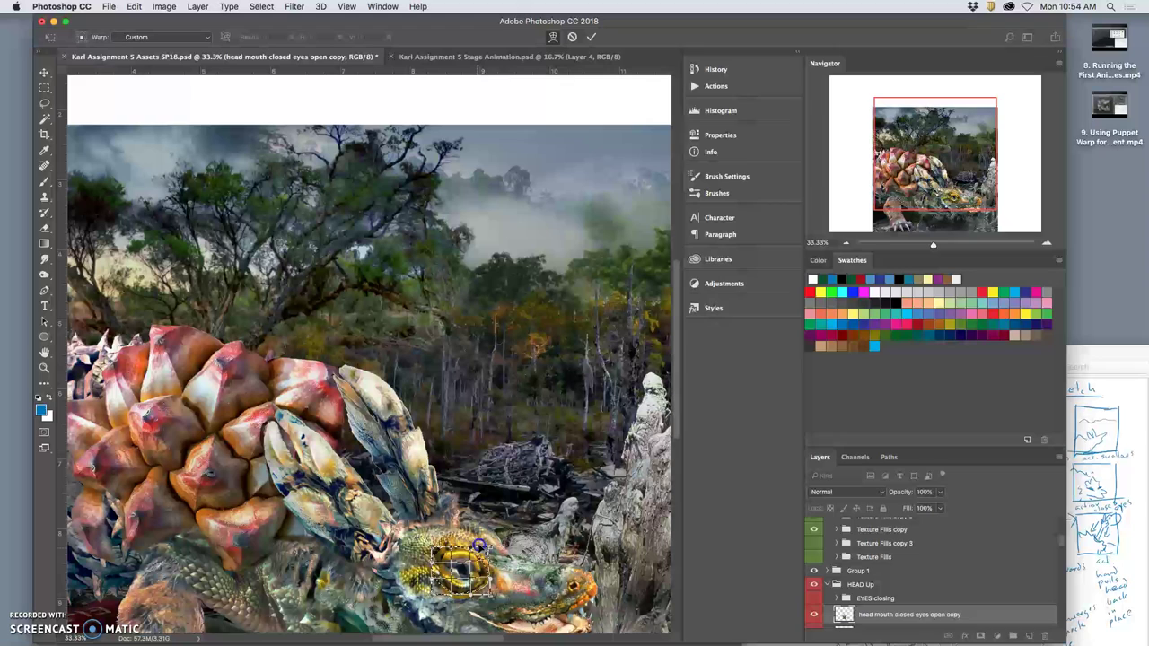
{"action": "mouse_move", "coordinate": [476, 544]}
{"action": "left_mouse_down"}
{"action": "mouse_move", "coordinate": [436, 559]}
{"action": "mouse_move", "coordinate": [481, 558]}
{"action": "left_mouse_up"}
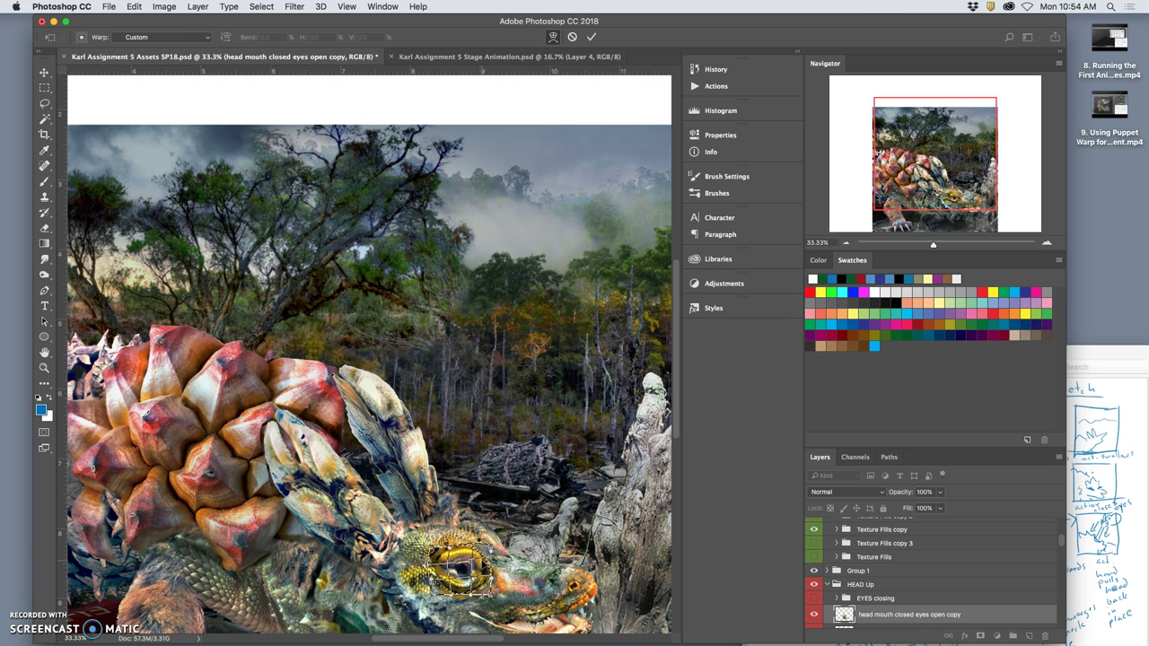
{"action": "key", "text": "Return"}
{"action": "key", "text": "l"}
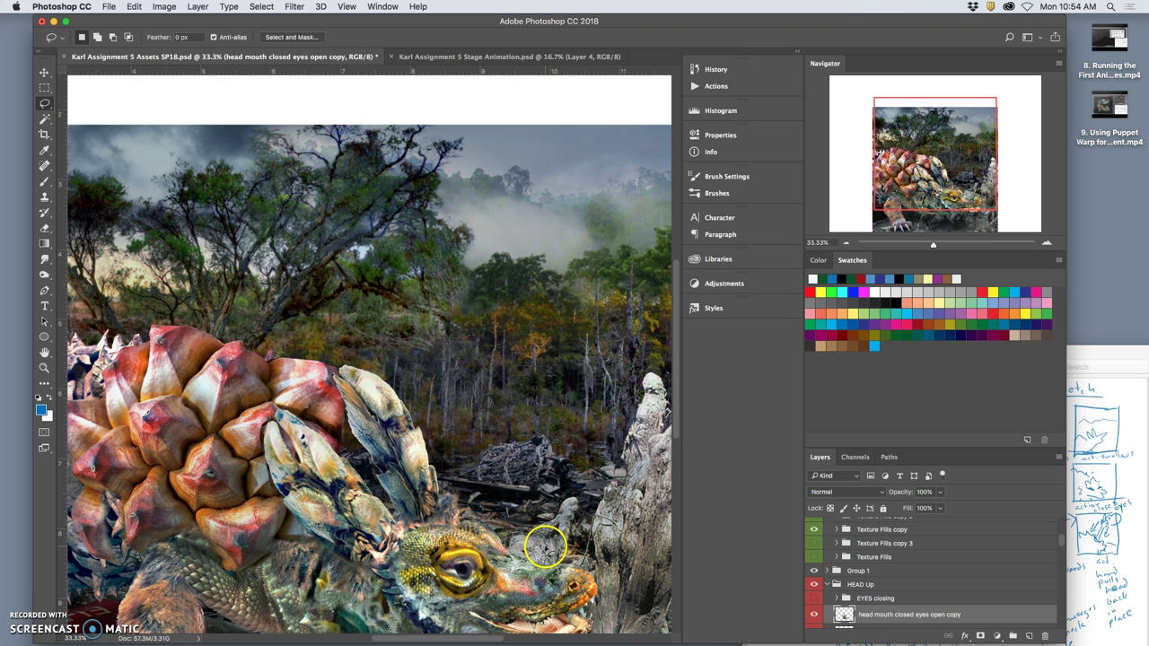
{"action": "key", "text": "super+minus"}
{"action": "key", "text": "super+minus"}
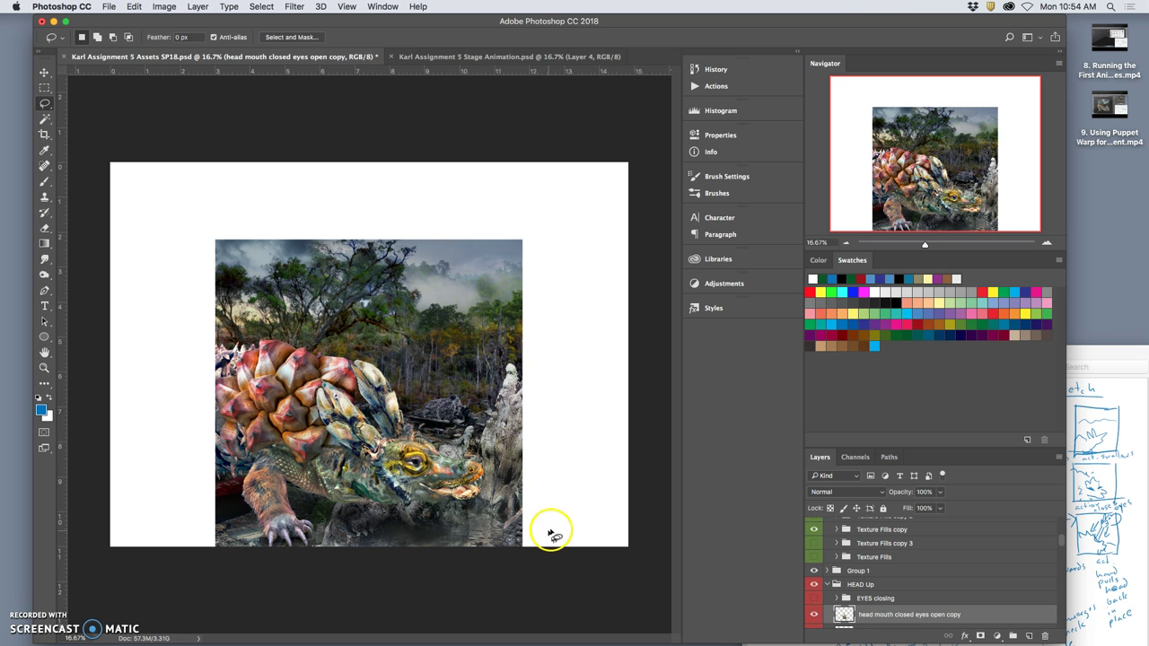
{"action": "scroll", "coordinate": [853, 584], "scroll_direction": "down", "scroll_amount": 1}
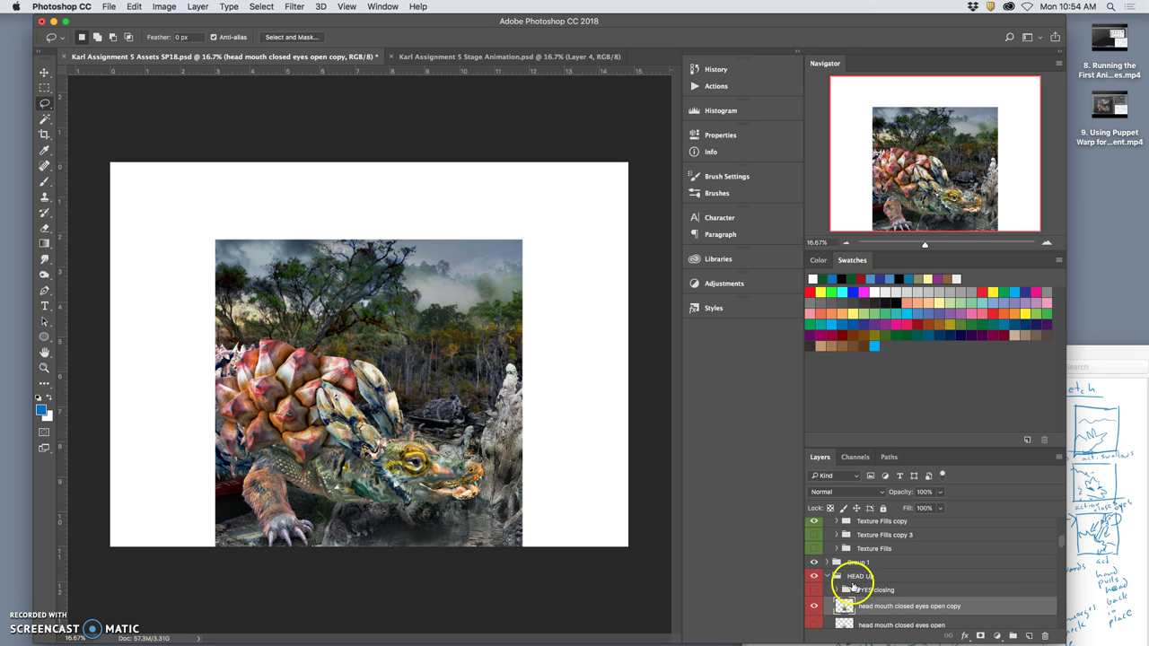
{"action": "left_click", "coordinate": [838, 579]}
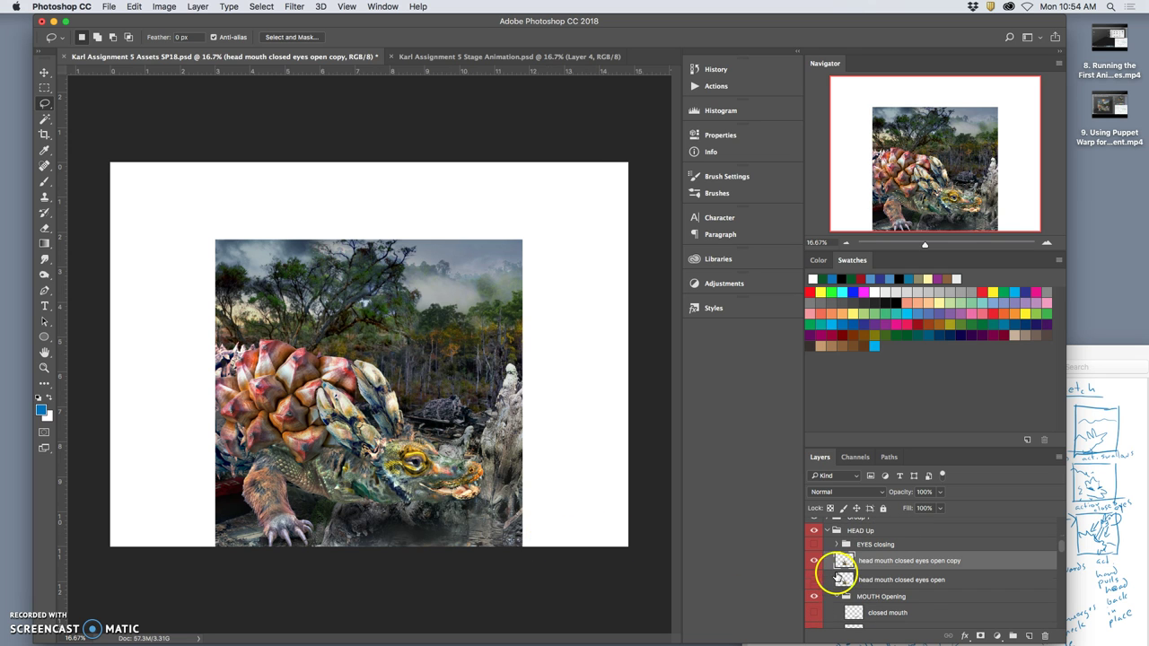
{"action": "left_click", "coordinate": [499, 59]}
{"action": "left_click", "coordinate": [363, 56]}
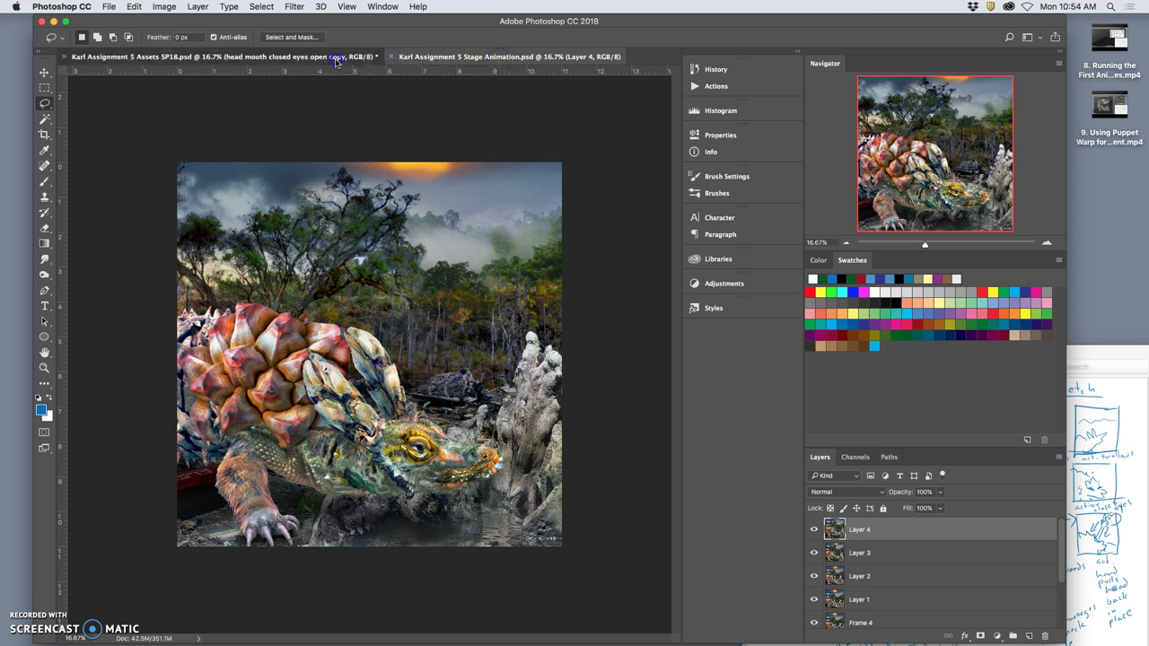
{"action": "scroll", "coordinate": [857, 569], "scroll_direction": "down", "scroll_amount": 5}
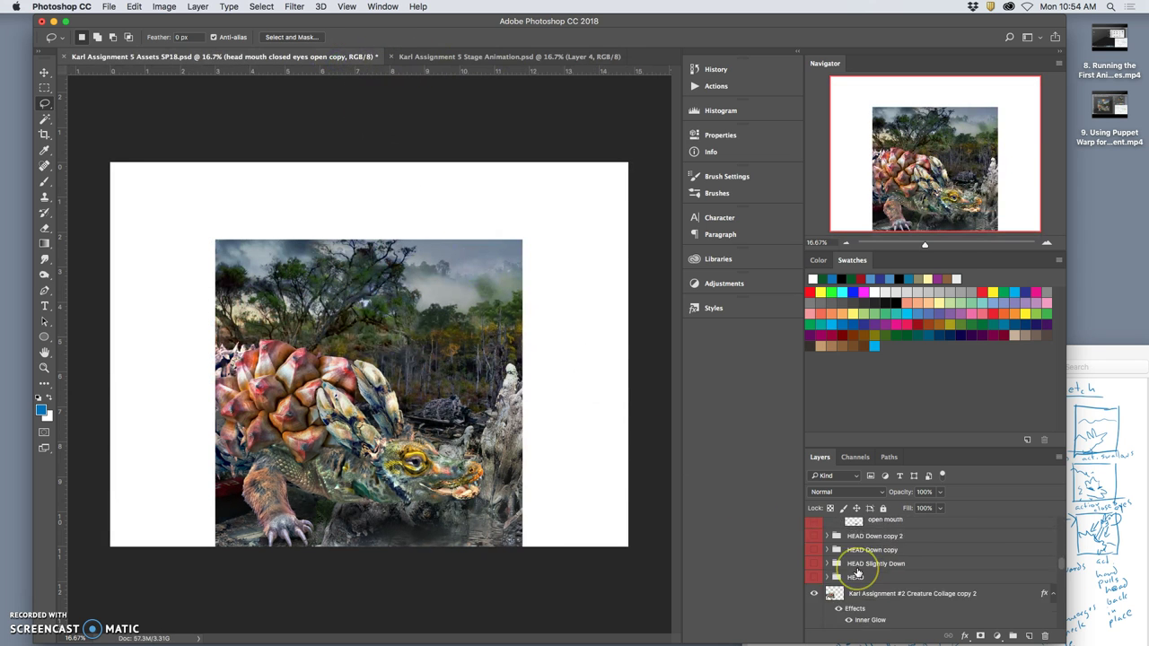
{"action": "scroll", "coordinate": [858, 572], "scroll_direction": "up", "scroll_amount": 5}
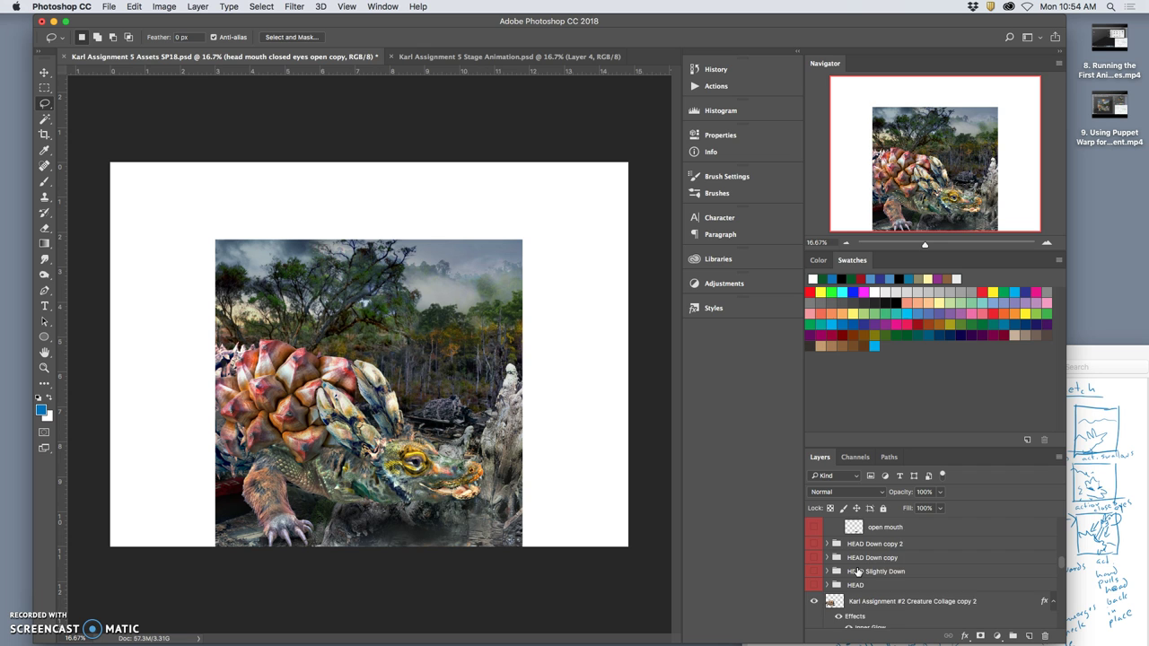
{"action": "scroll", "coordinate": [857, 575], "scroll_direction": "down", "scroll_amount": 1}
{"action": "left_click", "coordinate": [857, 590]}
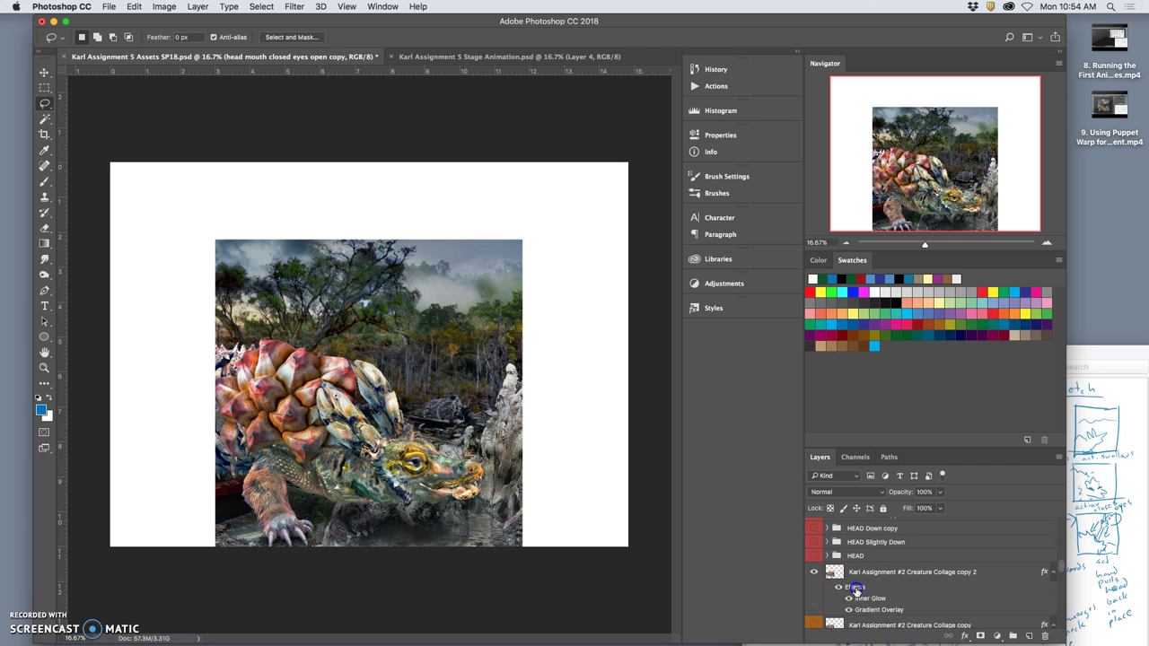
{"action": "left_click", "coordinate": [529, 58]}
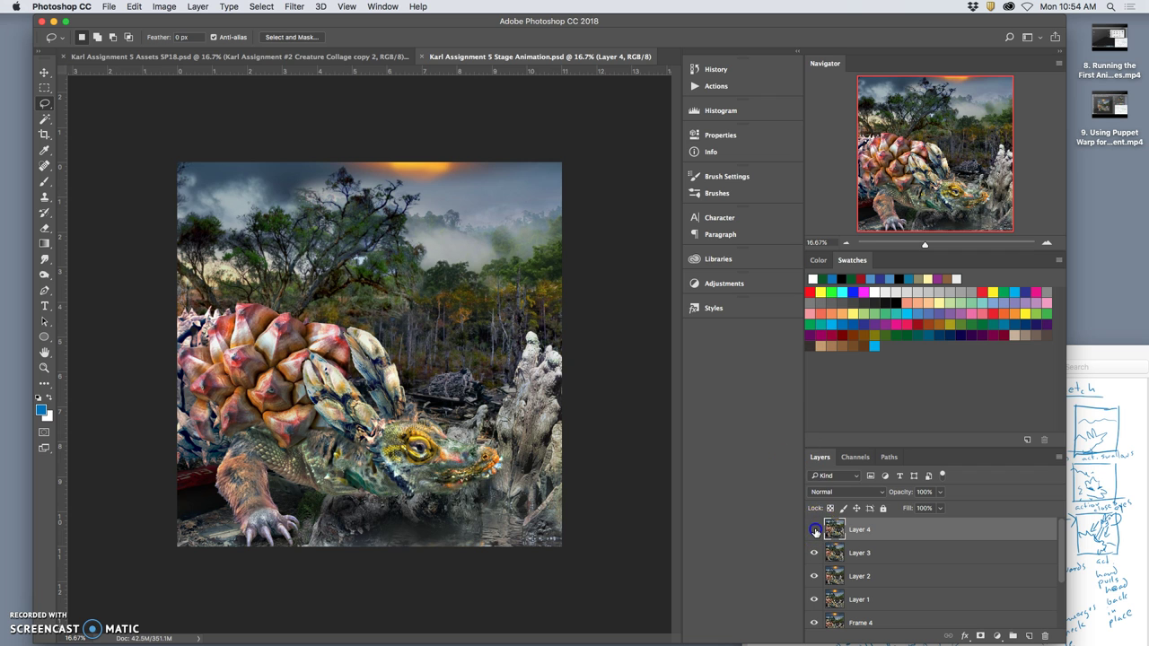
{"action": "left_click", "coordinate": [815, 530]}
{"action": "left_click", "coordinate": [814, 530]}
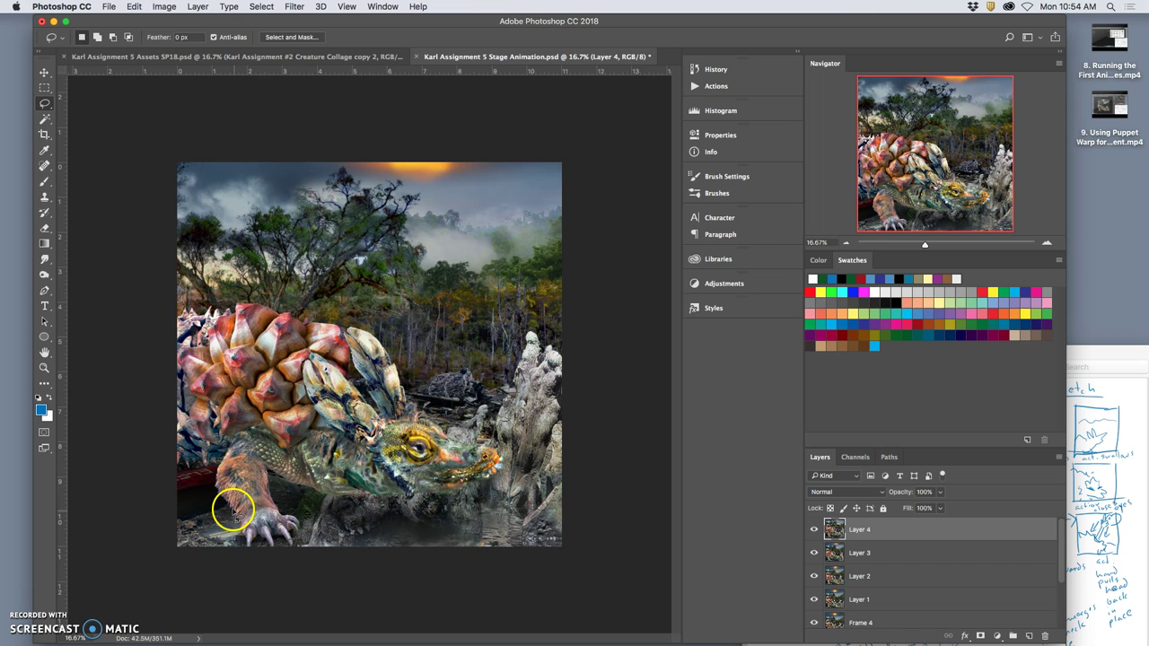
{"action": "left_click", "coordinate": [814, 530]}
{"action": "left_click", "coordinate": [814, 531]}
{"action": "left_click", "coordinate": [326, 56]}
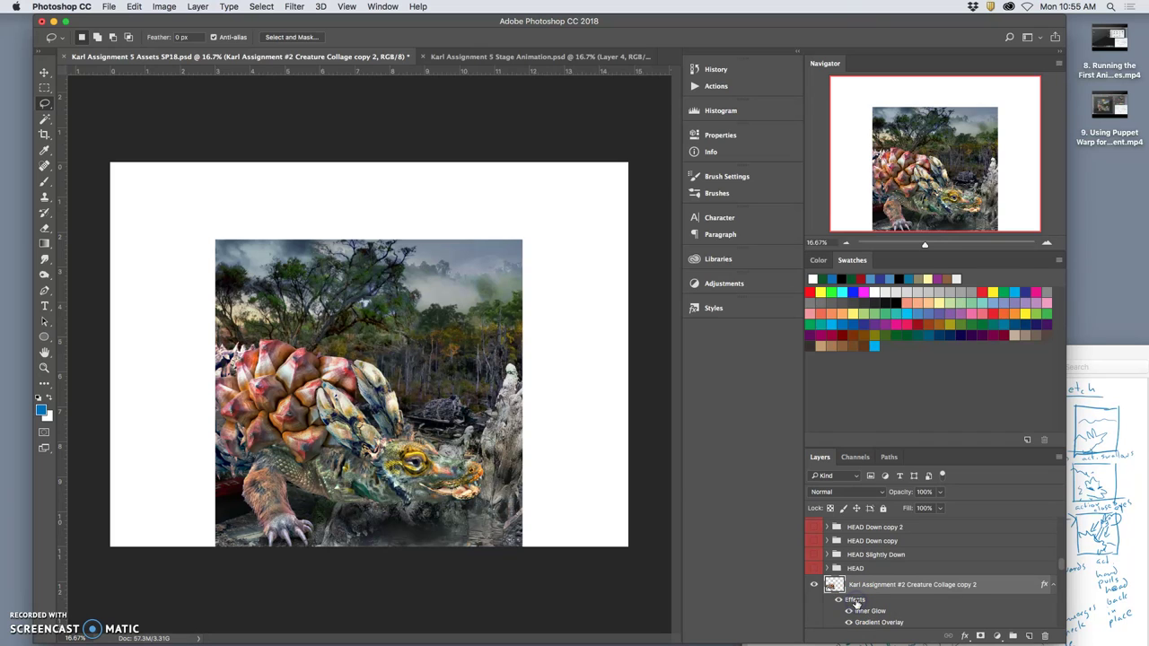
- Raise the creature collage copy 2 layer's Gradient Overlay opacity from 16% to 23%
{"action": "double_click", "coordinate": [856, 601]}
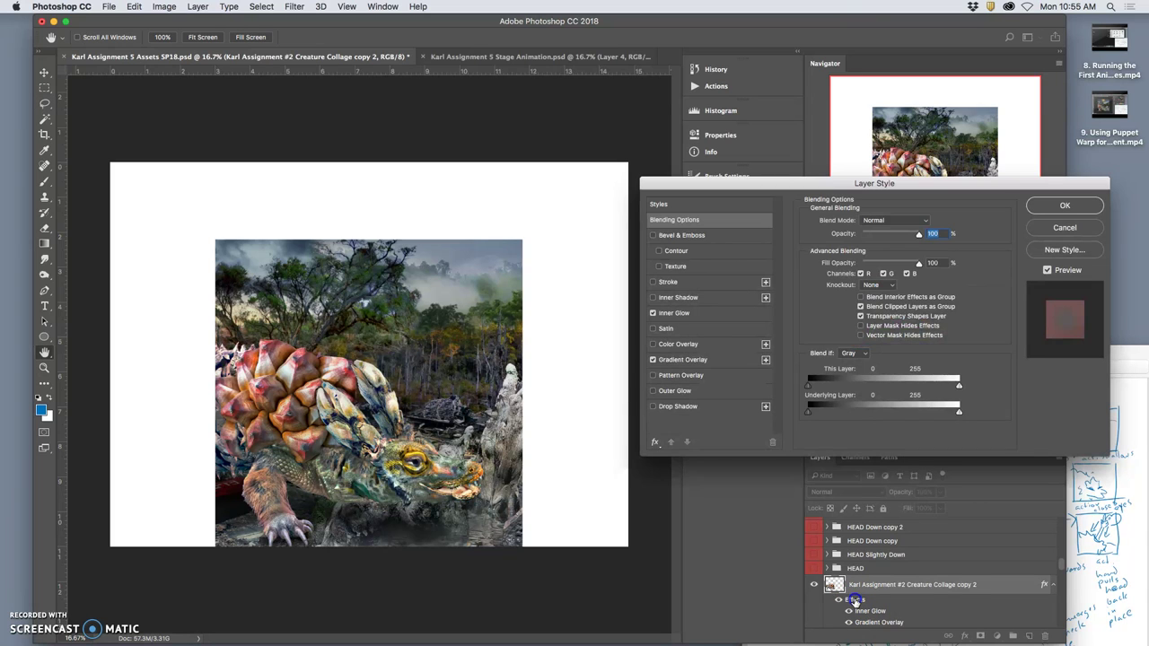
{"action": "left_click", "coordinate": [706, 313]}
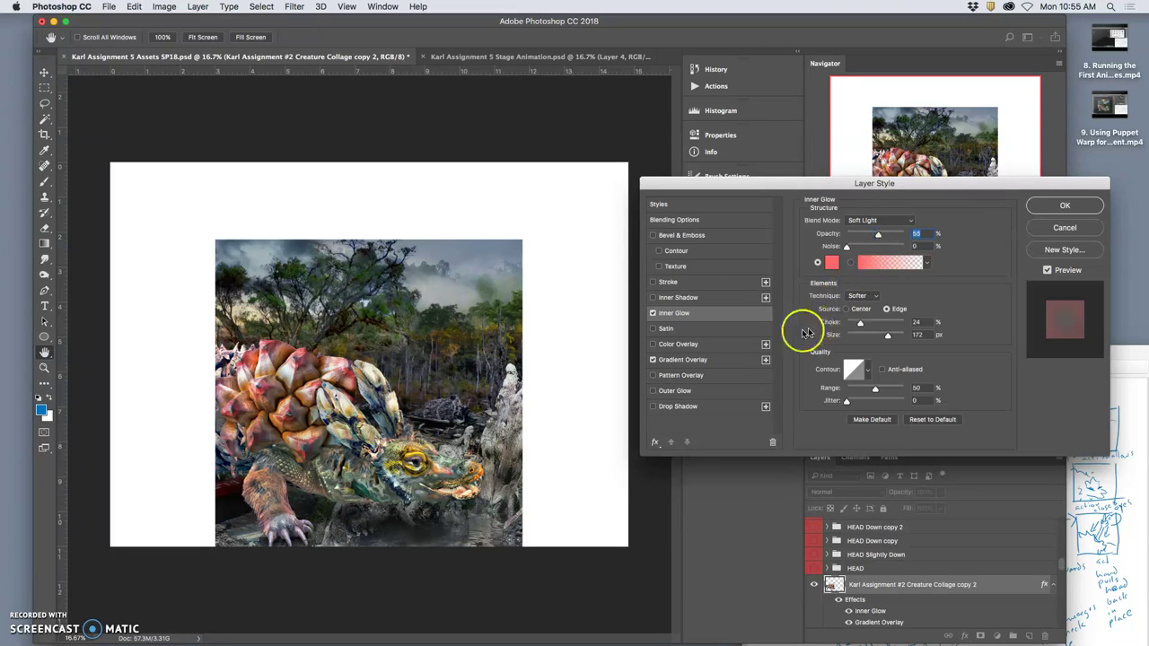
{"action": "left_click", "coordinate": [710, 359]}
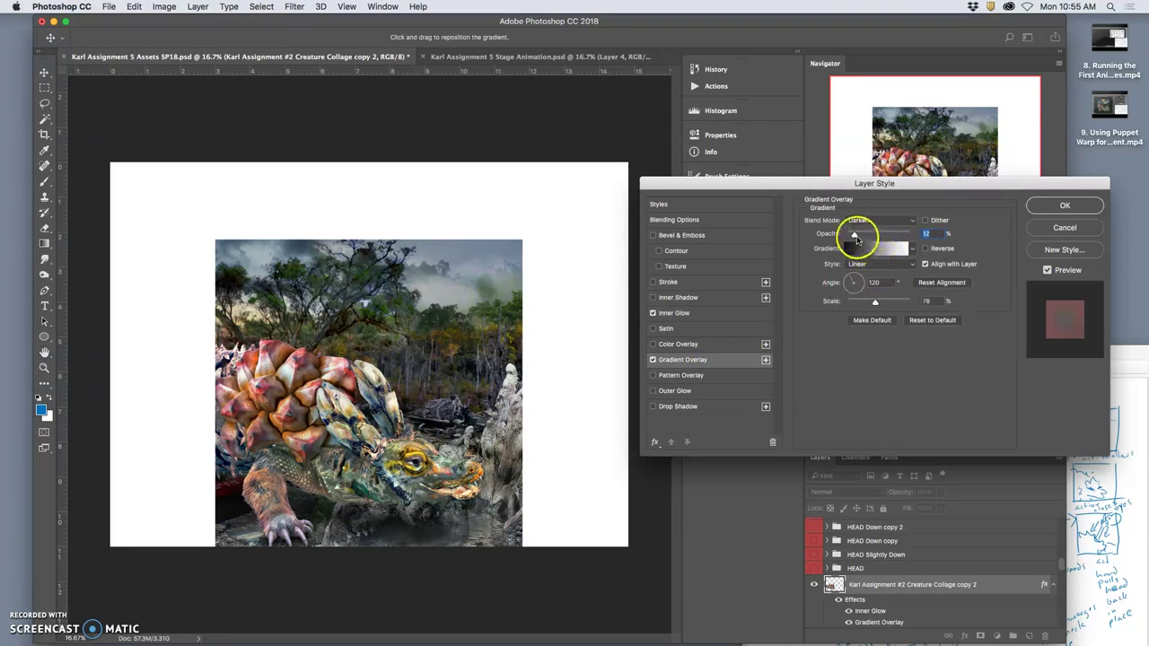
{"action": "left_click_drag", "start_coordinate": [857, 235], "coordinate": [862, 236]}
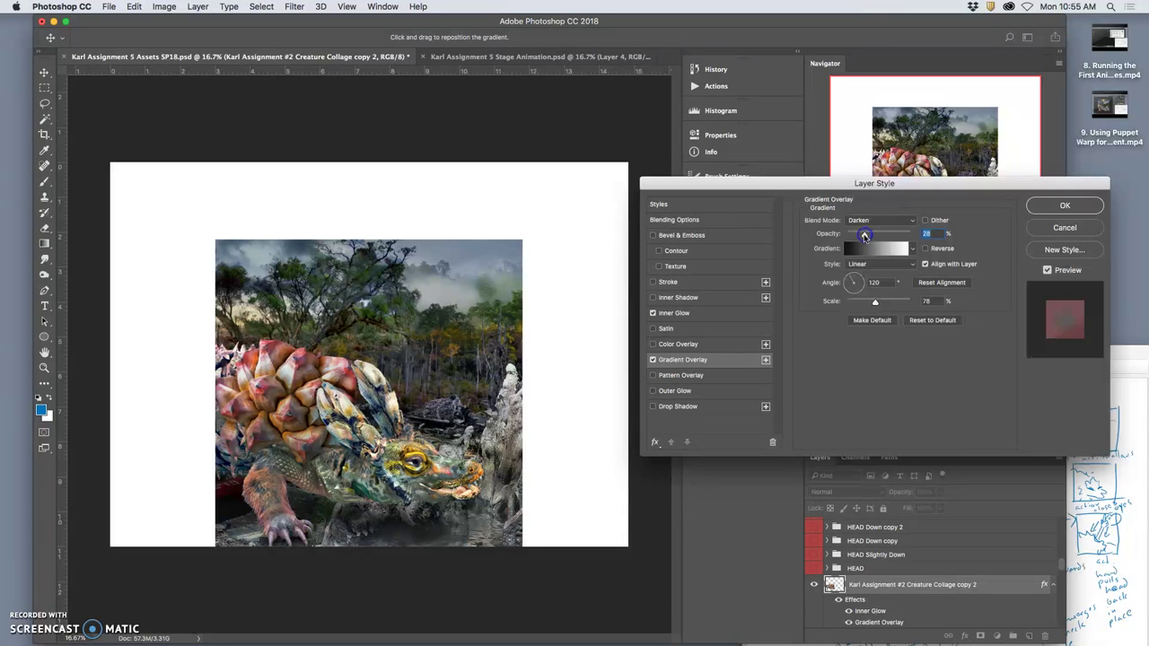
{"action": "left_click", "coordinate": [1040, 206]}
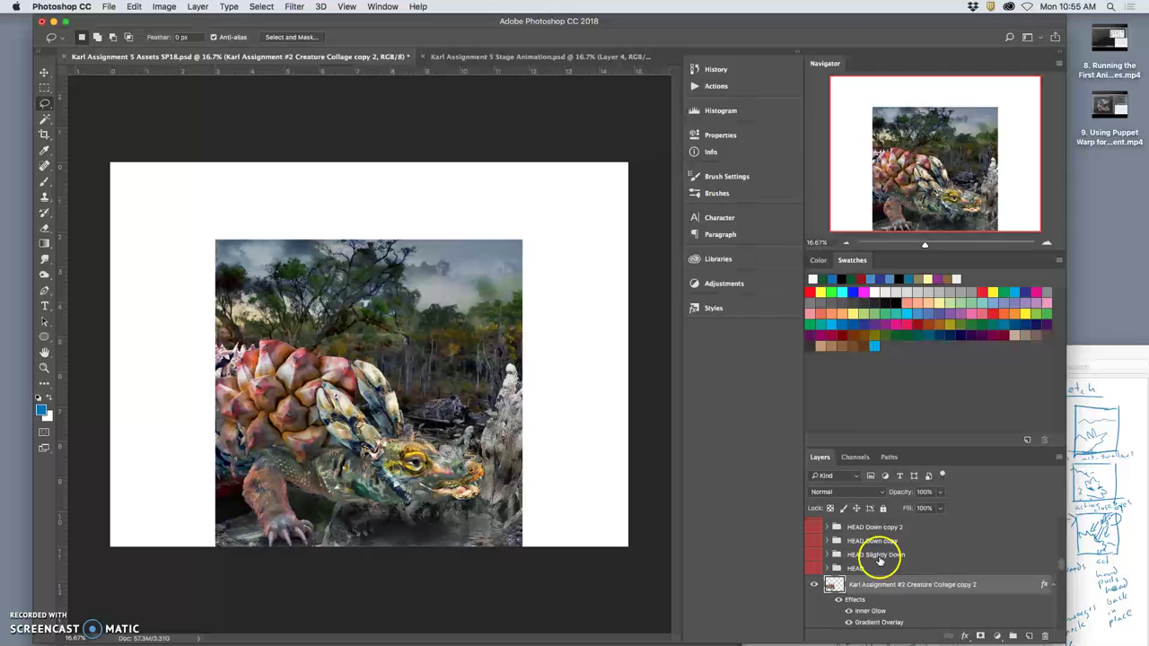
{"action": "scroll", "coordinate": [876, 558], "scroll_direction": "up", "scroll_amount": 5}
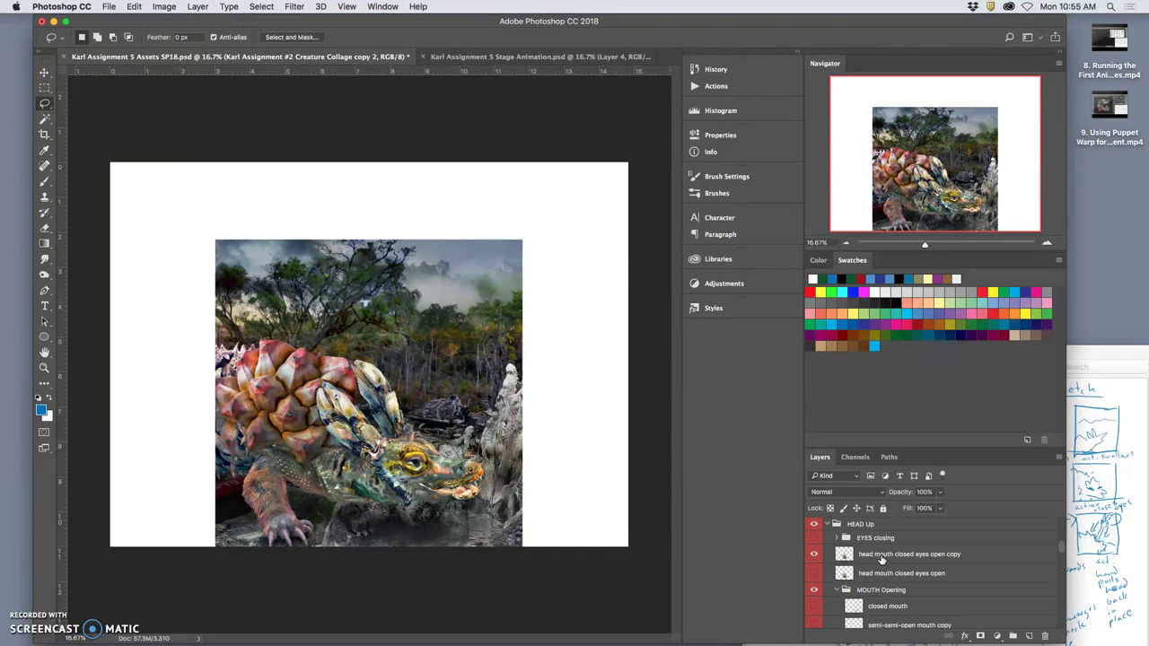
{"action": "scroll", "coordinate": [881, 559], "scroll_direction": "up", "scroll_amount": 1}
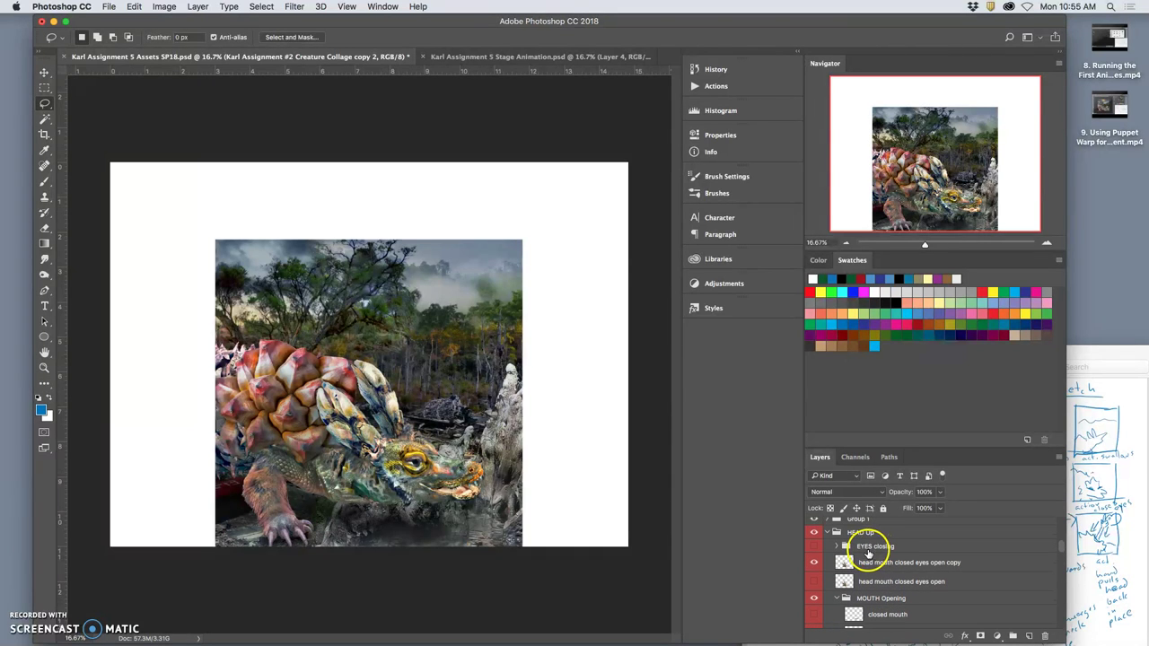
- On the HEAD Up group, replace the white Color Overlay with Inner Glow and Gradient Overlay effects
{"action": "left_click", "coordinate": [863, 533]}
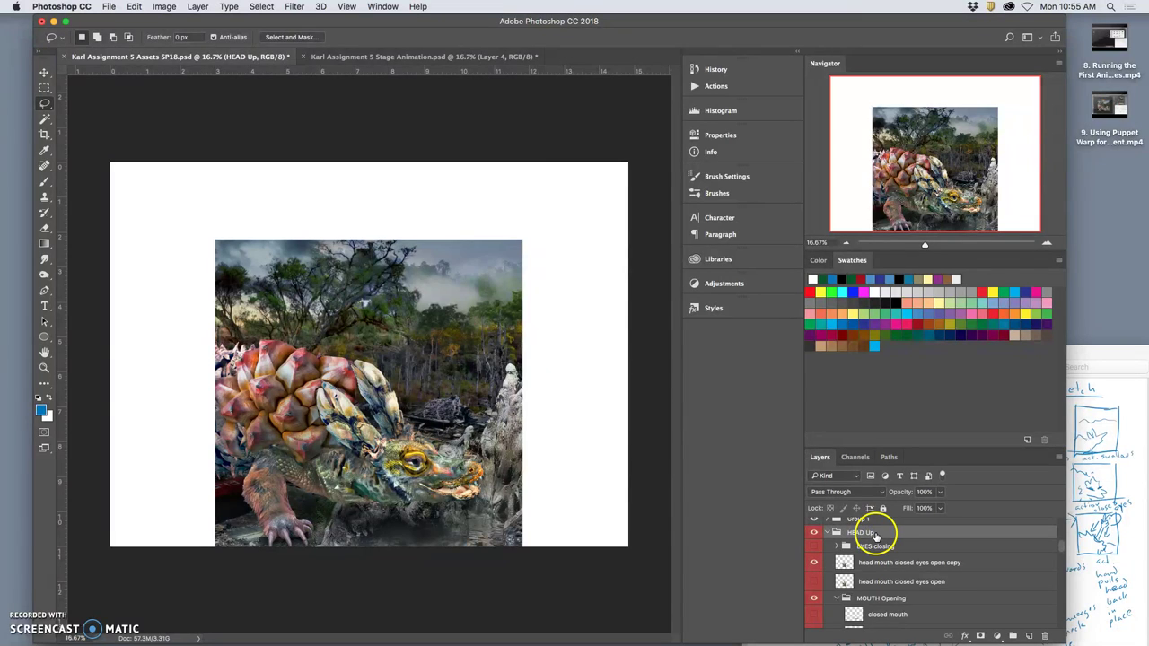
{"action": "double_click", "coordinate": [897, 536]}
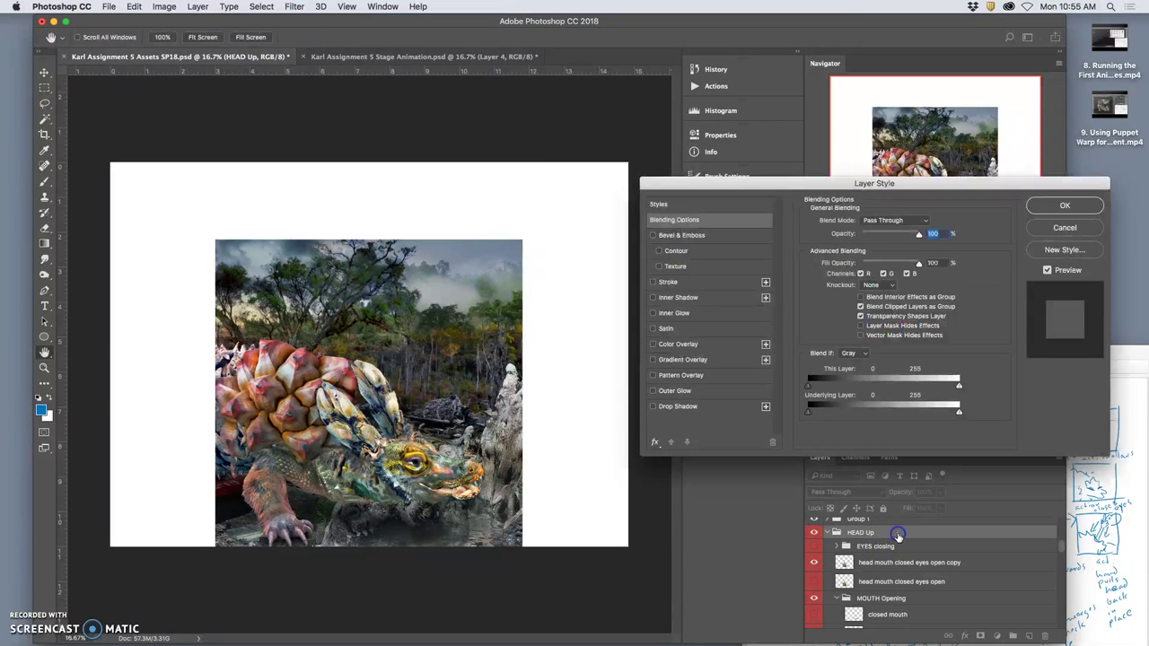
{"action": "left_click", "coordinate": [654, 345]}
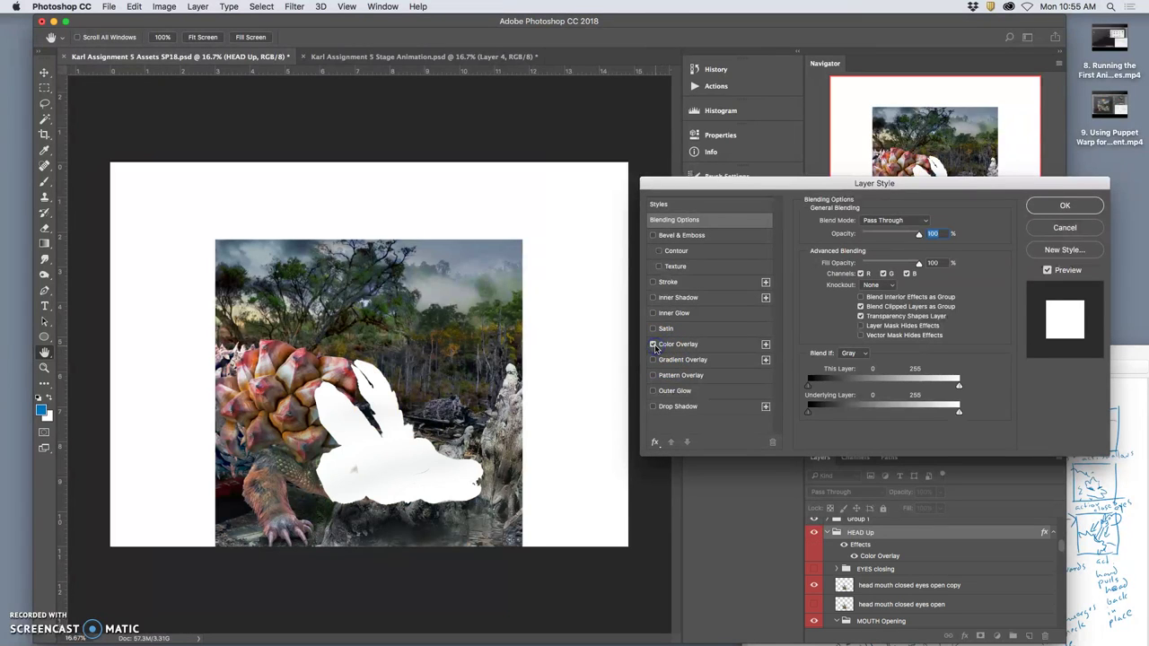
{"action": "left_click", "coordinate": [654, 345]}
{"action": "left_click", "coordinate": [653, 313]}
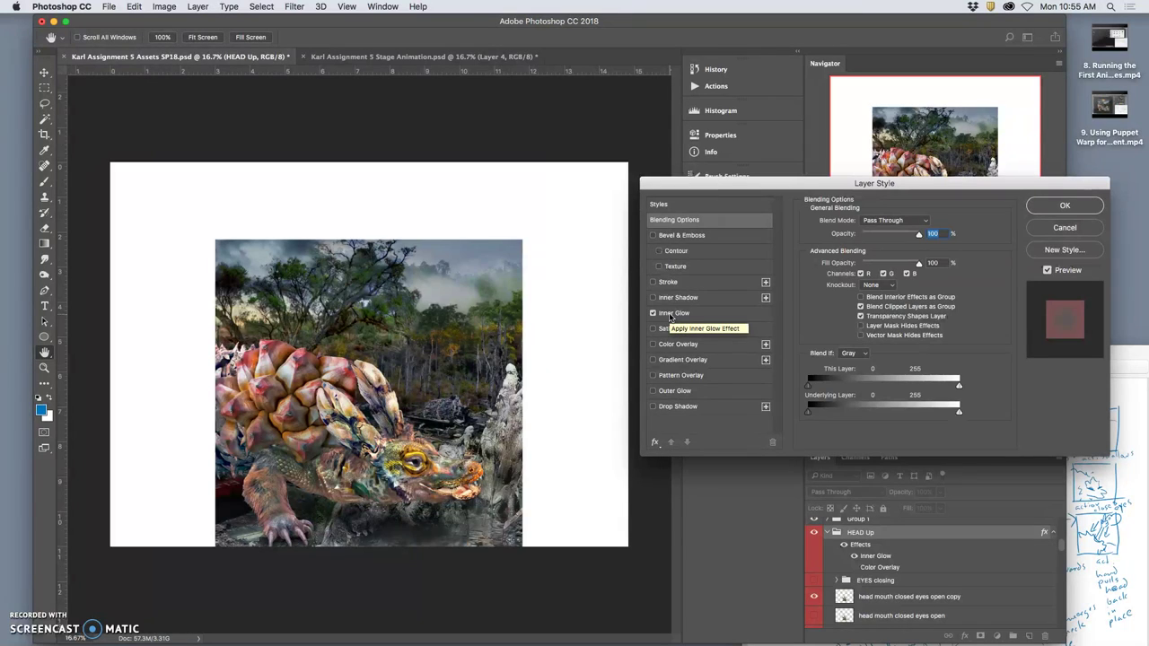
{"action": "left_click", "coordinate": [653, 360]}
- Set the Inner Glow to 27% and Gradient Overlay to 10% opacity and apply
{"action": "left_click", "coordinate": [674, 313]}
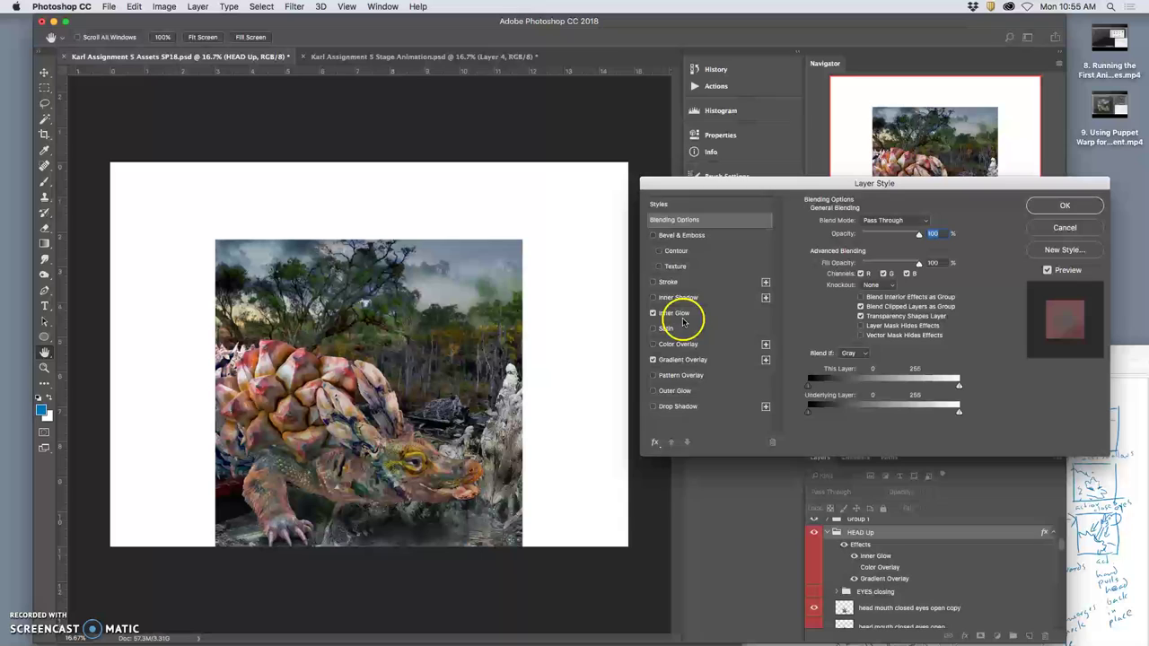
{"action": "left_click_drag", "start_coordinate": [860, 236], "coordinate": [878, 235]}
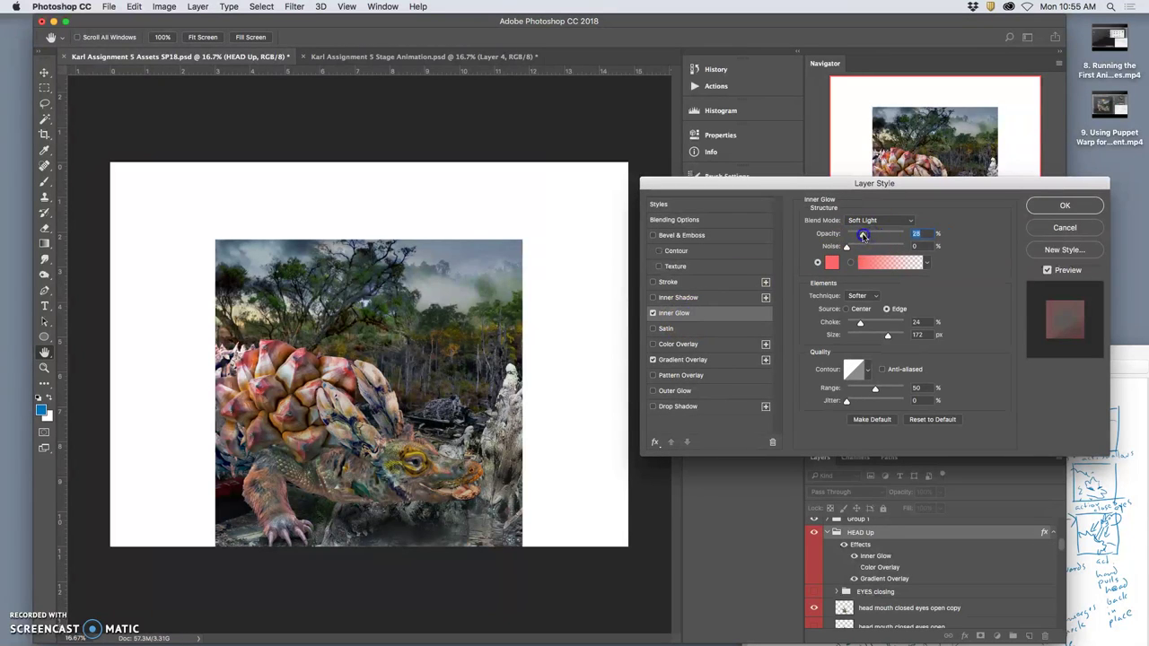
{"action": "left_click", "coordinate": [709, 359]}
{"action": "left_click_drag", "start_coordinate": [869, 236], "coordinate": [854, 237]}
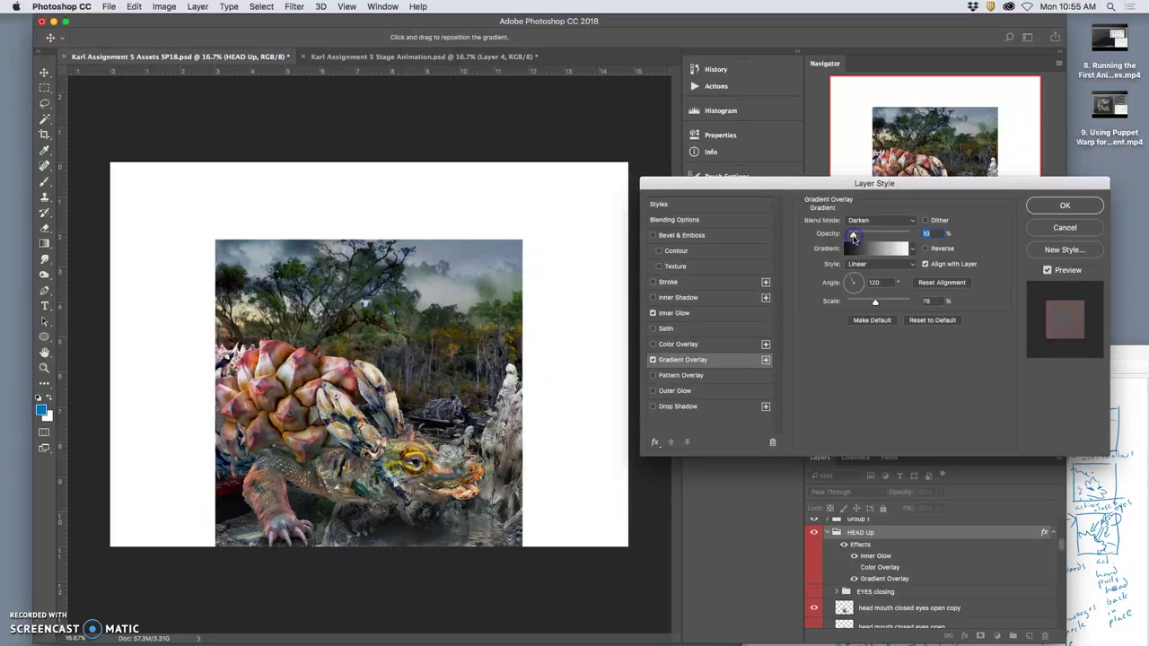
{"action": "left_click", "coordinate": [1065, 204]}
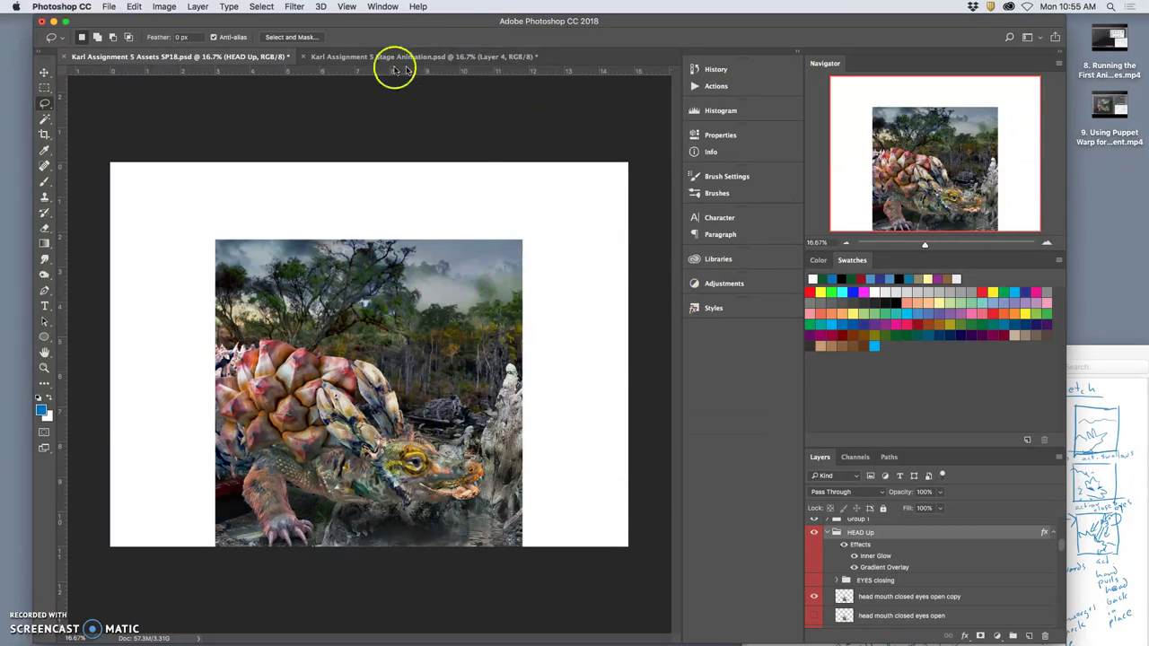
- Toggle the Layer 3 copy and sunset frame visibility to compare sizes, leaving the sunset frame shown
{"action": "scroll", "coordinate": [897, 547], "scroll_direction": "down", "scroll_amount": 5}
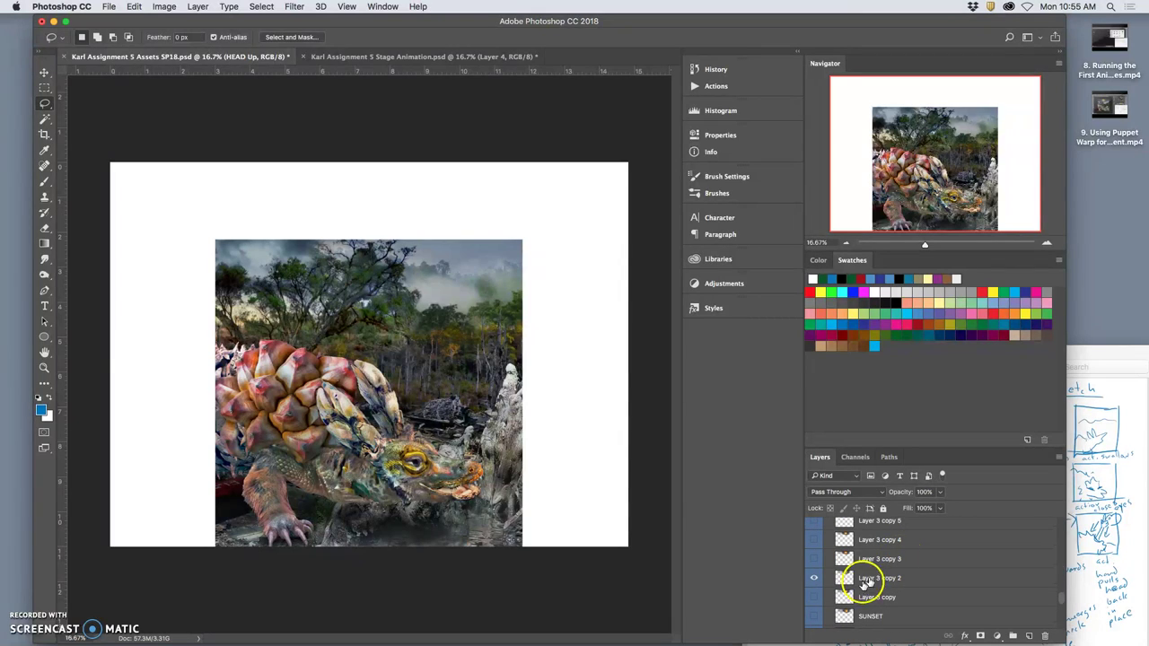
{"action": "left_click", "coordinate": [816, 597]}
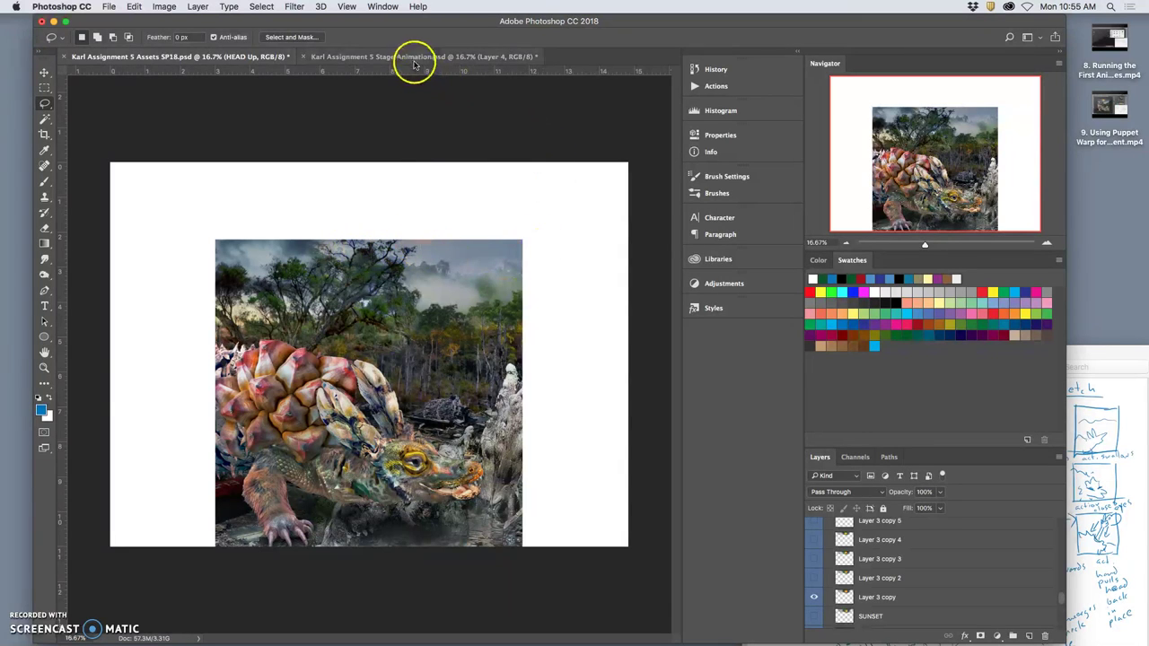
{"action": "scroll", "coordinate": [987, 595], "scroll_direction": "up", "scroll_amount": 10}
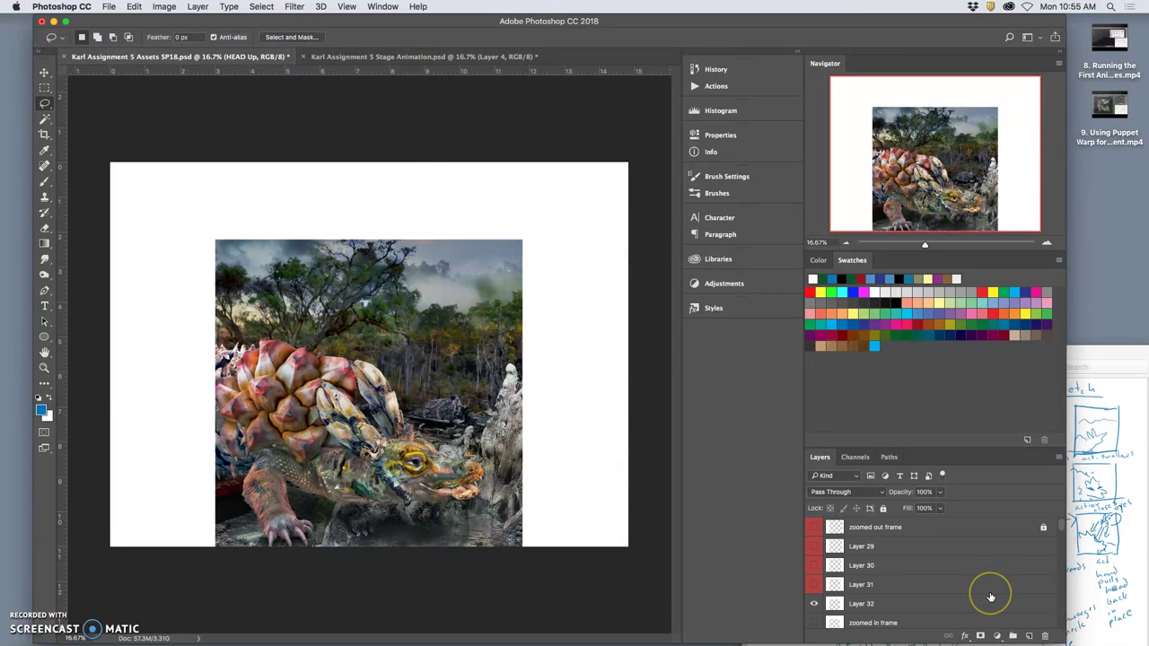
{"action": "scroll", "coordinate": [934, 593], "scroll_direction": "down", "scroll_amount": 1}
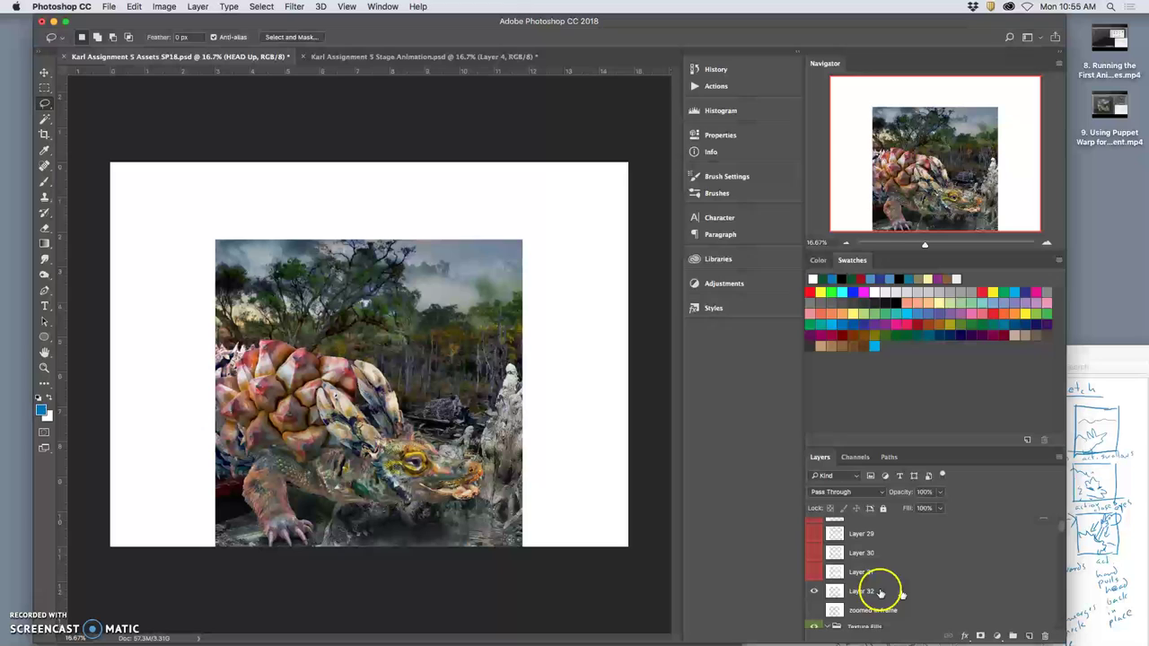
{"action": "left_click", "coordinate": [815, 591]}
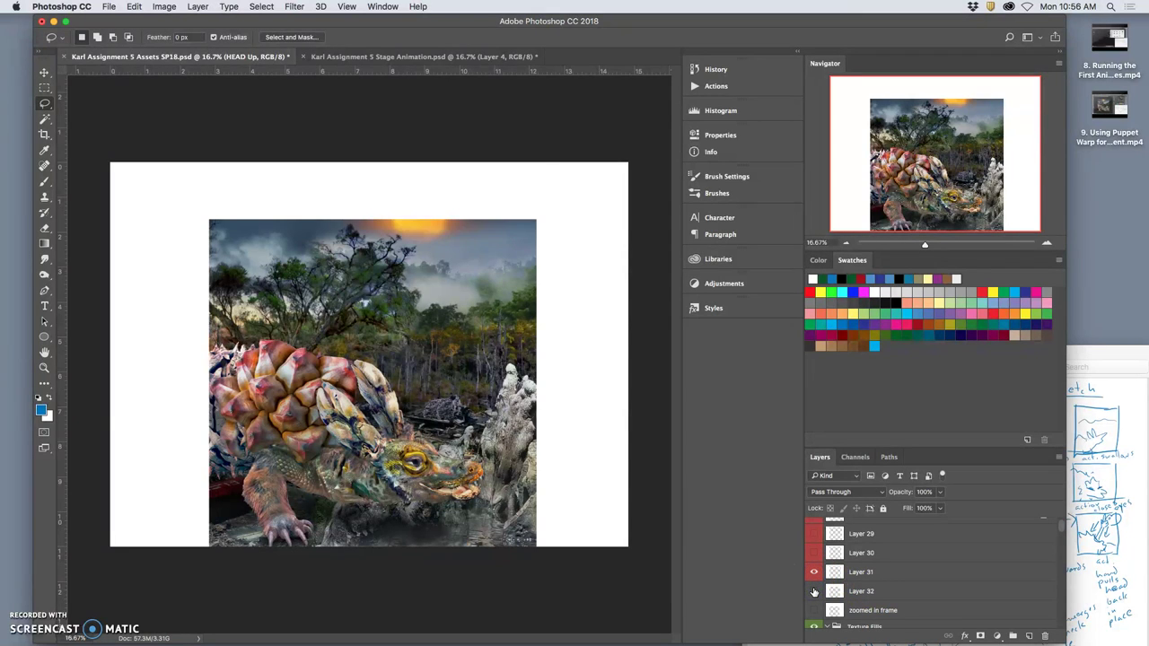
{"action": "left_click", "coordinate": [814, 591]}
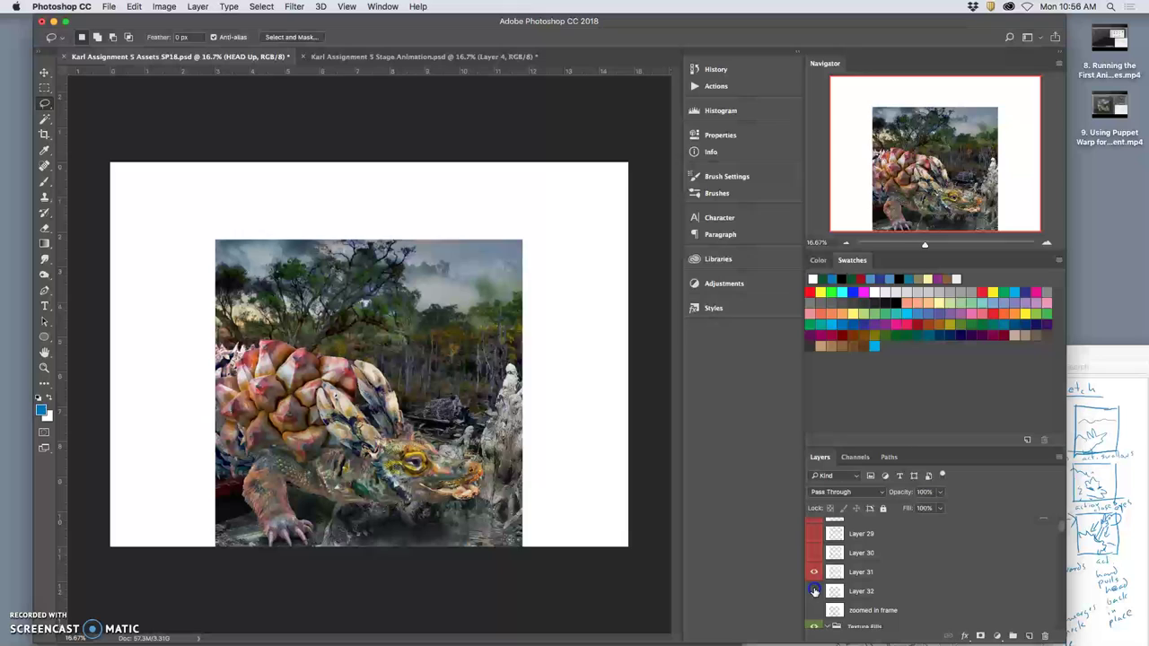
{"action": "left_click", "coordinate": [814, 591]}
- Add a new empty Layer 33 above Layer 32 and show the guides
{"action": "left_click", "coordinate": [863, 588]}
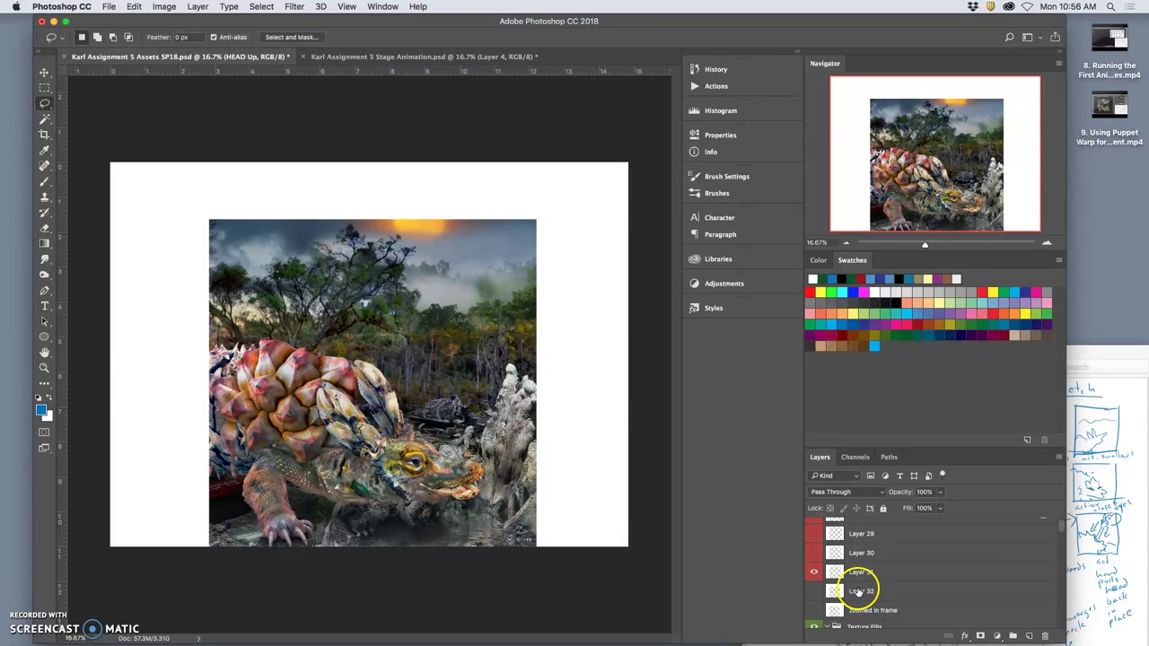
{"action": "left_click", "coordinate": [1012, 635]}
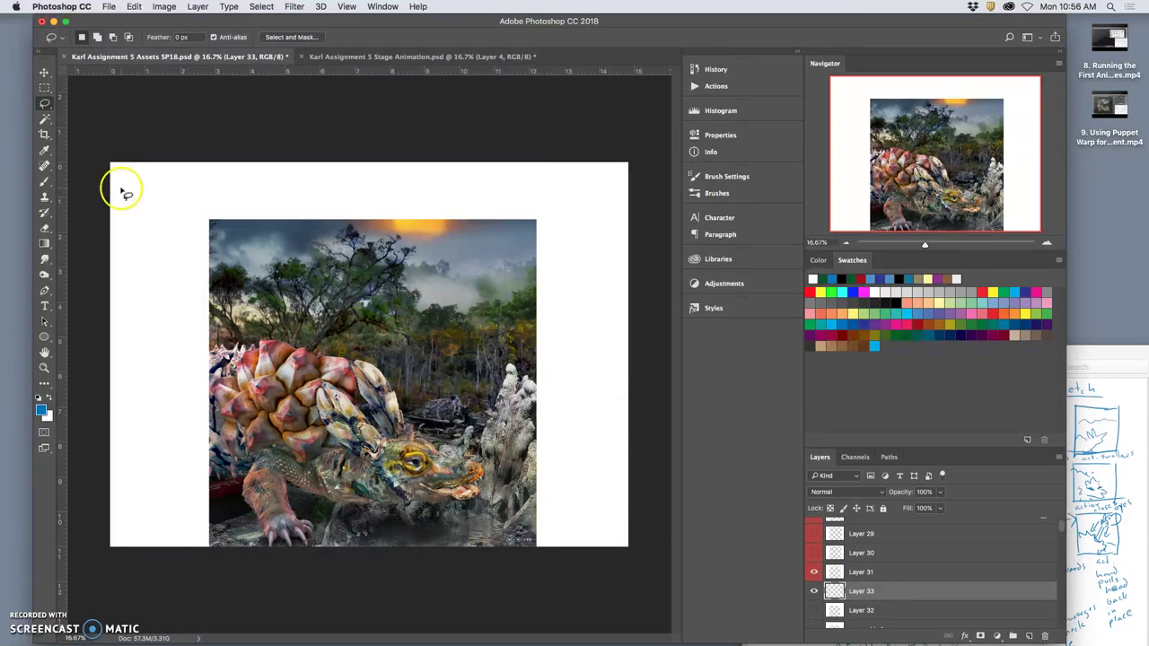
{"action": "left_click", "coordinate": [44, 87]}
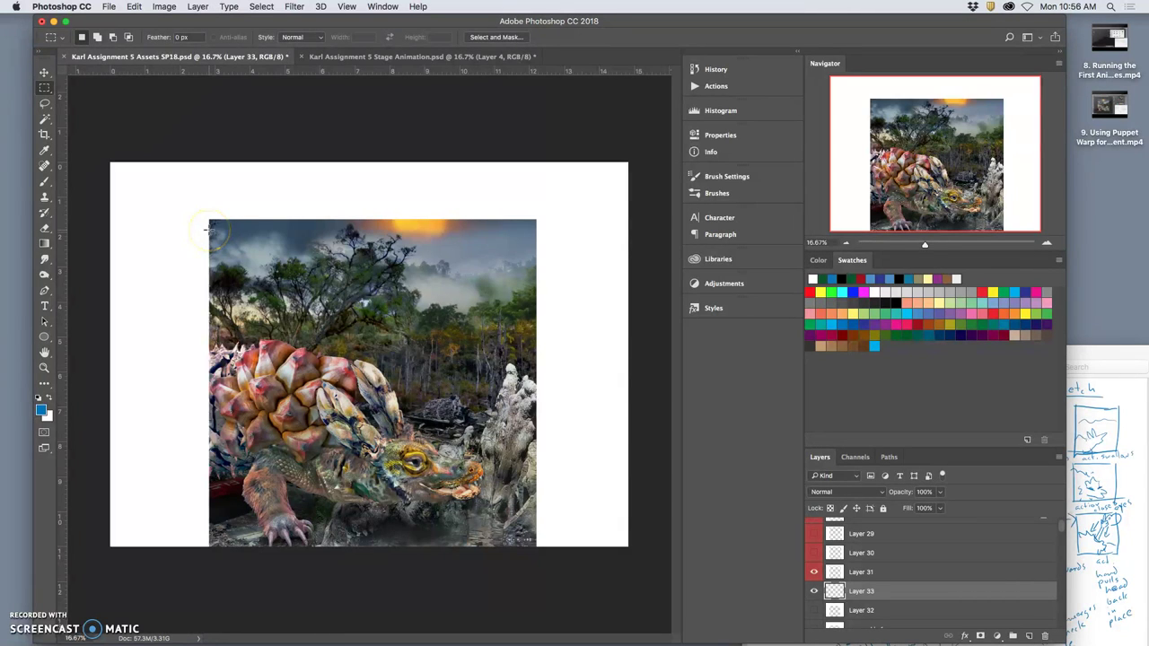
{"action": "key", "text": "super+semicolon"}
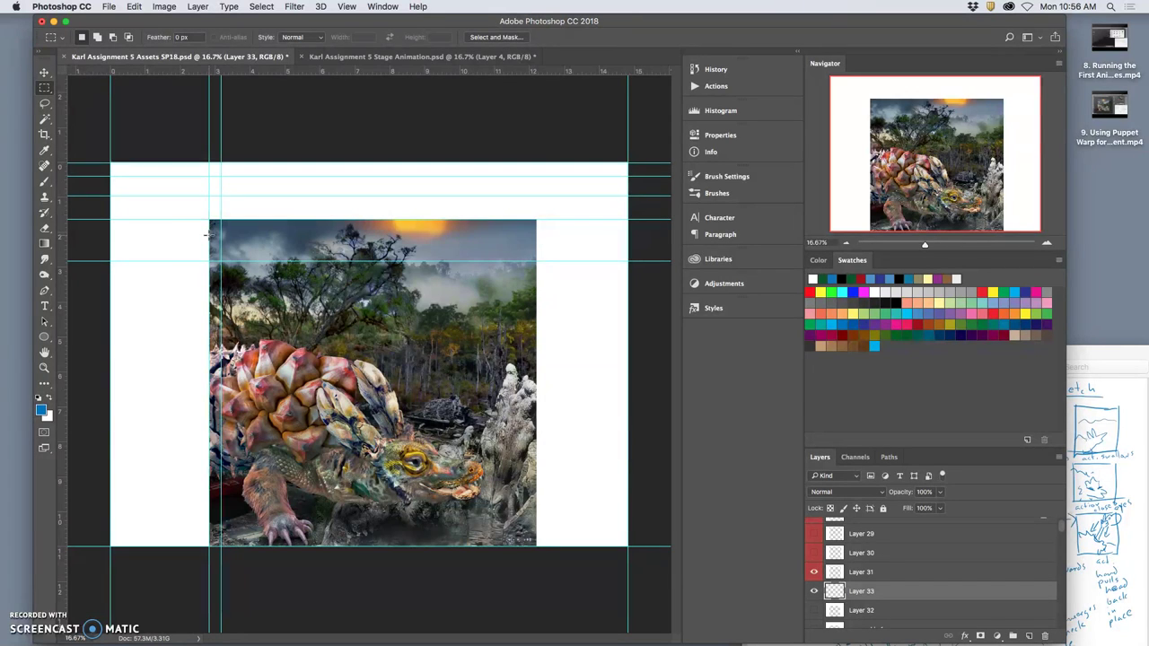
- Draw a rectangular marquee around the creature picture area, leaving the white margin outside
{"action": "left_click_drag", "start_coordinate": [208, 236], "coordinate": [572, 554]}
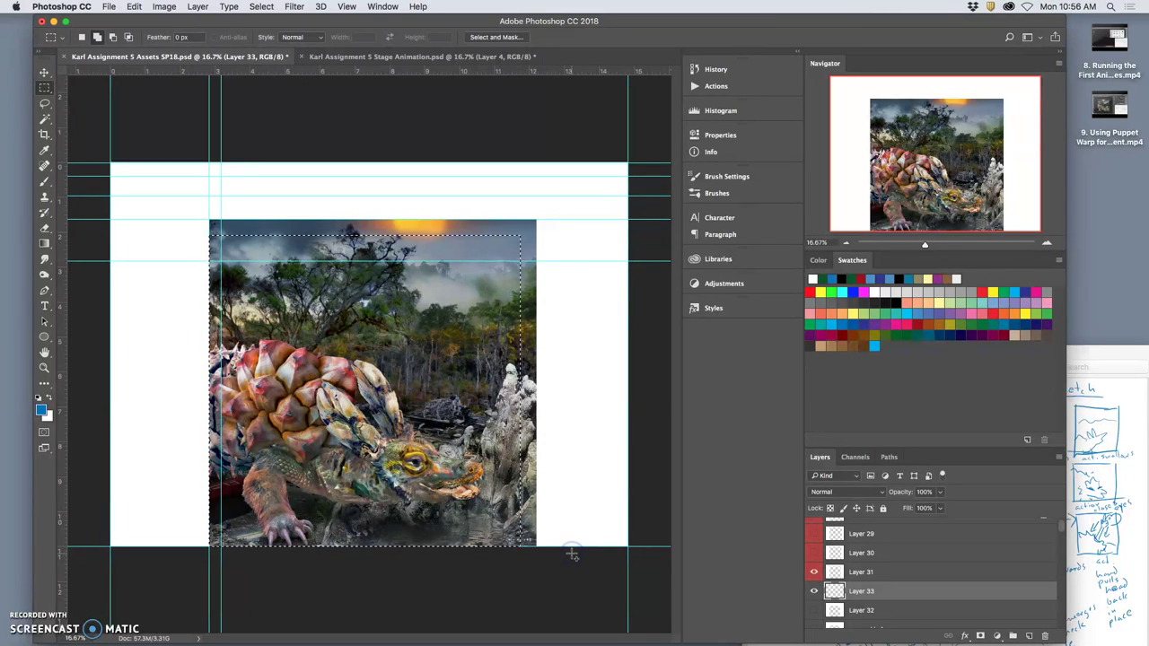
{"action": "left_click", "coordinate": [815, 611]}
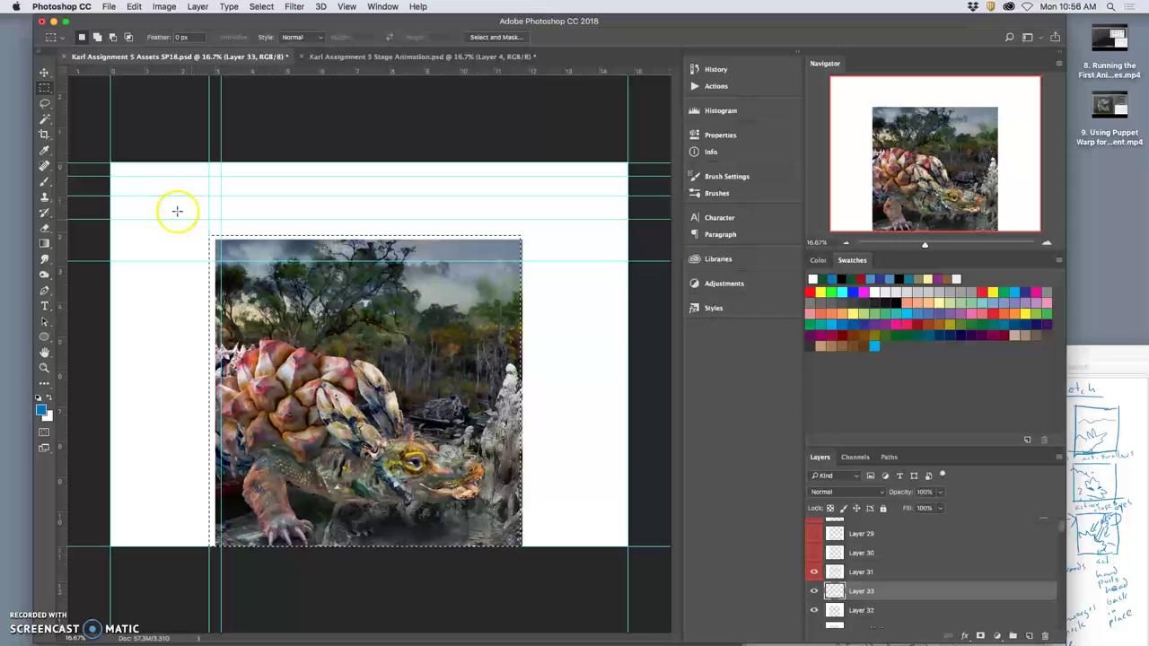
{"action": "left_click", "coordinate": [44, 104]}
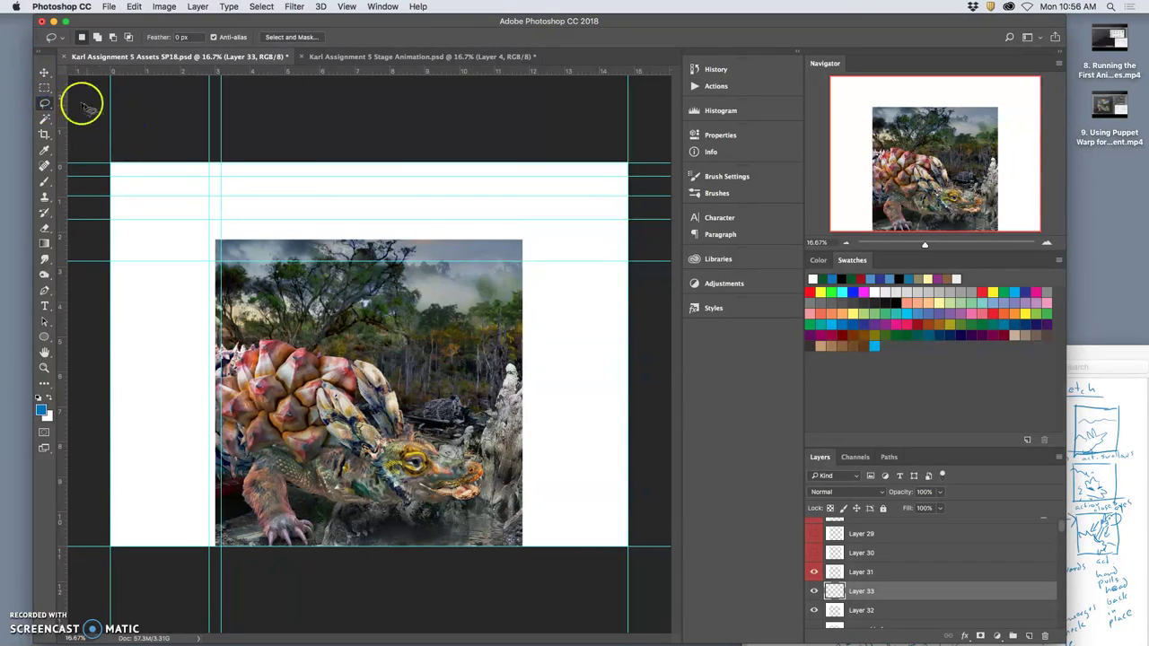
{"action": "left_click", "coordinate": [44, 87]}
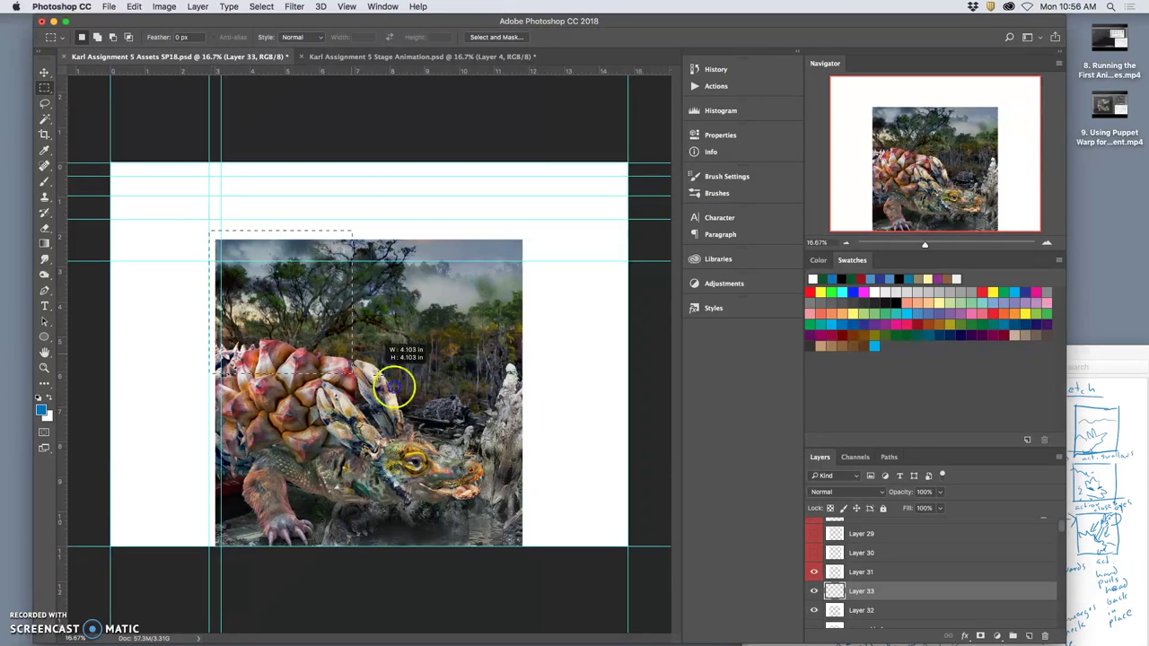
{"action": "left_click_drag", "start_coordinate": [538, 491], "coordinate": [616, 553]}
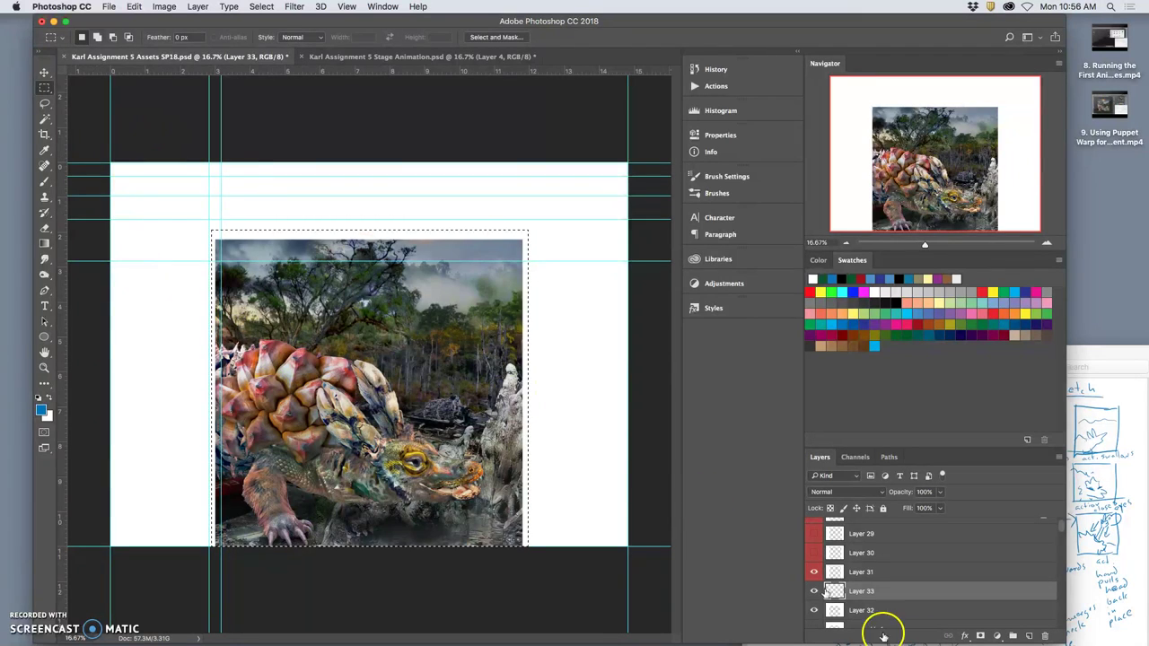
- Invert the selection and fill the margin with white at 100% on Layer 33
{"action": "left_click", "coordinate": [262, 7]}
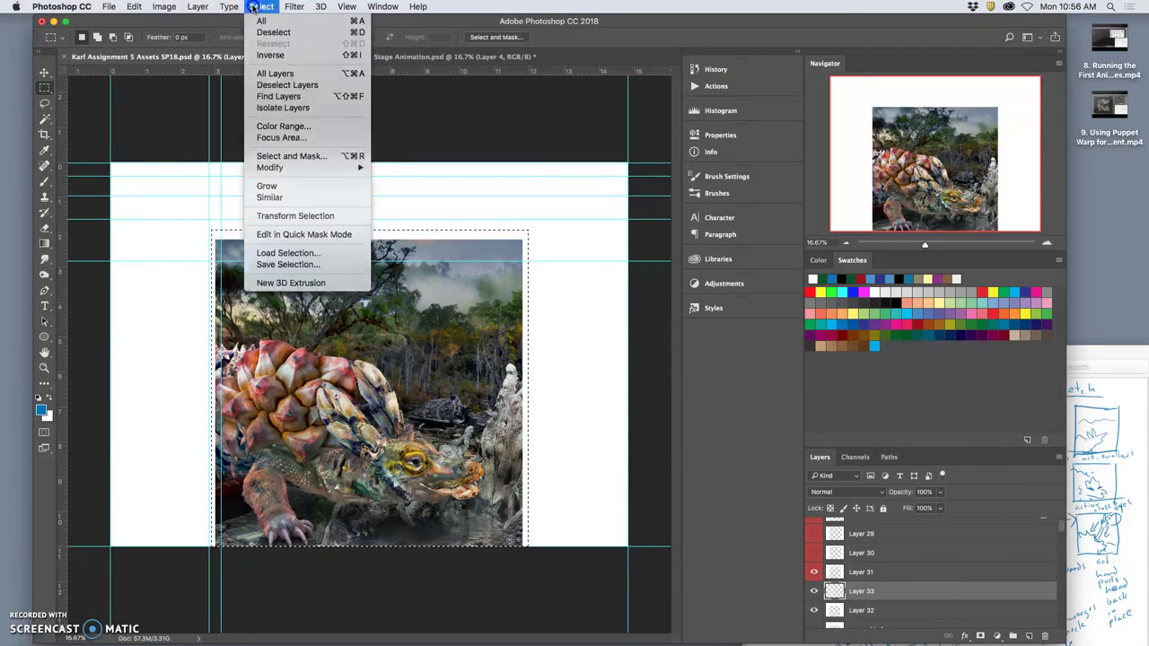
{"action": "left_click", "coordinate": [284, 56]}
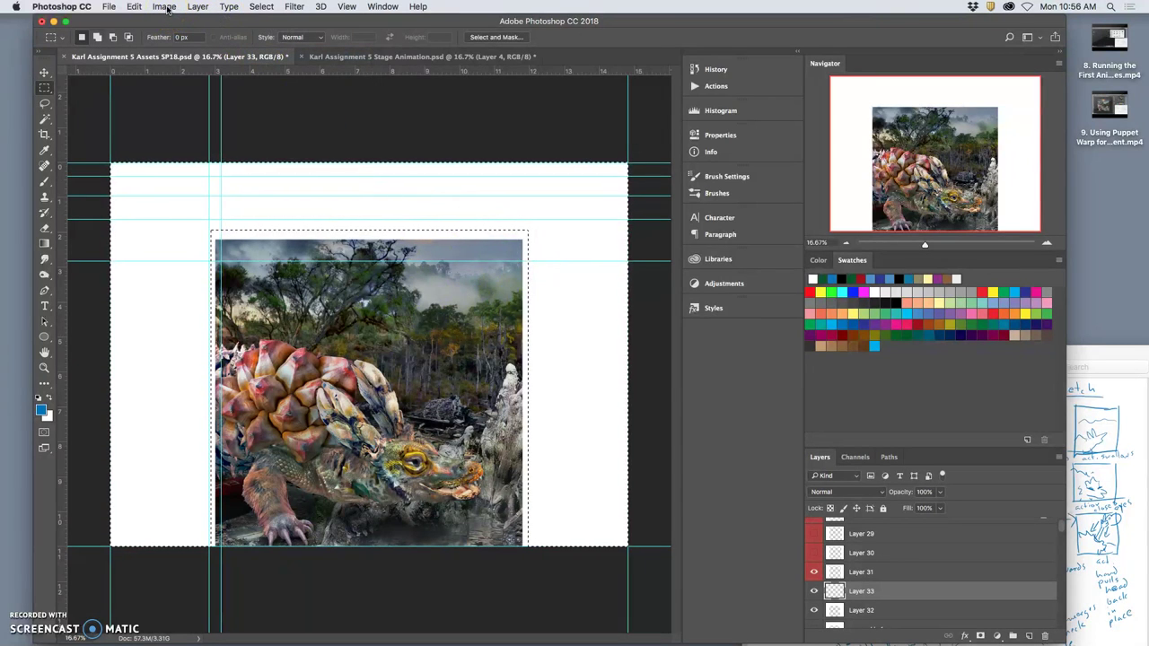
{"action": "left_click", "coordinate": [134, 6]}
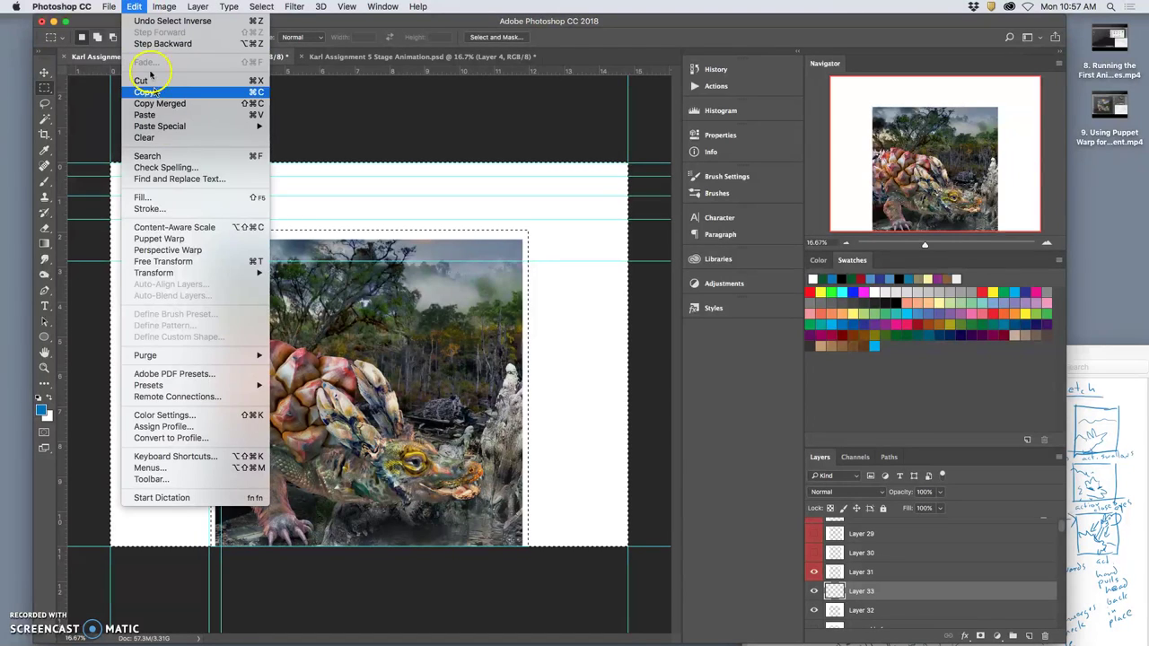
{"action": "left_click", "coordinate": [153, 193]}
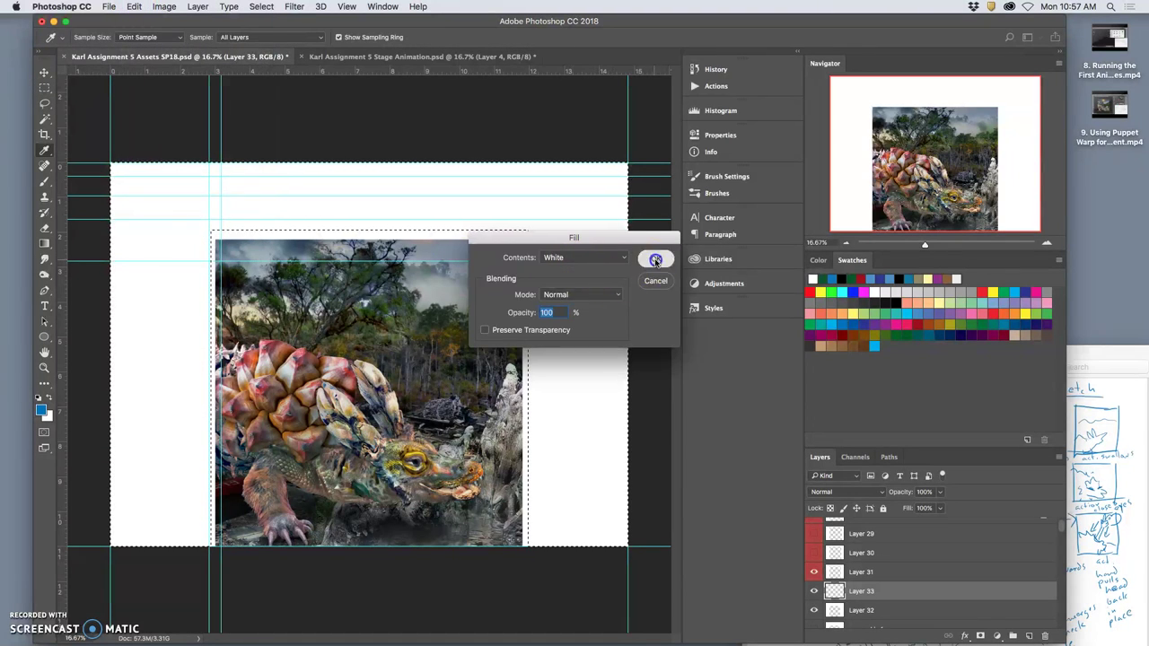
{"action": "left_click", "coordinate": [656, 259]}
{"action": "key", "text": "m"}
- Compare the frame with and without the white border layer, then hide the guides
{"action": "left_click", "coordinate": [815, 611]}
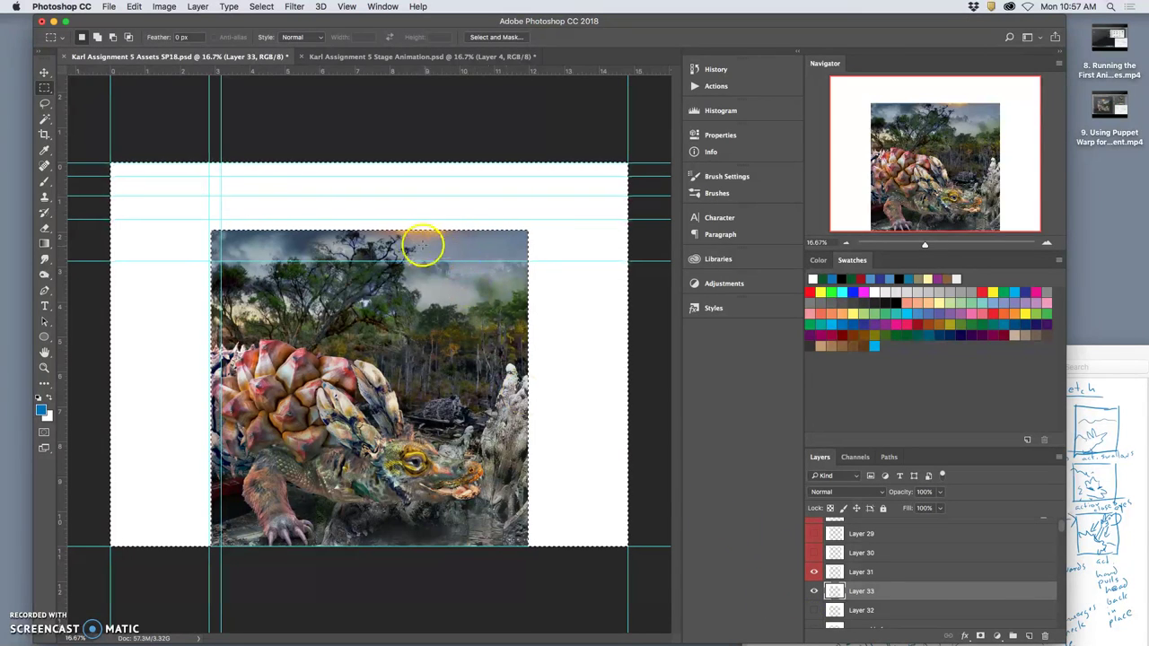
{"action": "left_click", "coordinate": [184, 207]}
{"action": "left_click", "coordinate": [44, 103]}
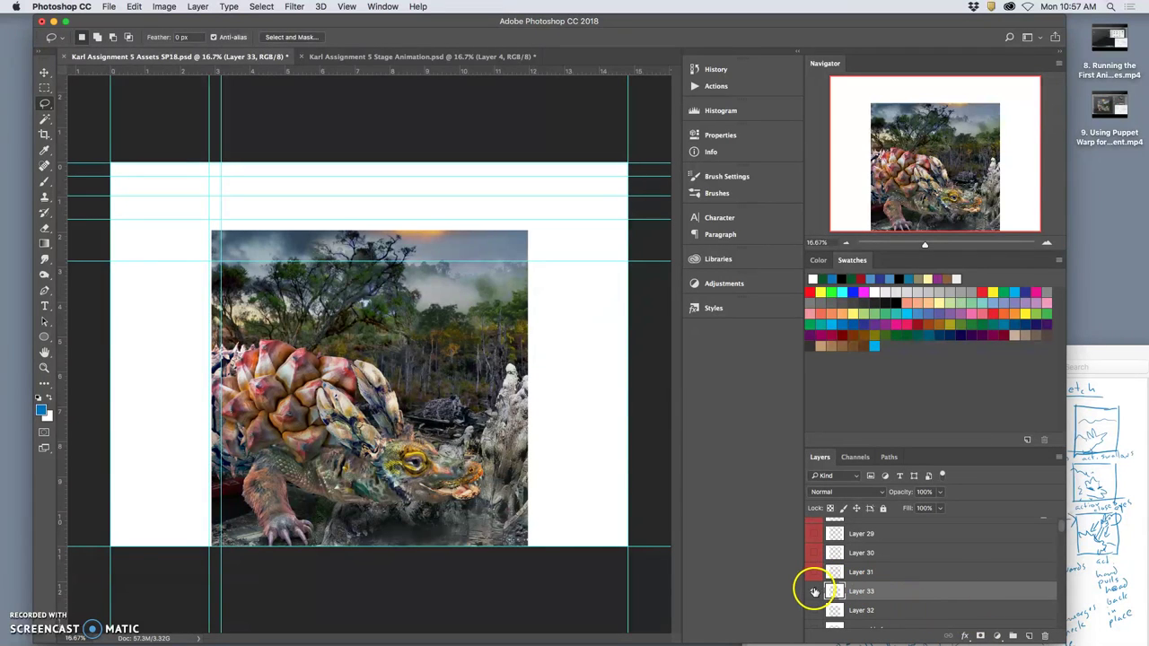
{"action": "left_click", "coordinate": [814, 591]}
{"action": "left_click", "coordinate": [814, 590]}
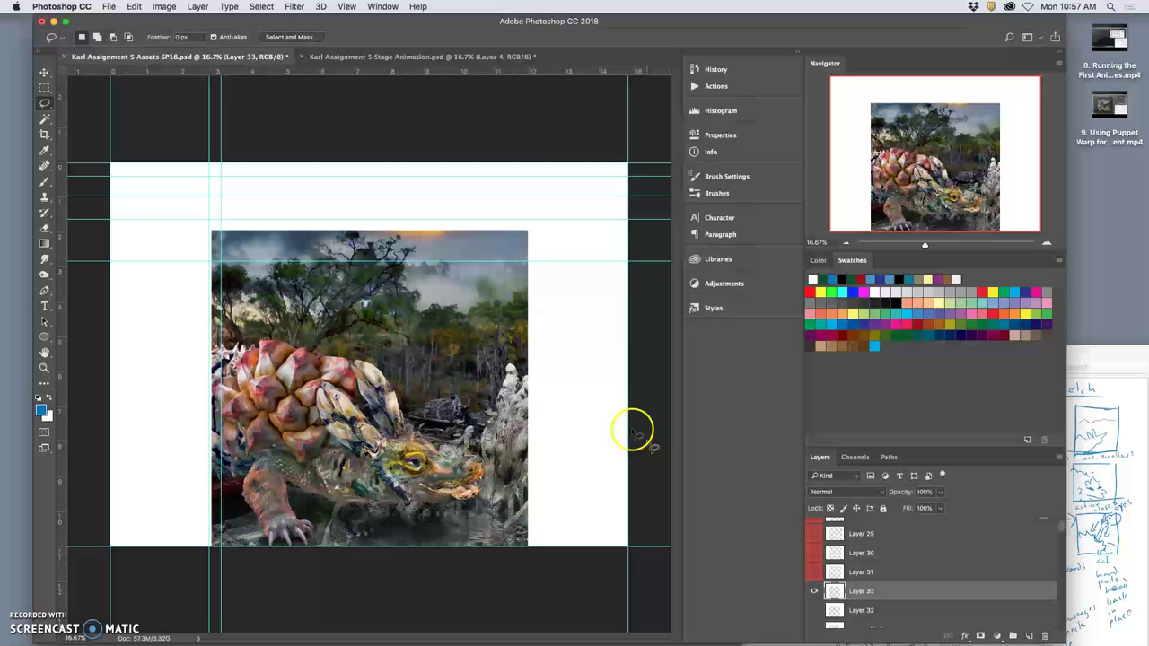
{"action": "key", "text": "super+semicolon"}
{"action": "left_click", "coordinate": [47, 119]}
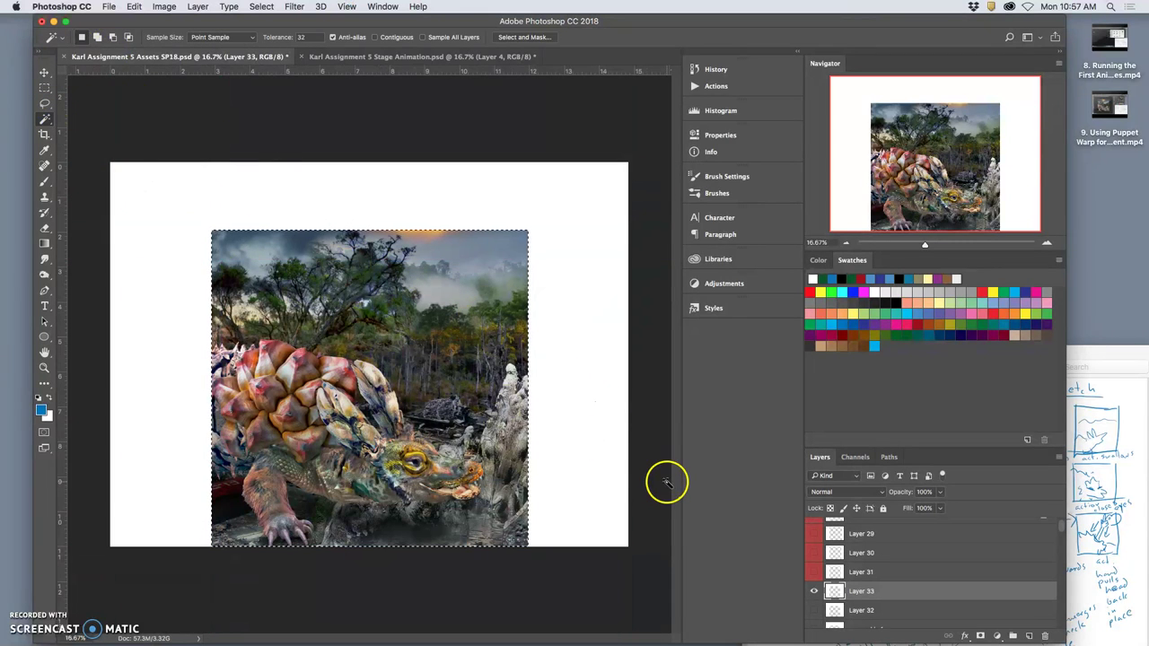
- Paste the merged frame as Layer 5 and scale it to about 122% to fill the canvas
{"action": "left_click", "coordinate": [198, 7]}
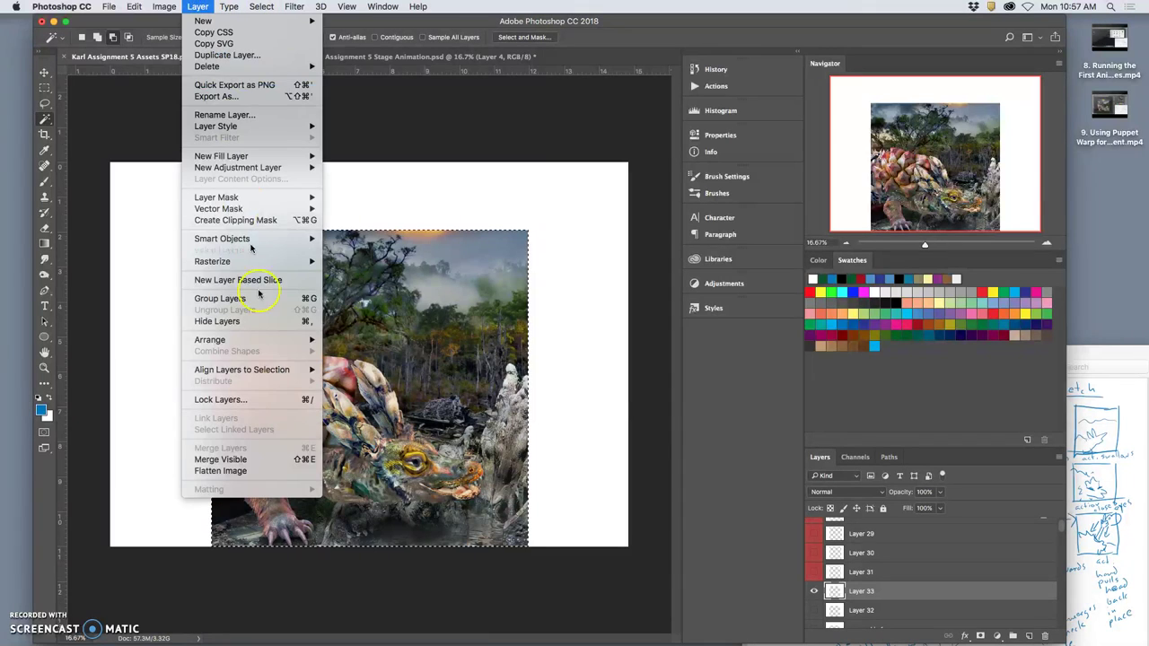
{"action": "left_click", "coordinate": [256, 460]}
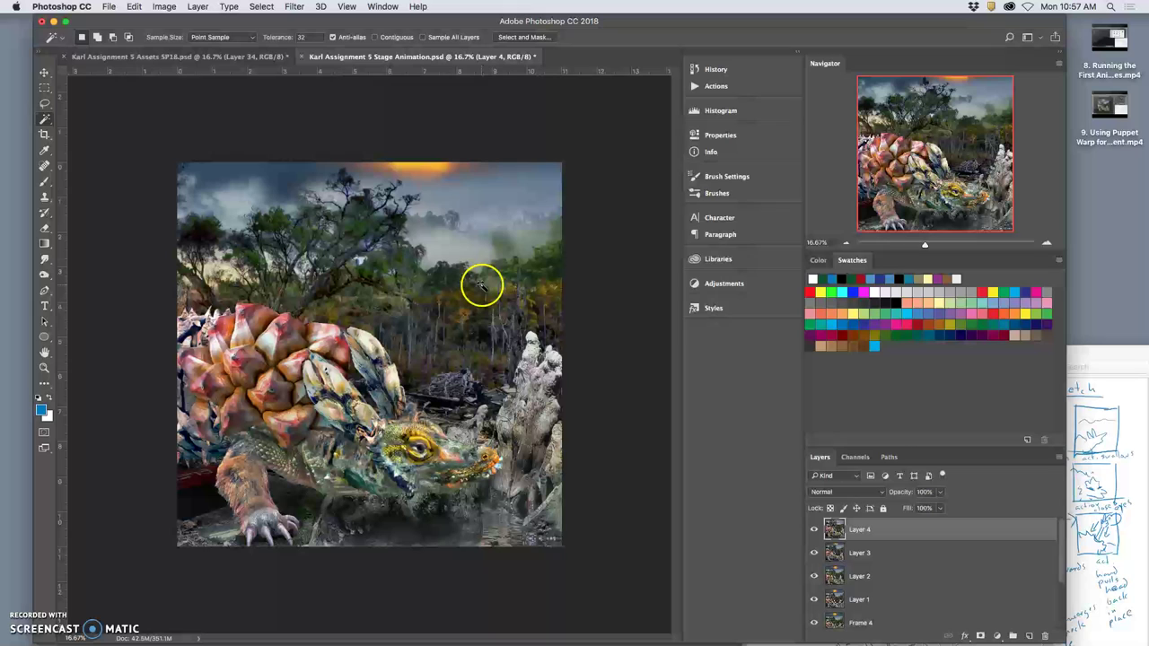
{"action": "key", "text": "super+v"}
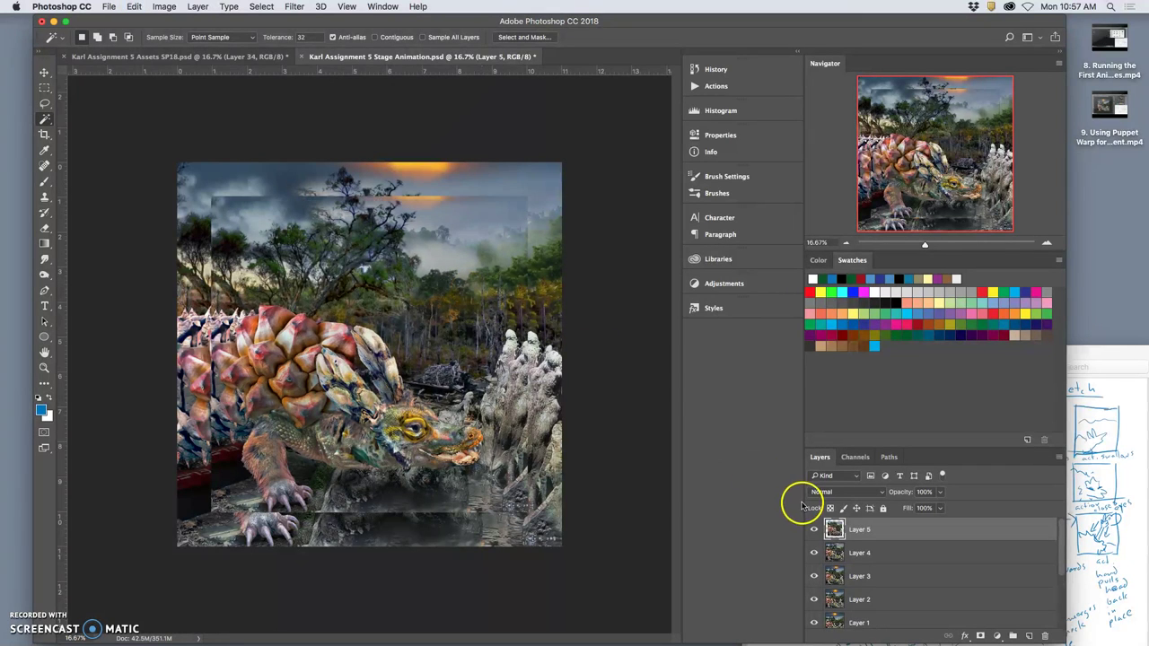
{"action": "key", "text": "super+t"}
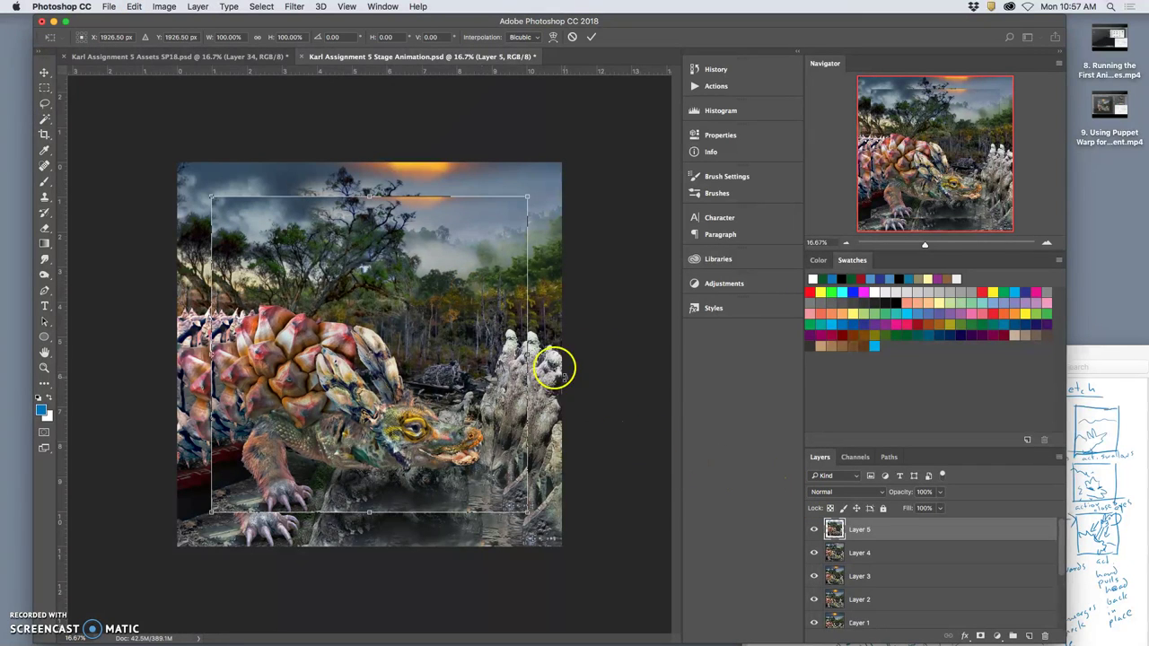
{"action": "left_click_drag", "start_coordinate": [483, 288], "coordinate": [517, 254]}
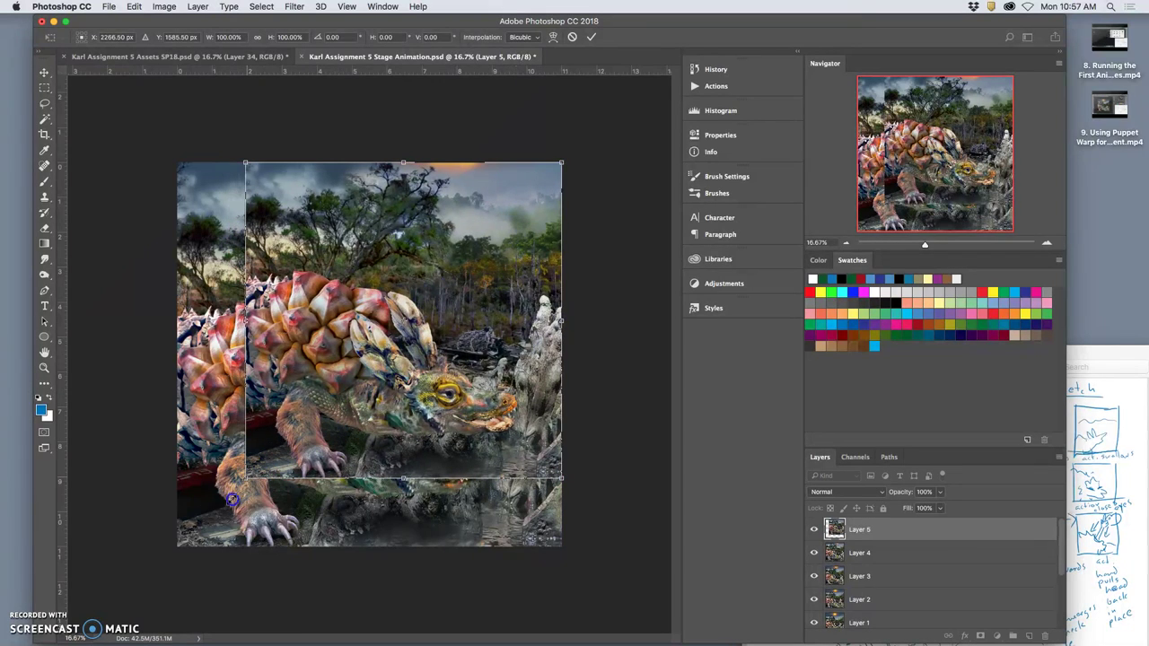
{"action": "left_click_drag", "start_coordinate": [232, 499], "coordinate": [179, 546]}
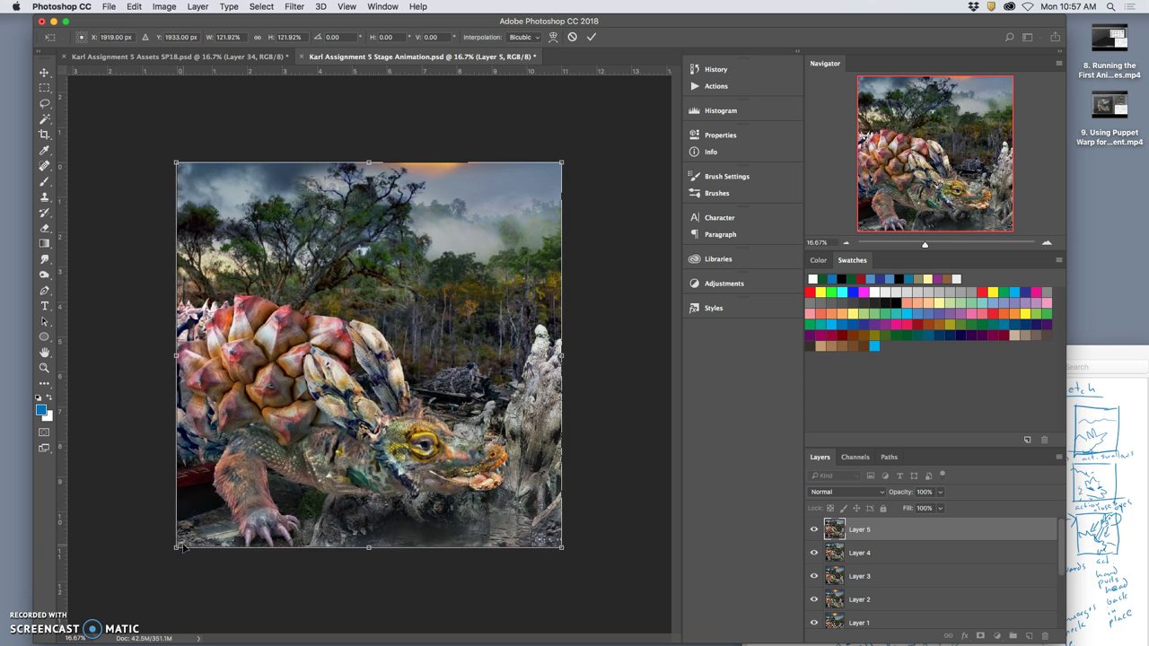
{"action": "key", "text": "Return"}
- Toggle Layer 5 on and off repeatedly to compare it with the frame below
{"action": "key", "text": "w"}
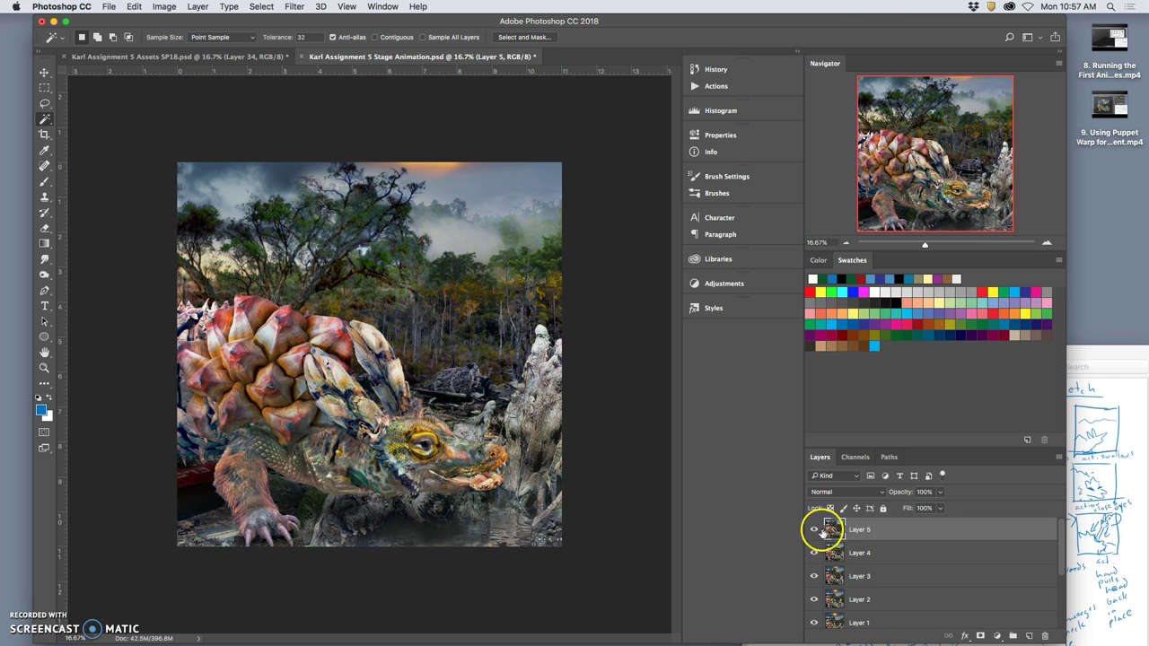
{"action": "left_click", "coordinate": [815, 531]}
{"action": "left_click", "coordinate": [815, 531]}
{"action": "left_click", "coordinate": [815, 531]}
{"action": "left_click", "coordinate": [815, 530]}
{"action": "left_click", "coordinate": [815, 530]}
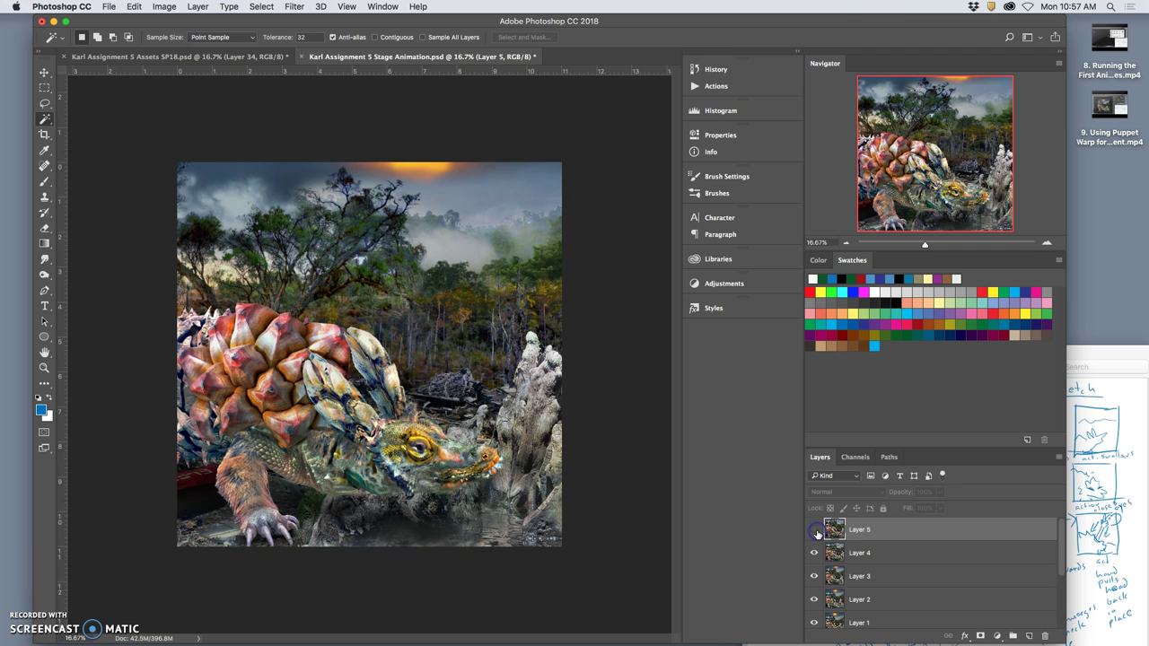
{"action": "left_click", "coordinate": [815, 530]}
{"action": "left_click", "coordinate": [815, 531]}
{"action": "left_click", "coordinate": [815, 530]}
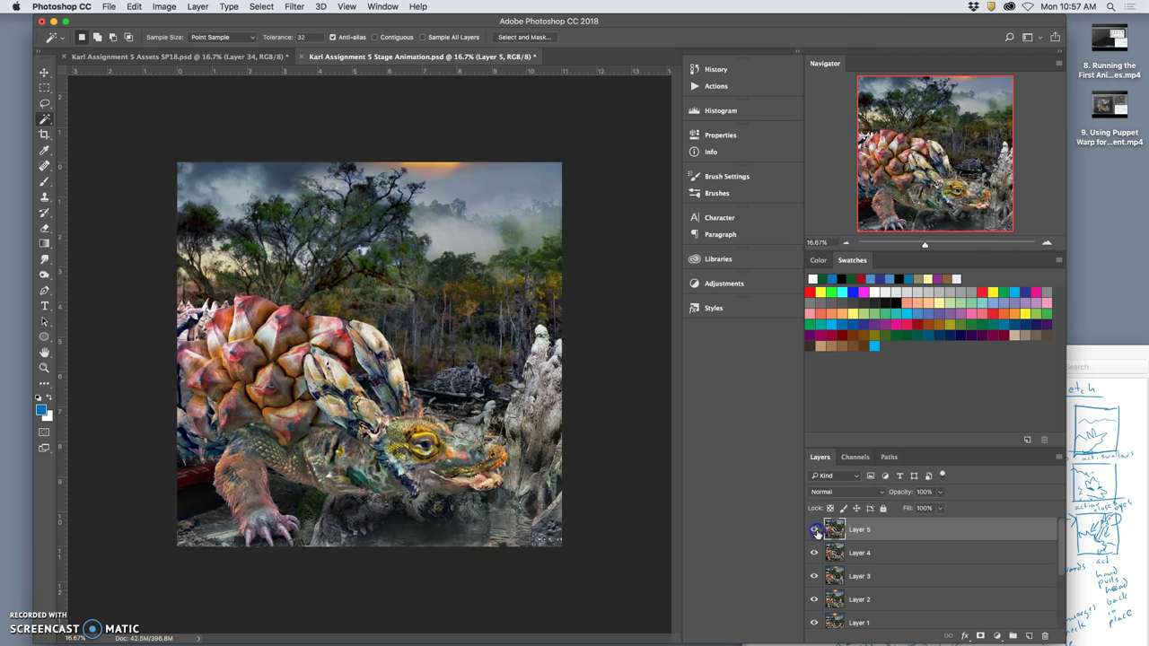
{"action": "left_click", "coordinate": [815, 531]}
{"action": "left_click", "coordinate": [815, 531]}
- Return to the Assets SP18 document and clear its selection
{"action": "left_click", "coordinate": [220, 61]}
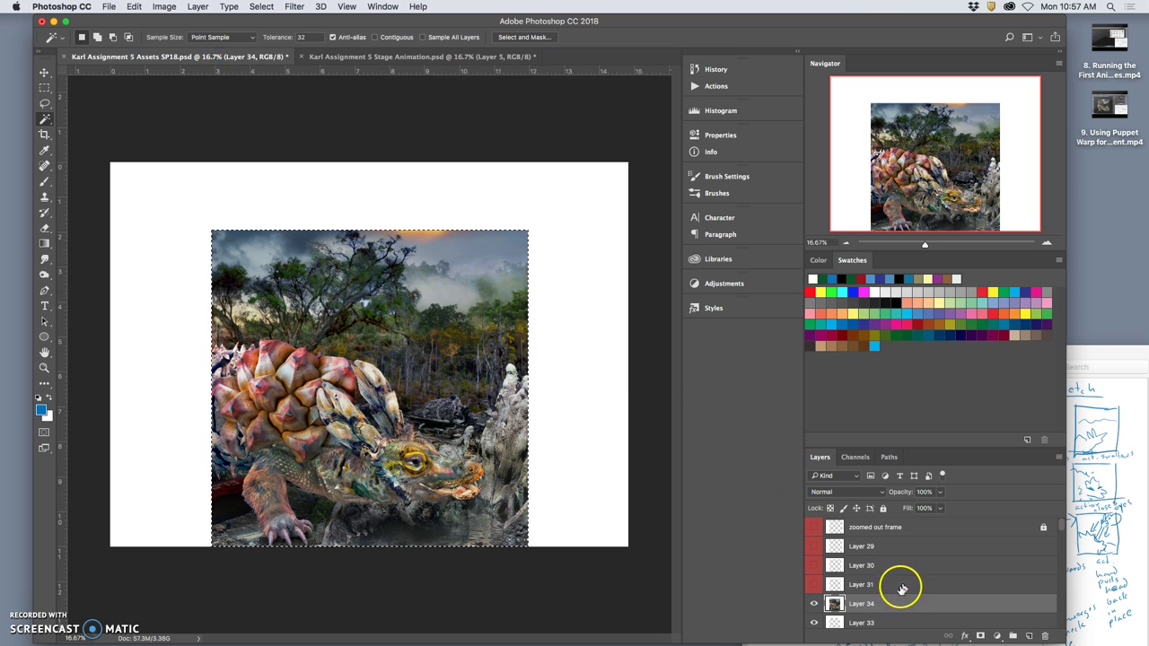
{"action": "key", "text": "super+d"}
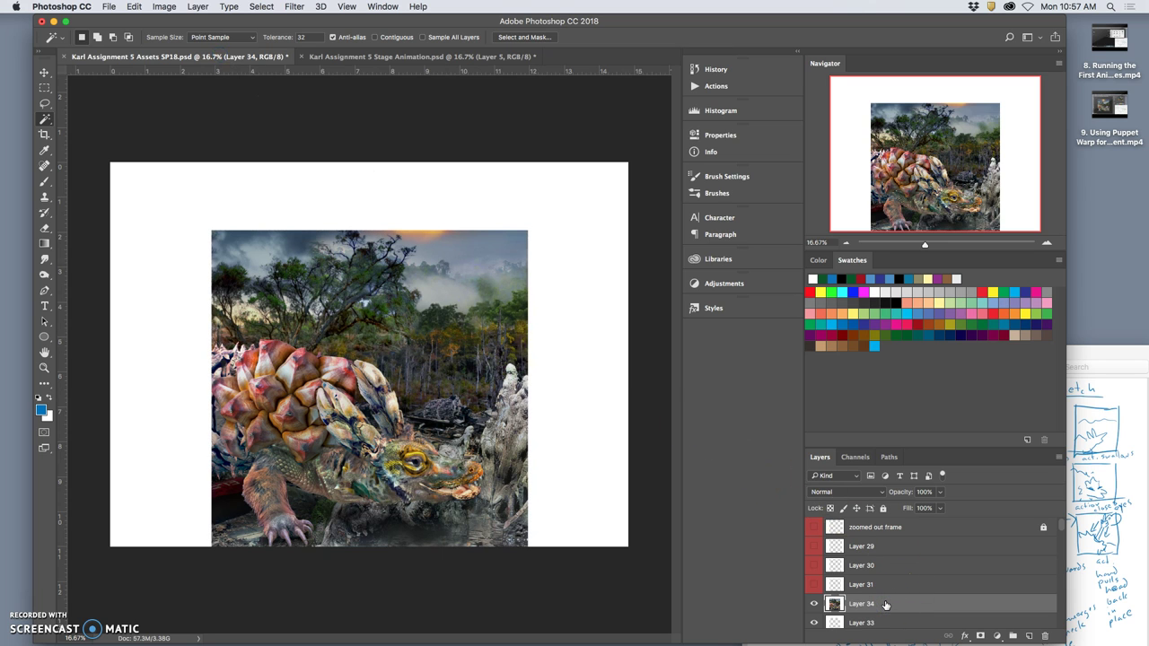
{"action": "scroll", "coordinate": [886, 604], "scroll_direction": "down", "scroll_amount": 10}
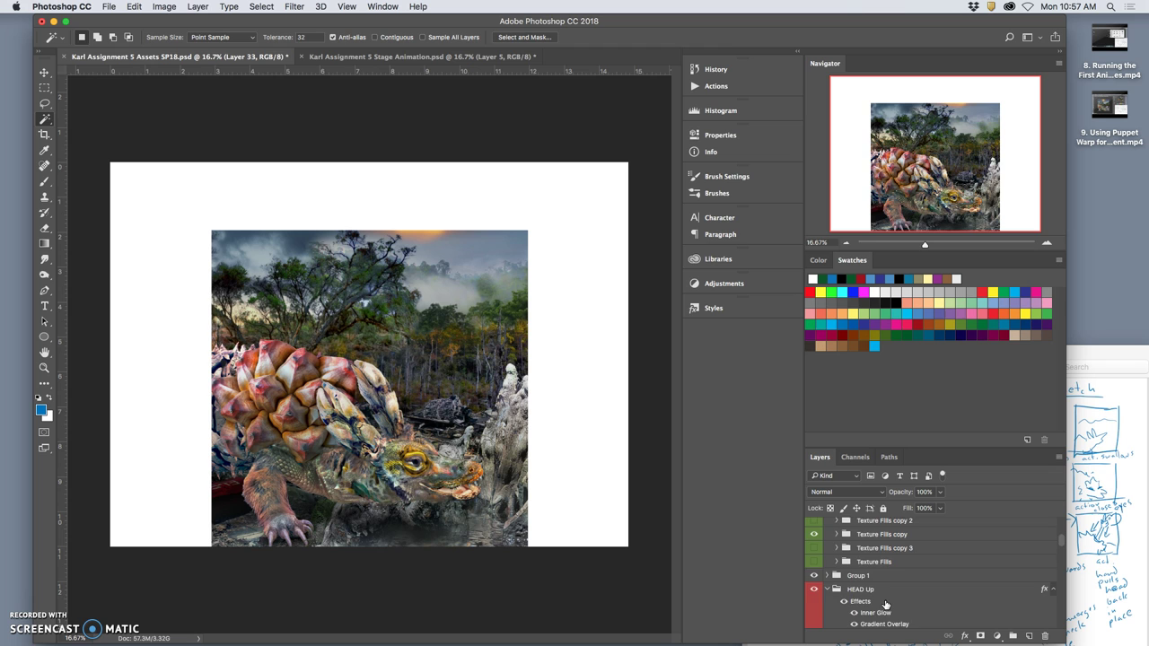
{"action": "scroll", "coordinate": [886, 604], "scroll_direction": "down", "scroll_amount": 10}
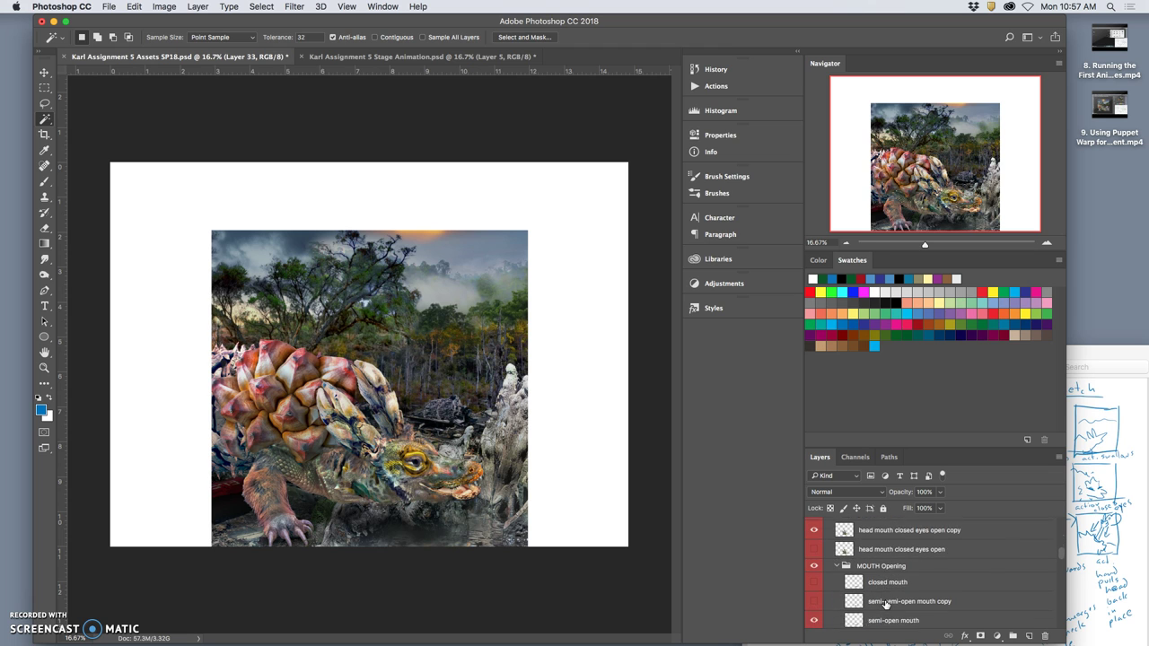
{"action": "scroll", "coordinate": [886, 605], "scroll_direction": "down", "scroll_amount": 8}
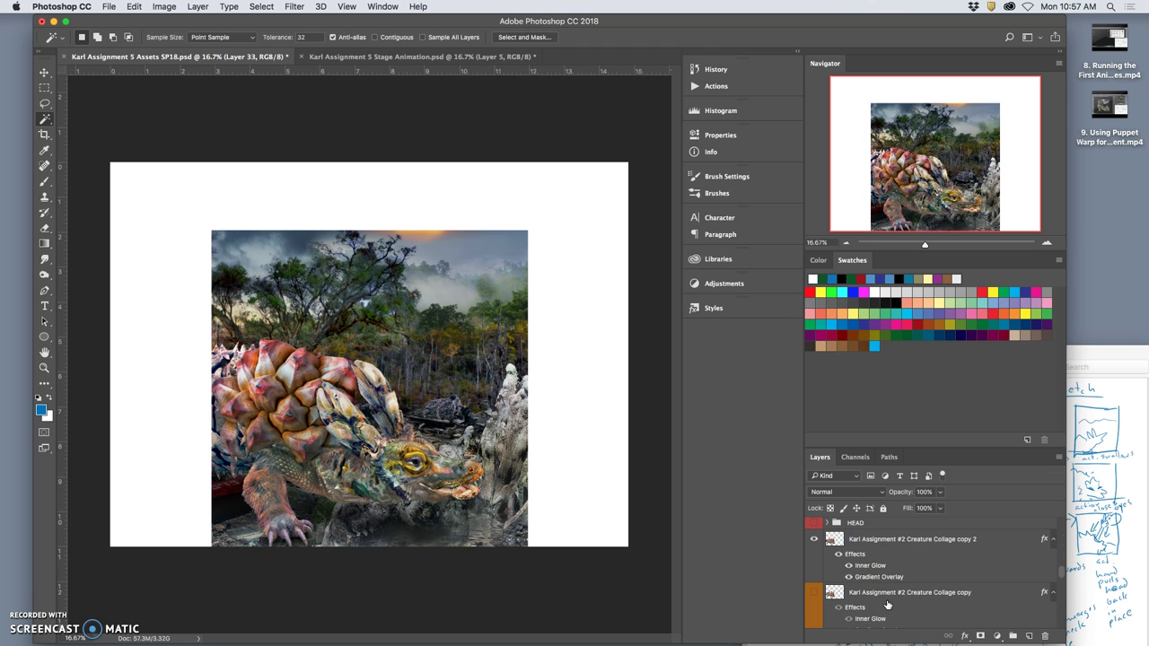
- Duplicate Creature Collage copy 2 and puppet-warp it, pinning and bending the feet, shell and leg
{"action": "left_click", "coordinate": [869, 546]}
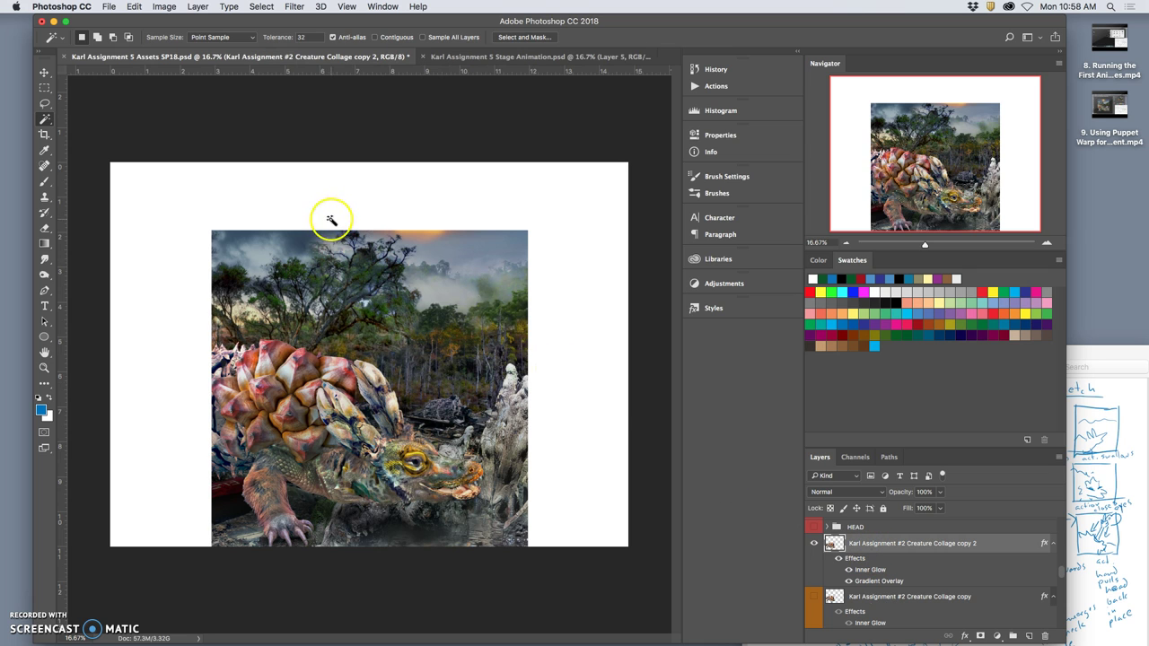
{"action": "key", "text": "ctrl+j"}
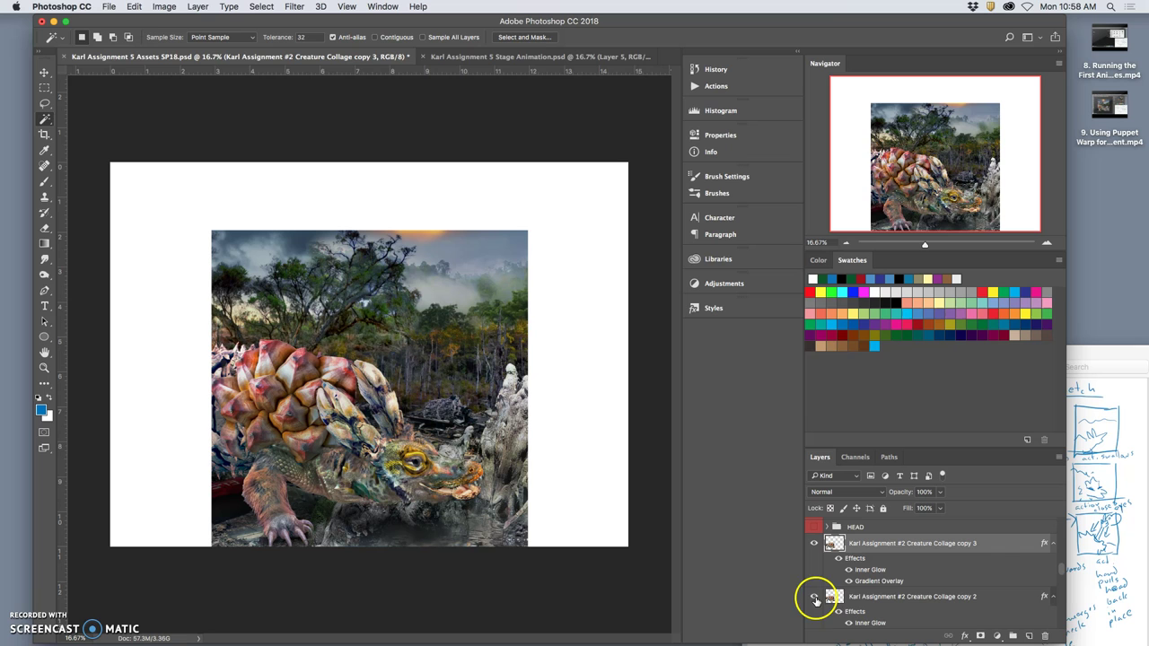
{"action": "left_click", "coordinate": [146, 7]}
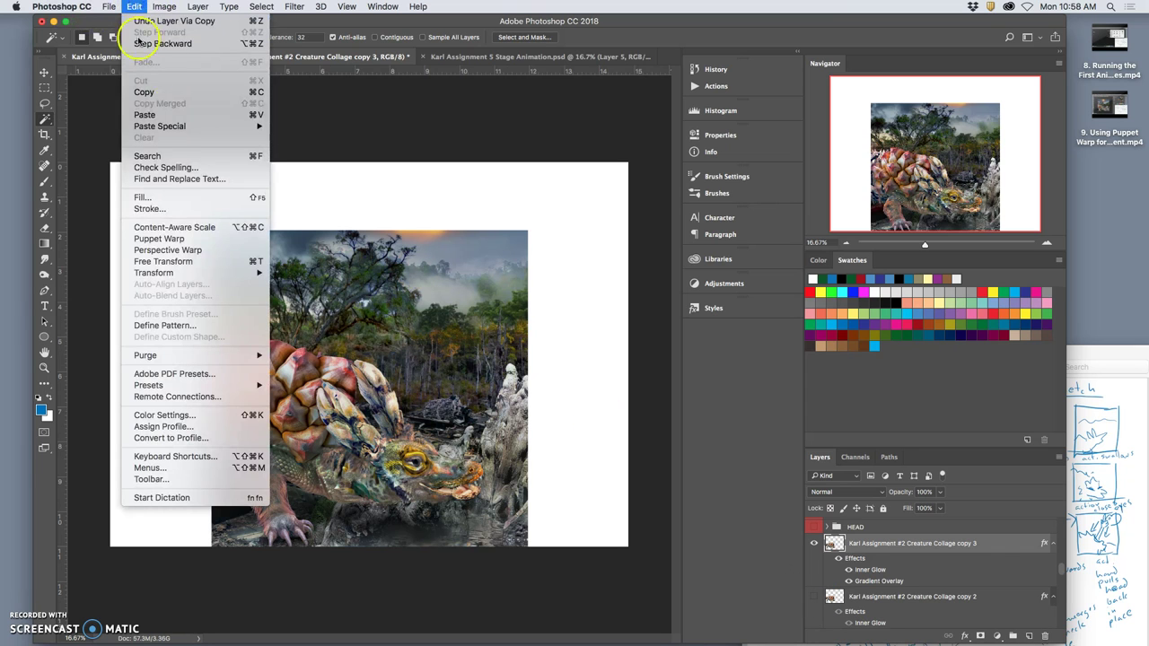
{"action": "left_click", "coordinate": [148, 237]}
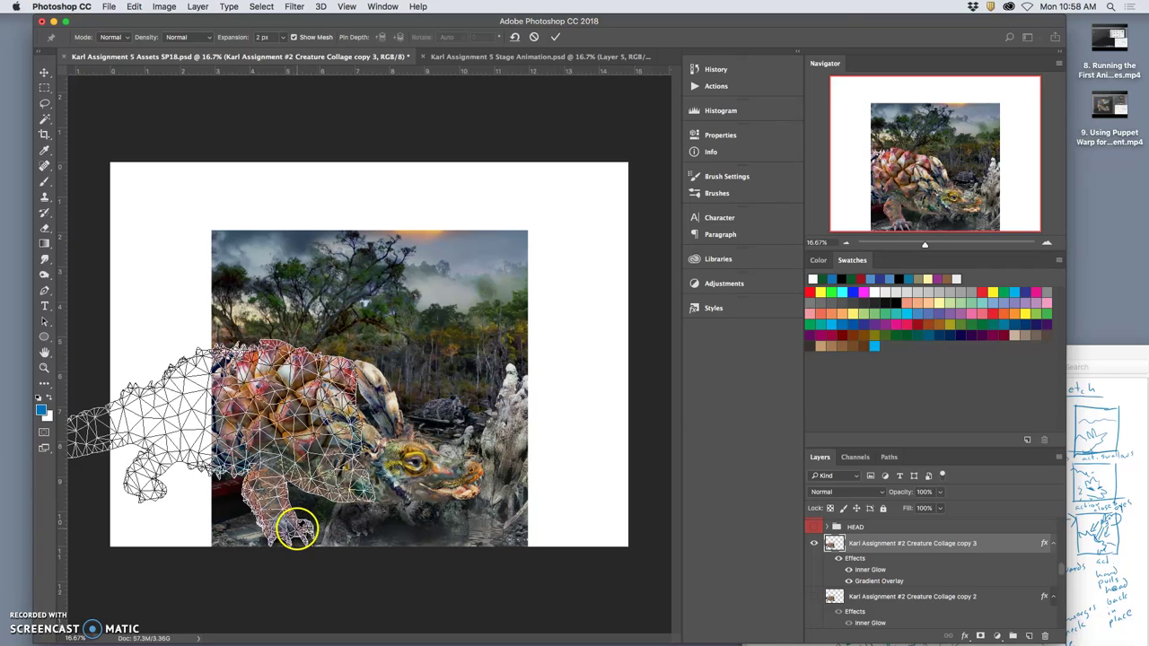
{"action": "left_click", "coordinate": [304, 527]}
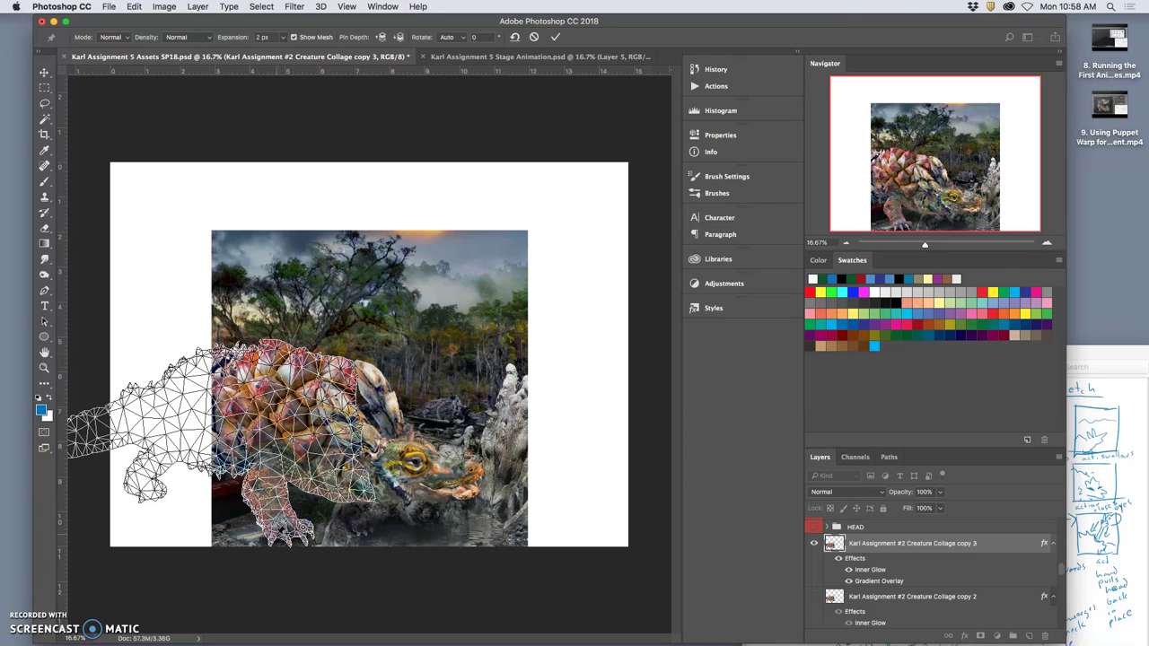
{"action": "mouse_move", "coordinate": [301, 489]}
{"action": "left_mouse_down"}
{"action": "mouse_move", "coordinate": [341, 346]}
{"action": "mouse_move", "coordinate": [347, 359]}
{"action": "left_mouse_up"}
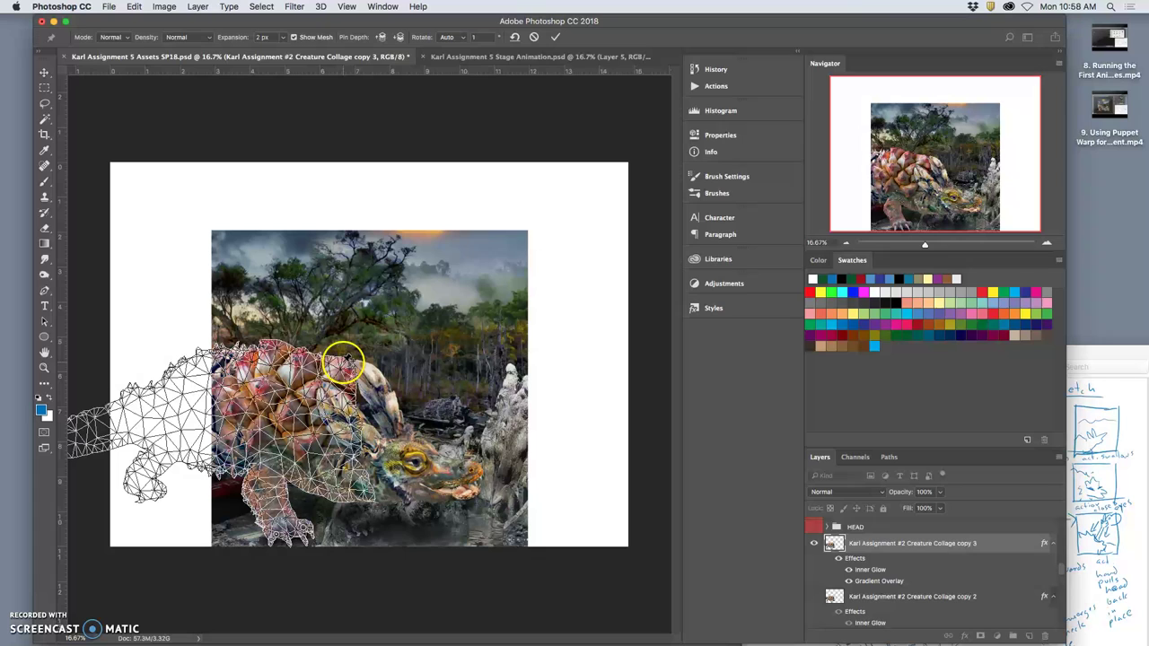
{"action": "left_click", "coordinate": [256, 352]}
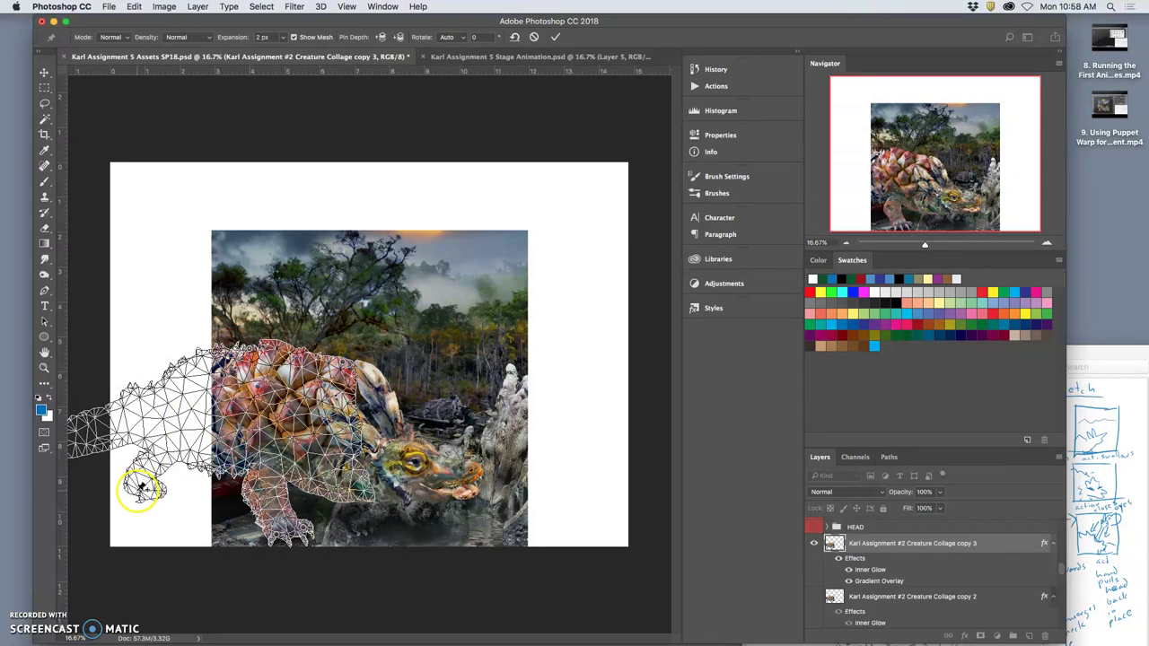
{"action": "left_click", "coordinate": [274, 530]}
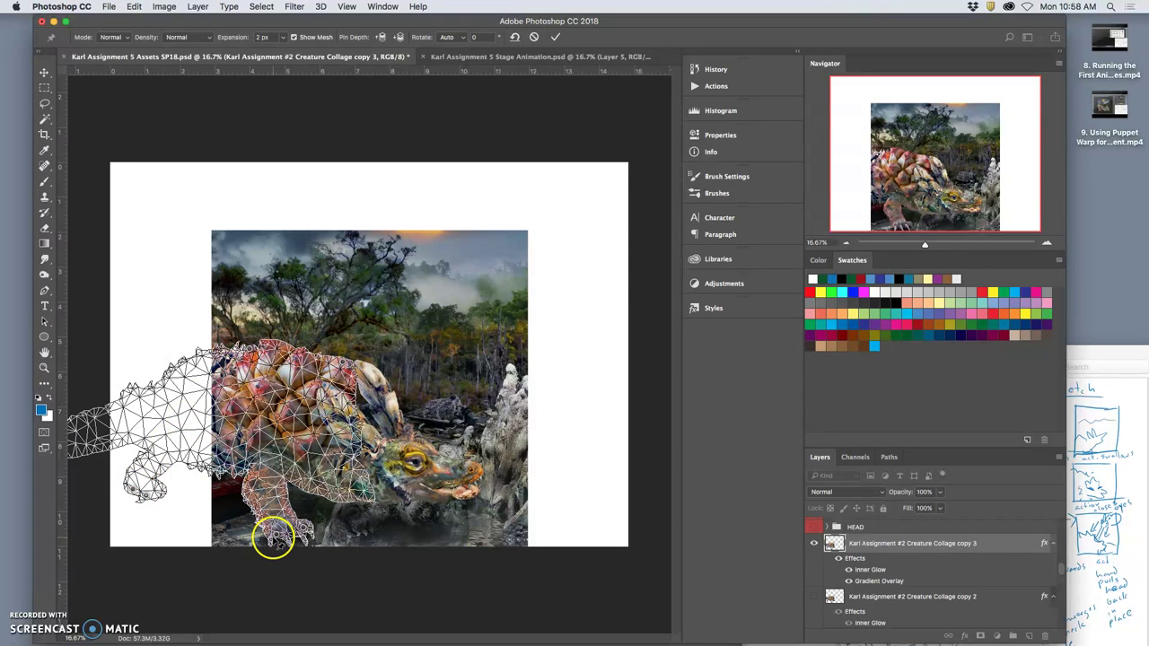
{"action": "left_click_drag", "start_coordinate": [274, 537], "coordinate": [302, 523]}
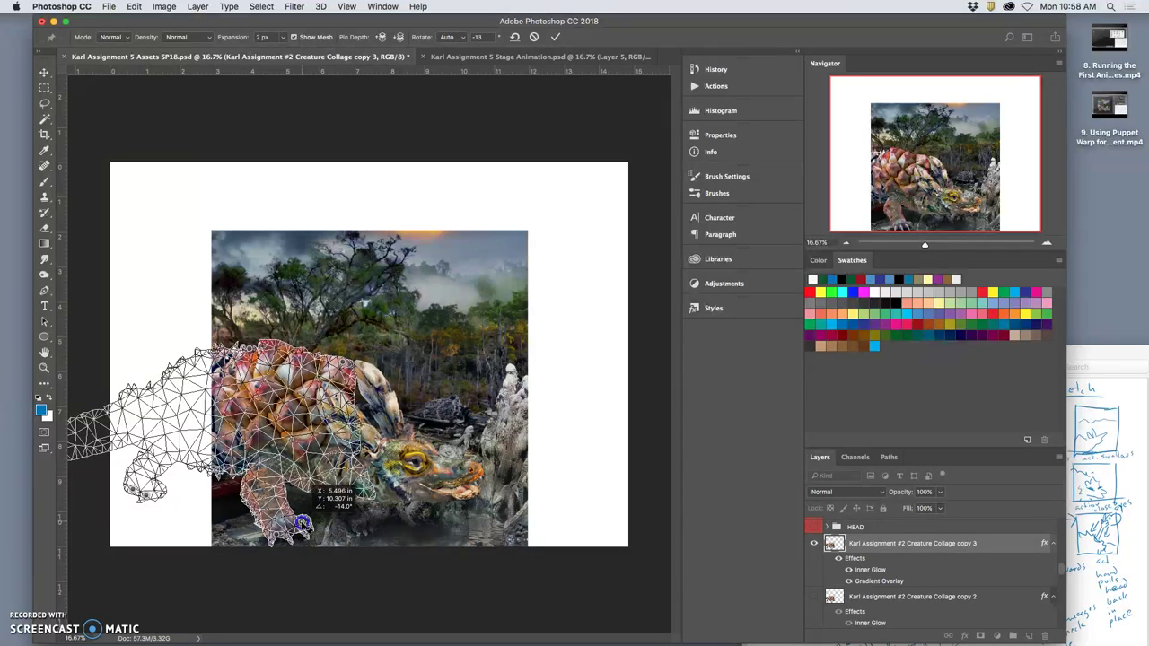
{"action": "left_click", "coordinate": [299, 353]}
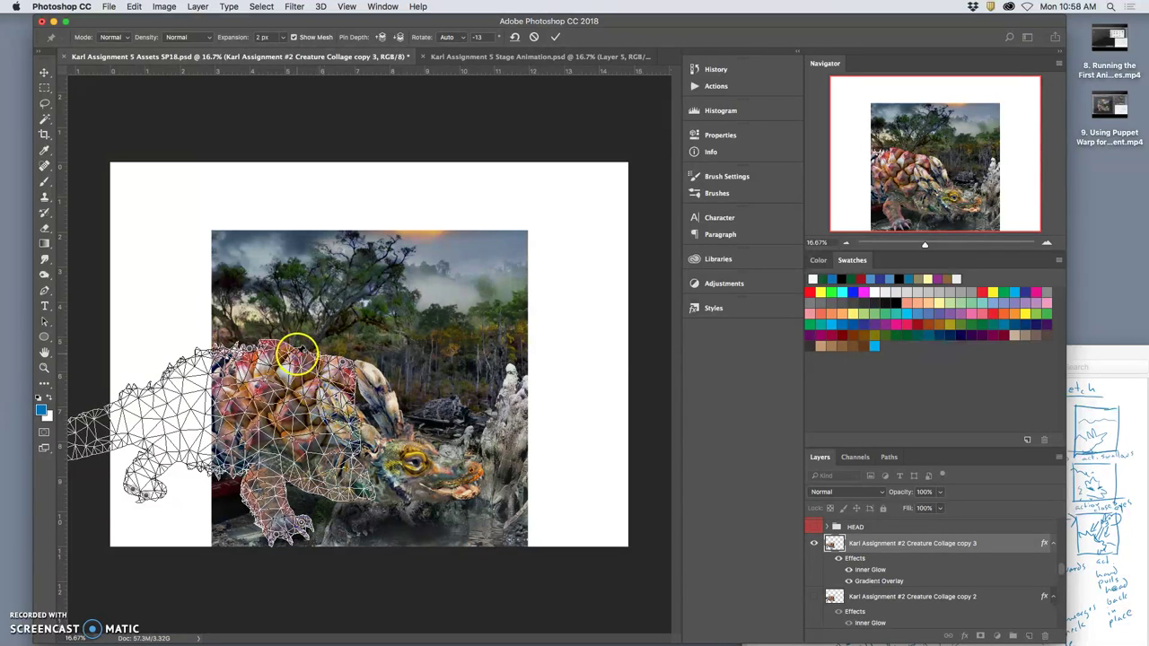
{"action": "left_click_drag", "start_coordinate": [296, 348], "coordinate": [349, 357]}
{"action": "left_click", "coordinate": [343, 351]}
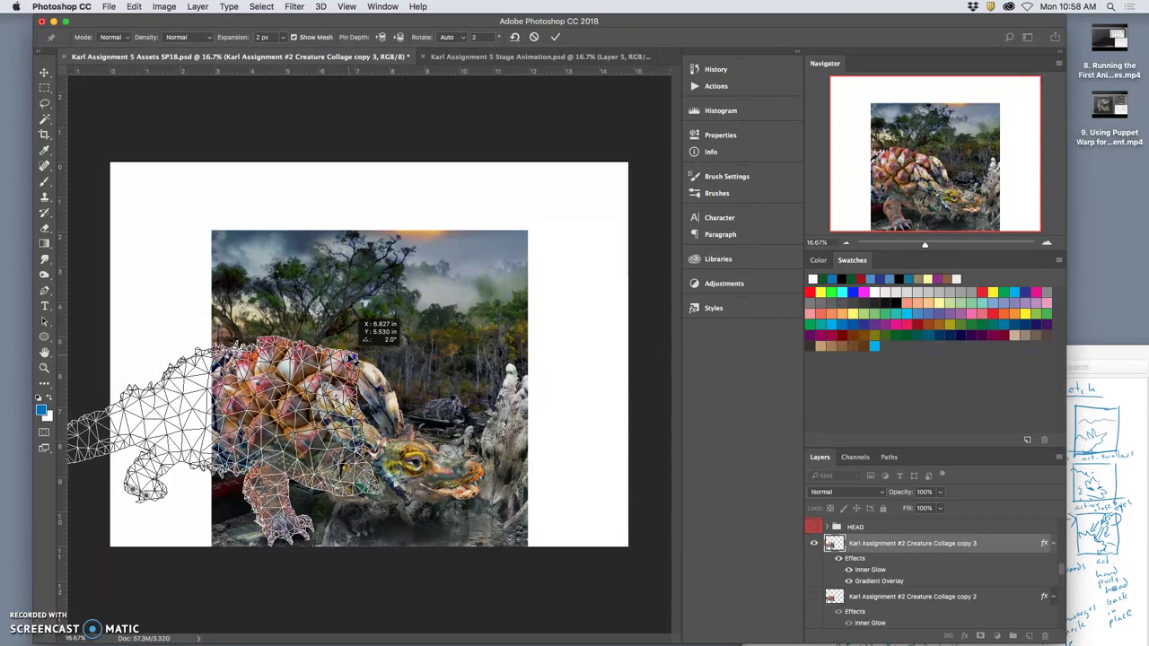
{"action": "left_click", "coordinate": [354, 489]}
{"action": "left_click_drag", "start_coordinate": [354, 490], "coordinate": [359, 490]}
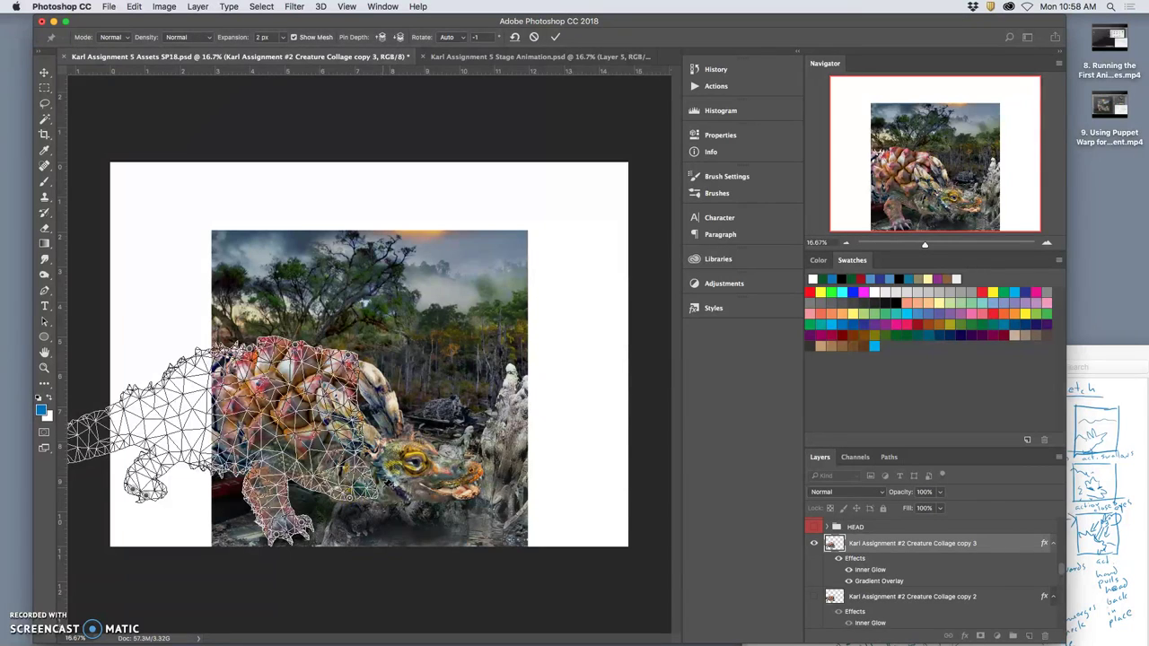
{"action": "key", "text": "Return"}
- Undo the puppet warp to compare the creature before and after
{"action": "key", "text": "super+z"}
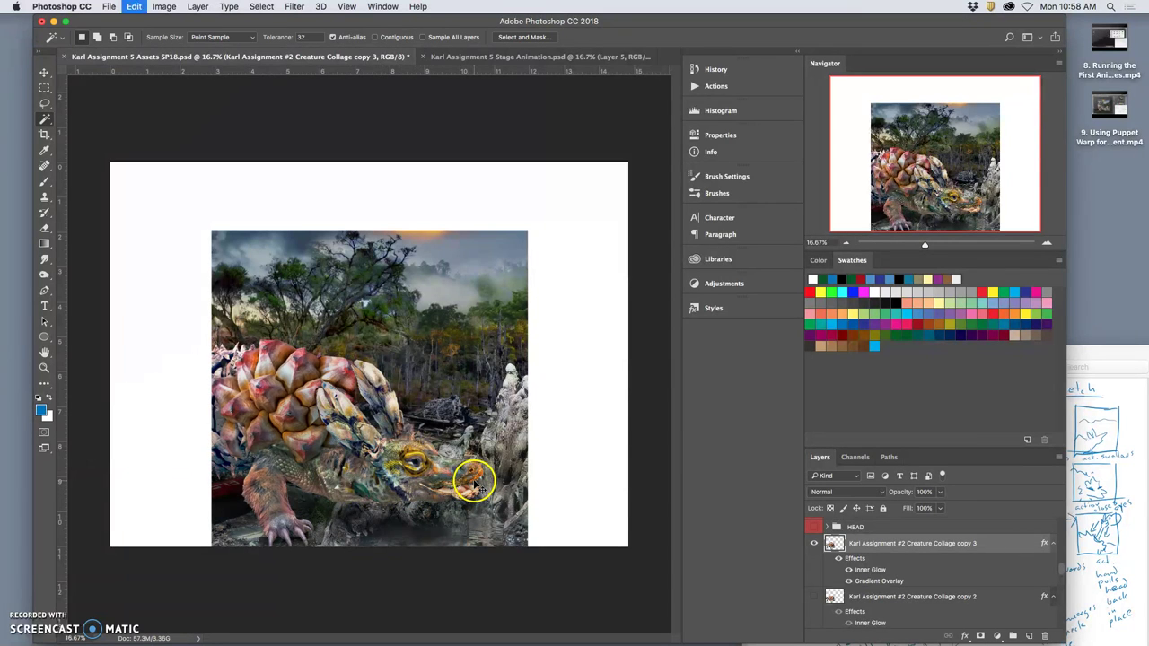
{"action": "key", "text": "super+z"}
{"action": "key", "text": "super+z"}
{"action": "key", "text": "super+z"}
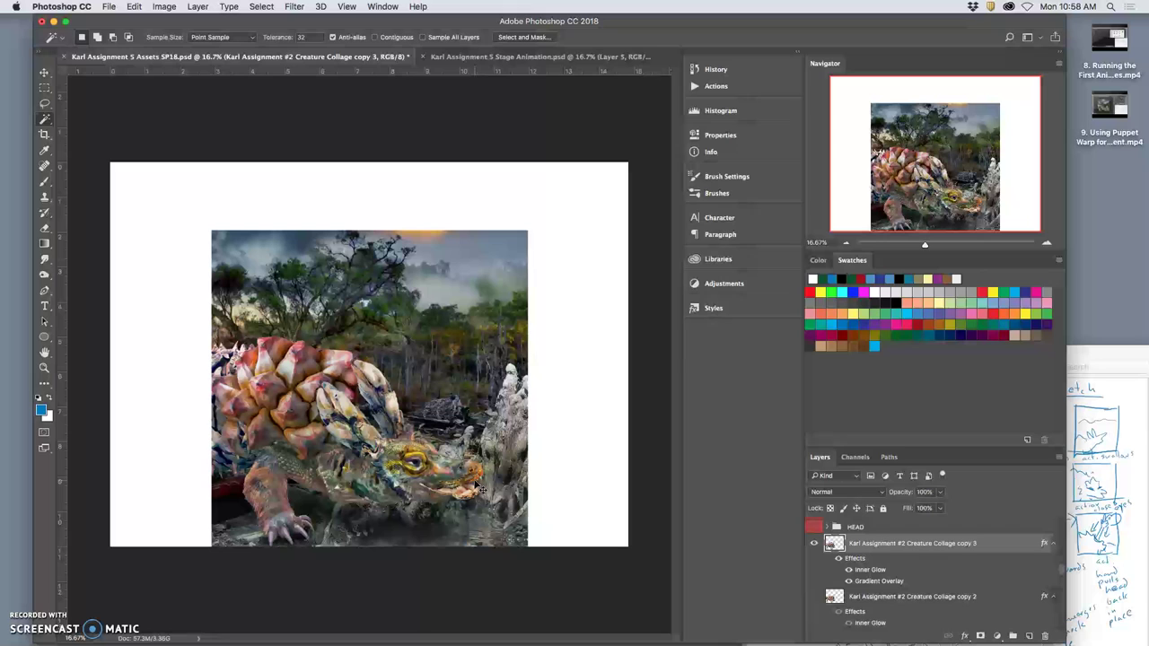
{"action": "key", "text": "super+z"}
{"action": "key", "text": "super+z"}
{"action": "key", "text": "super+z"}
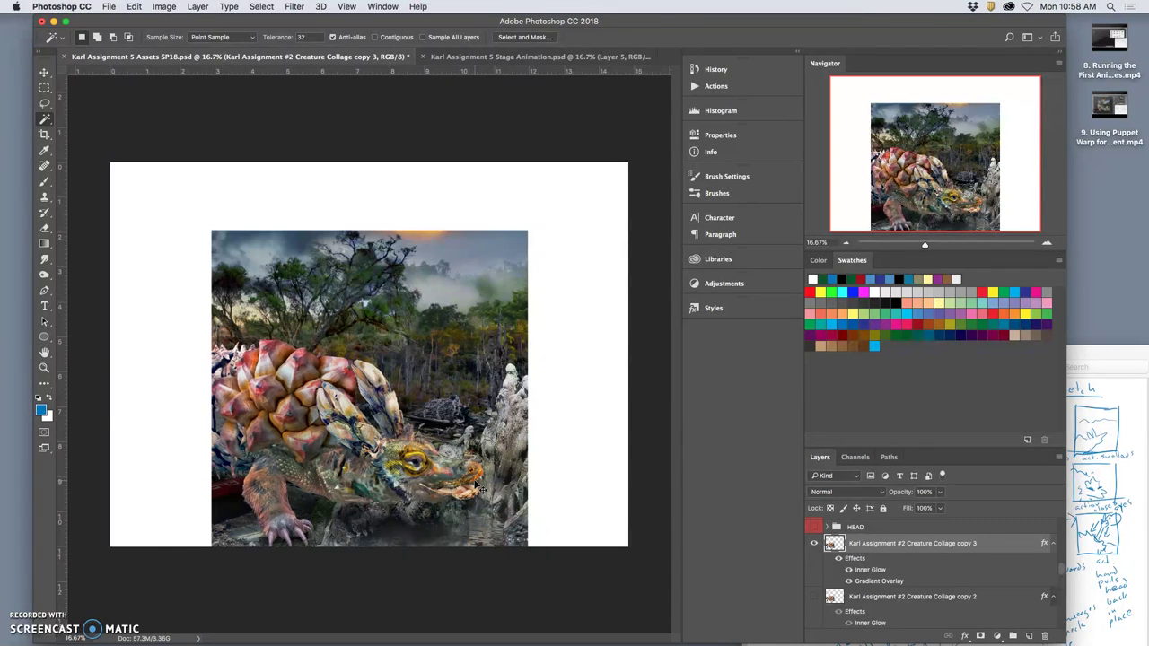
{"action": "key", "text": "super+z"}
- Start Puppet Warp again, pinning the front foot, leg, head and back
{"action": "left_click", "coordinate": [134, 6]}
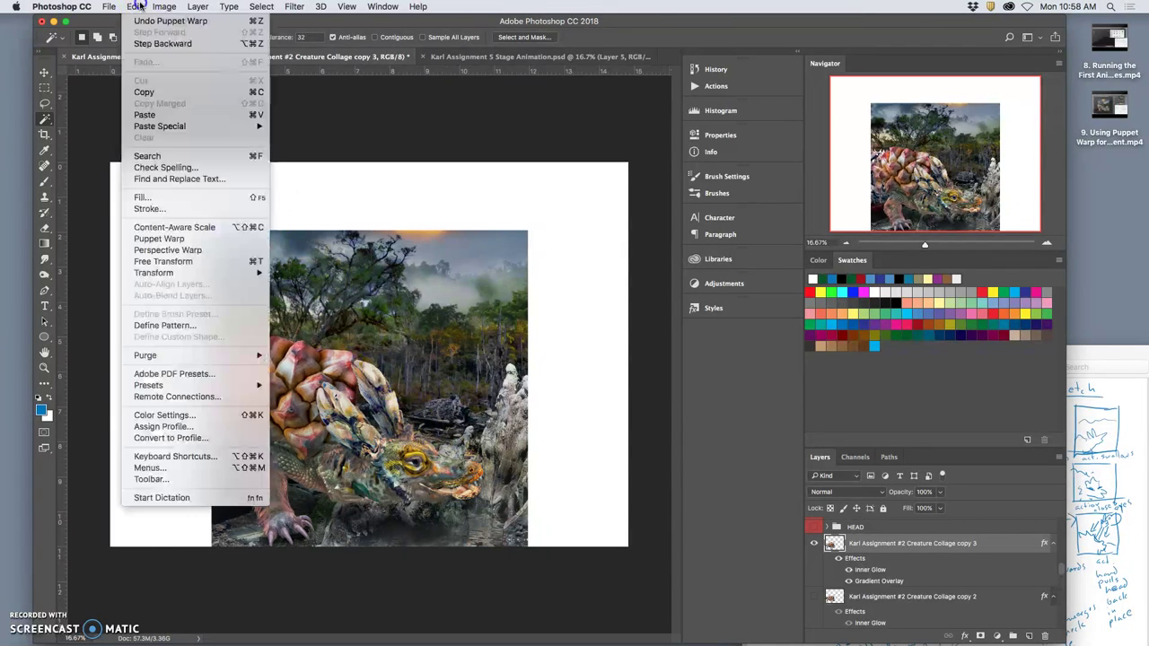
{"action": "left_click", "coordinate": [164, 239]}
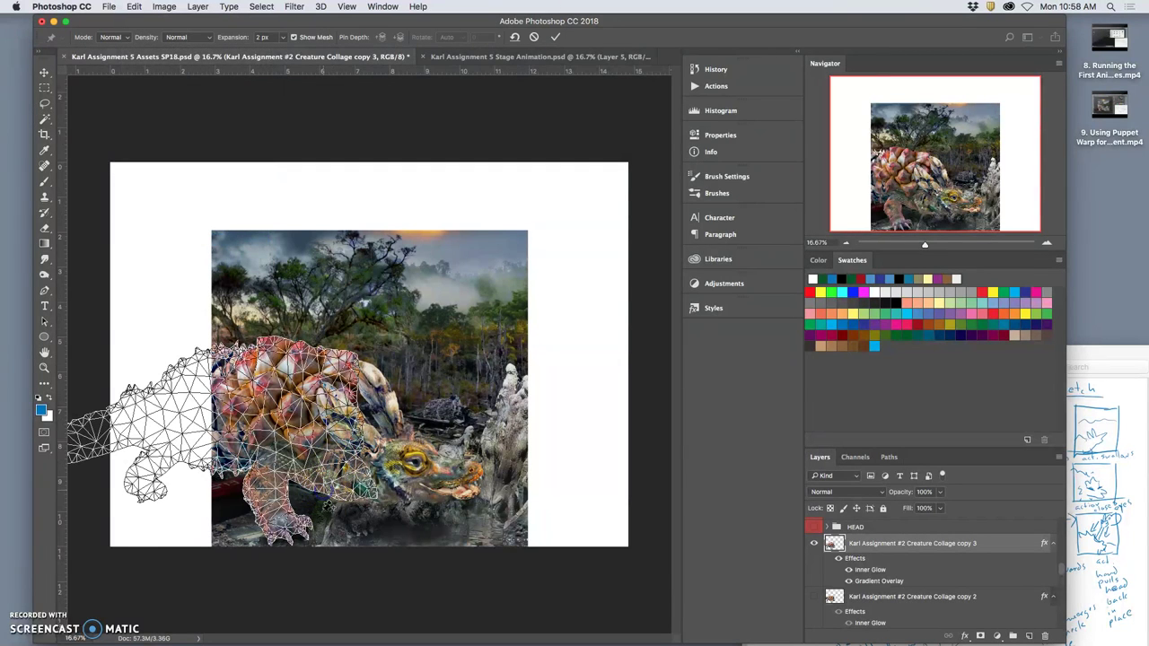
{"action": "left_click", "coordinate": [301, 523]}
{"action": "left_click", "coordinate": [325, 486]}
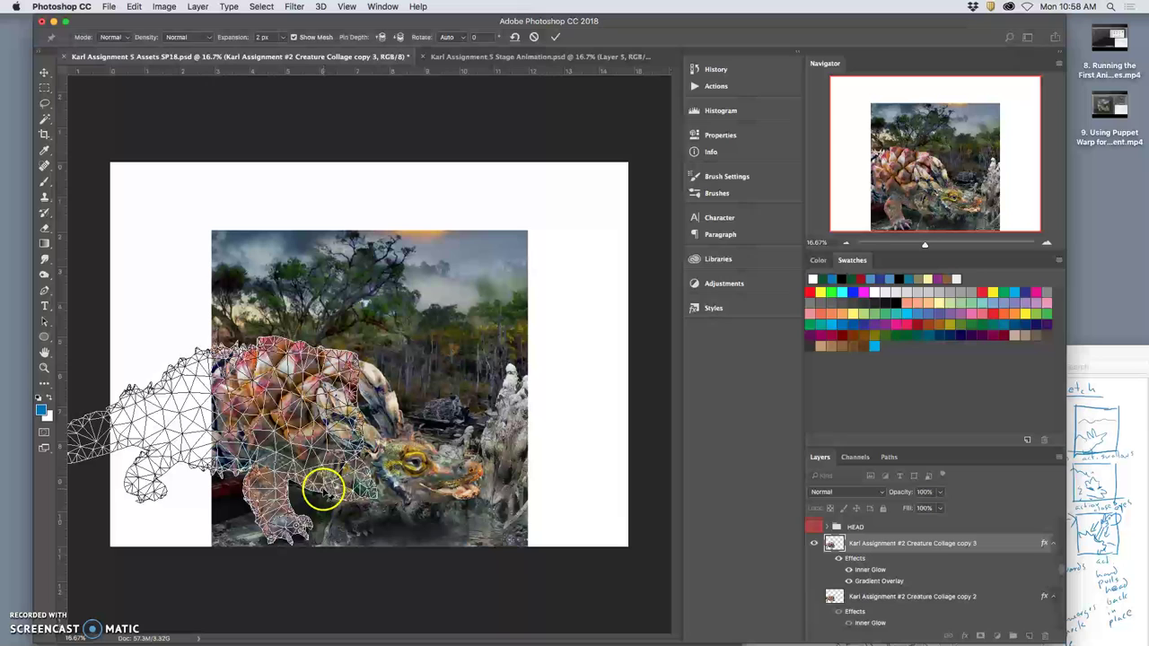
{"action": "left_click_drag", "start_coordinate": [324, 489], "coordinate": [321, 493]}
{"action": "left_click", "coordinate": [359, 442]}
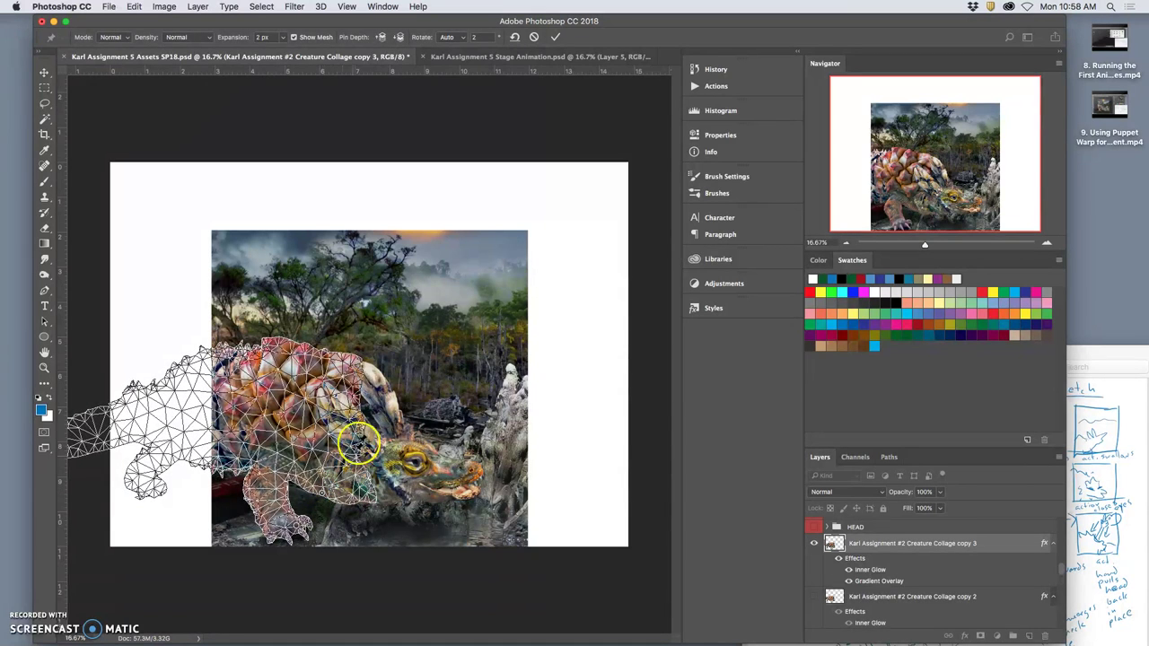
{"action": "left_click", "coordinate": [361, 366]}
{"action": "left_click_drag", "start_coordinate": [360, 359], "coordinate": [358, 358]}
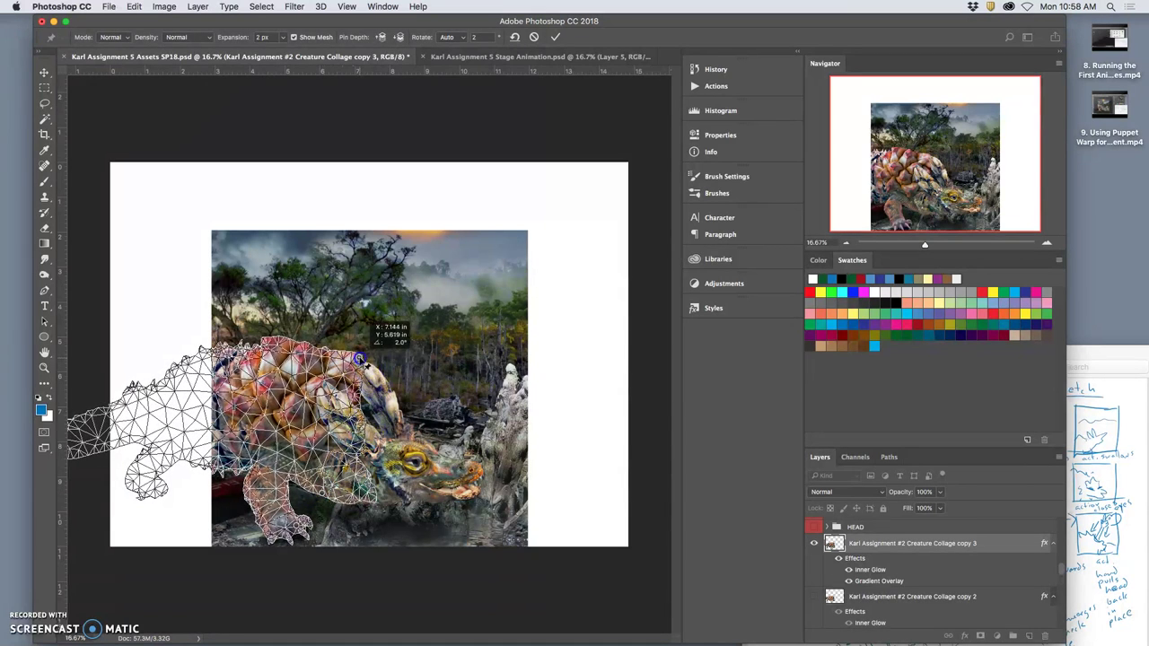
- Rotate the body around upper-back and rear-leg pins to lift the tail, then commit
{"action": "left_click", "coordinate": [269, 343]}
{"action": "left_click_drag", "start_coordinate": [269, 343], "coordinate": [269, 339]}
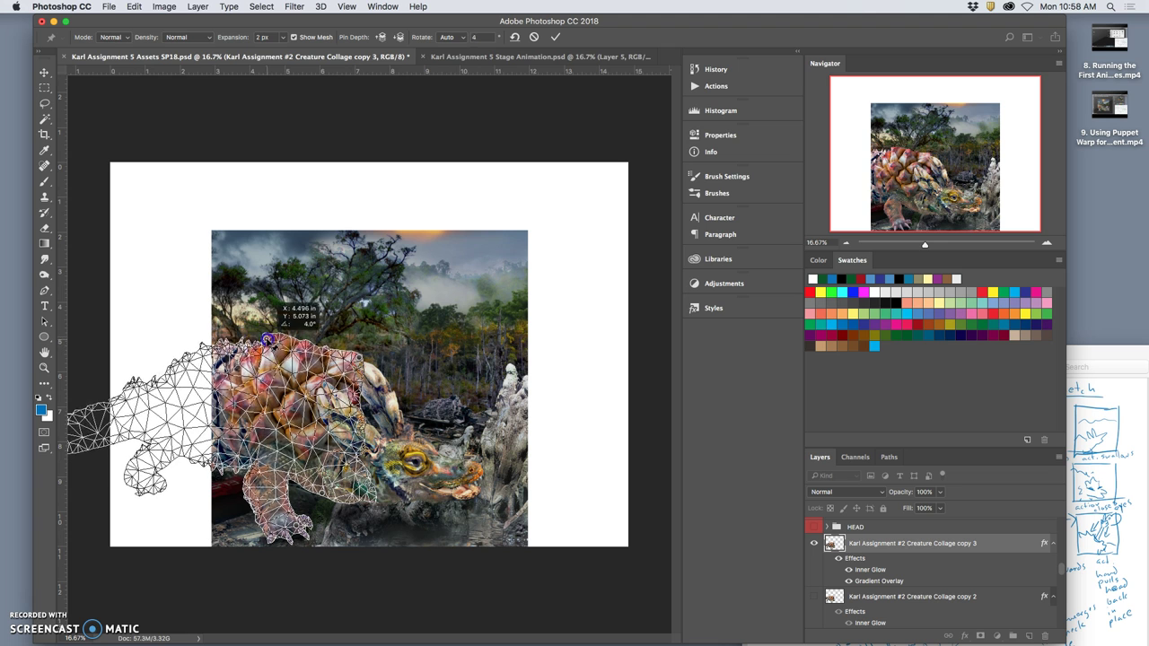
{"action": "left_click", "coordinate": [166, 468]}
{"action": "left_click_drag", "start_coordinate": [148, 493], "coordinate": [206, 483]}
{"action": "key", "text": "h"}
{"action": "key", "text": "Return"}
{"action": "key", "text": "w"}
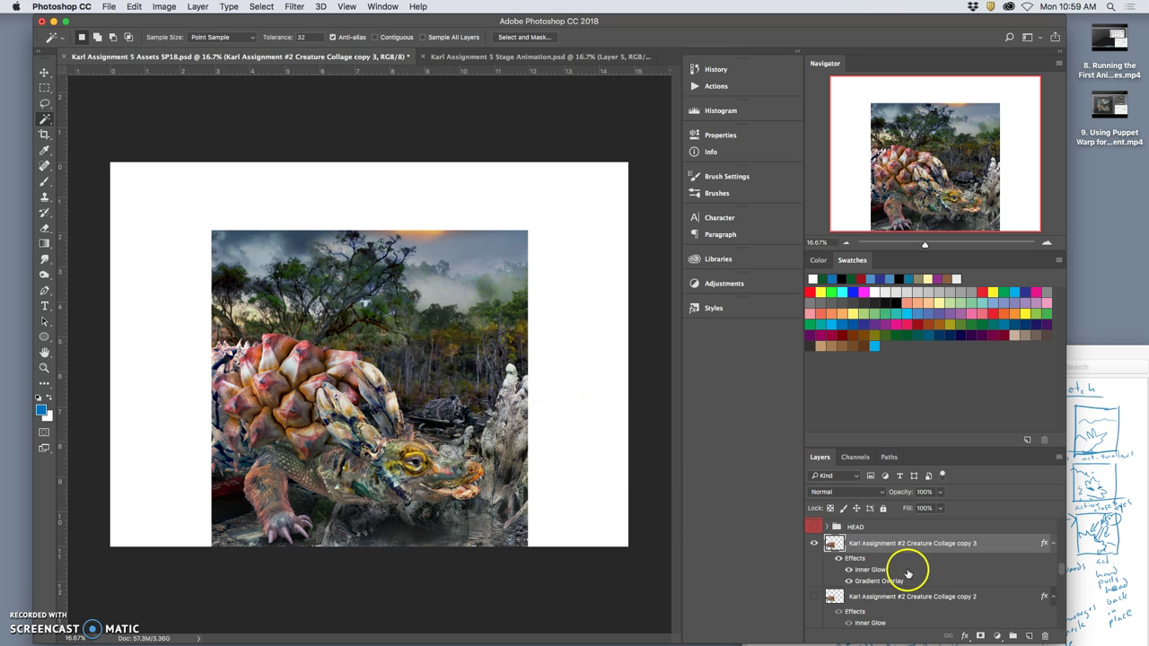
- From Layer 33, select all, merge visible into new Layer 34, and copy it
{"action": "scroll", "coordinate": [907, 571], "scroll_direction": "up", "scroll_amount": 5}
{"action": "left_click", "coordinate": [875, 604]}
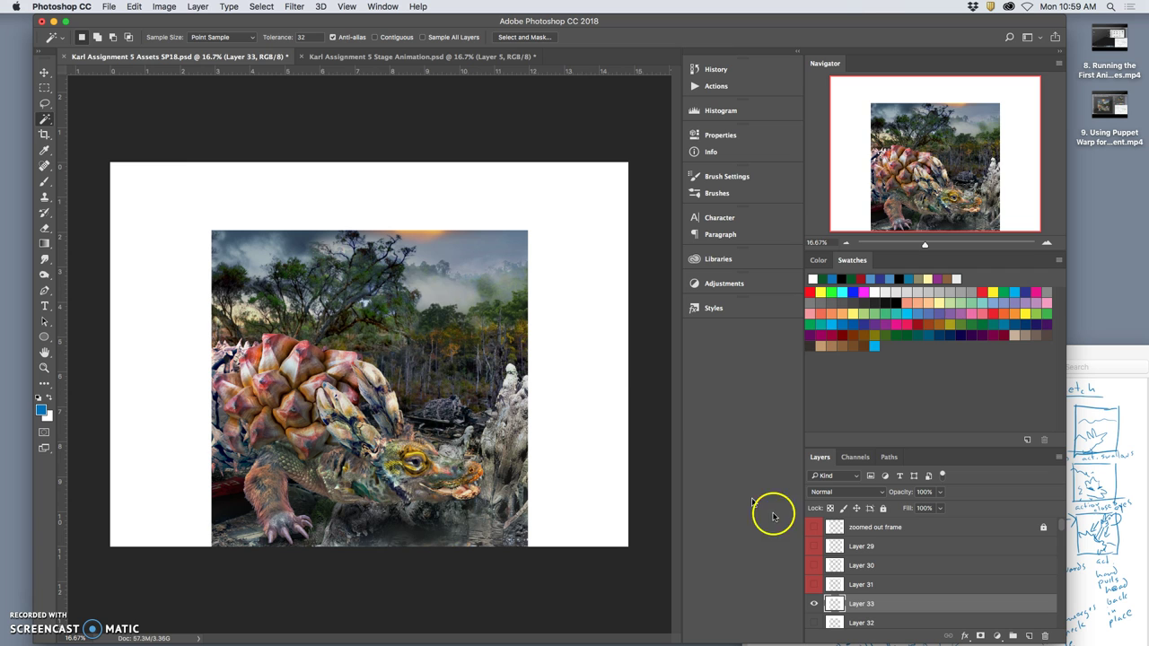
{"action": "left_click", "coordinate": [406, 352]}
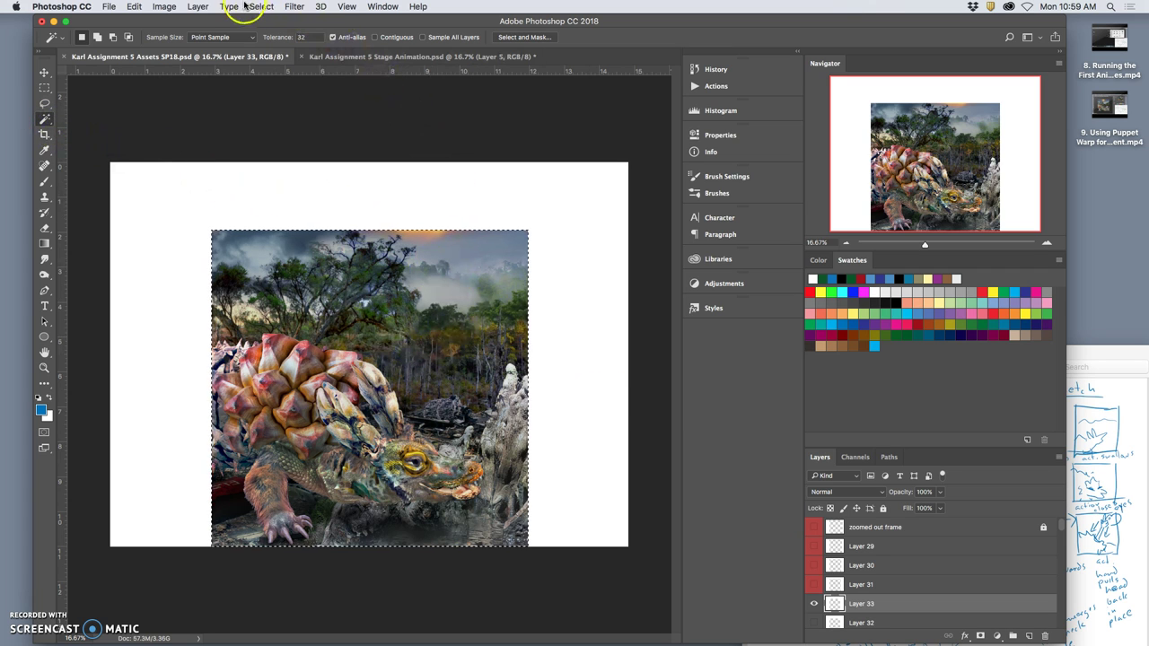
{"action": "left_click", "coordinate": [197, 6]}
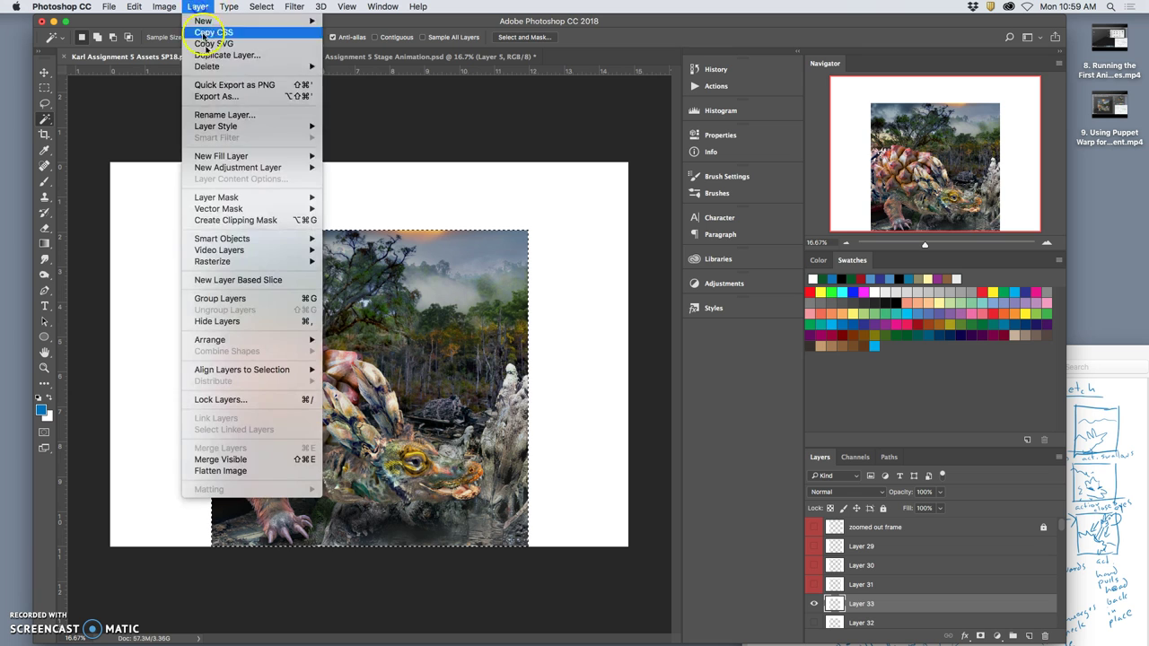
{"action": "left_click", "coordinate": [250, 461]}
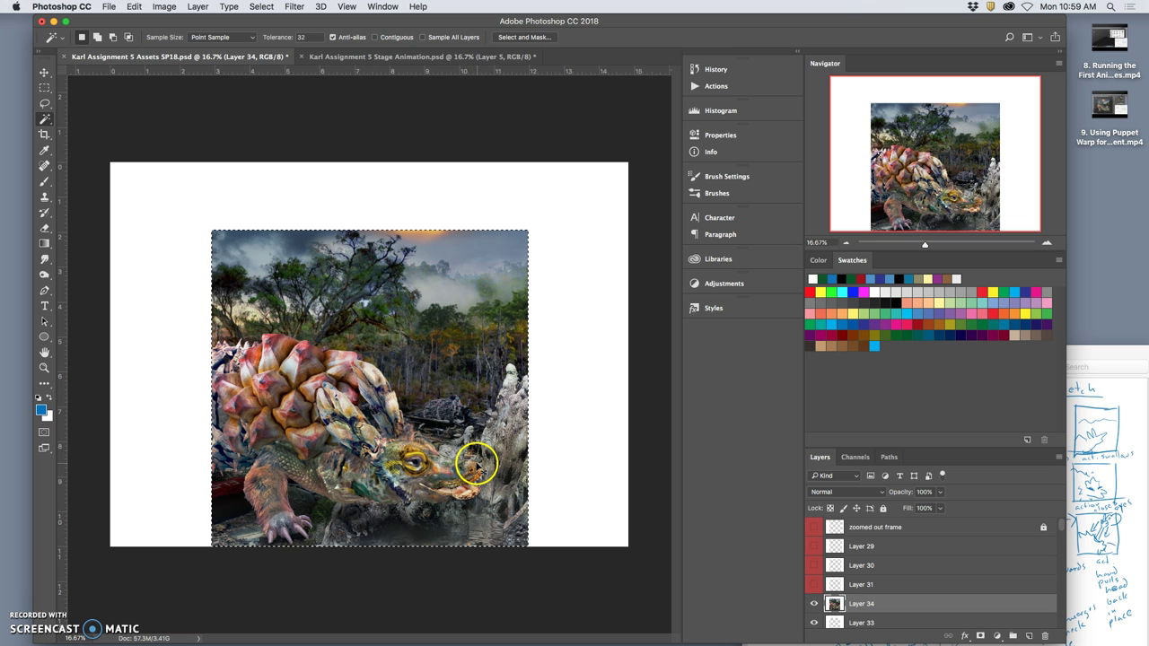
{"action": "key", "text": "super+c"}
- Paste the merged frame into Stage Animation as Layer 6 and scale it to about 122%
{"action": "left_click", "coordinate": [410, 58]}
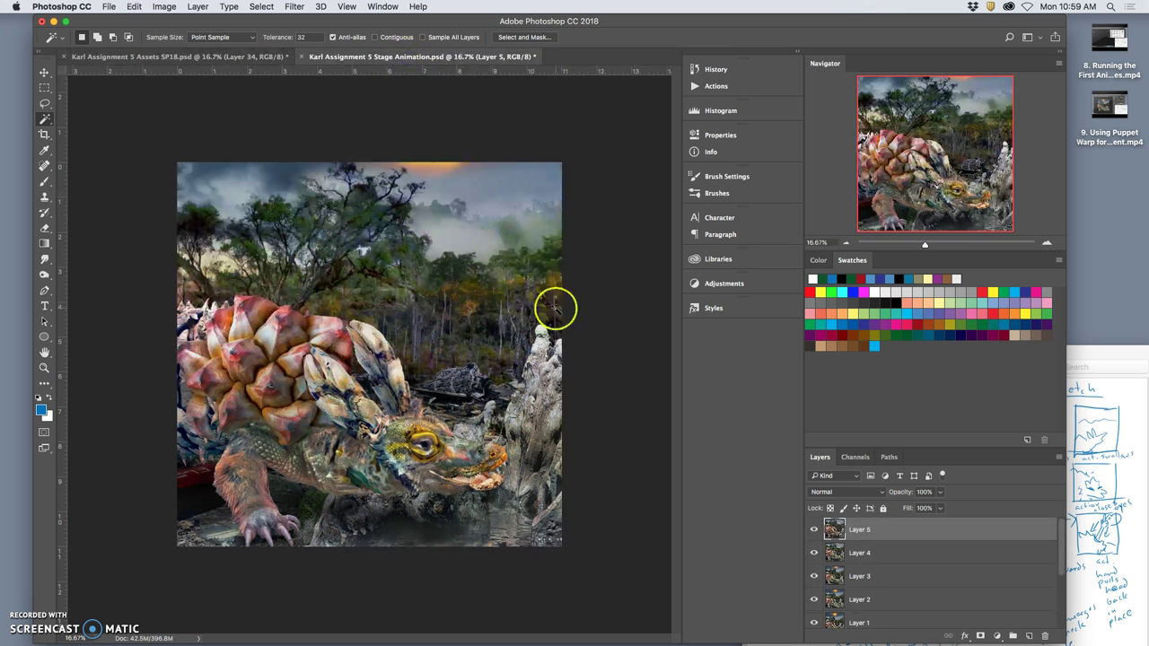
{"action": "key", "text": "super+v"}
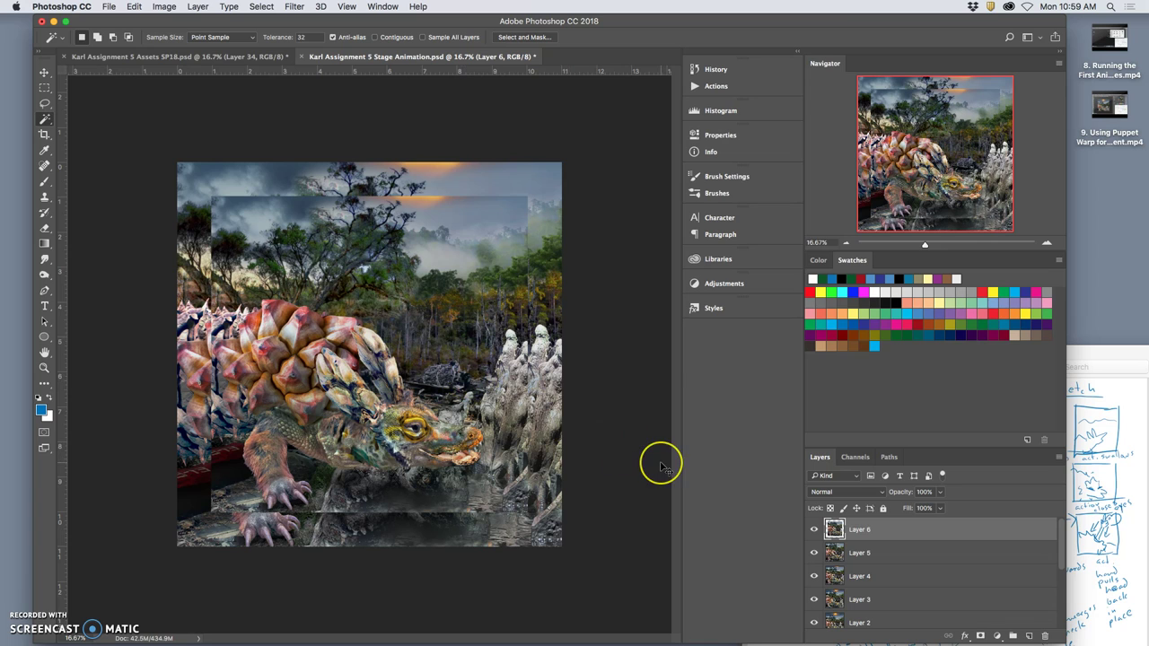
{"action": "key", "text": "super+t"}
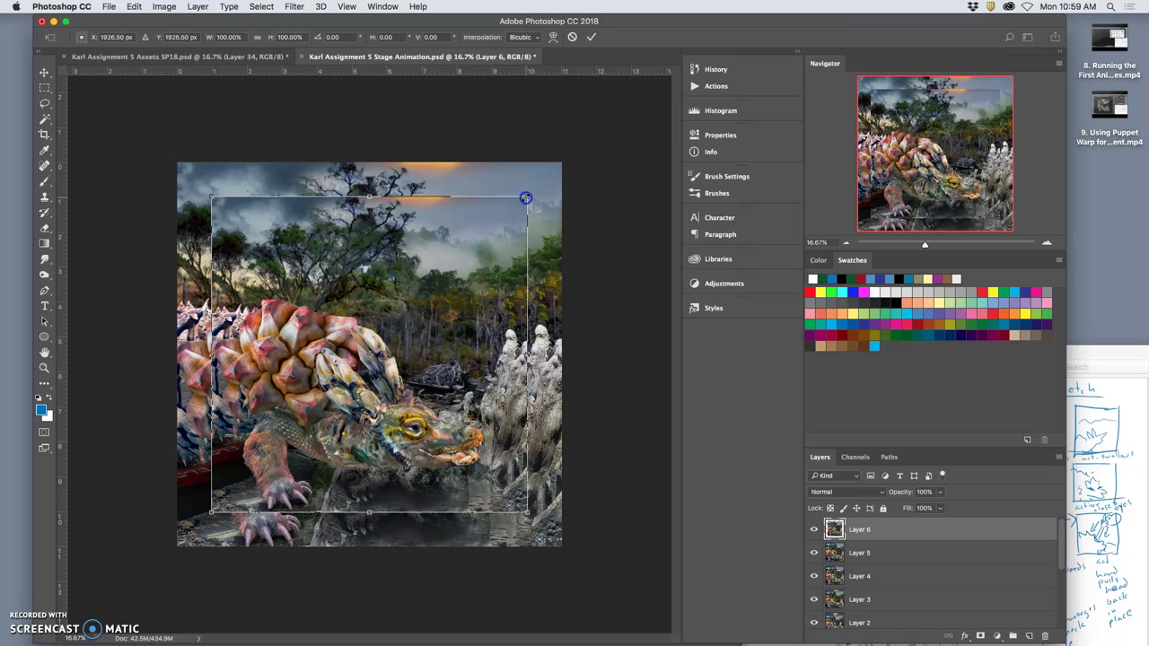
{"action": "left_click_drag", "start_coordinate": [482, 233], "coordinate": [516, 197]}
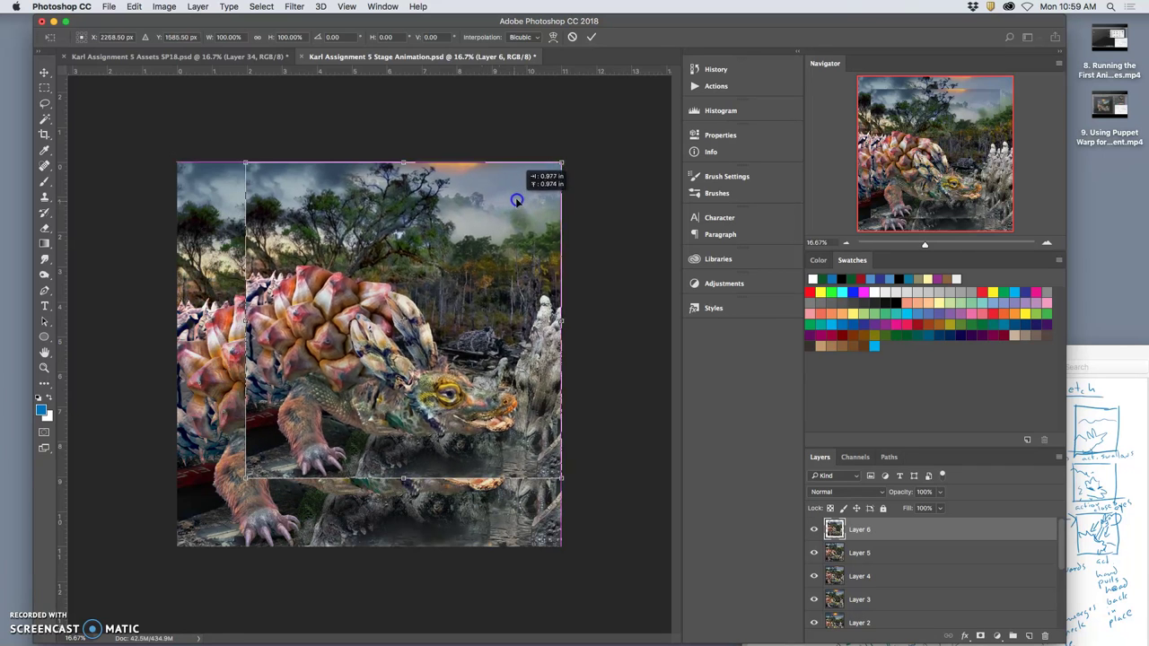
{"action": "left_click_drag", "start_coordinate": [245, 478], "coordinate": [164, 536]}
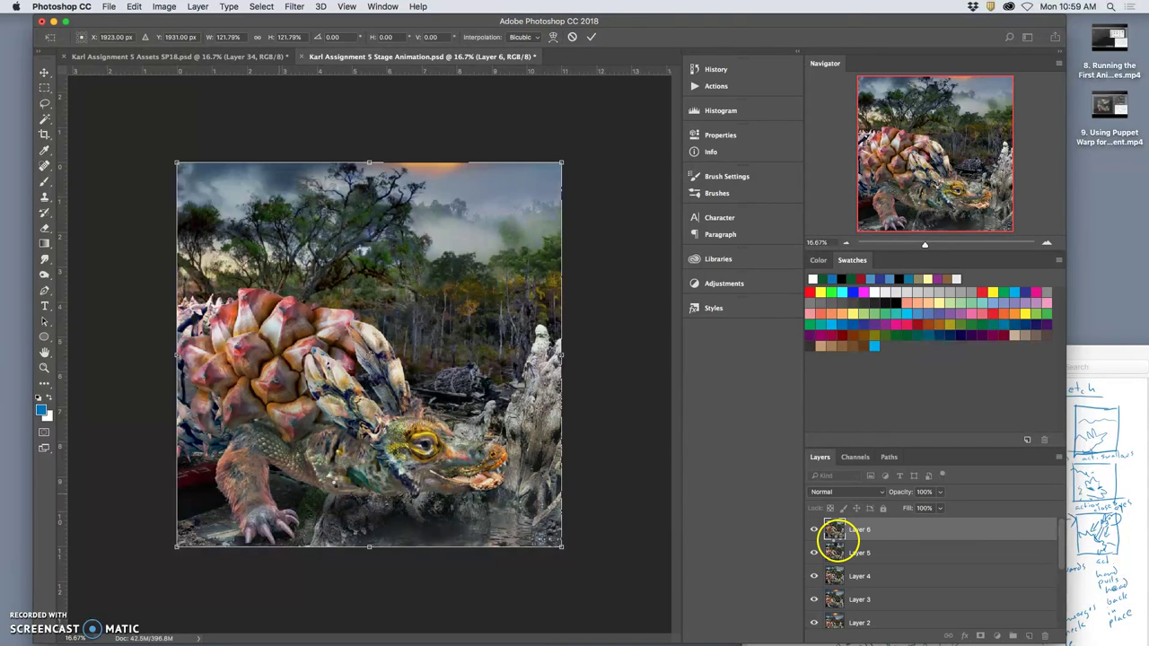
- Commit the resize and toggle Layer 6 on and off to compare it with Layer 5
{"action": "key", "text": "w"}
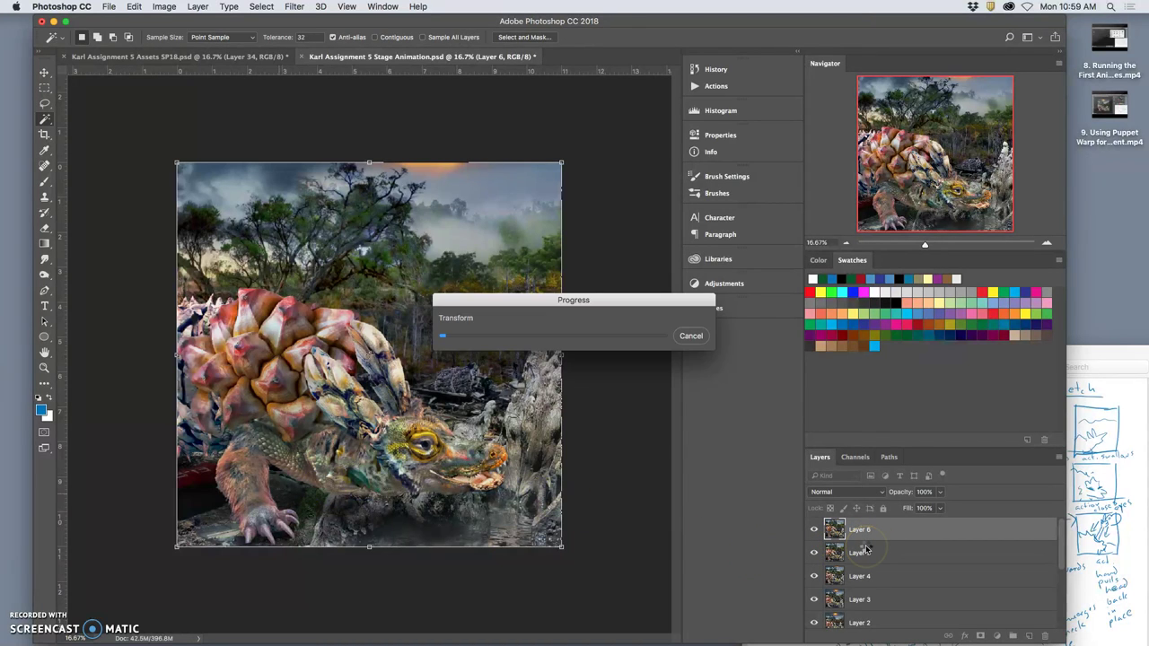
{"action": "left_click", "coordinate": [815, 531]}
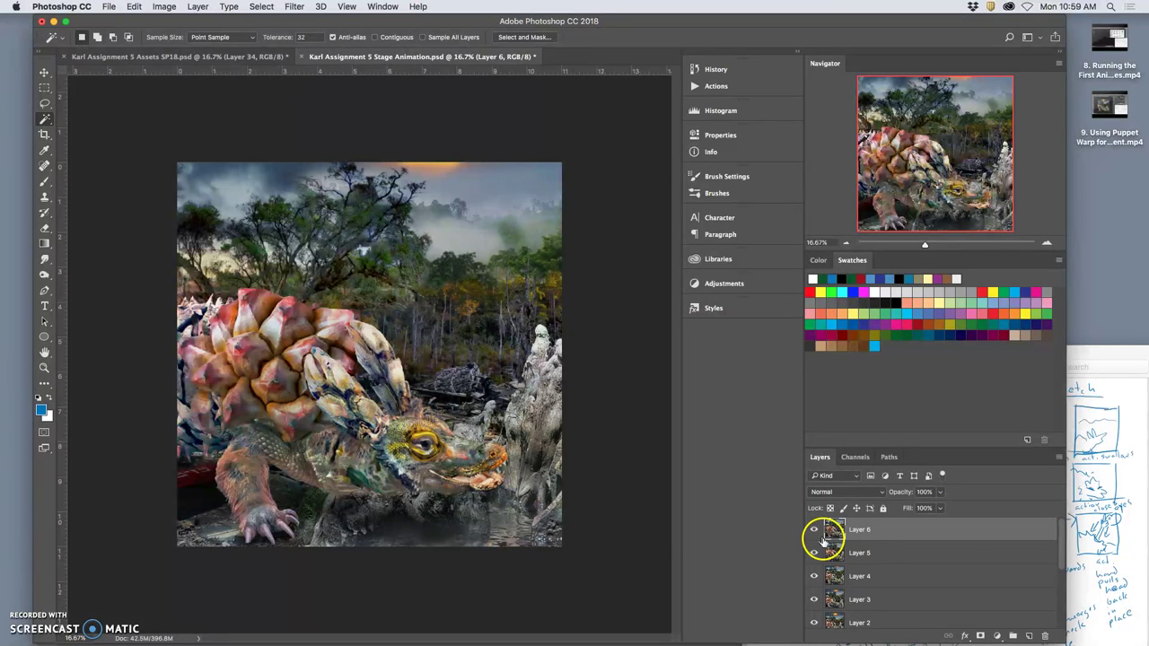
{"action": "left_click", "coordinate": [815, 531]}
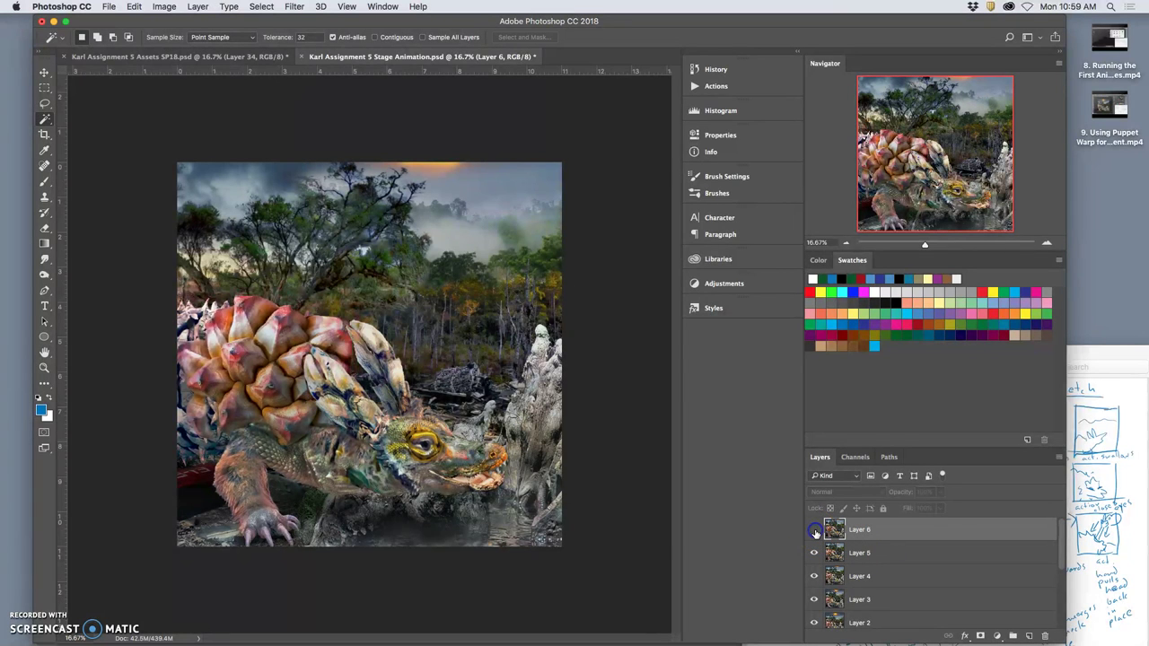
{"action": "left_click", "coordinate": [815, 531]}
{"action": "left_click", "coordinate": [815, 531]}
{"action": "left_click", "coordinate": [815, 531]}
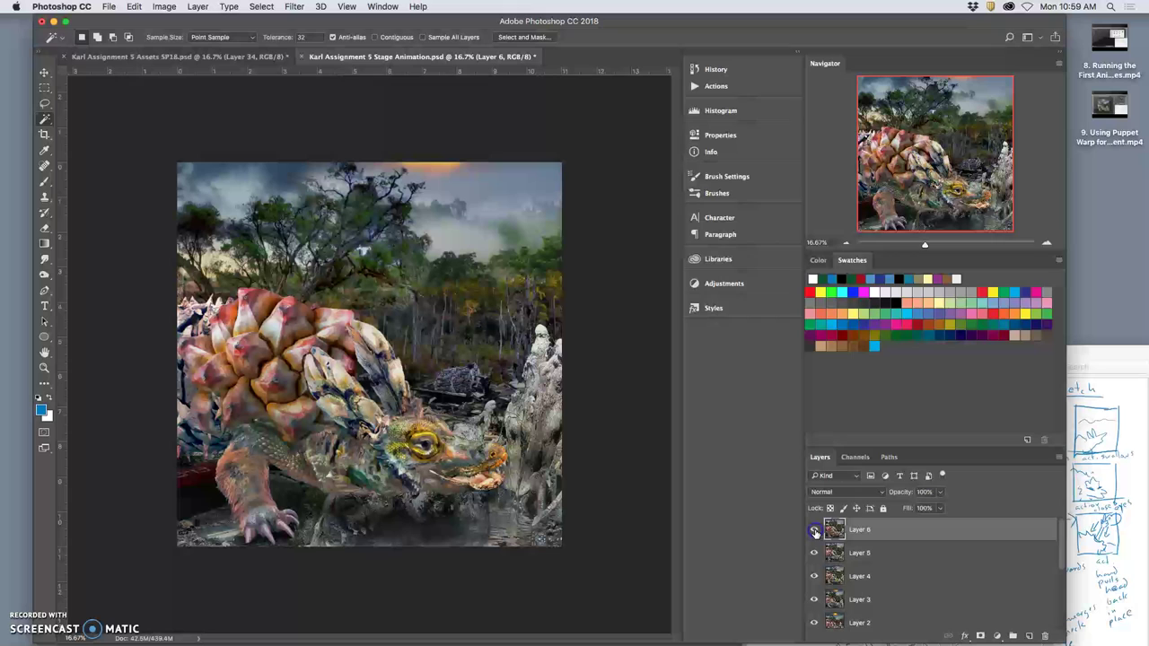
{"action": "left_click", "coordinate": [816, 531]}
{"action": "left_click", "coordinate": [815, 532]}
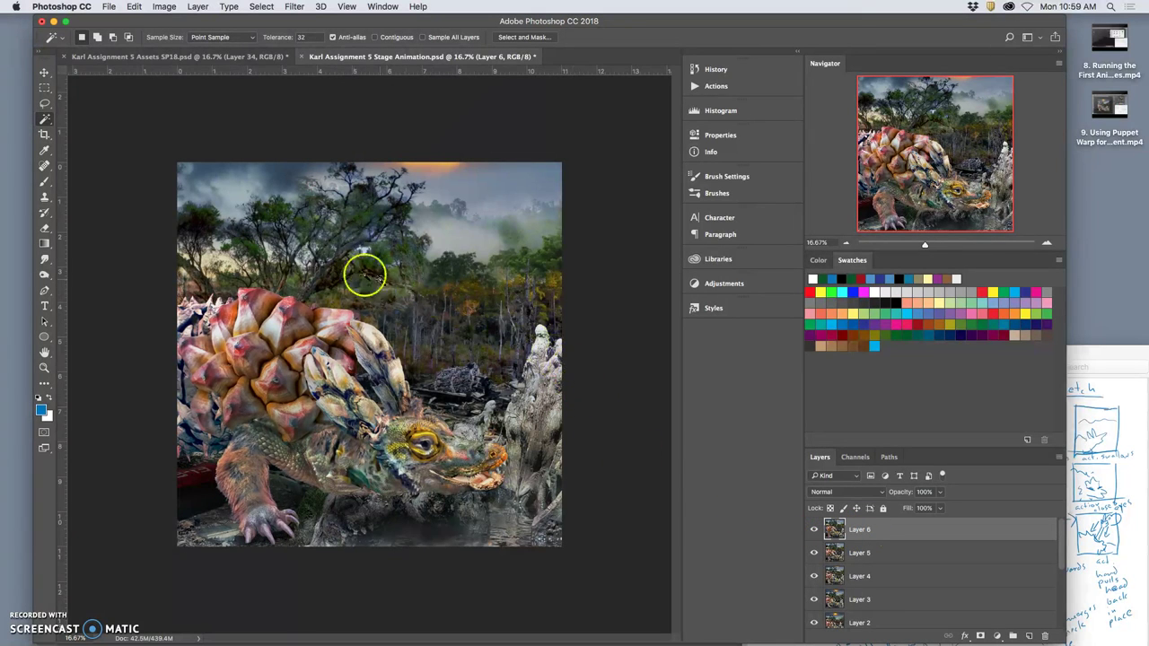
- Delete Layer 5 from the Stage Animation document
{"action": "left_click", "coordinate": [44, 72]}
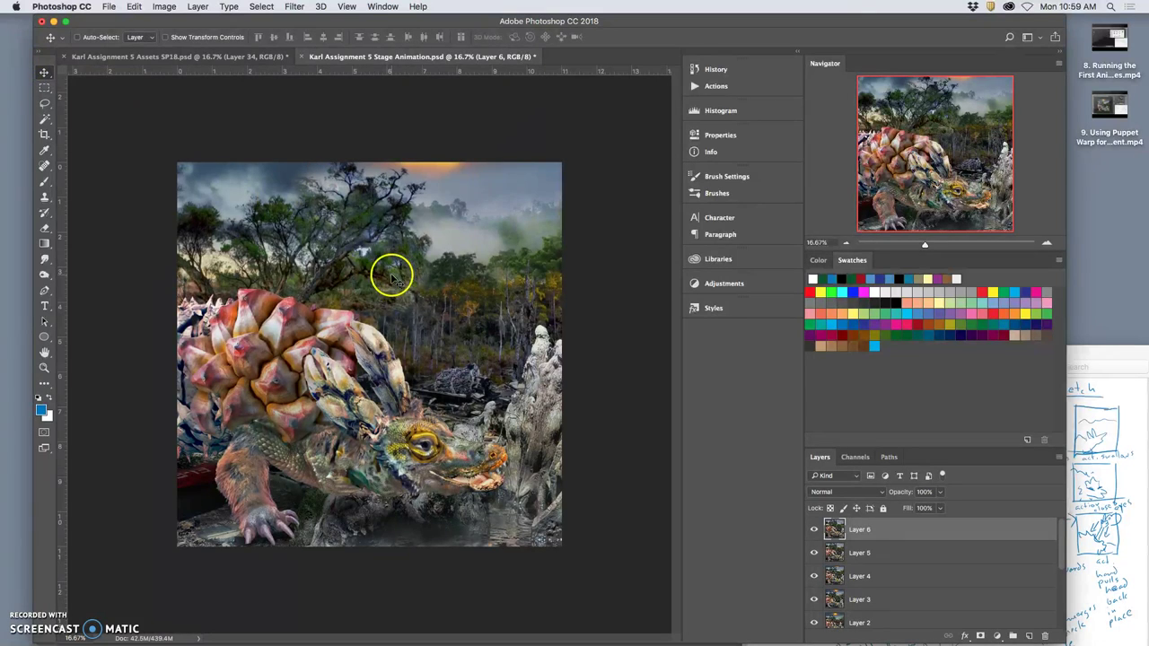
{"action": "left_click", "coordinate": [898, 554]}
{"action": "key", "text": "Delete"}
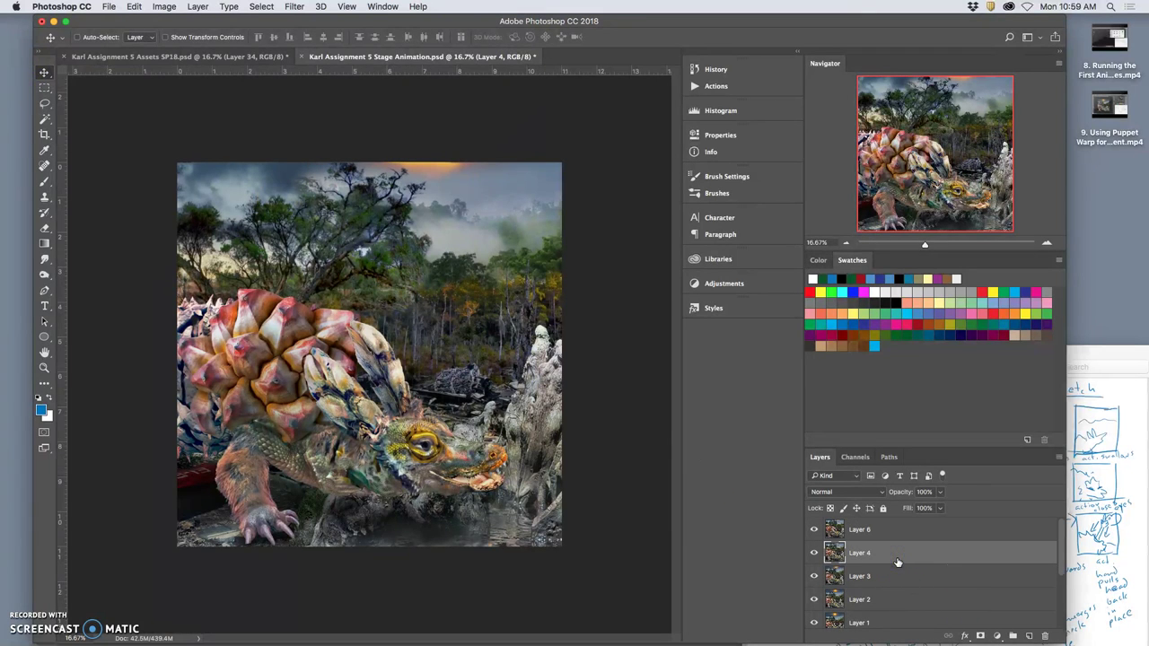
- Preview earlier frames by hiding and re-showing Layers 6, 4, 3 and 2, then save
{"action": "left_click", "coordinate": [813, 531]}
{"action": "left_click", "coordinate": [813, 552]}
{"action": "left_click", "coordinate": [813, 576]}
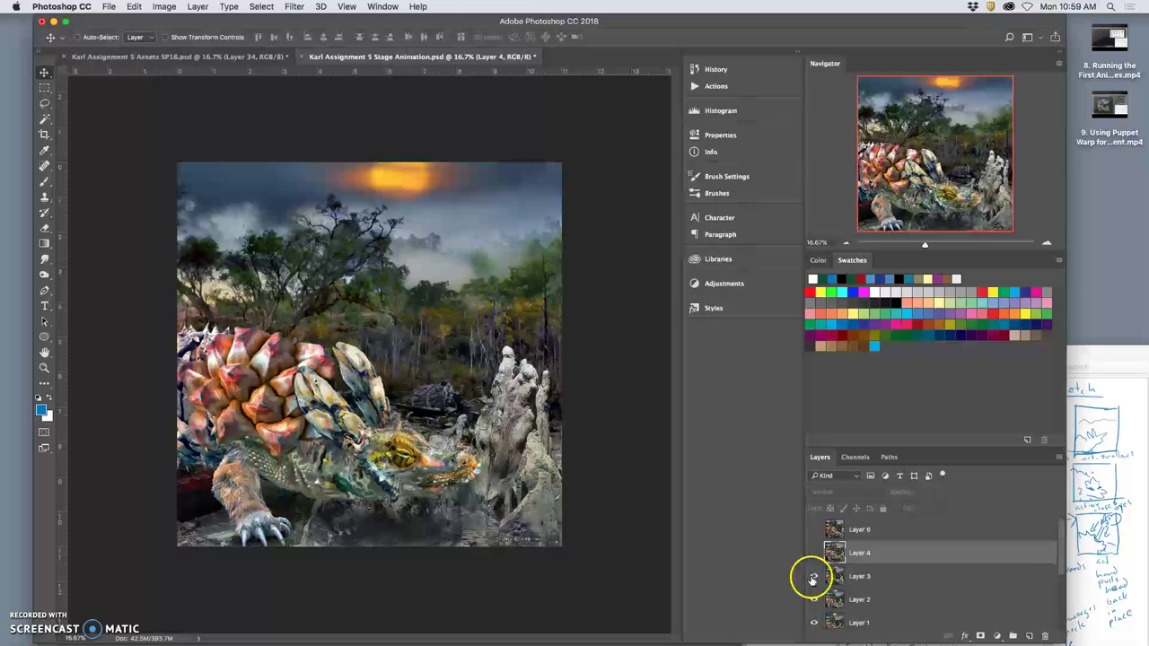
{"action": "left_click", "coordinate": [814, 599]}
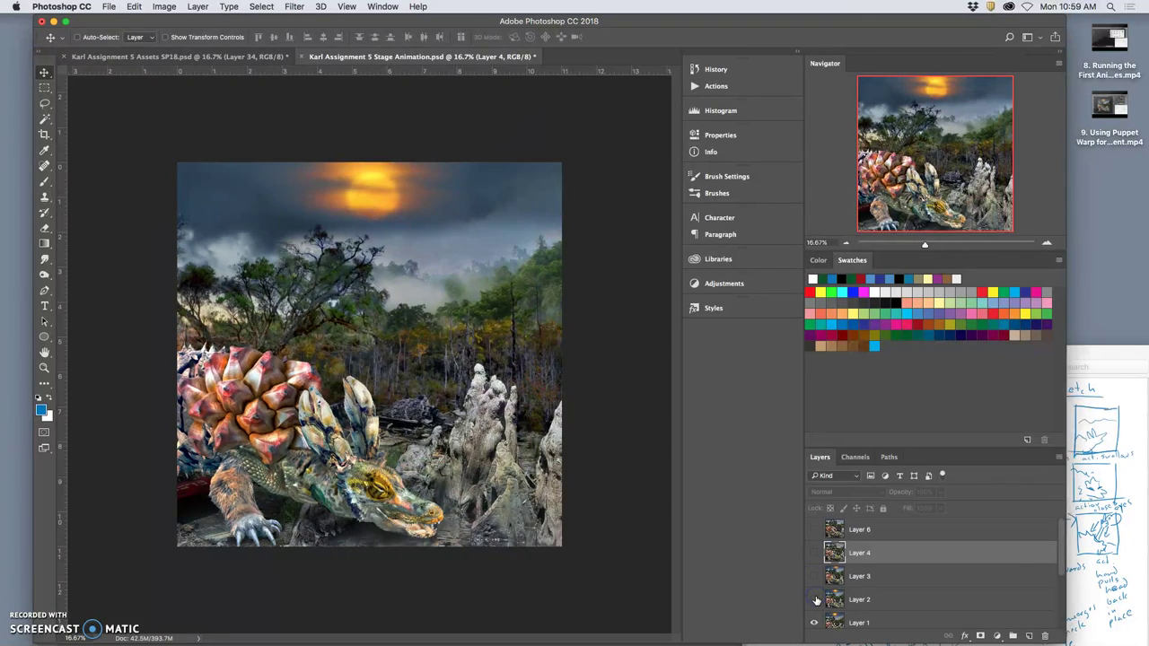
{"action": "left_click", "coordinate": [814, 599]}
{"action": "left_click", "coordinate": [813, 577]}
{"action": "left_click", "coordinate": [815, 553]}
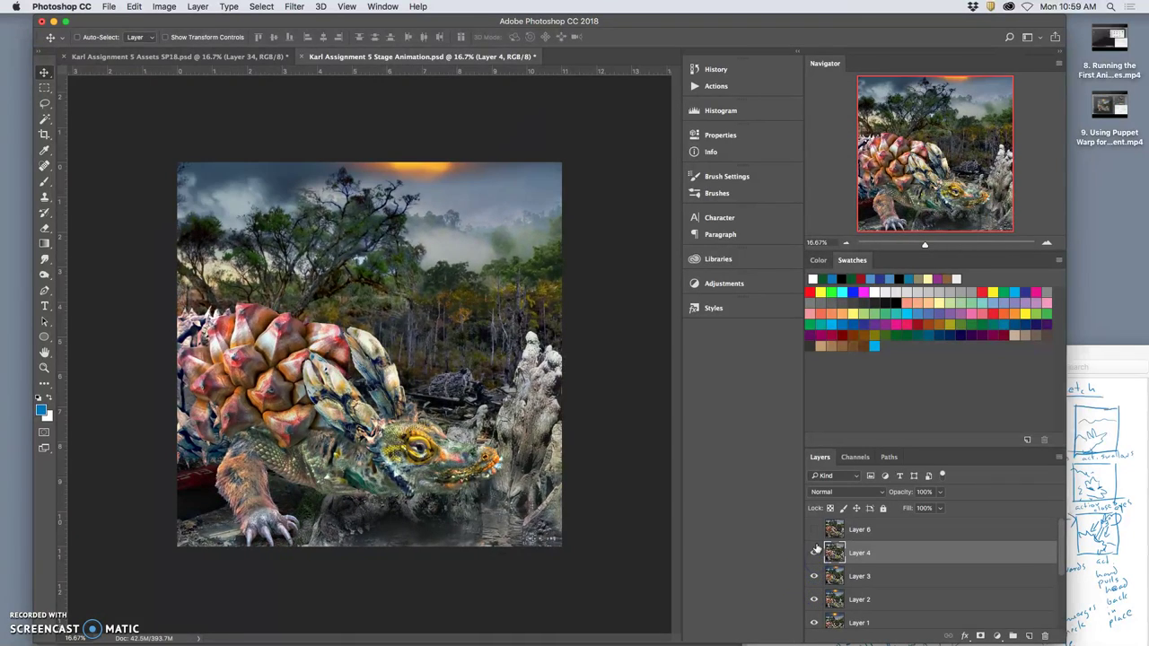
{"action": "left_click", "coordinate": [815, 530]}
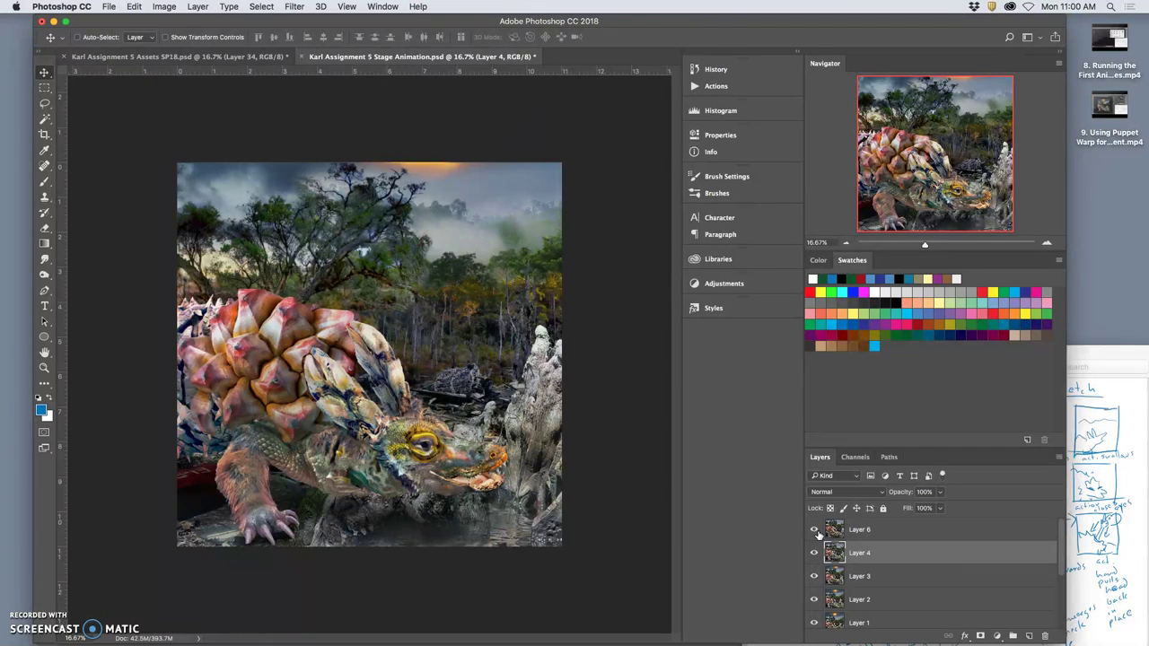
{"action": "left_click_drag", "start_coordinate": [341, 54], "coordinate": [316, 93]}
{"action": "key", "text": "super+s"}
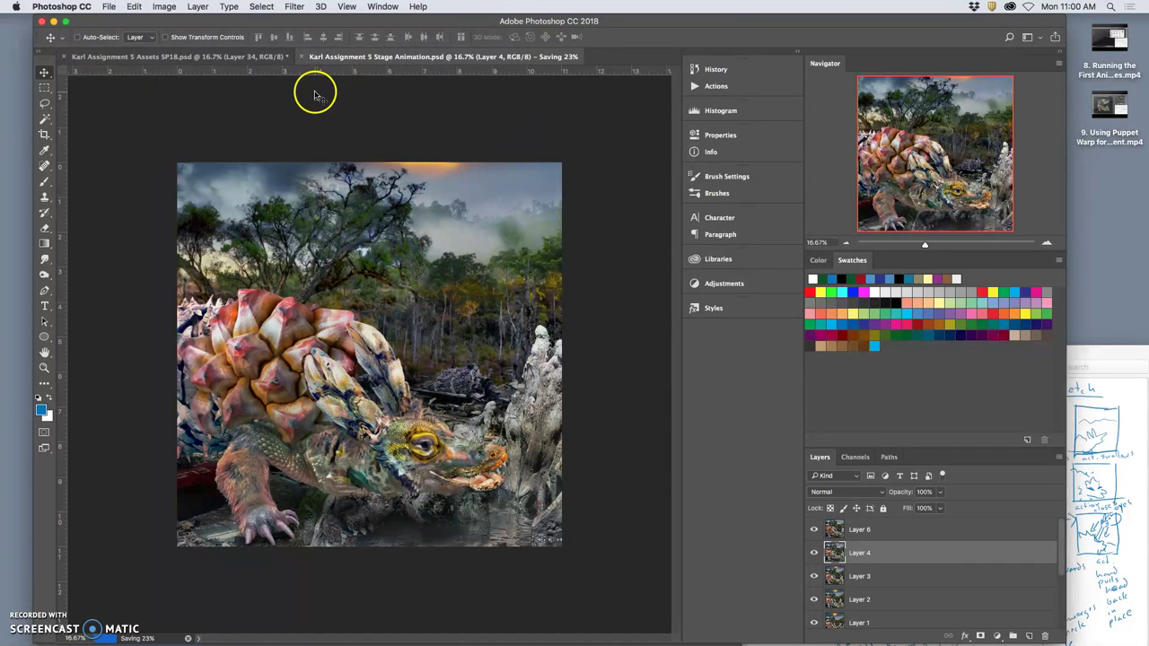
- In the assets document, show Layer 32 and hide Layer 33
{"action": "left_click", "coordinate": [211, 56]}
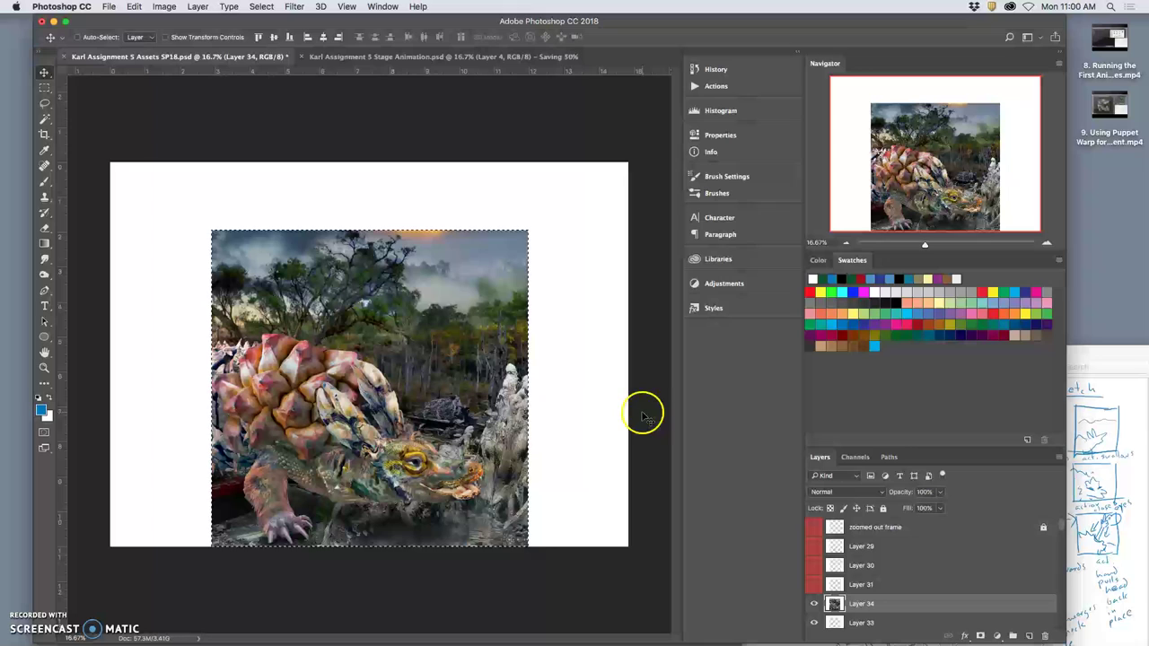
{"action": "left_click", "coordinate": [862, 604]}
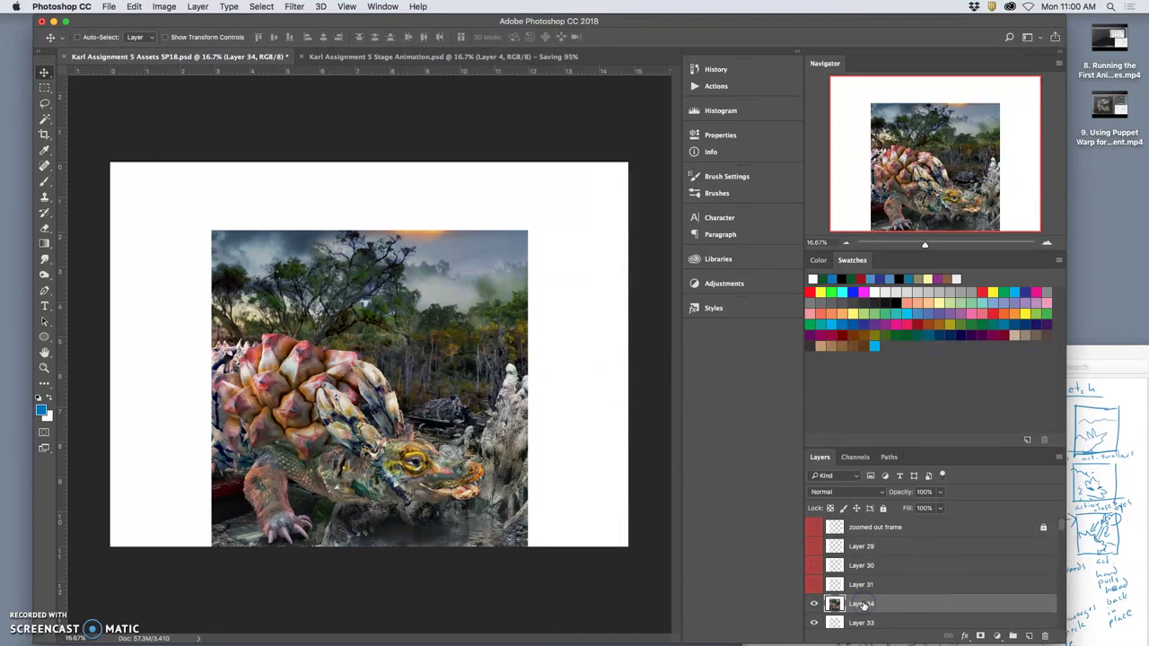
{"action": "left_click", "coordinate": [863, 604]}
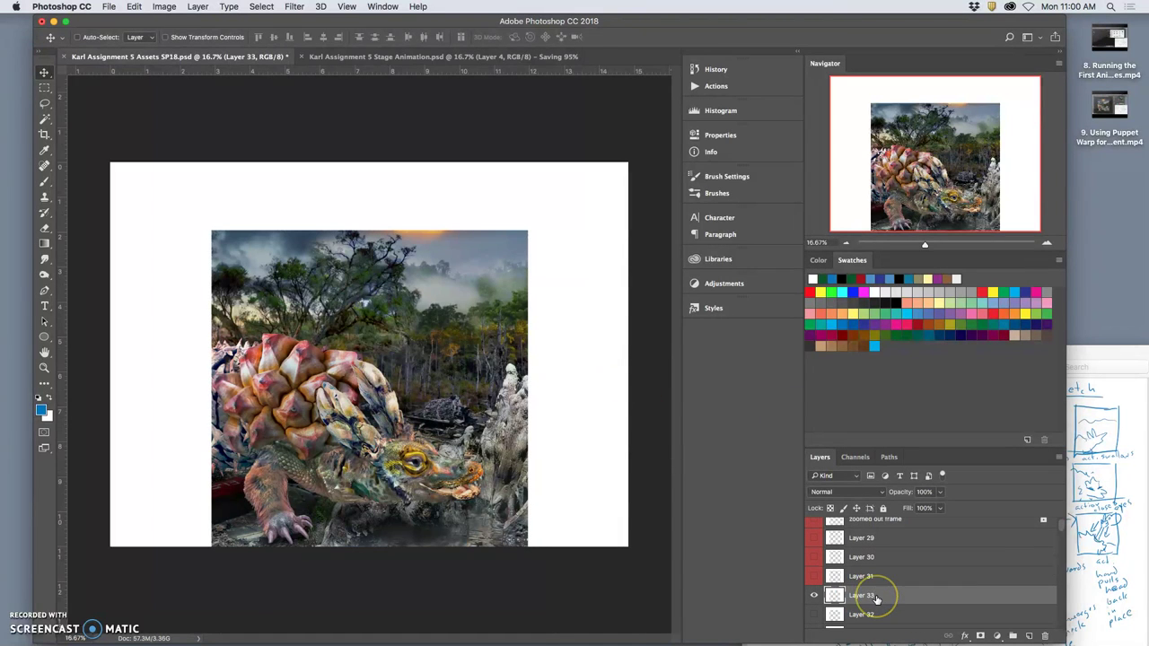
{"action": "scroll", "coordinate": [839, 584], "scroll_direction": "down", "scroll_amount": 1}
{"action": "left_click", "coordinate": [824, 593]}
{"action": "left_click", "coordinate": [816, 573]}
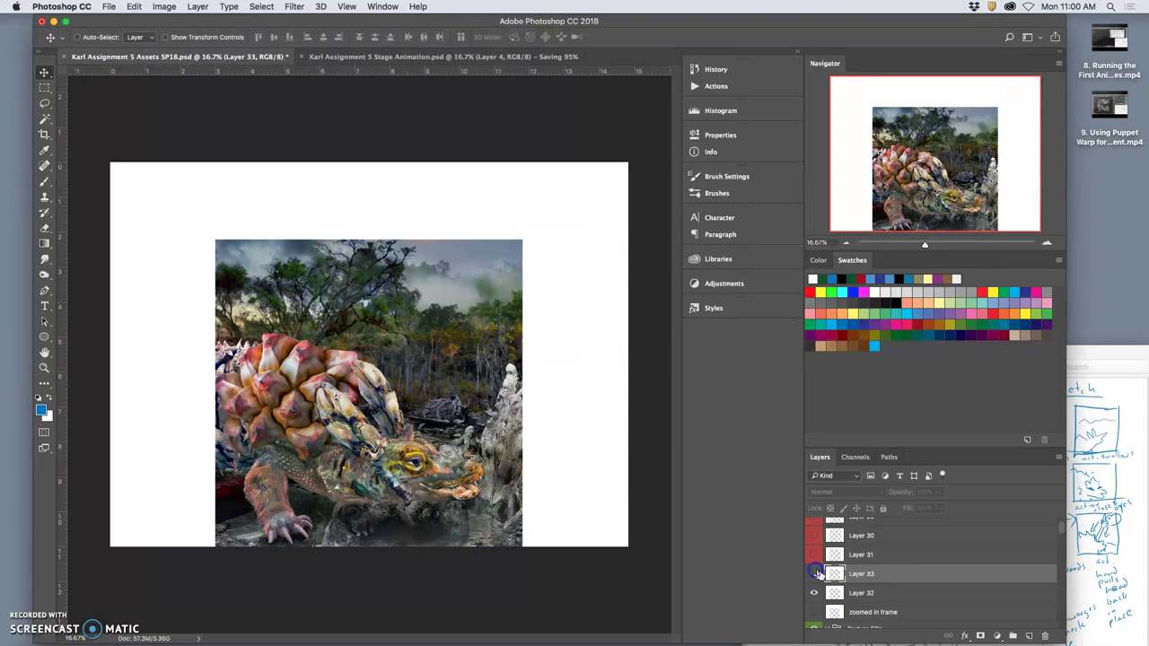
- Hide the Texture Fills copy 3 and Texture Fills copy layers
{"action": "scroll", "coordinate": [888, 600], "scroll_direction": "down", "scroll_amount": 2}
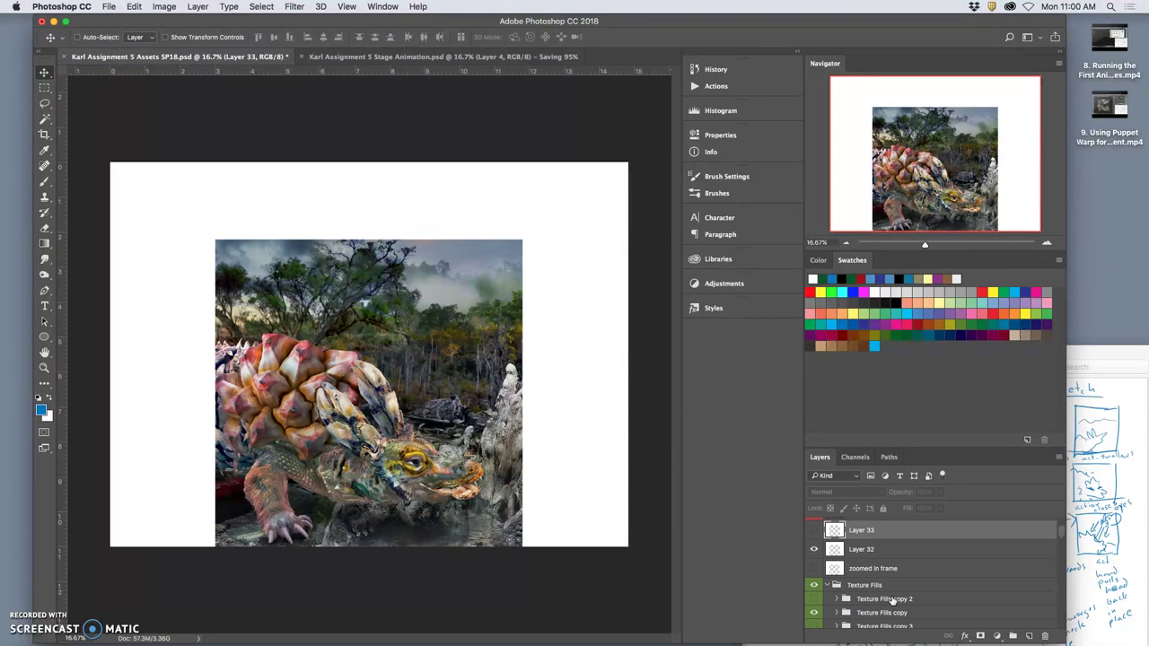
{"action": "scroll", "coordinate": [893, 603], "scroll_direction": "down", "scroll_amount": 2}
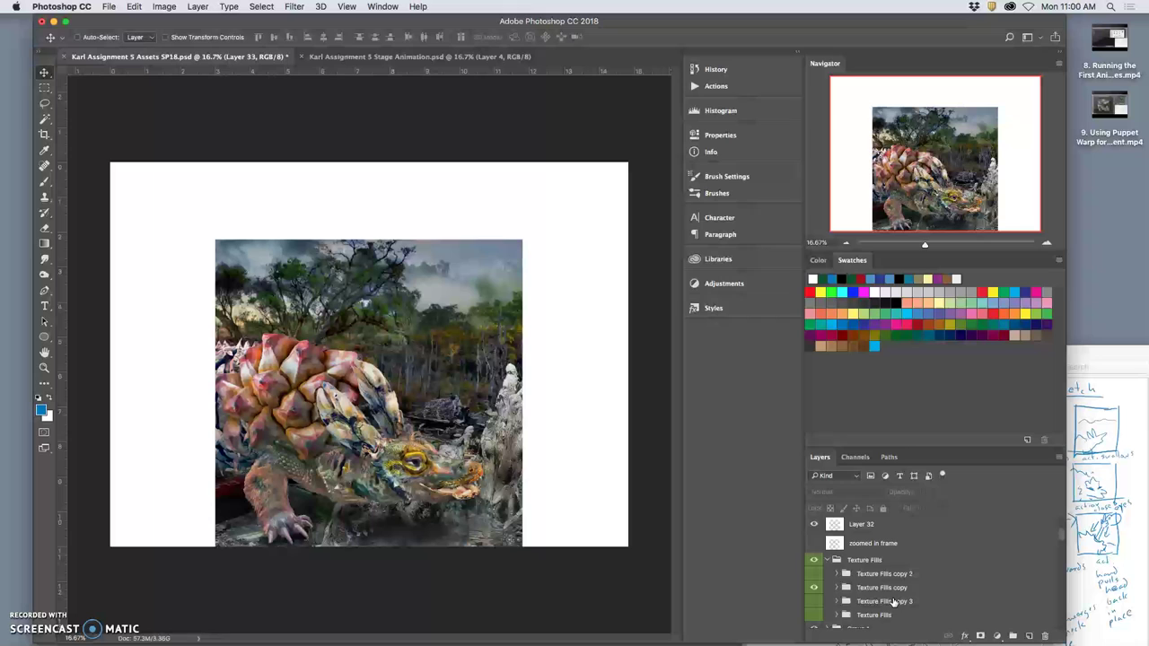
{"action": "scroll", "coordinate": [893, 604], "scroll_direction": "down", "scroll_amount": 1}
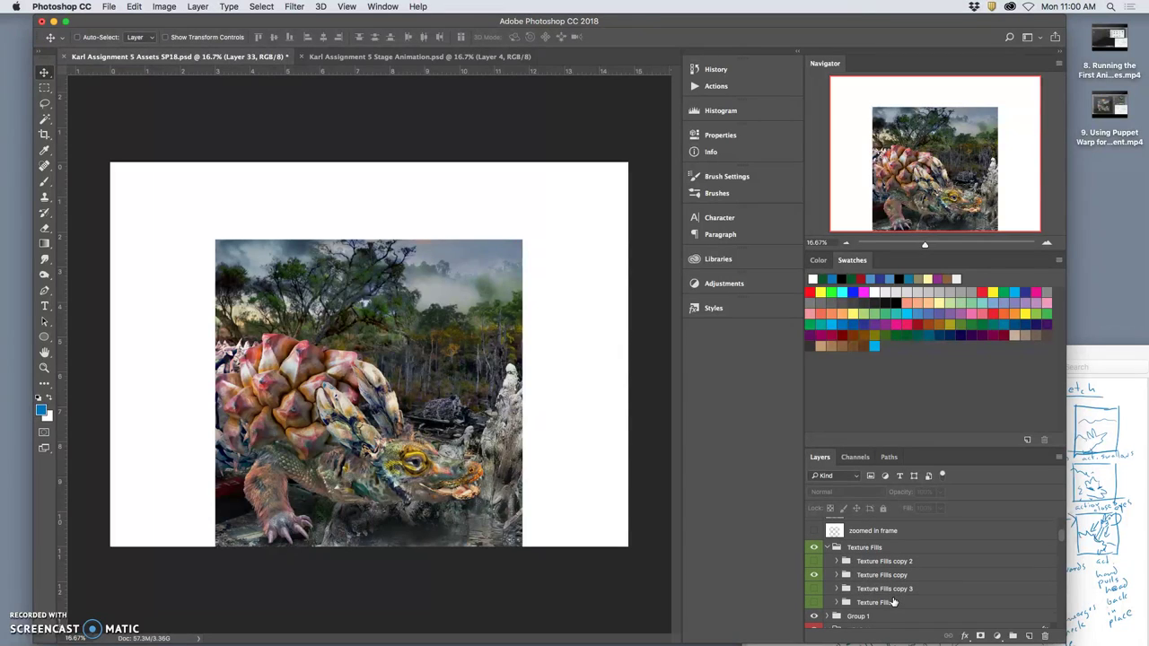
{"action": "left_click", "coordinate": [814, 589]}
{"action": "left_click", "coordinate": [814, 575]}
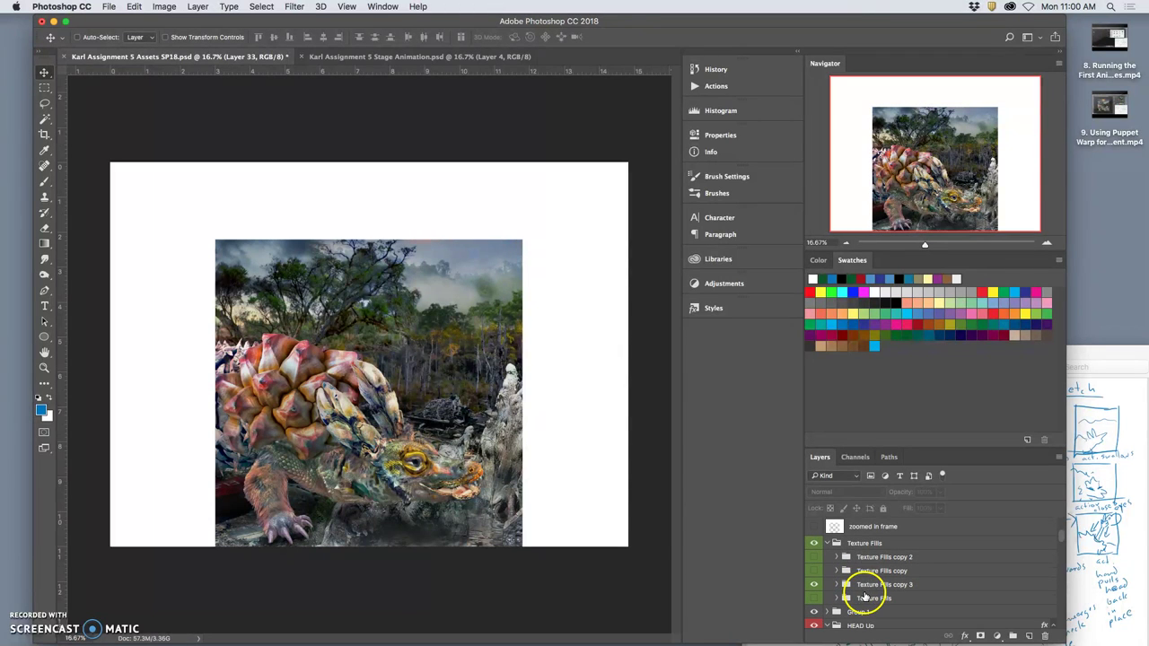
{"action": "scroll", "coordinate": [863, 594], "scroll_direction": "down", "scroll_amount": 3}
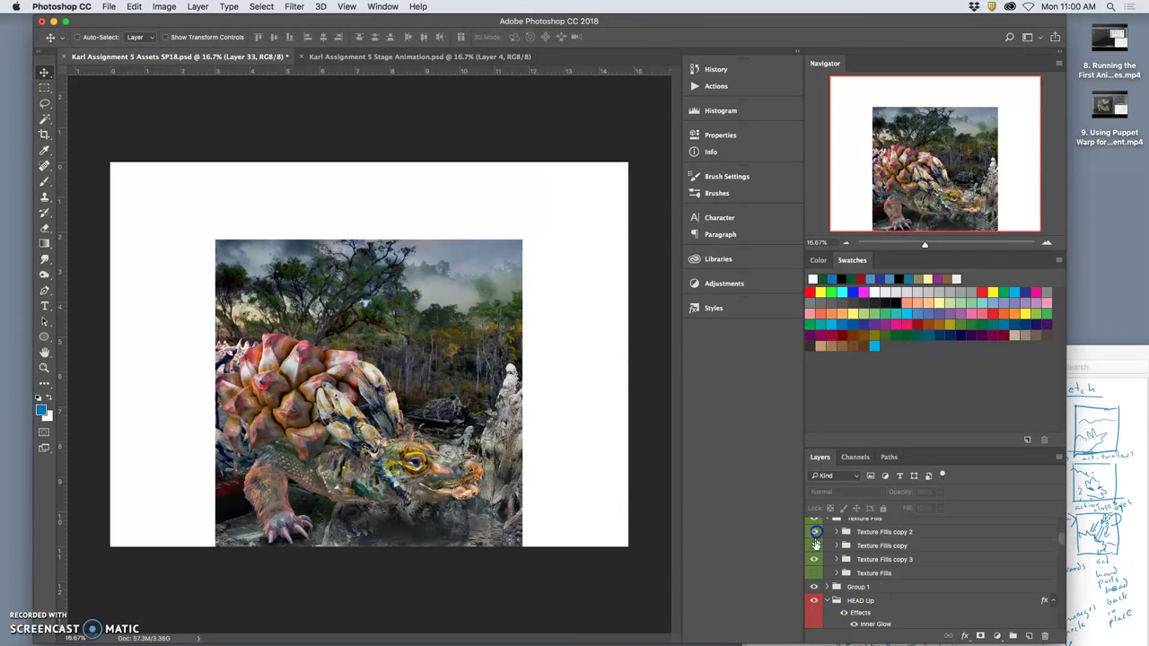
- Open HEAD Up's Layer Style, enable Inner Glow, and open the Gradient Overlay's gradient editor
{"action": "left_click", "coordinate": [816, 544]}
{"action": "left_click_drag", "start_coordinate": [878, 601], "coordinate": [860, 581]}
{"action": "double_click", "coordinate": [860, 594]}
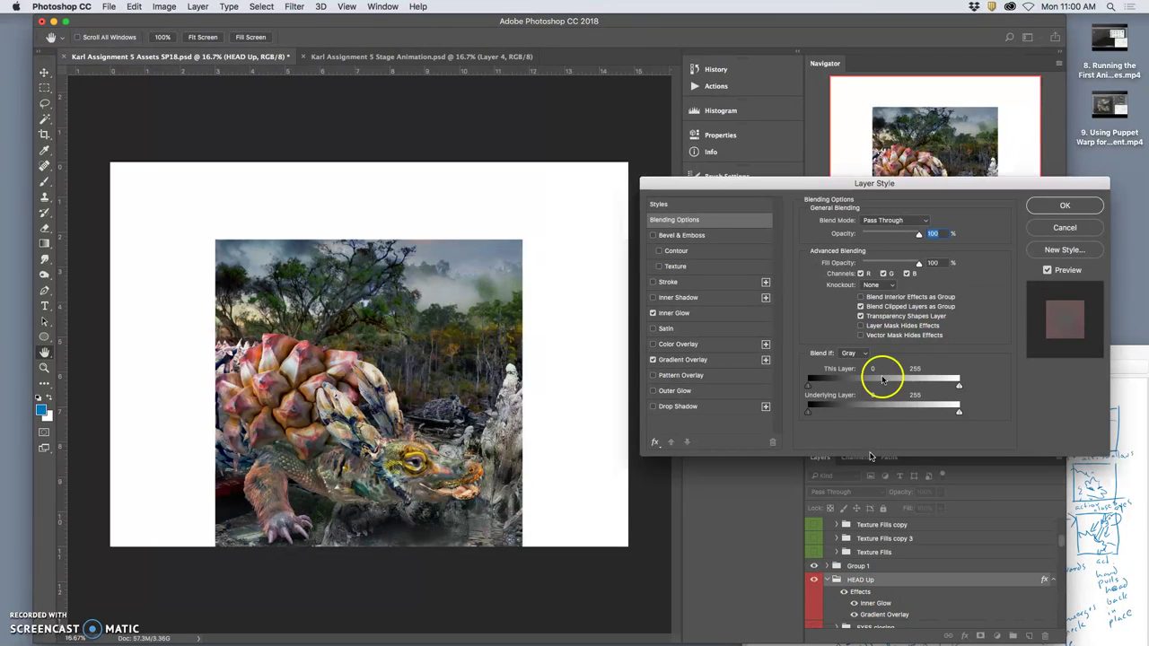
{"action": "left_click", "coordinate": [697, 316]}
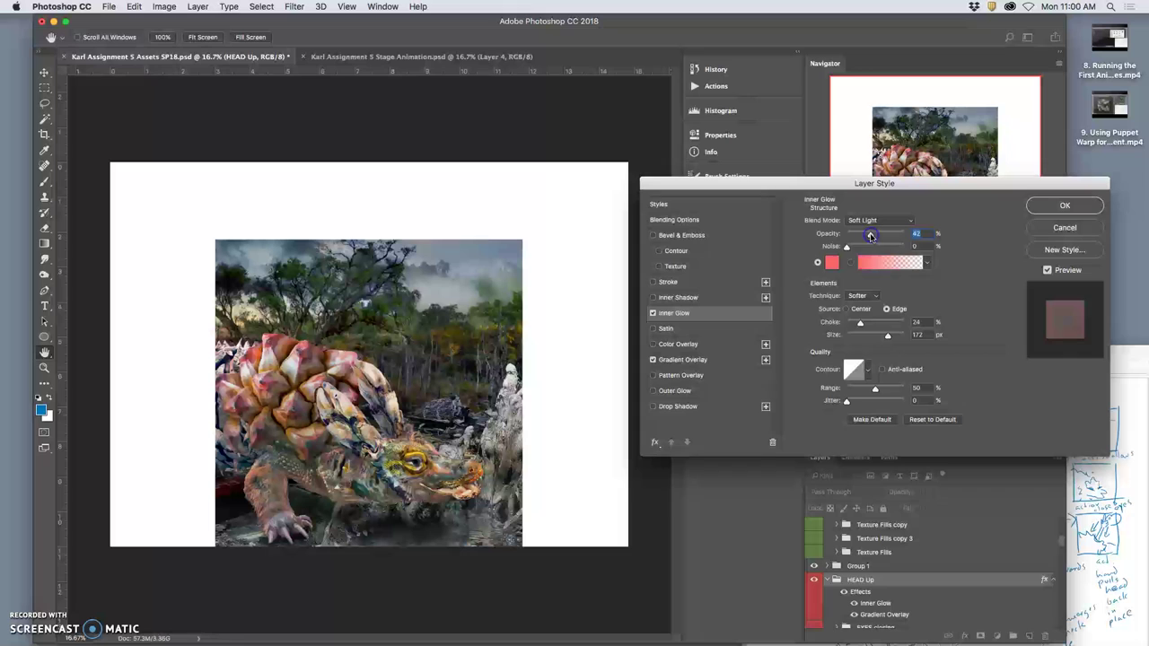
{"action": "left_click", "coordinate": [694, 360]}
{"action": "left_click", "coordinate": [853, 236]}
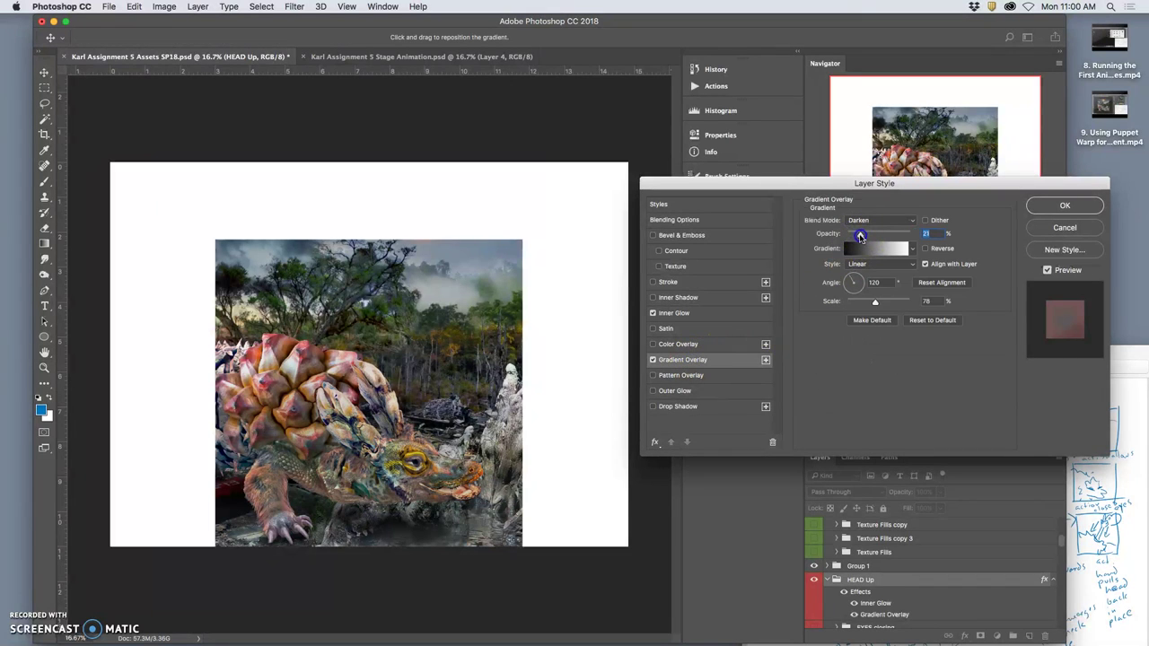
{"action": "left_click", "coordinate": [748, 356]}
{"action": "left_click", "coordinate": [879, 261]}
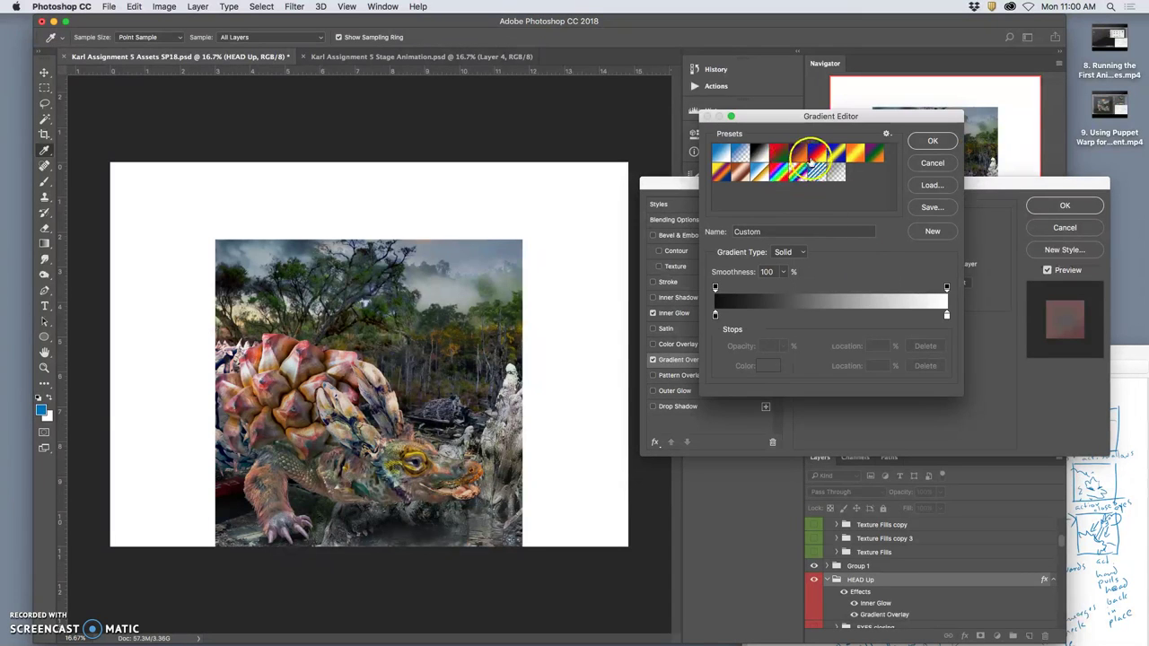
- Apply the Spectrum gradient preset and move the cyan stop to 57%
{"action": "left_click", "coordinate": [723, 174]}
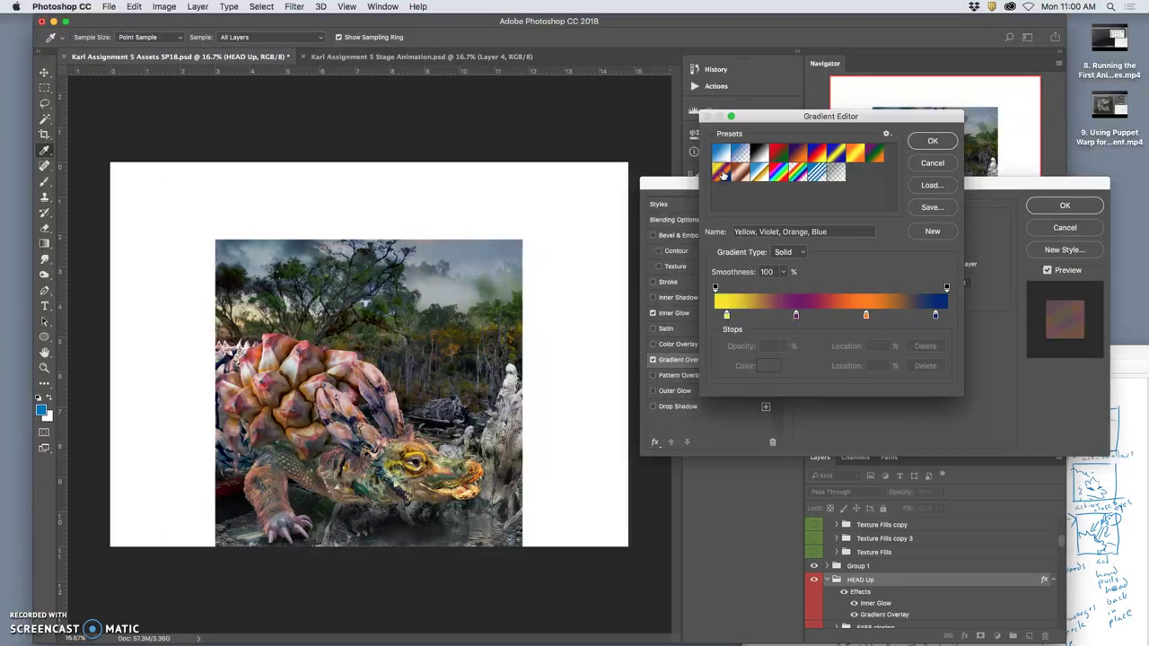
{"action": "left_click", "coordinate": [783, 176]}
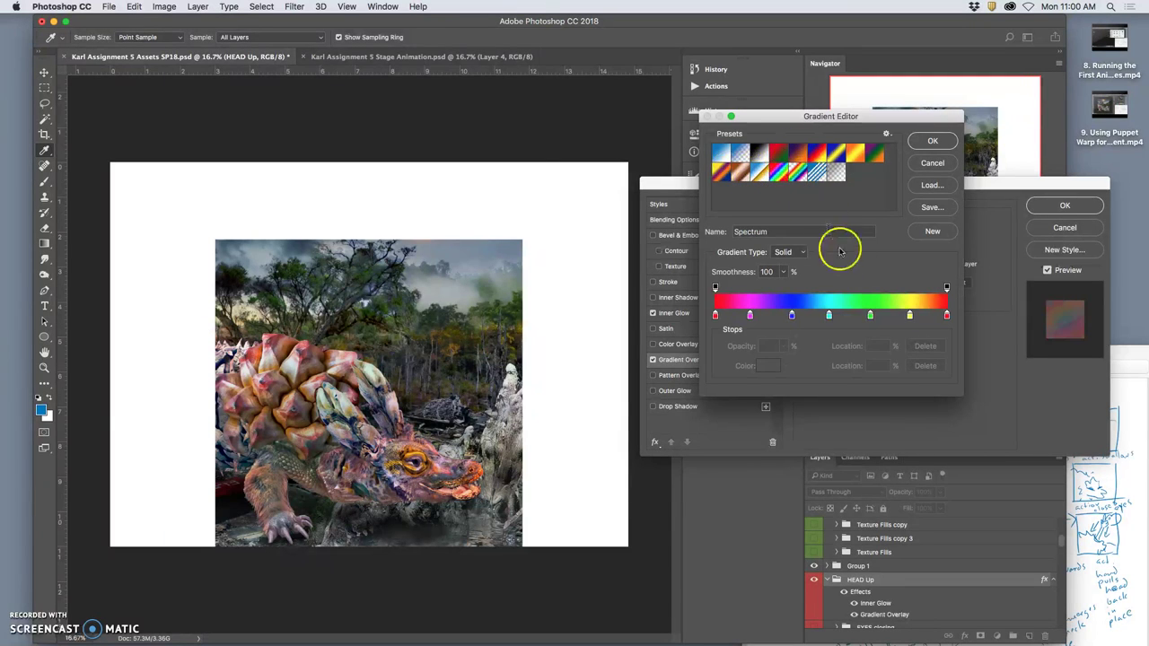
{"action": "left_click_drag", "start_coordinate": [830, 316], "coordinate": [917, 316]}
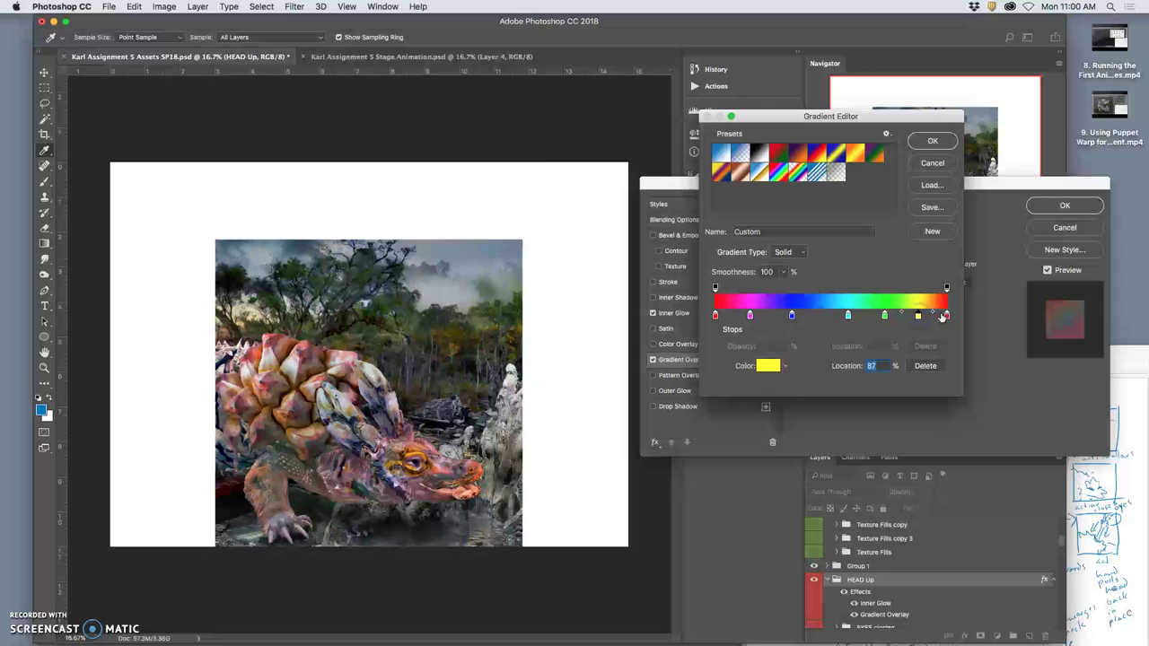
{"action": "left_click", "coordinate": [947, 316]}
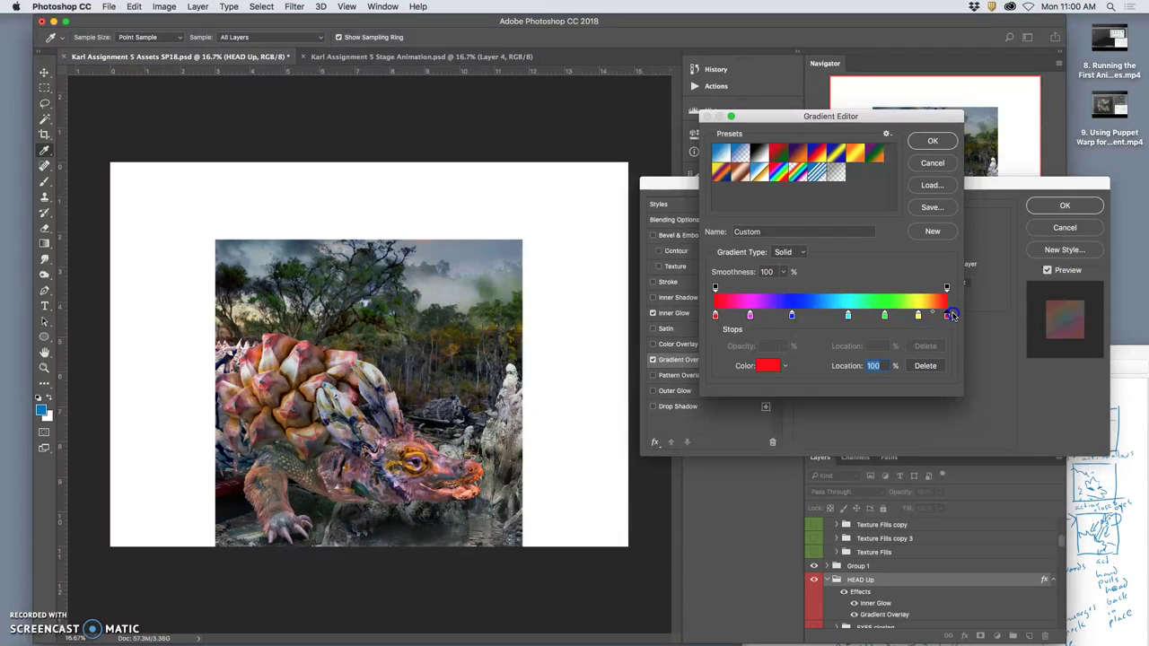
- Set both red end stops to salmon de8888 and apply the gradient
{"action": "left_click", "coordinate": [768, 365]}
{"action": "left_click", "coordinate": [722, 267]}
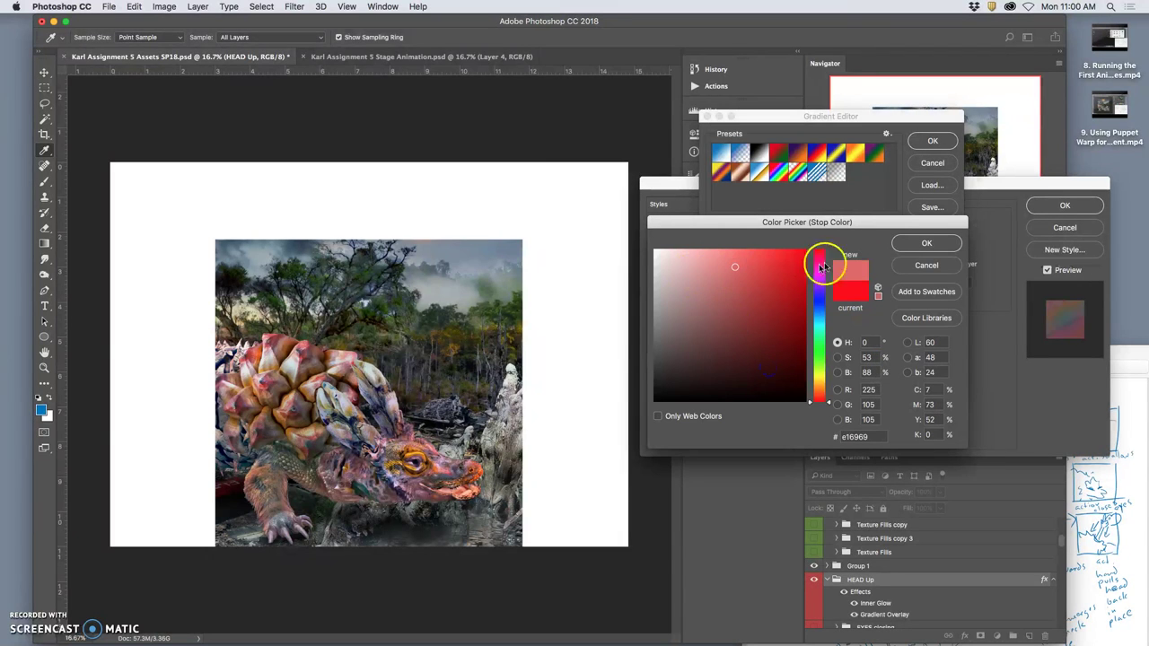
{"action": "left_click", "coordinate": [910, 241]}
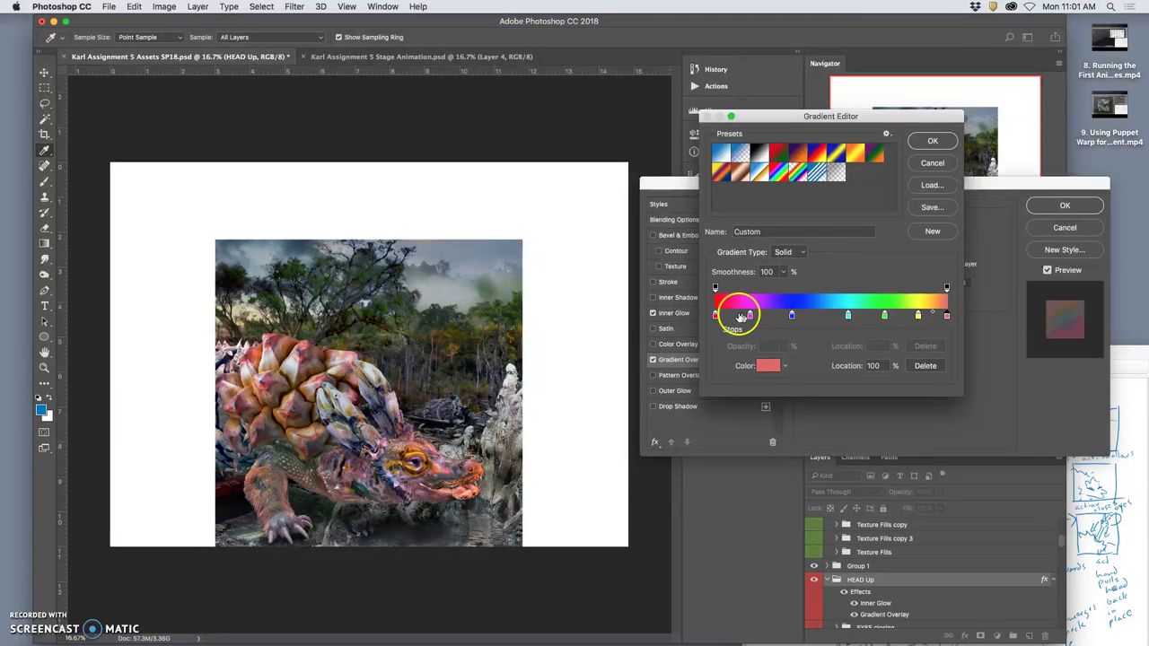
{"action": "left_click", "coordinate": [715, 315]}
{"action": "left_click", "coordinate": [769, 365]}
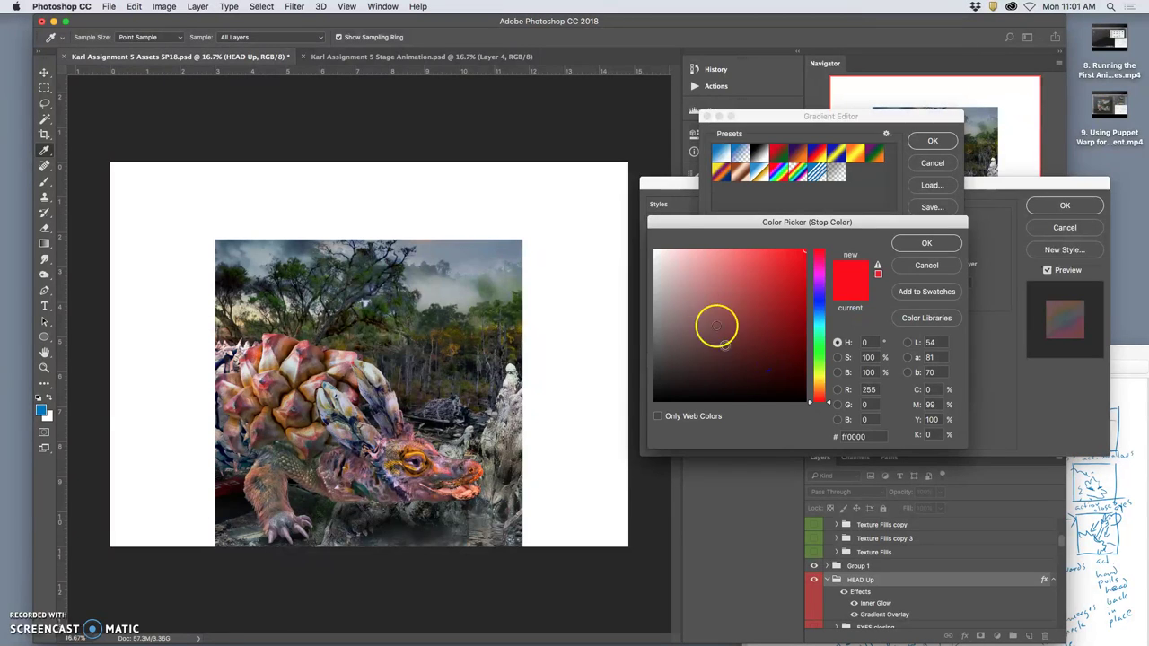
{"action": "left_click", "coordinate": [712, 268]}
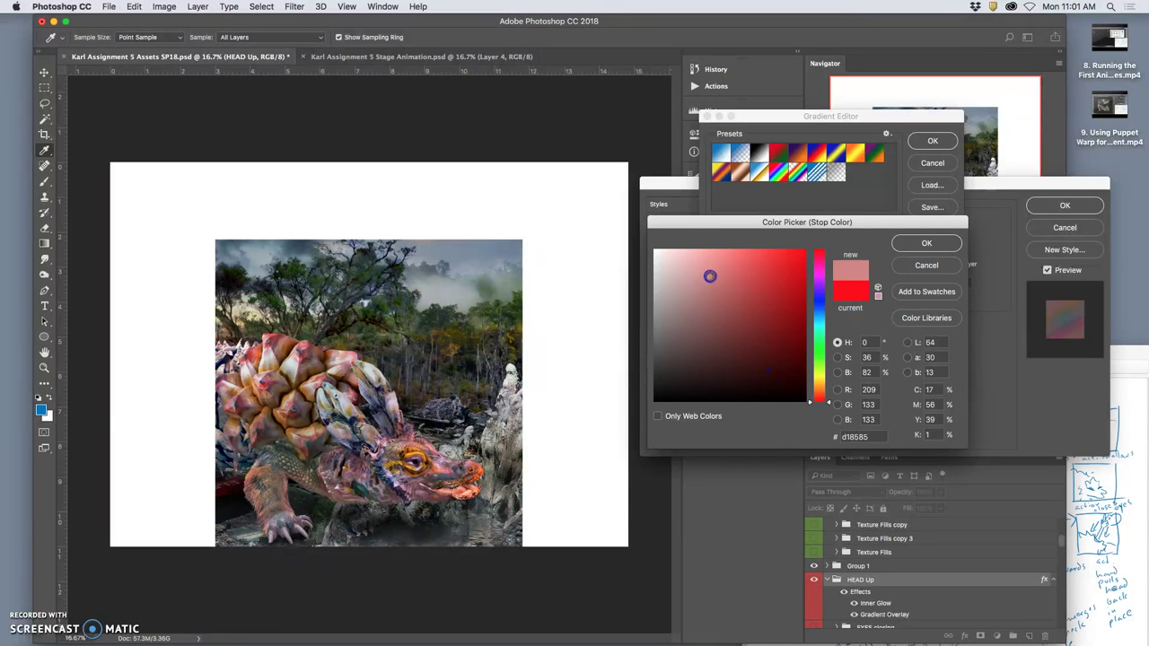
{"action": "left_click", "coordinate": [927, 243]}
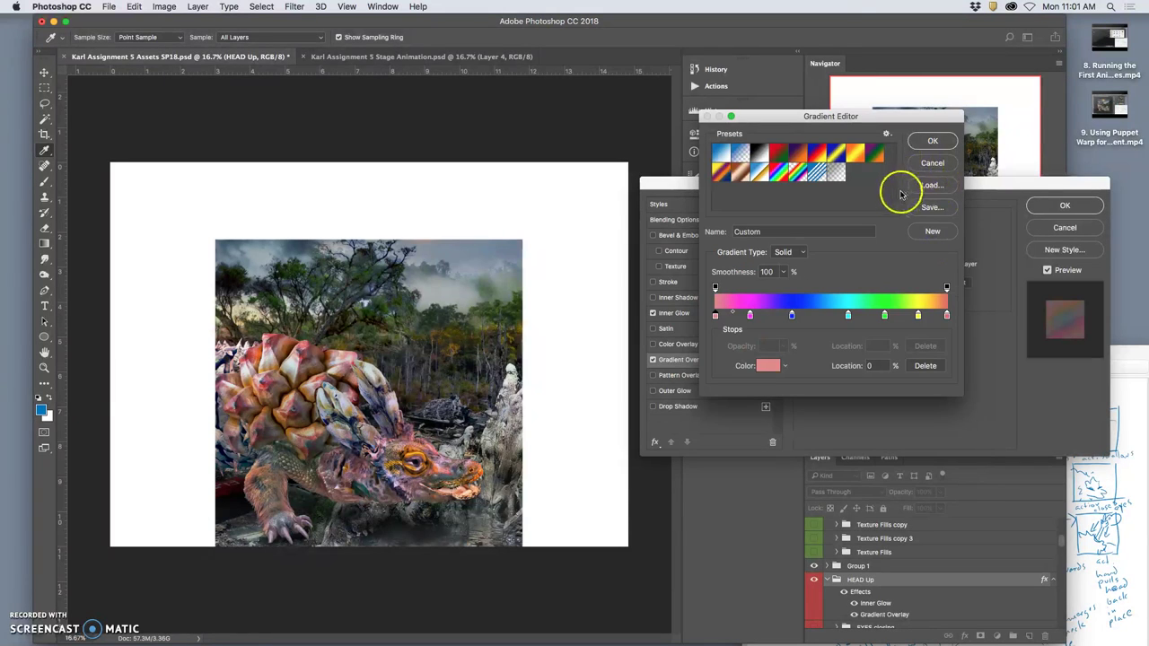
{"action": "left_click", "coordinate": [928, 144]}
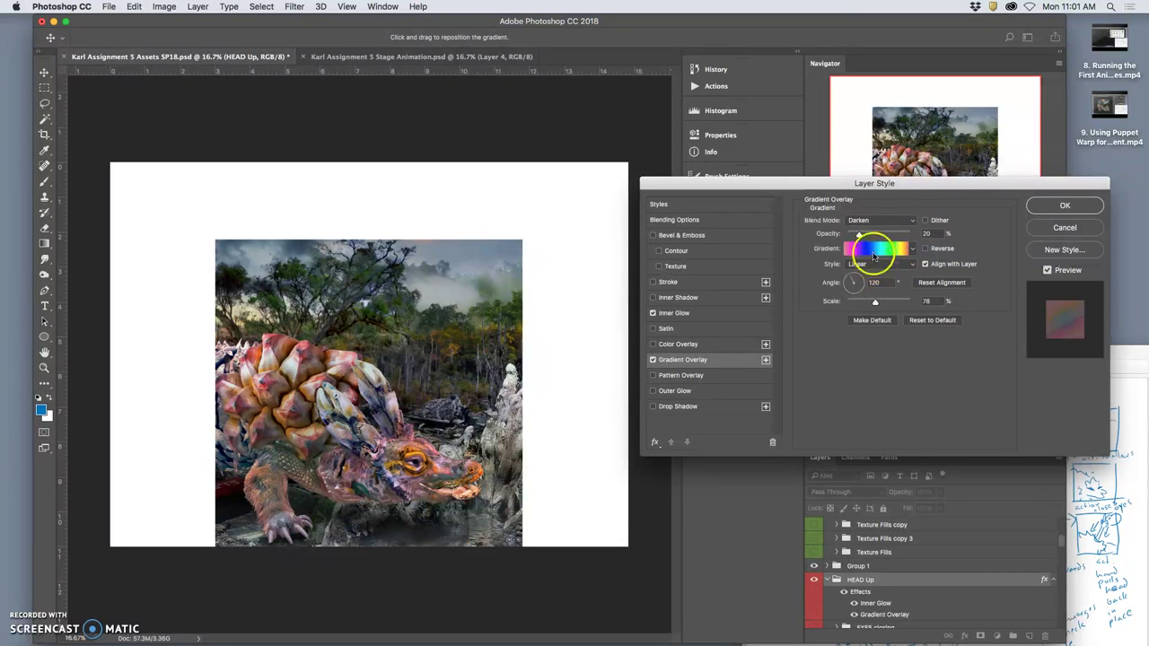
- Try Soft Light and Pin Light, then settle on Overlay blend mode at 12% opacity
{"action": "left_click", "coordinate": [877, 221]}
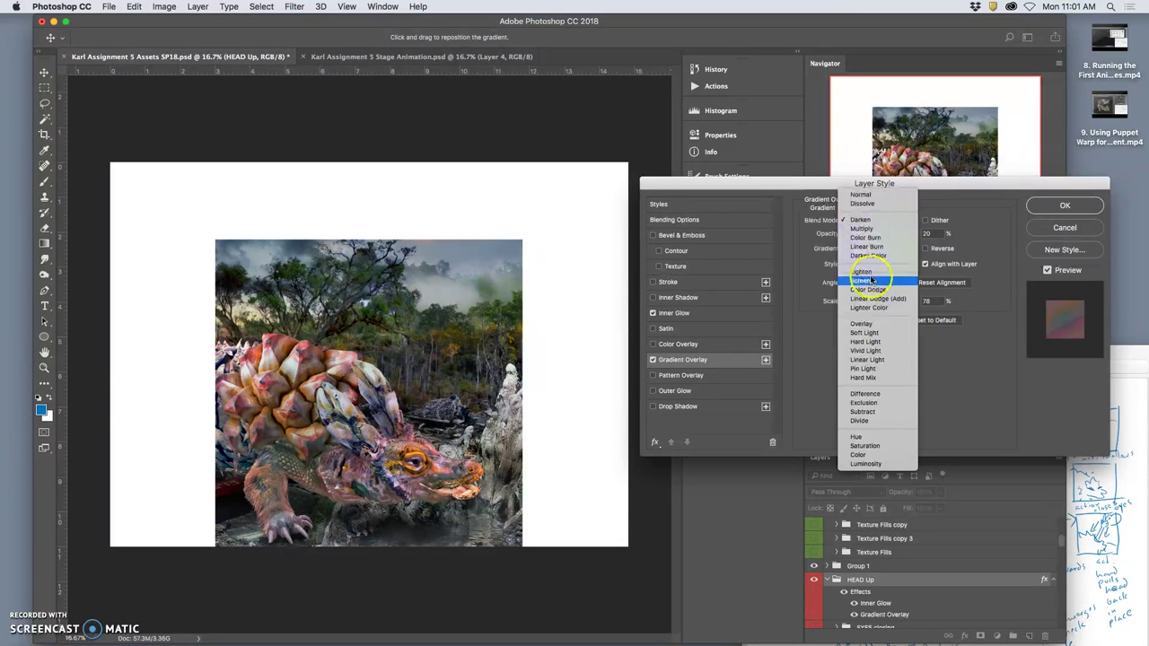
{"action": "left_click", "coordinate": [868, 334]}
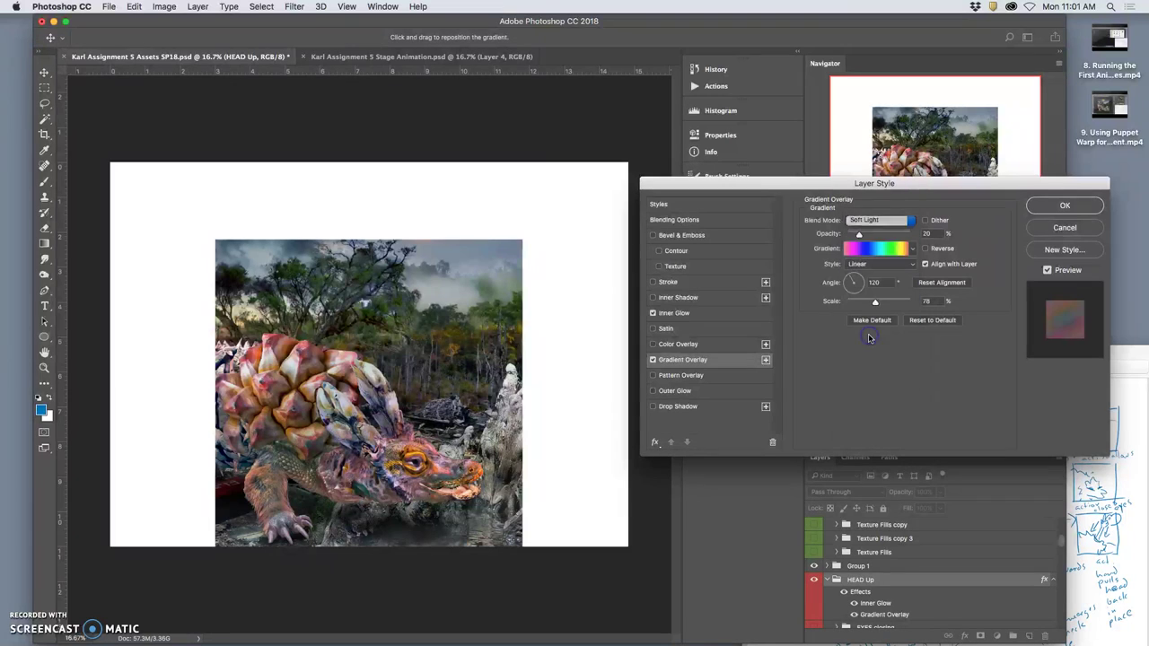
{"action": "left_click", "coordinate": [876, 220]}
{"action": "left_click", "coordinate": [873, 258]}
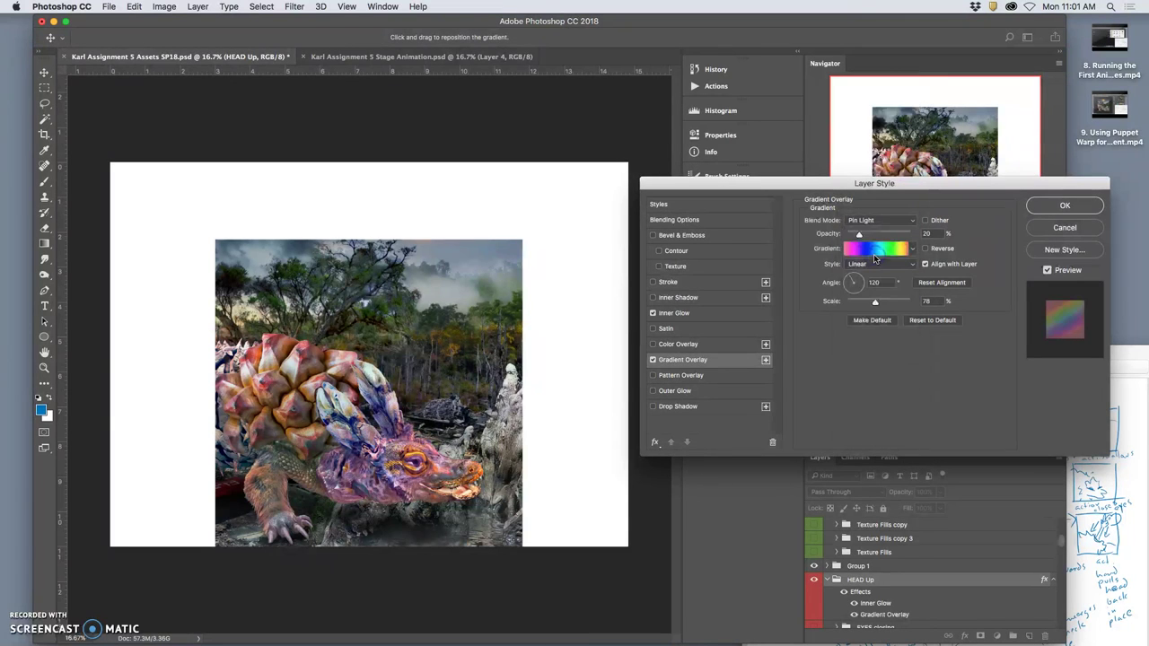
{"action": "left_click", "coordinate": [875, 220]}
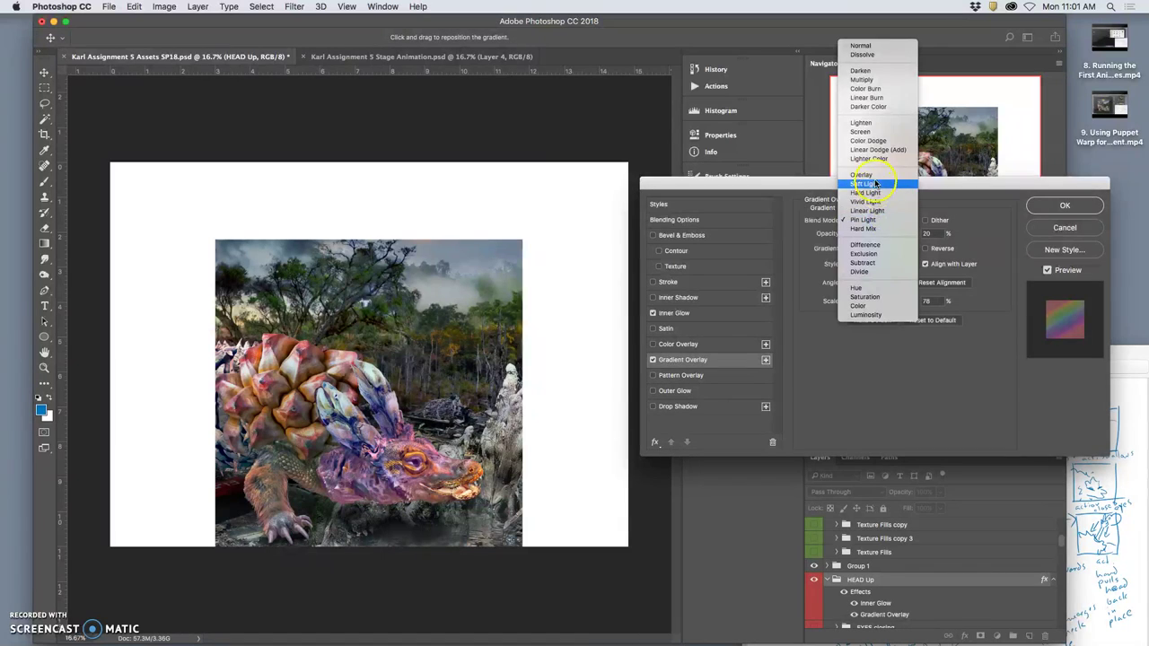
{"action": "left_click", "coordinate": [872, 178]}
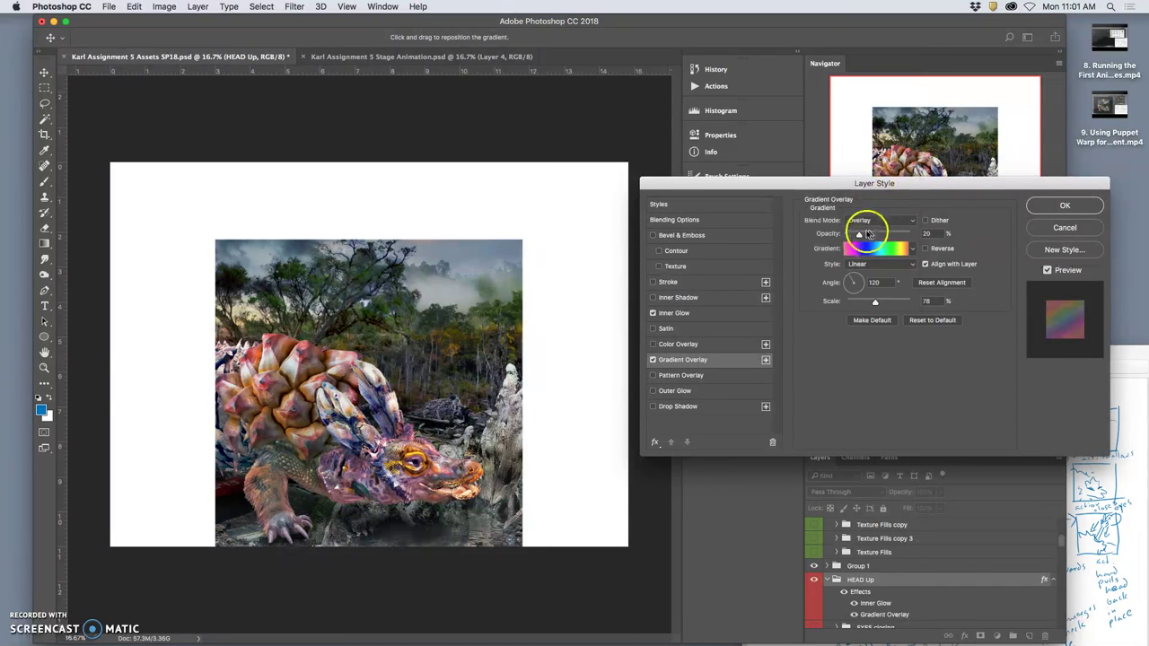
{"action": "left_click_drag", "start_coordinate": [859, 235], "coordinate": [855, 235]}
- Recolour the 15% and 33% gradient stops to dusty purples, including 6060b4
{"action": "left_click", "coordinate": [864, 250]}
{"action": "left_click", "coordinate": [752, 316]}
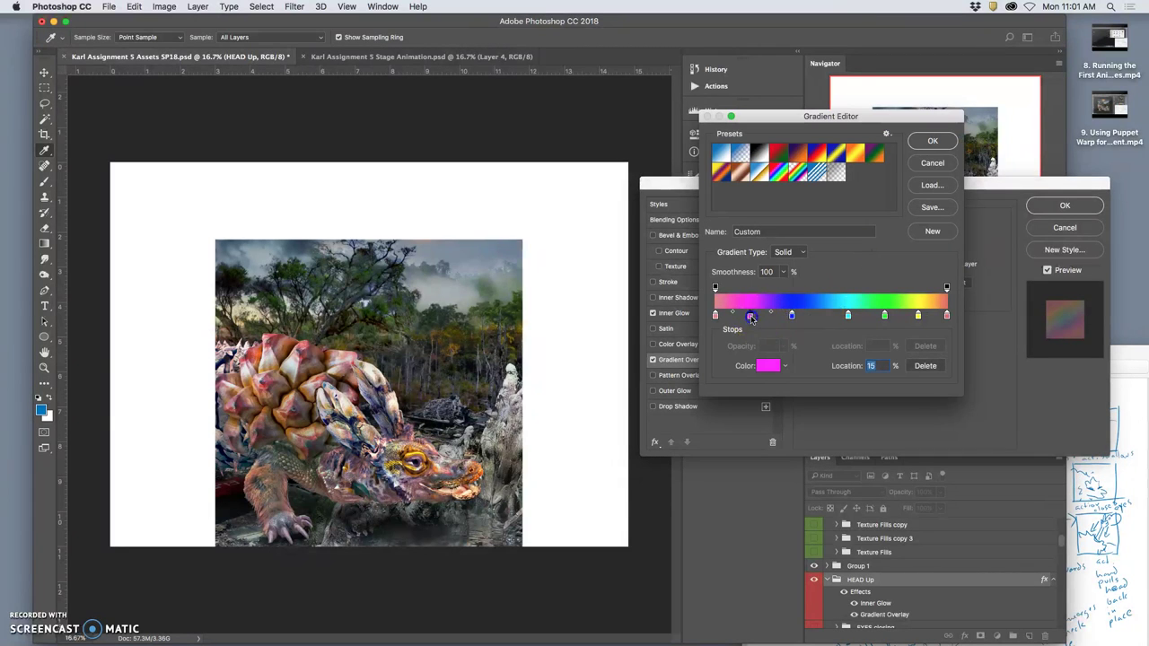
{"action": "double_click", "coordinate": [751, 316]}
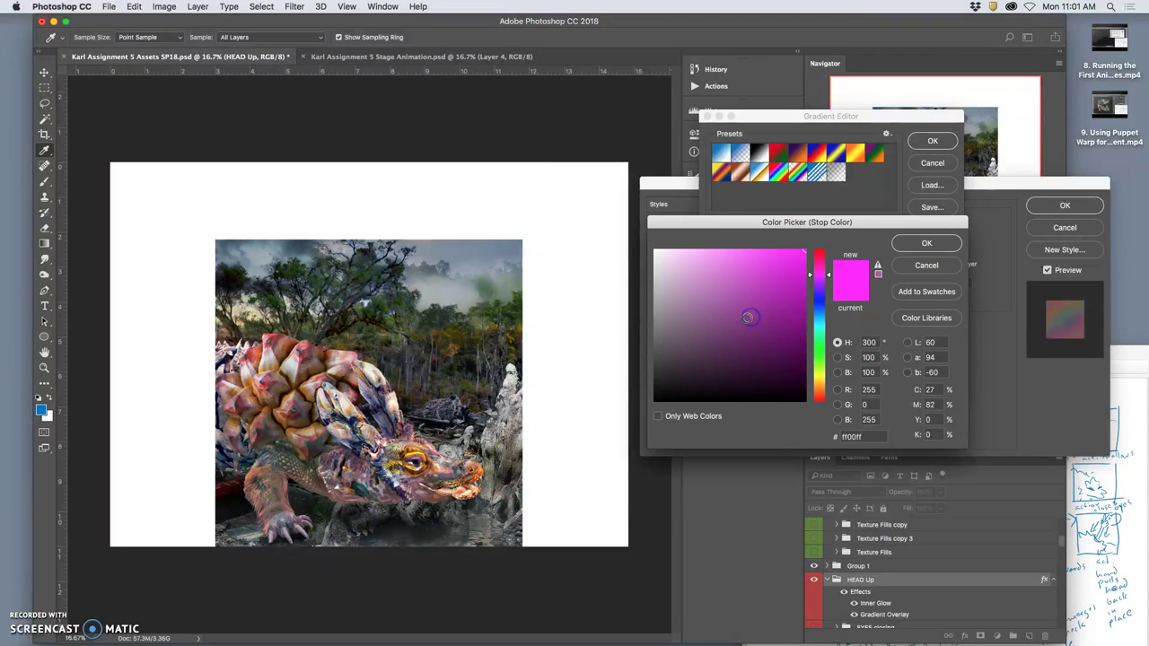
{"action": "left_click", "coordinate": [719, 304]}
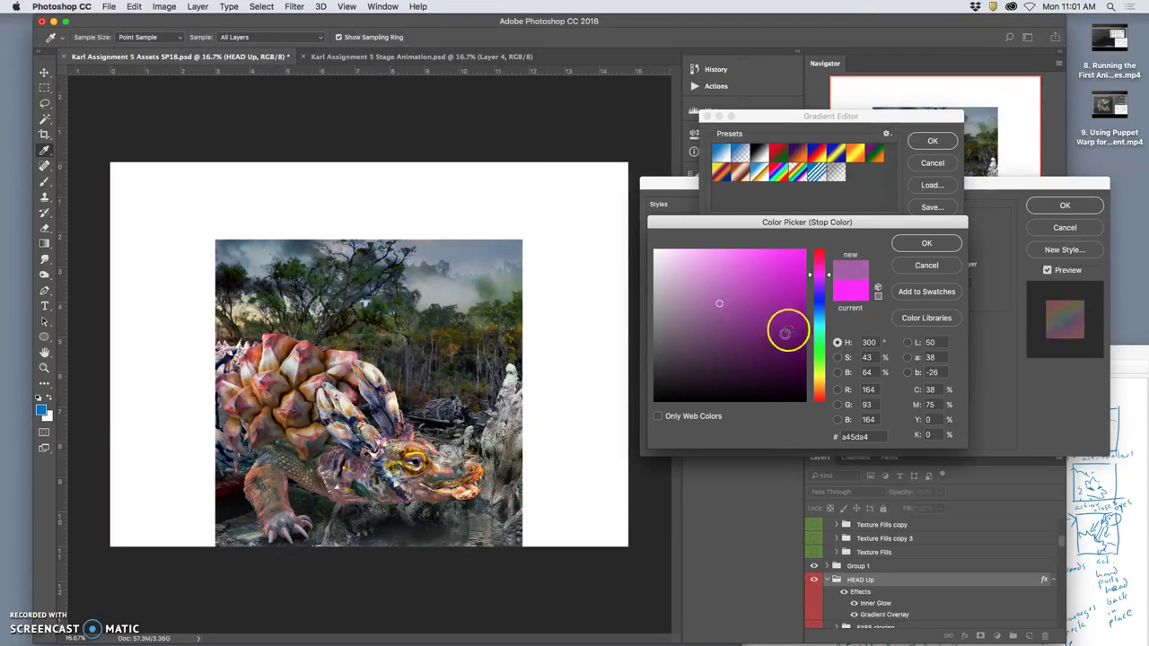
{"action": "left_click", "coordinate": [907, 244]}
{"action": "double_click", "coordinate": [791, 315]}
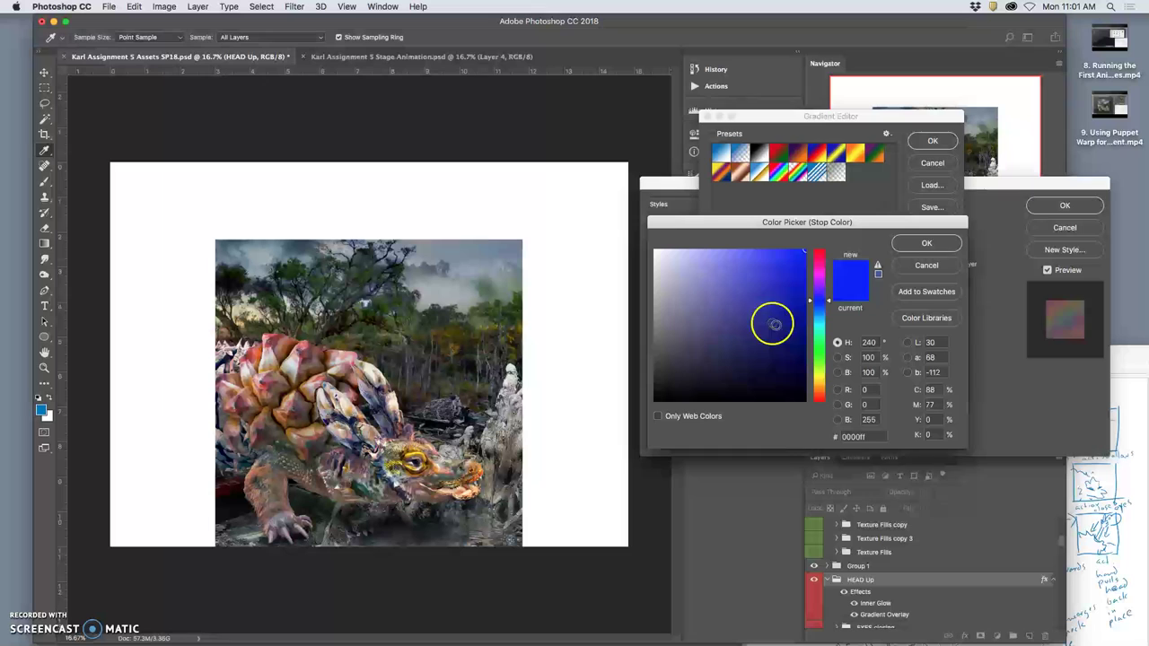
{"action": "left_click", "coordinate": [721, 295]}
{"action": "left_click", "coordinate": [913, 243]}
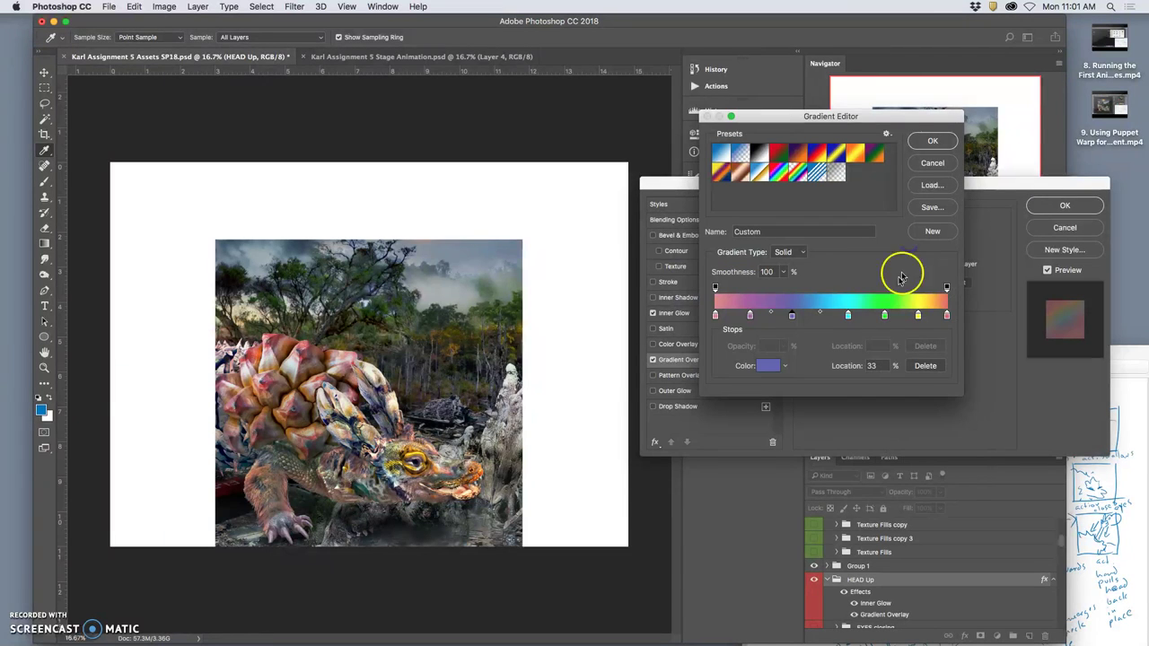
- Recolour the 57% stop teal 389696, the green stop darker, and the 87% stop olive
{"action": "double_click", "coordinate": [849, 314]}
{"action": "left_click", "coordinate": [763, 326]}
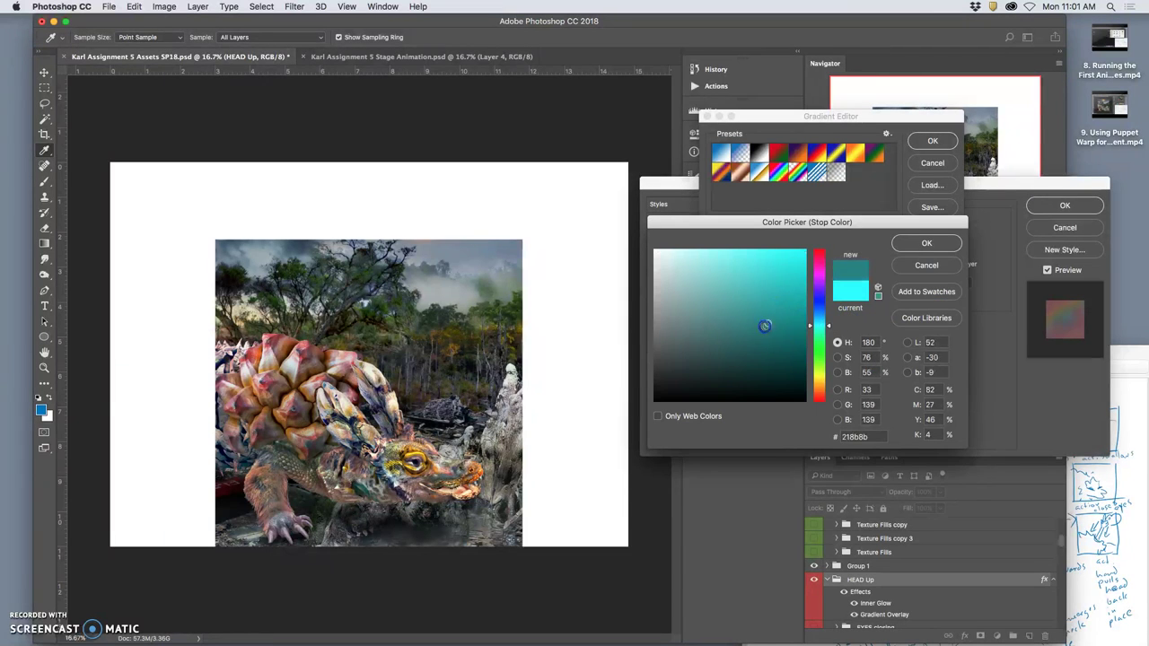
{"action": "left_click", "coordinate": [749, 310]}
{"action": "left_click", "coordinate": [925, 243]}
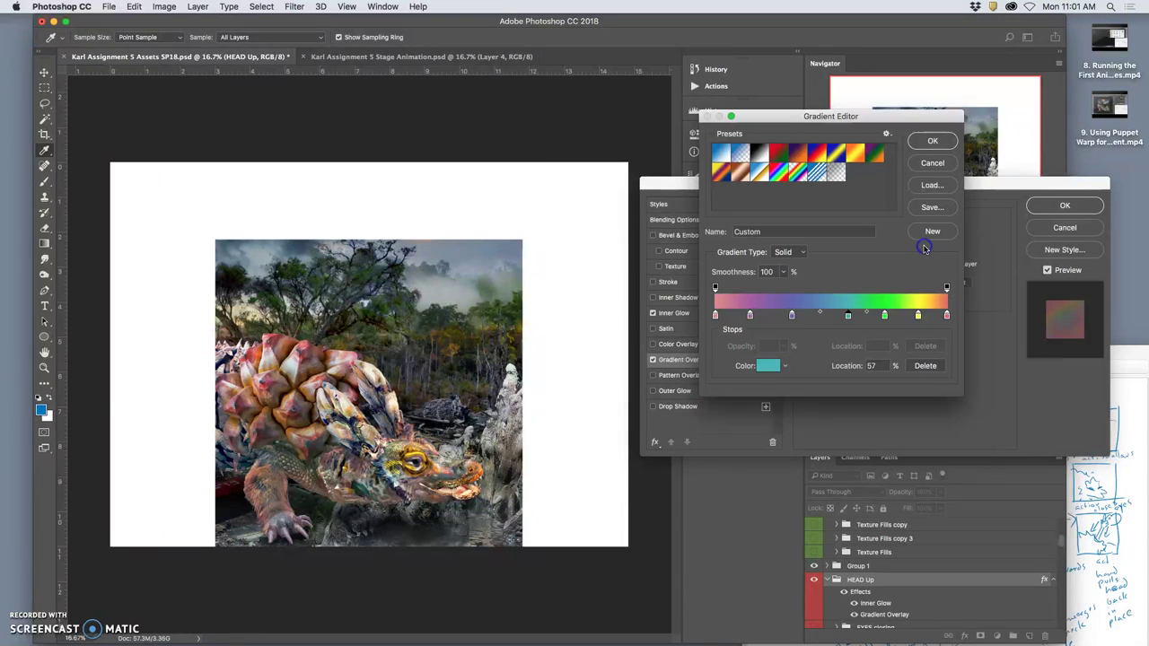
{"action": "double_click", "coordinate": [884, 314]}
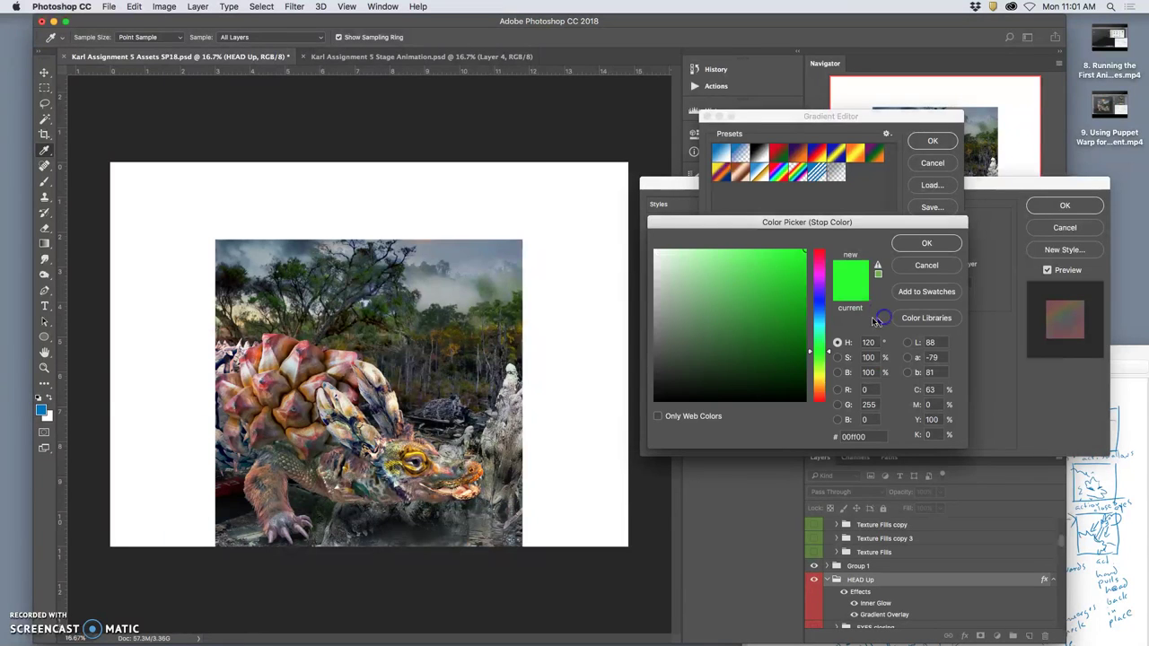
{"action": "left_click", "coordinate": [738, 311]}
{"action": "left_click", "coordinate": [926, 243]}
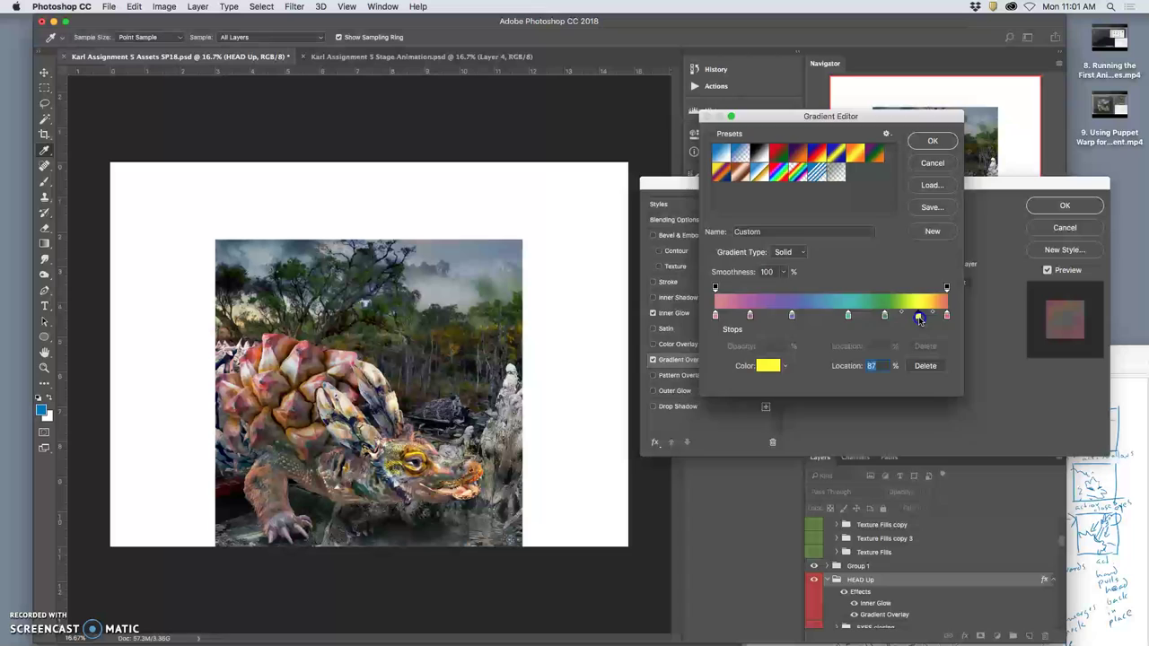
{"action": "double_click", "coordinate": [916, 314]}
{"action": "left_click", "coordinate": [762, 314]}
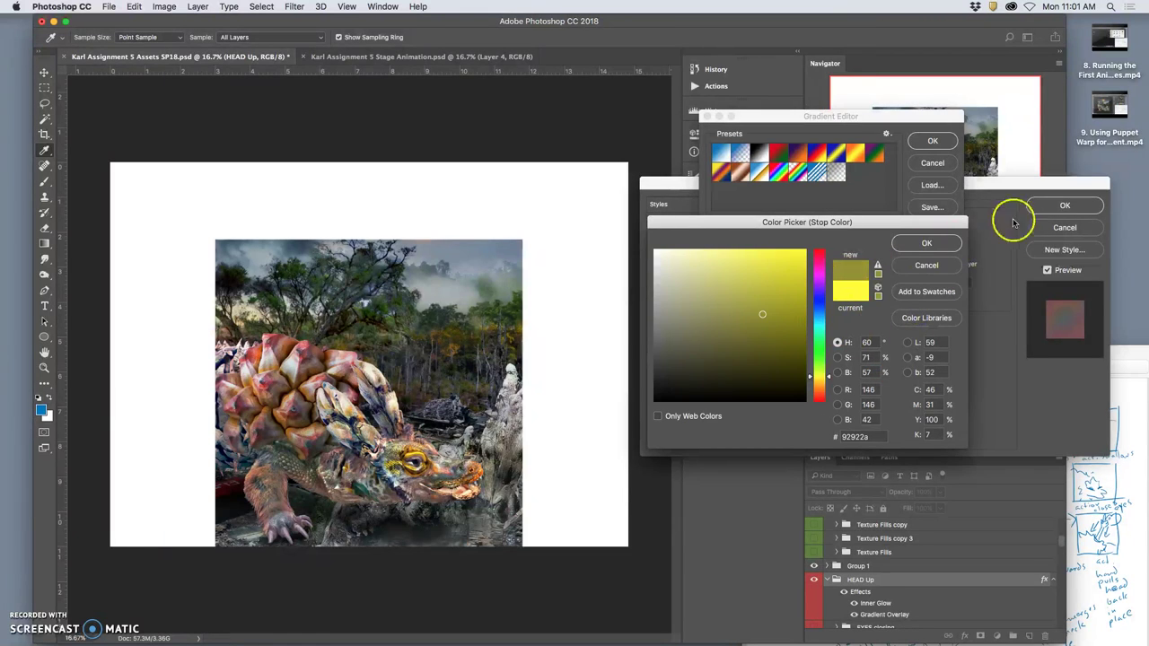
{"action": "left_click", "coordinate": [927, 243]}
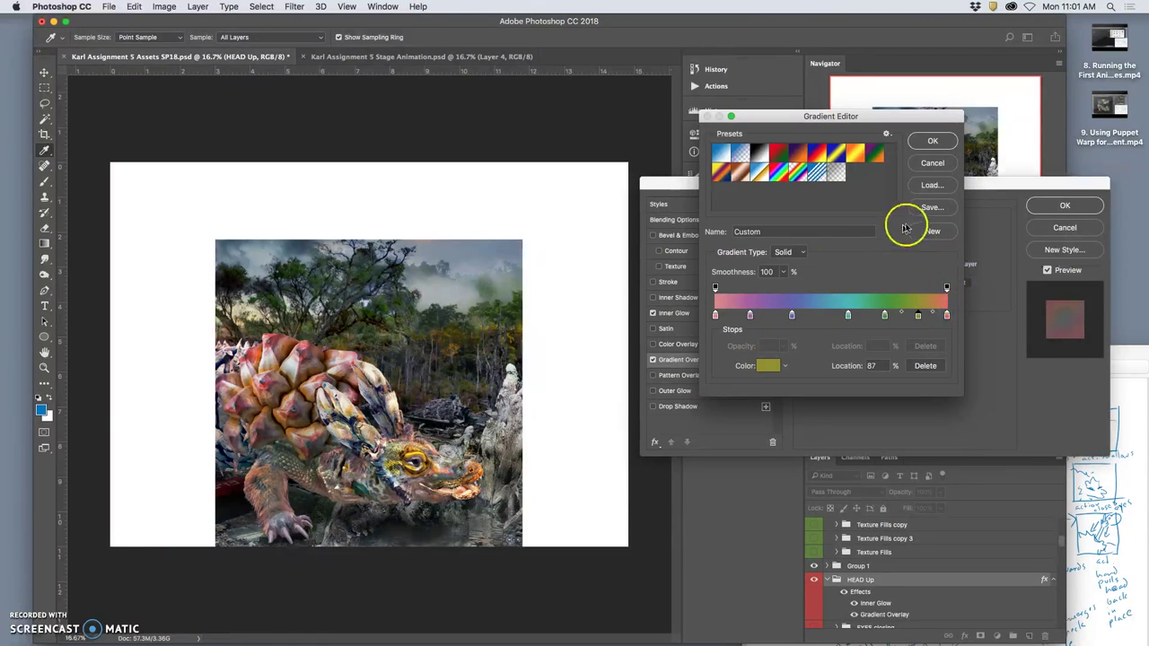
- Lower the Gradient Overlay opacity to about 28% and apply the layer style
{"action": "left_click", "coordinate": [933, 144]}
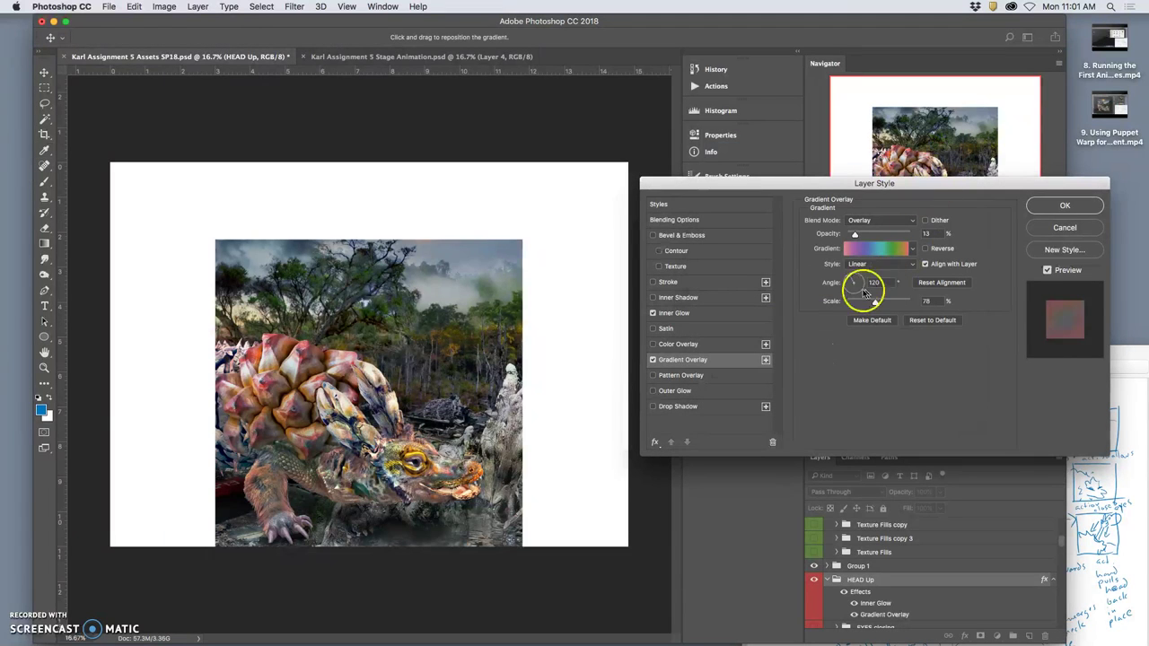
{"action": "left_click", "coordinate": [653, 360]}
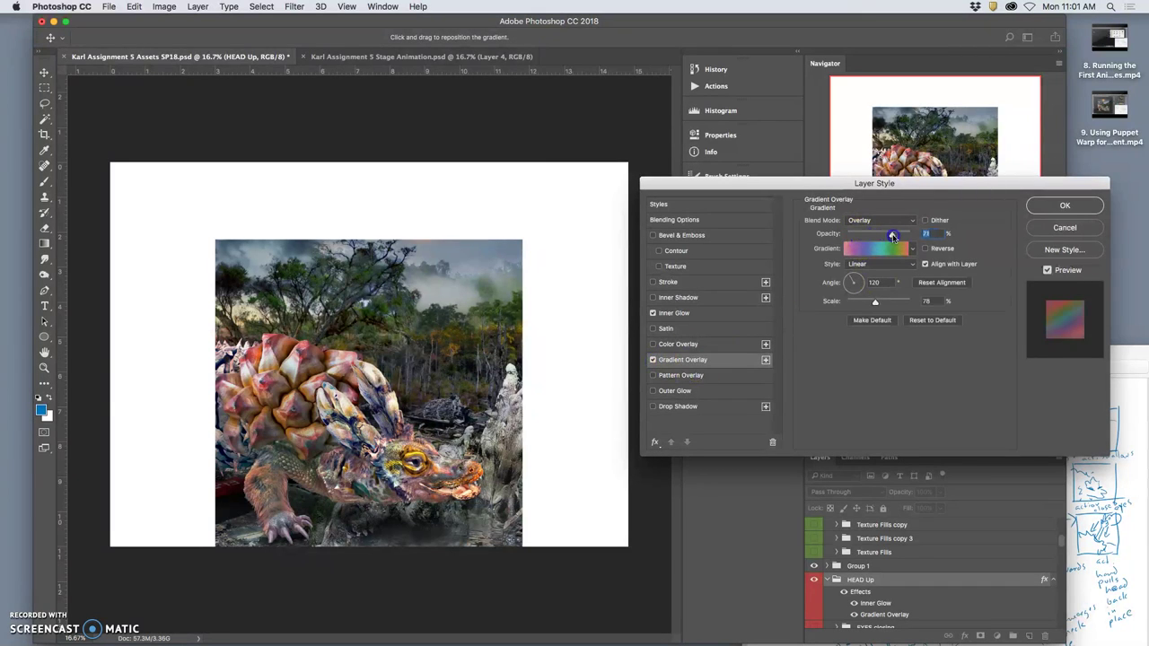
{"action": "left_click_drag", "start_coordinate": [894, 236], "coordinate": [869, 237]}
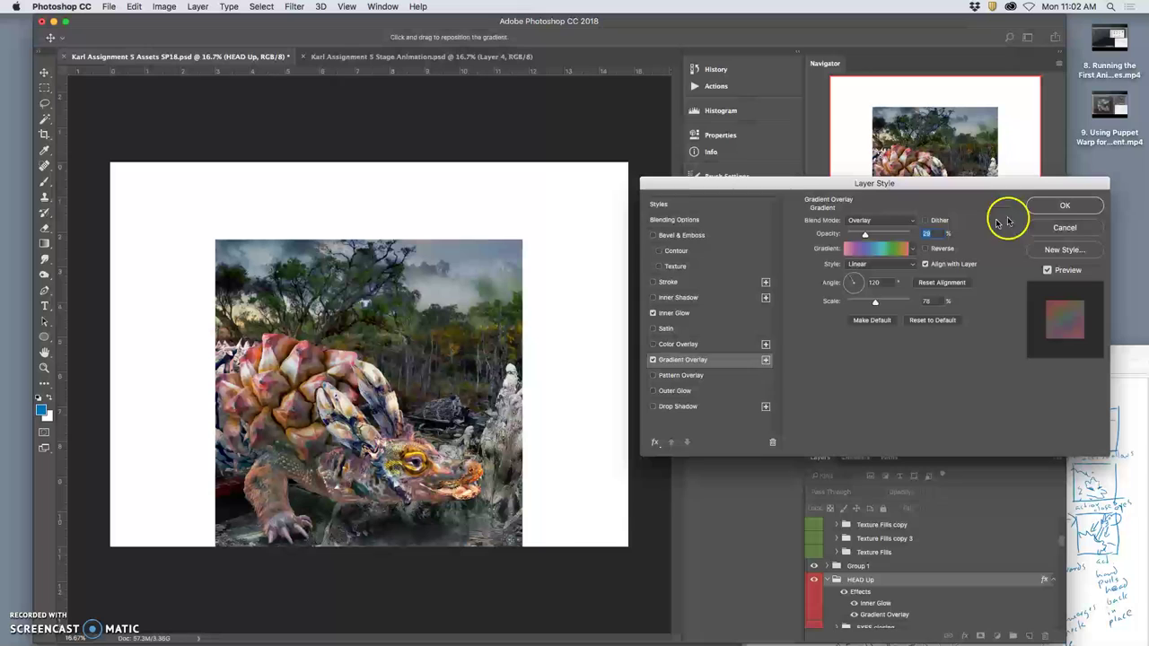
{"action": "left_click", "coordinate": [1061, 207]}
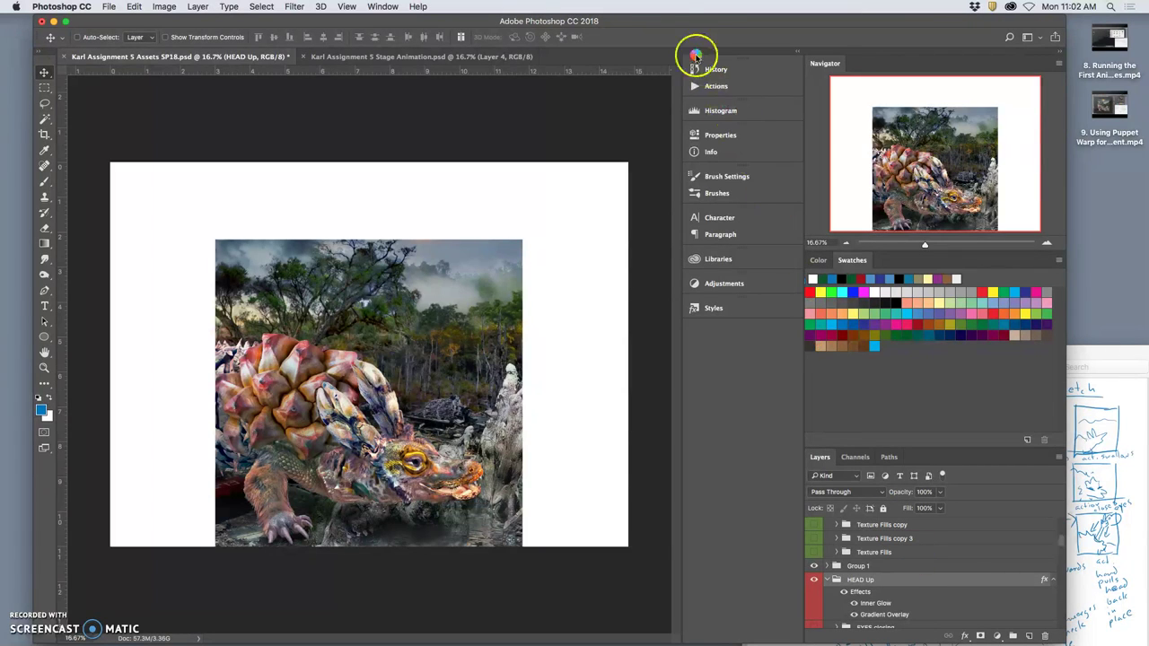
- Wait for the assets PSD save to complete
{"action": "left_click", "coordinate": [579, 311]}
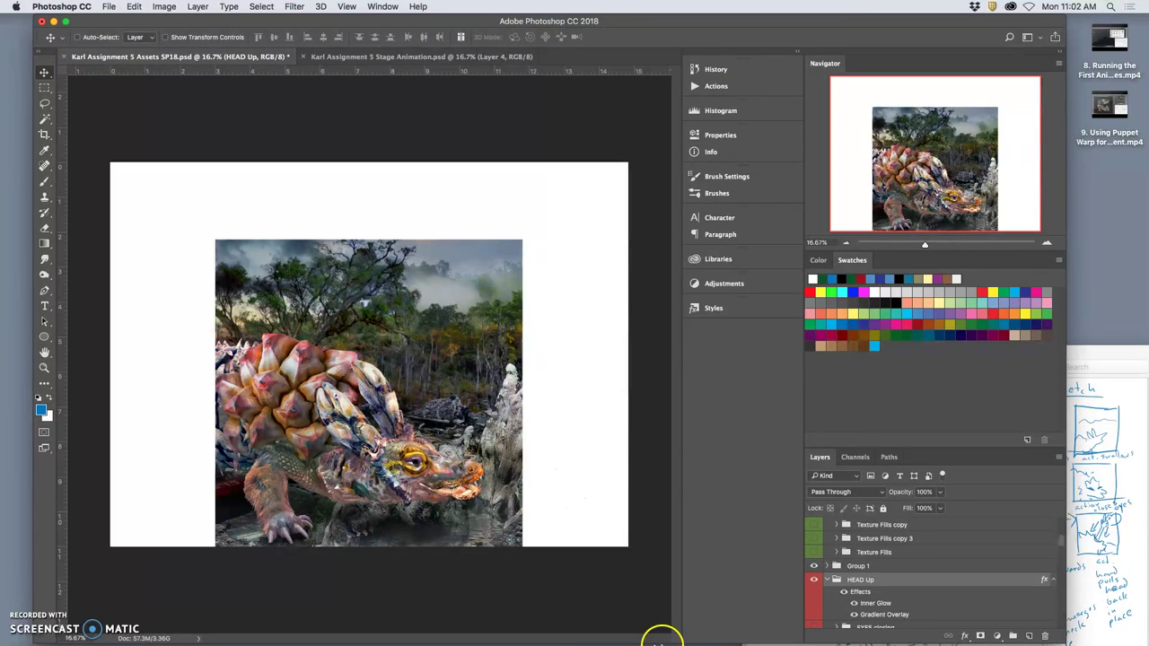
{"action": "mouse_move", "coordinate": [660, 639]}
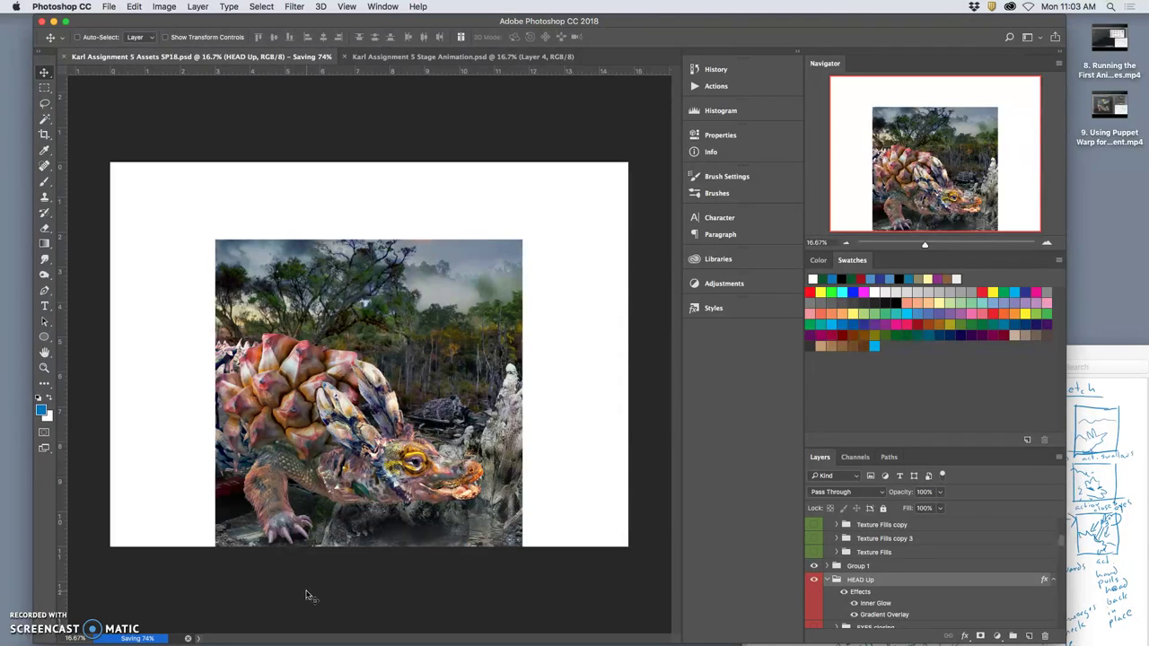
{"action": "left_click", "coordinate": [328, 580]}
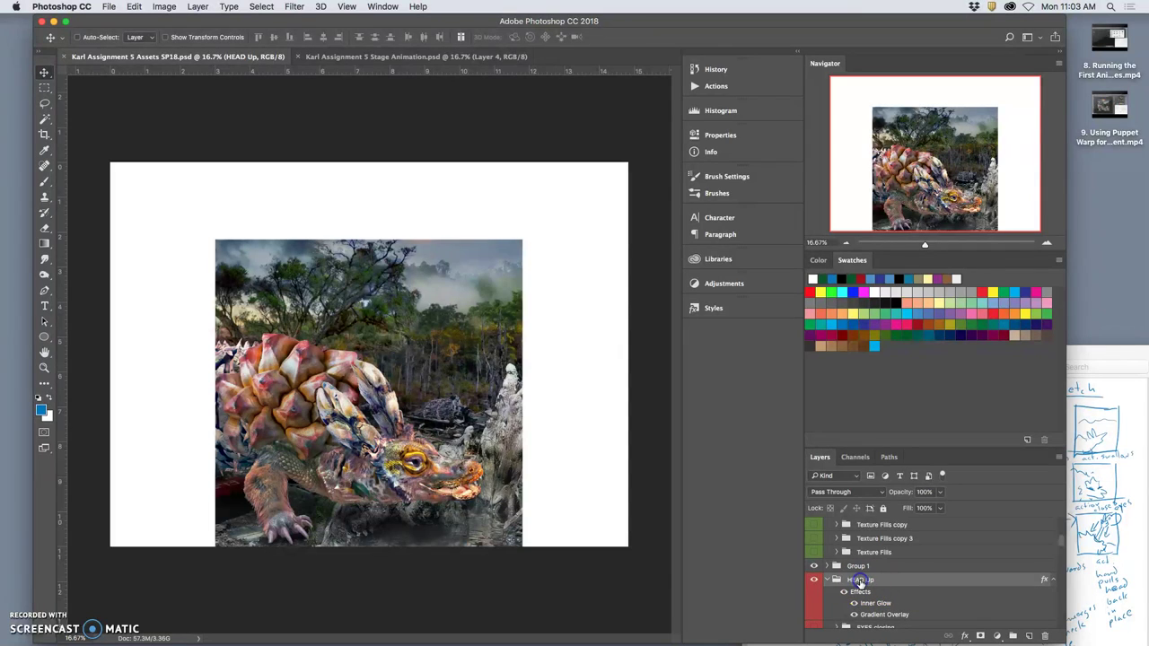
- Rotate the HEAD Up head about 3 degrees and nudge it up and left
{"action": "key", "text": "ctrl+t"}
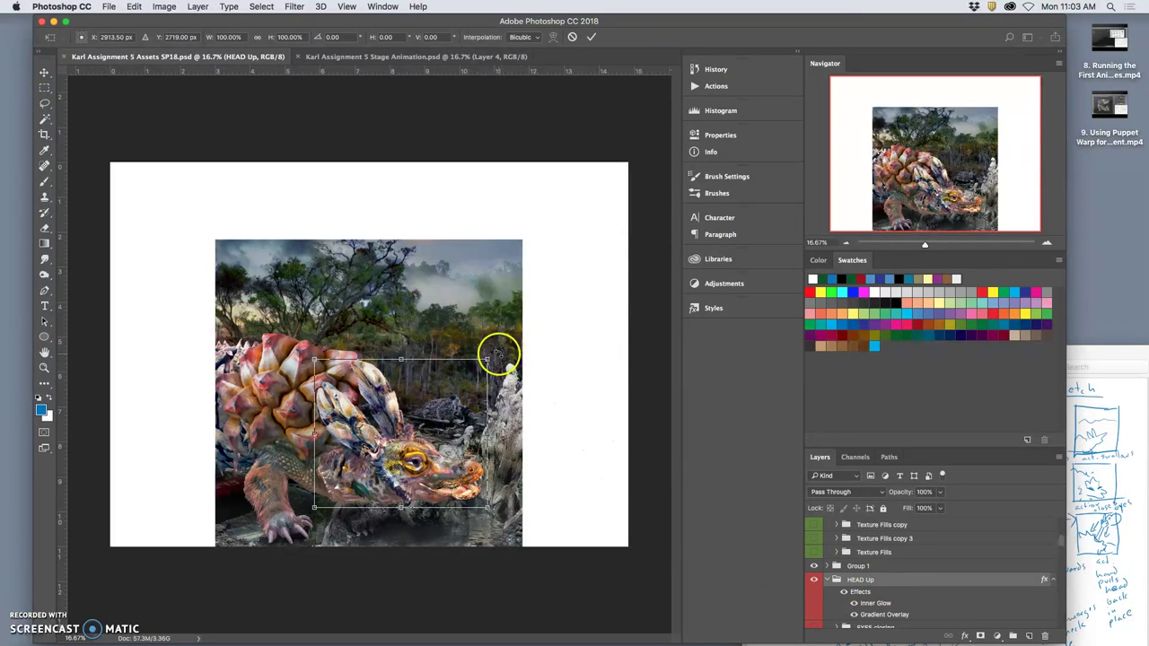
{"action": "left_click_drag", "start_coordinate": [501, 354], "coordinate": [490, 346]}
{"action": "left_click", "coordinate": [449, 467]}
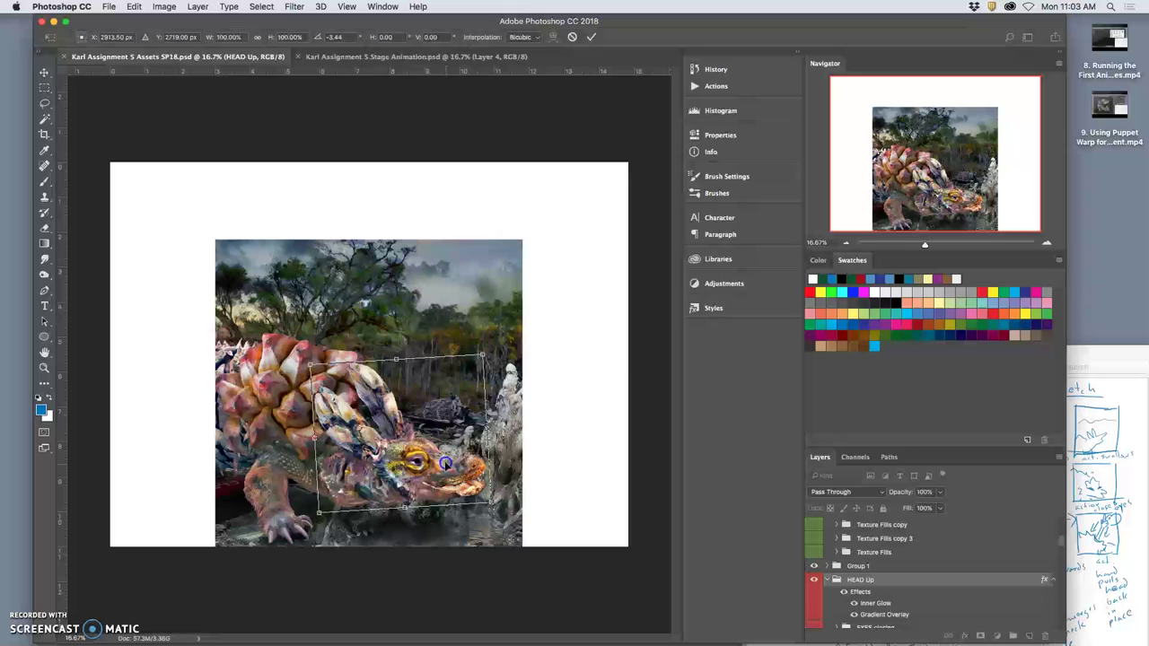
{"action": "mouse_move", "coordinate": [447, 463]}
{"action": "left_mouse_down"}
{"action": "mouse_move", "coordinate": [458, 450]}
{"action": "mouse_move", "coordinate": [445, 461]}
{"action": "left_mouse_up"}
- Distort the head by pulling its corners, shift it slightly down, and commit
{"action": "right_click", "coordinate": [434, 459]}
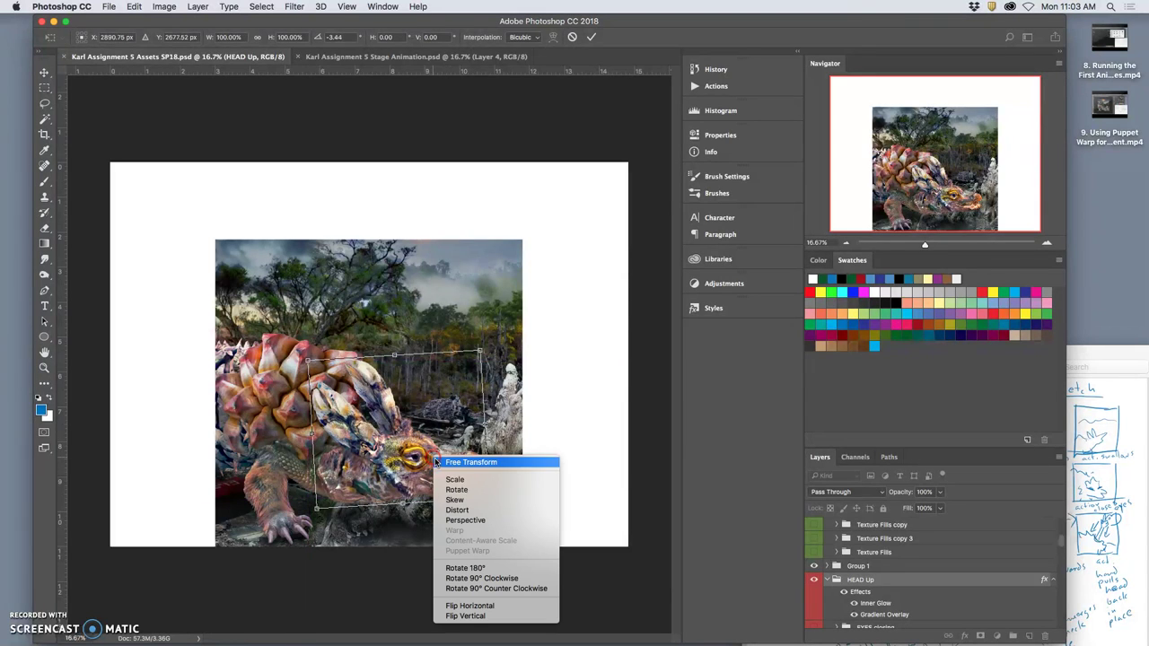
{"action": "left_click", "coordinate": [457, 510]}
{"action": "left_click_drag", "start_coordinate": [318, 507], "coordinate": [312, 515]}
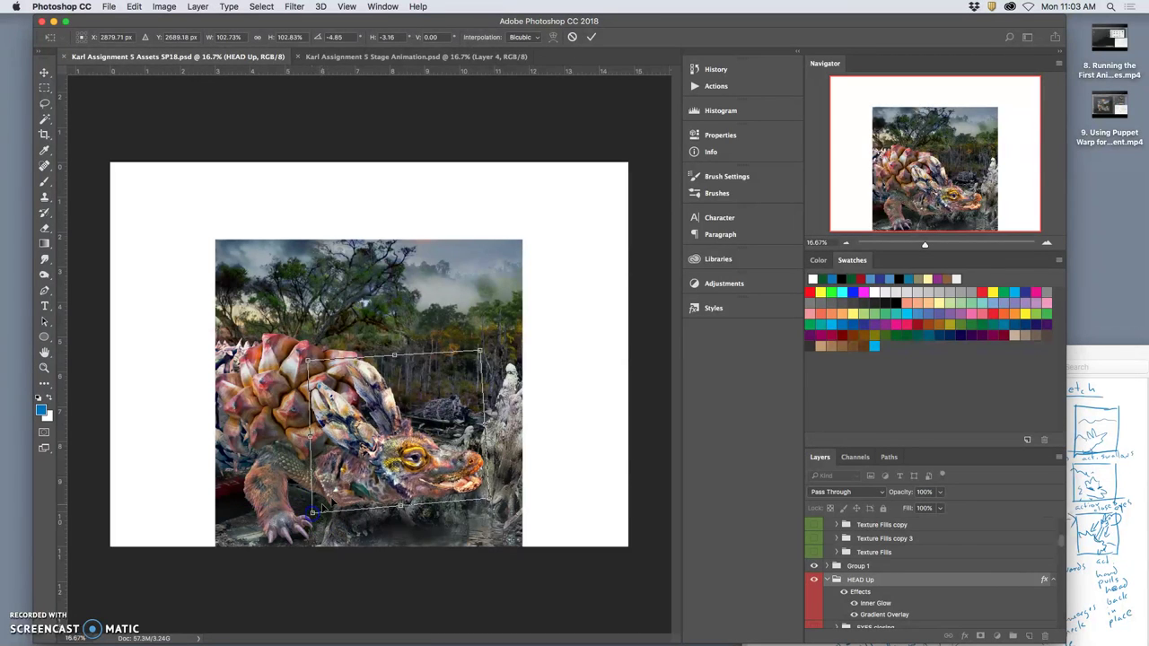
{"action": "left_click_drag", "start_coordinate": [479, 352], "coordinate": [484, 350]}
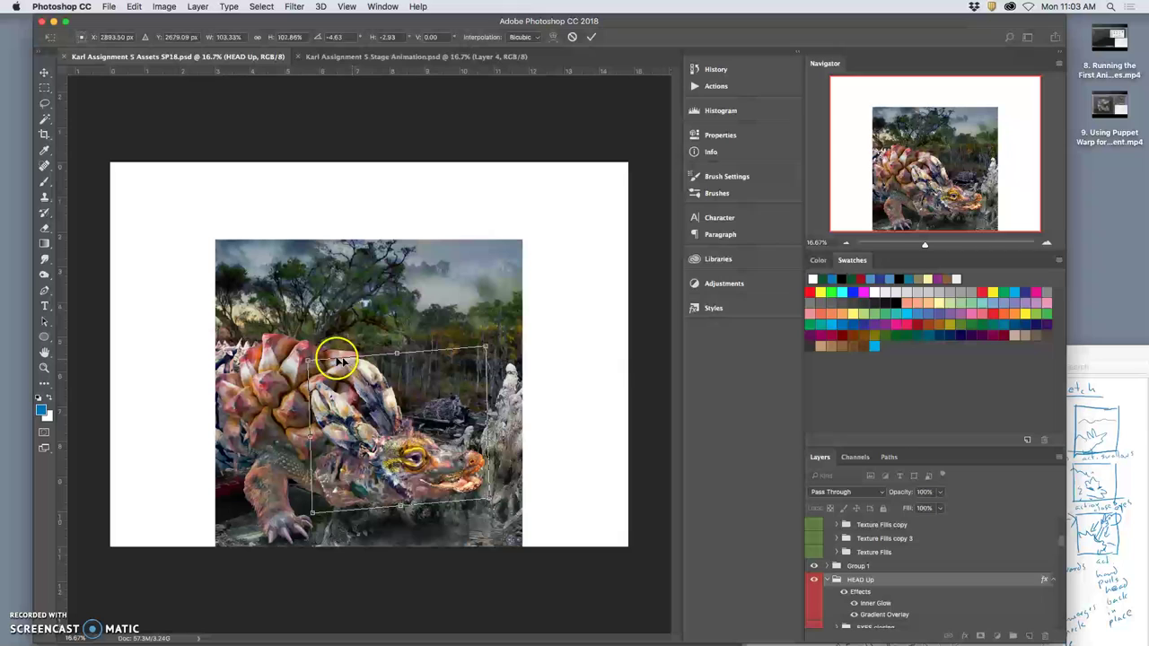
{"action": "left_click_drag", "start_coordinate": [308, 360], "coordinate": [310, 356]}
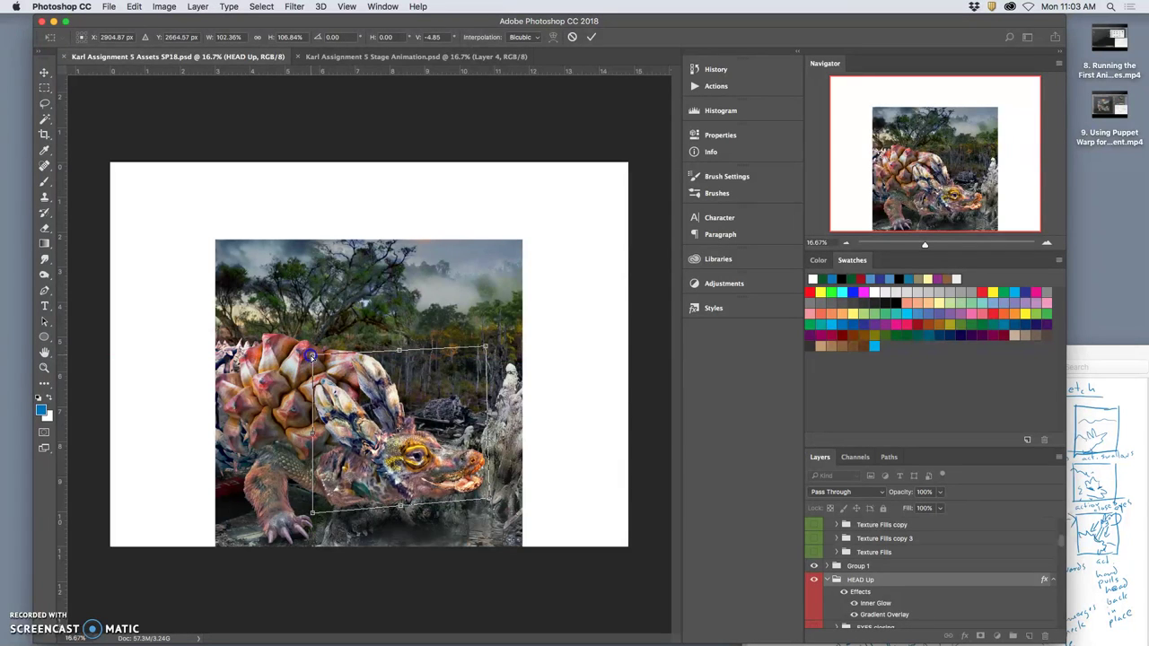
{"action": "left_click_drag", "start_coordinate": [312, 510], "coordinate": [312, 505]}
{"action": "left_click_drag", "start_coordinate": [359, 475], "coordinate": [359, 481]}
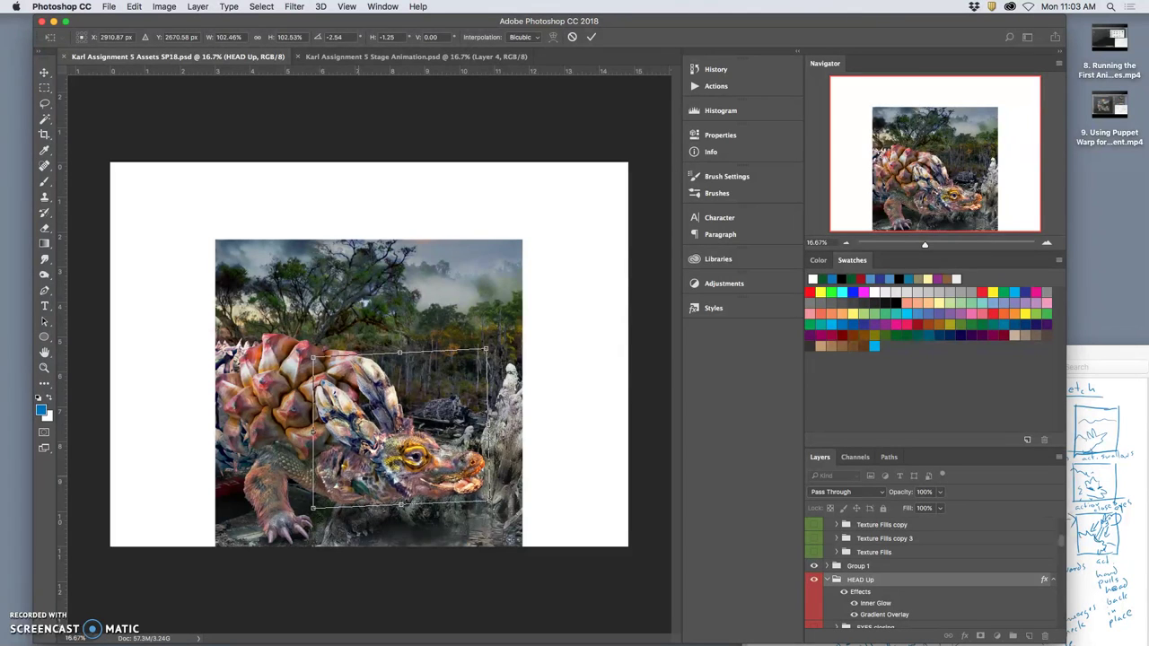
{"action": "key", "text": "Return"}
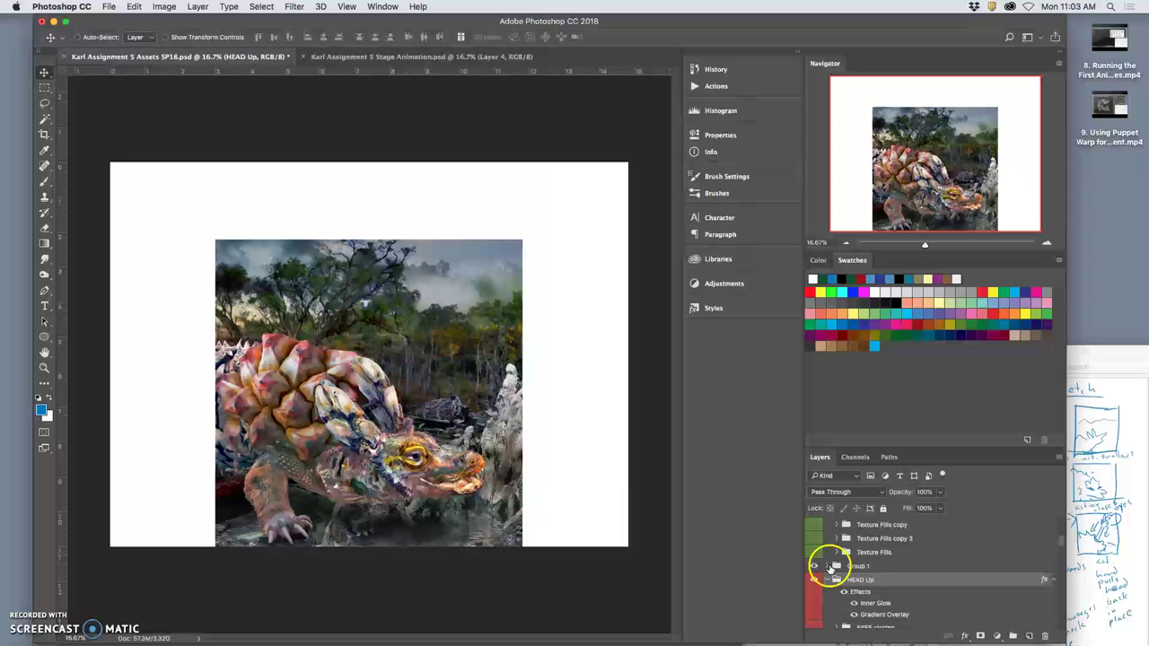
- Turn on the EYES closing layer so the creature shows a closed golden eye
{"action": "scroll", "coordinate": [900, 563], "scroll_direction": "down", "scroll_amount": 2}
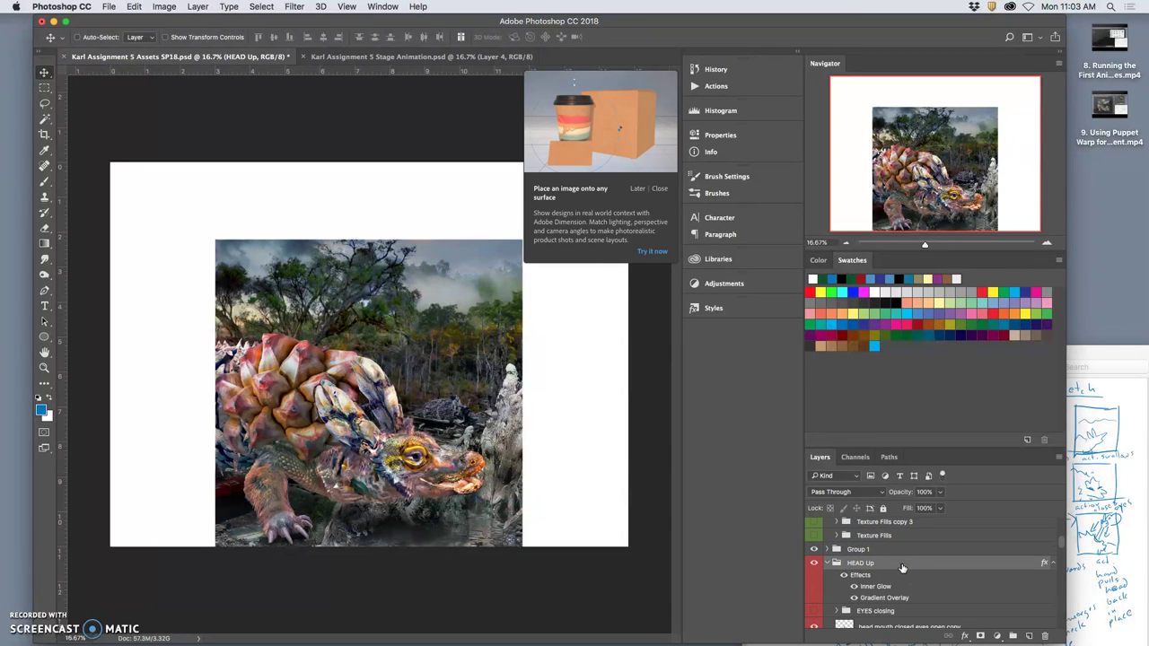
{"action": "scroll", "coordinate": [902, 567], "scroll_direction": "down", "scroll_amount": 3}
{"action": "left_click", "coordinate": [814, 582]}
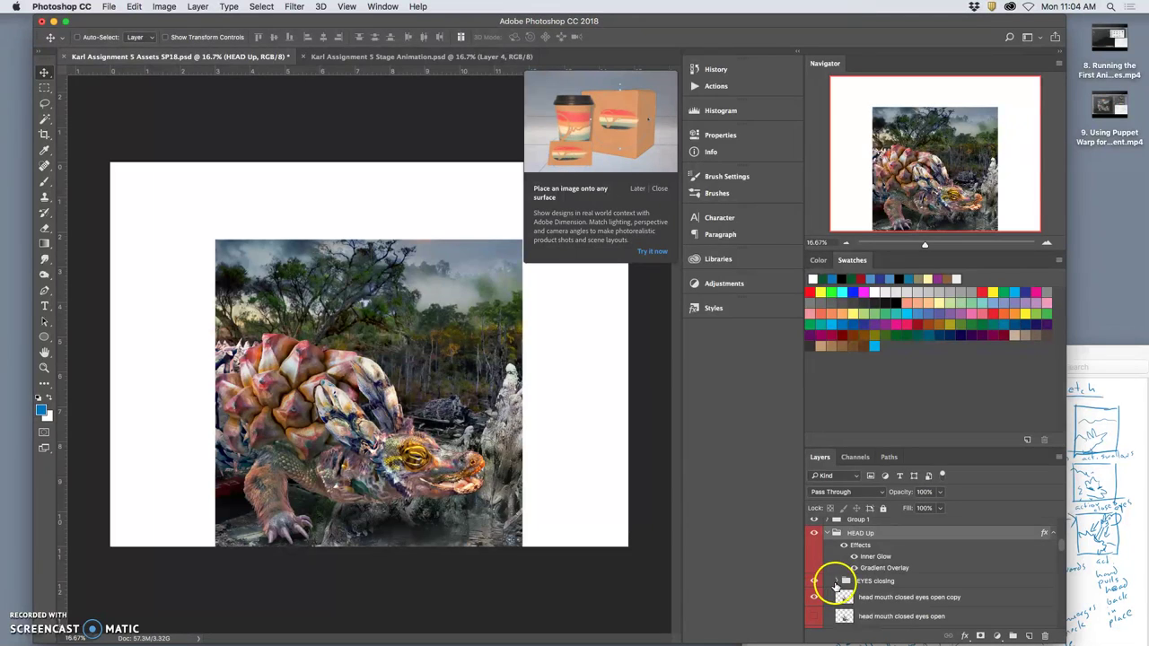
{"action": "left_click_drag", "start_coordinate": [829, 580], "coordinate": [864, 586]}
{"action": "scroll", "coordinate": [865, 586], "scroll_direction": "down", "scroll_amount": 3}
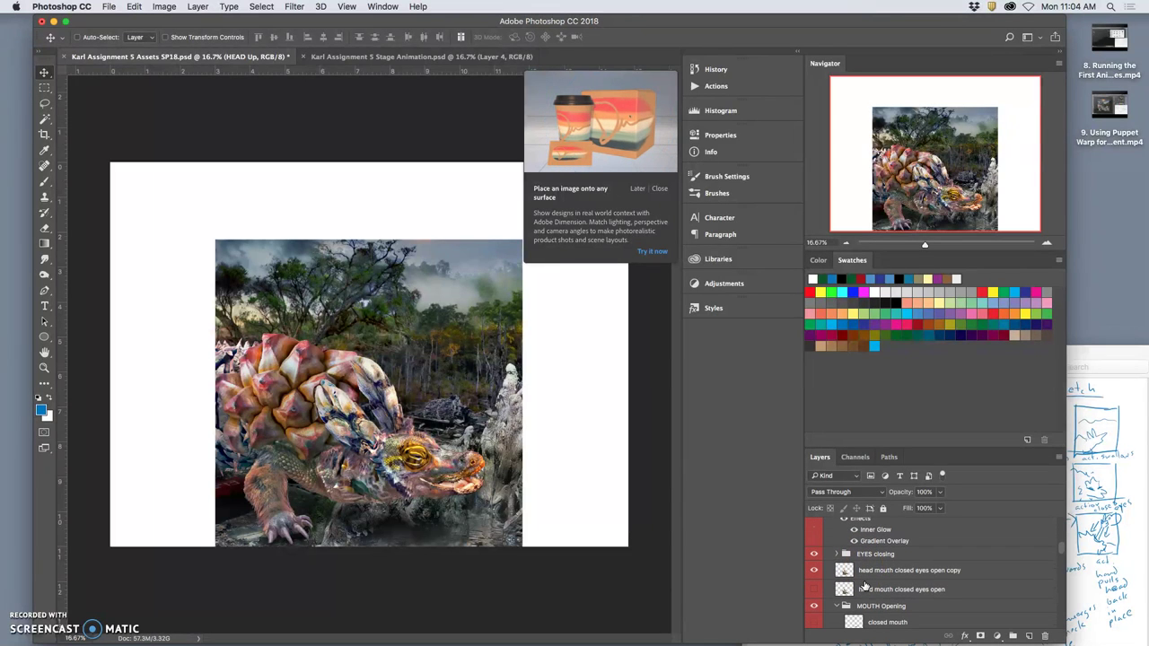
{"action": "left_click", "coordinate": [864, 585]}
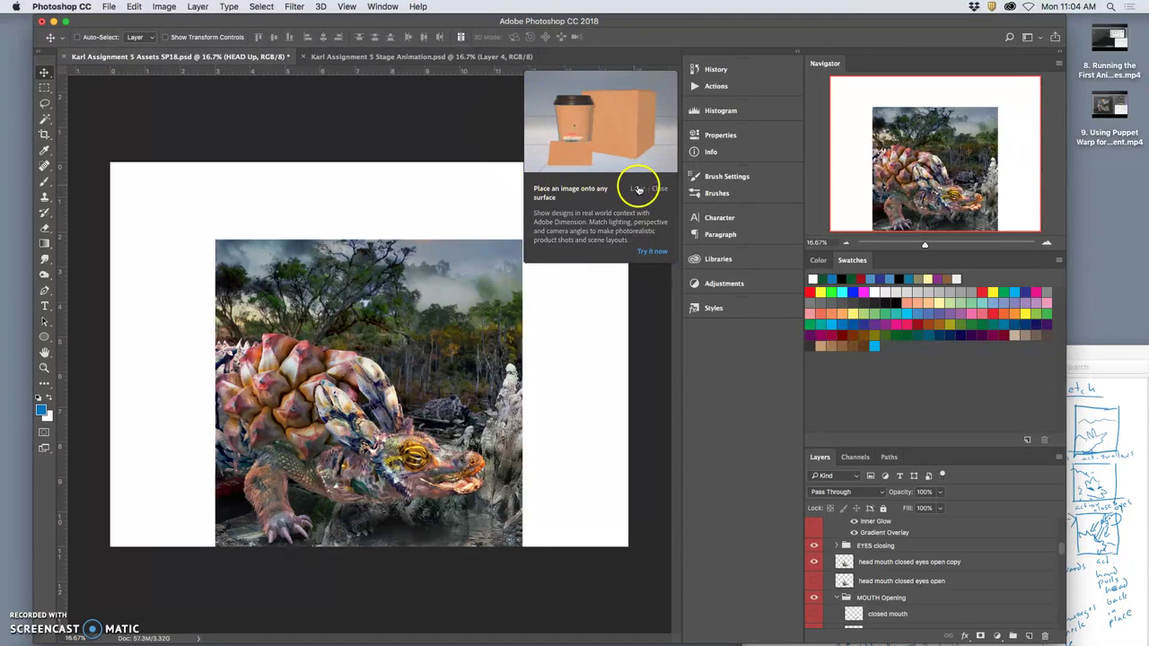
- Dismiss the Adobe Dimension promotion and expand the HEAD Down copy group
{"action": "left_click", "coordinate": [659, 188]}
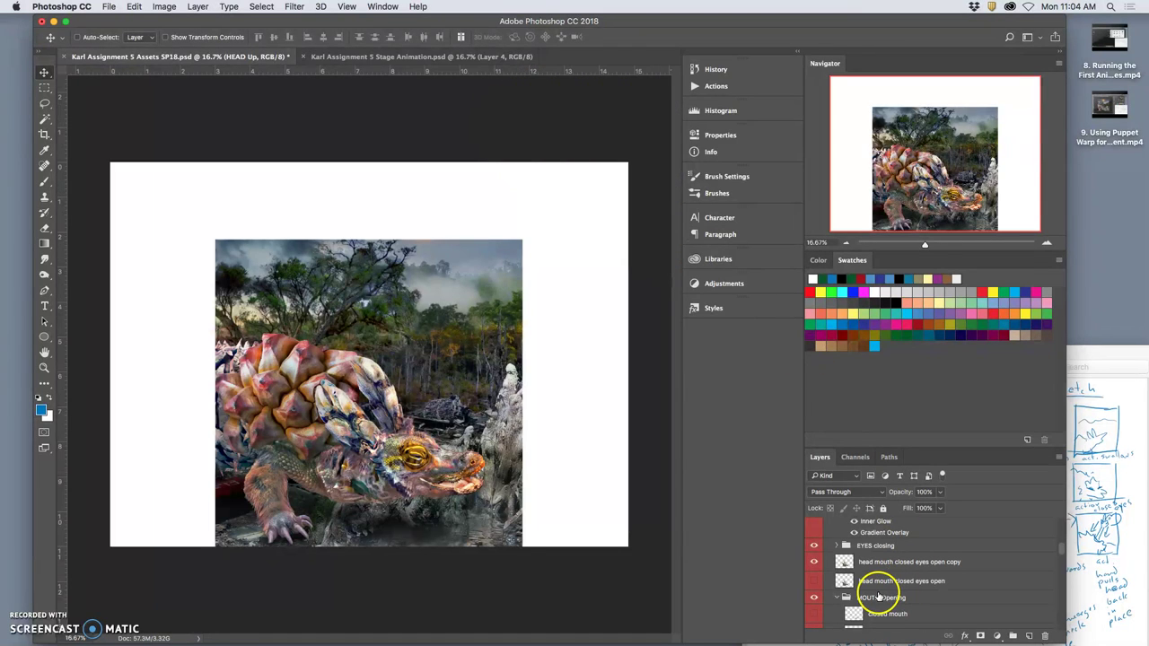
{"action": "scroll", "coordinate": [878, 597], "scroll_direction": "down", "scroll_amount": 1}
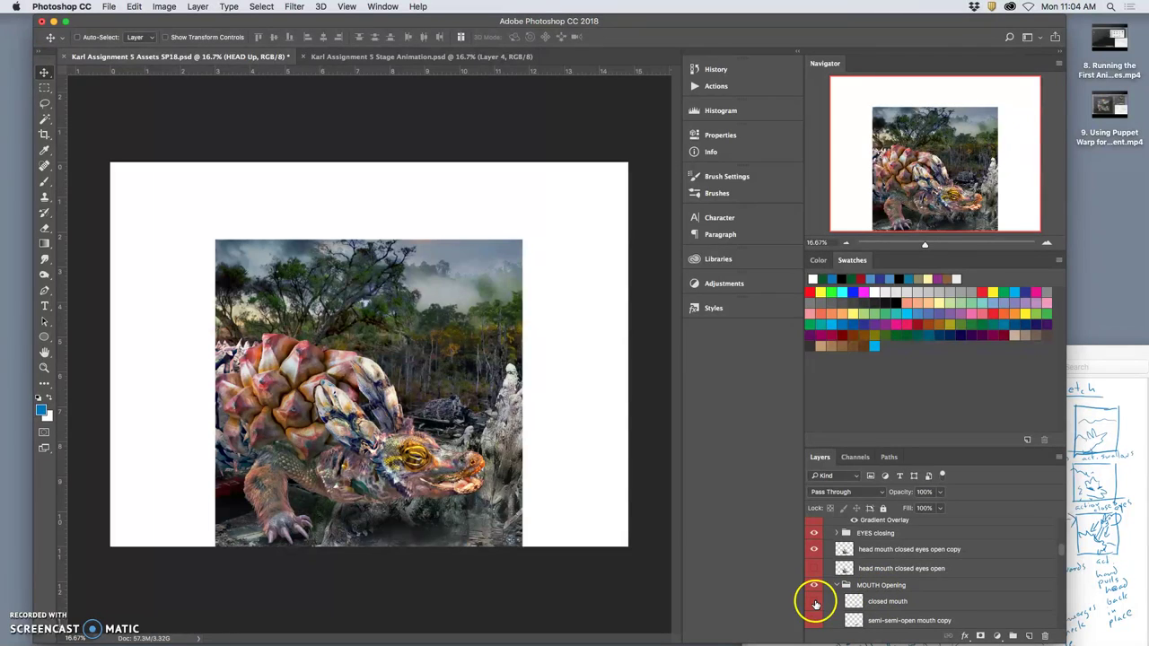
{"action": "scroll", "coordinate": [835, 605], "scroll_direction": "down", "scroll_amount": 1}
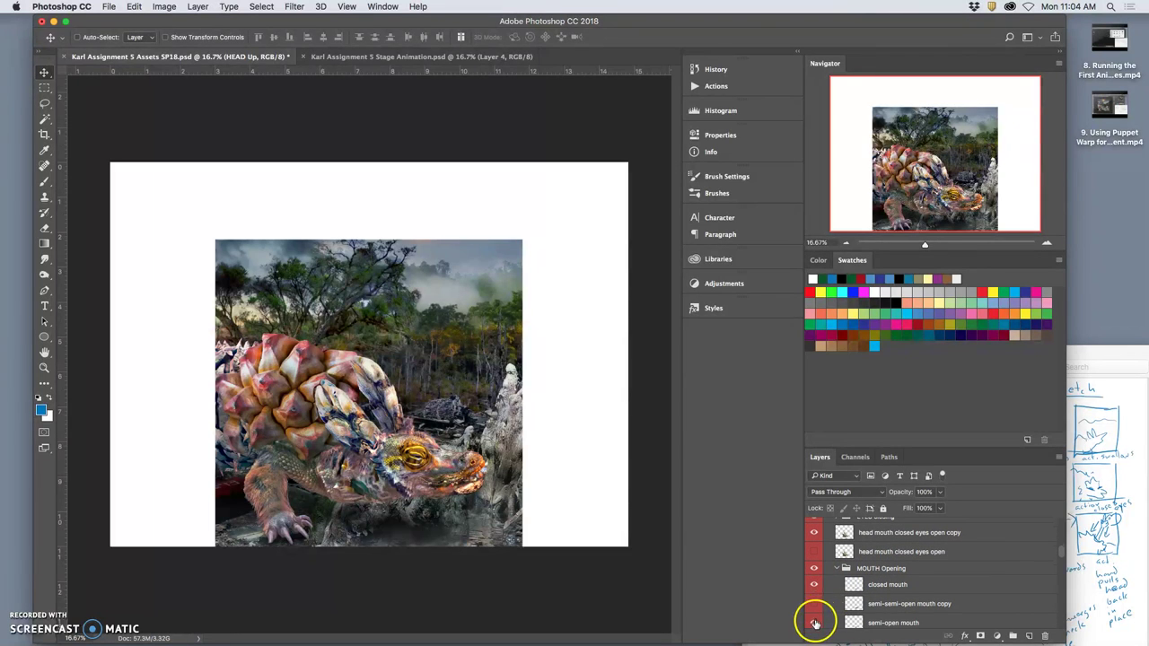
{"action": "scroll", "coordinate": [830, 615], "scroll_direction": "down", "scroll_amount": 3}
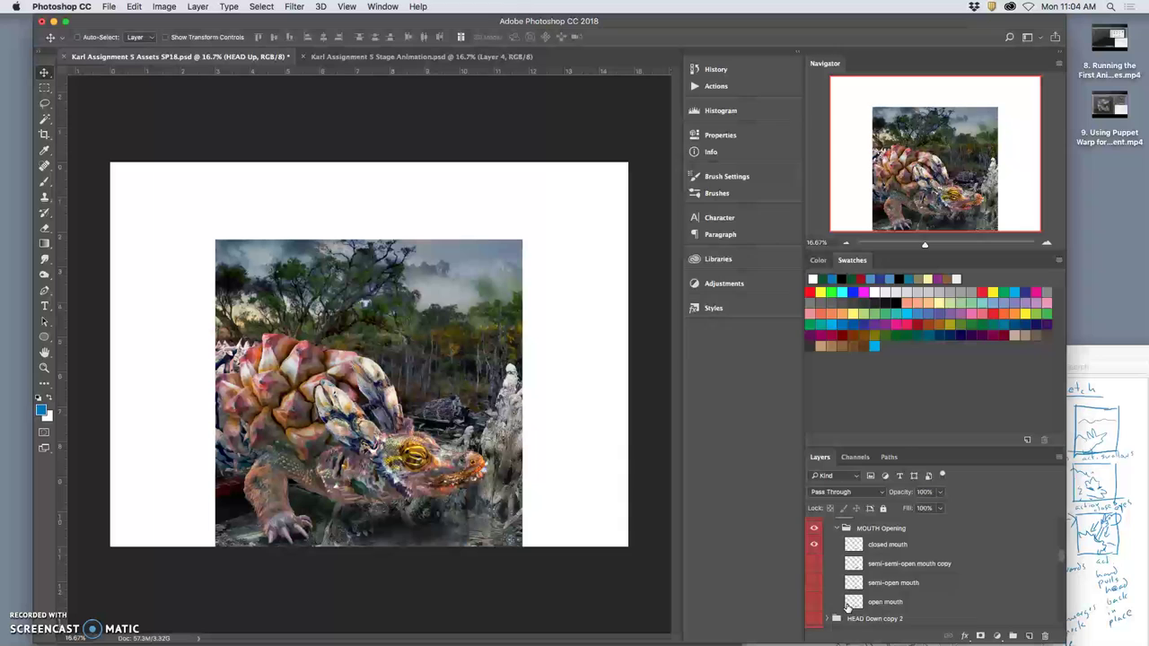
{"action": "scroll", "coordinate": [843, 608], "scroll_direction": "down", "scroll_amount": 1}
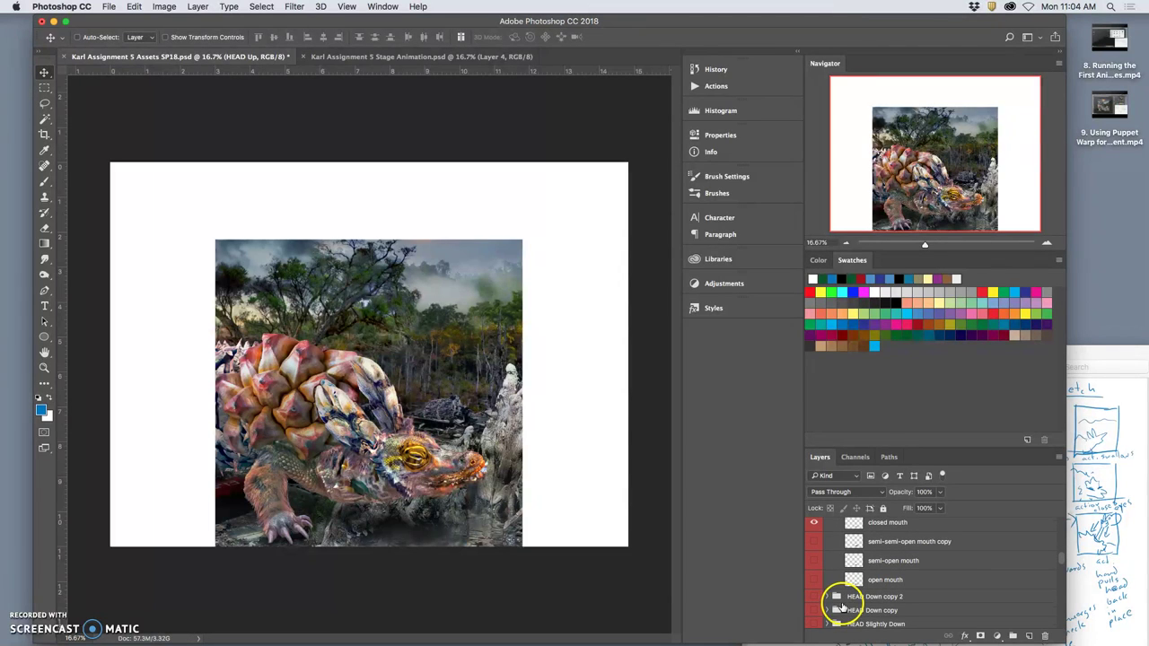
{"action": "left_click", "coordinate": [835, 606]}
{"action": "scroll", "coordinate": [839, 607], "scroll_direction": "down", "scroll_amount": 5}
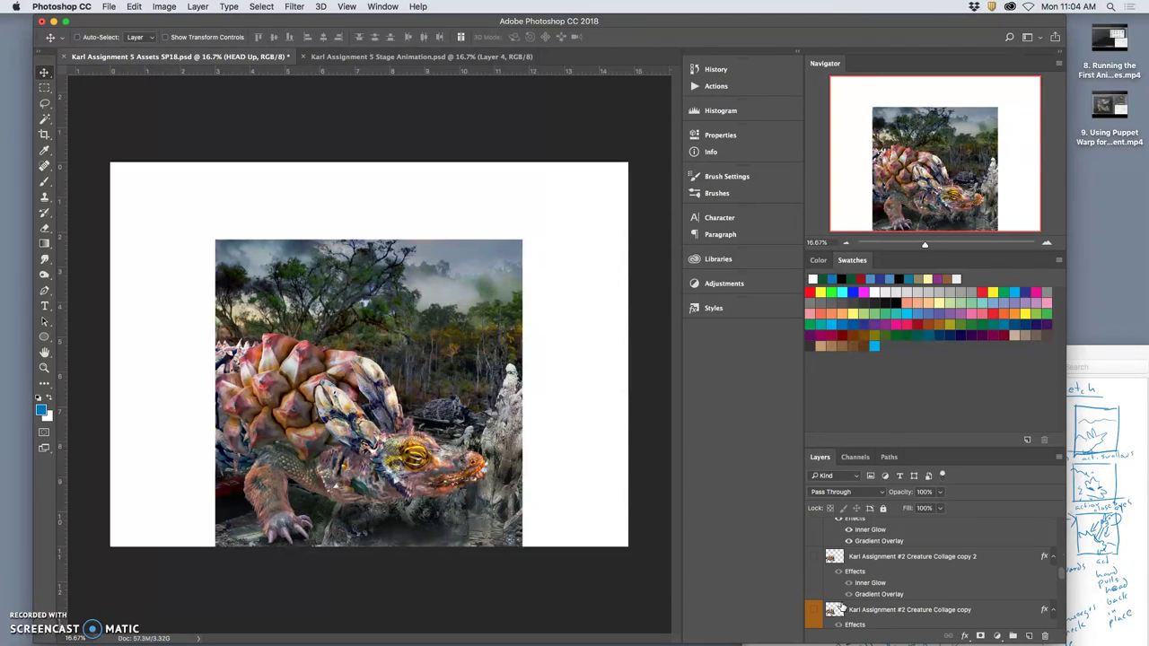
{"action": "scroll", "coordinate": [842, 607], "scroll_direction": "up", "scroll_amount": 1}
- Duplicate the Creature Collage copy 3 layer and lower its Inner Glow opacity slightly
{"action": "left_click", "coordinate": [859, 553]}
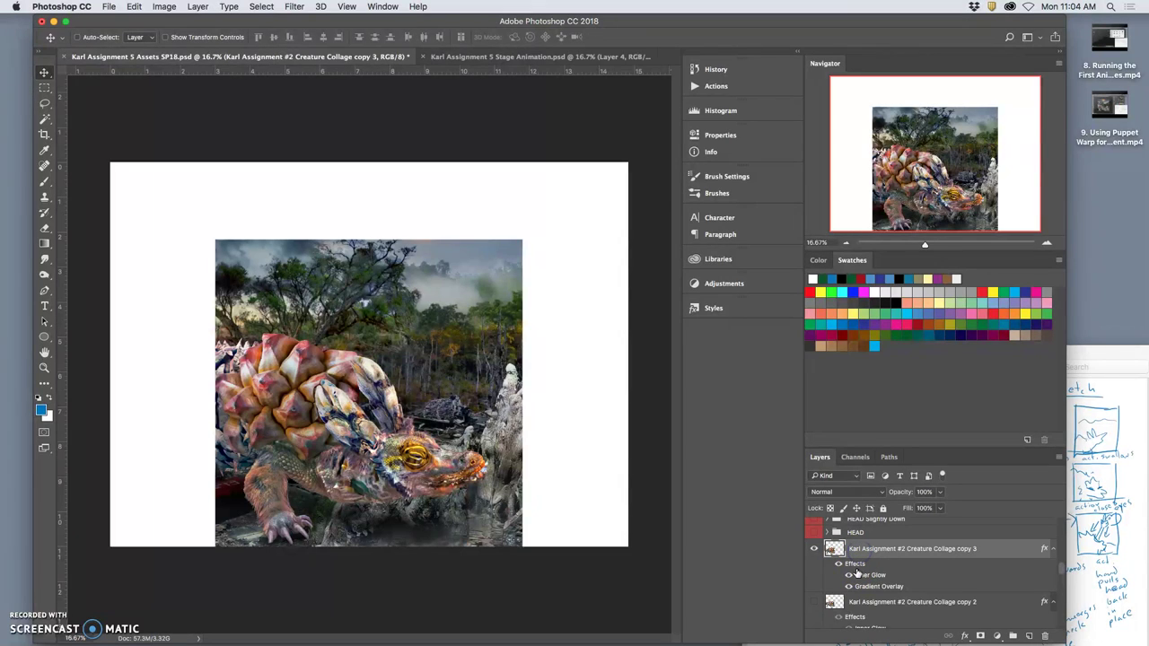
{"action": "key", "text": "super+j"}
{"action": "double_click", "coordinate": [854, 564]}
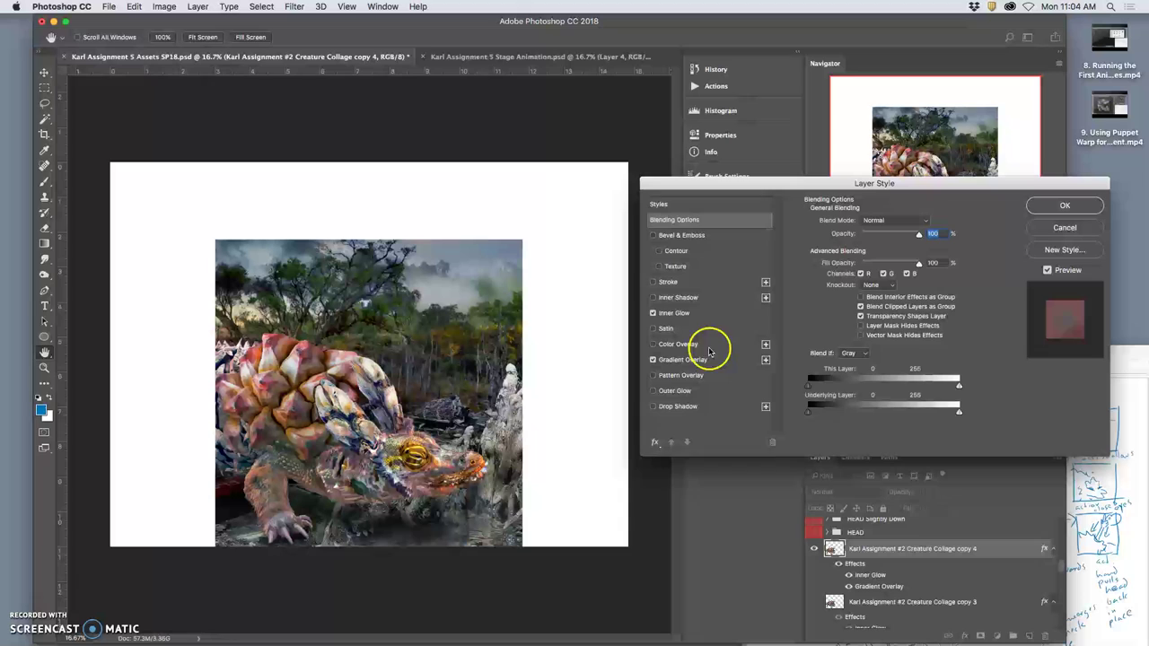
{"action": "left_click", "coordinate": [706, 312]}
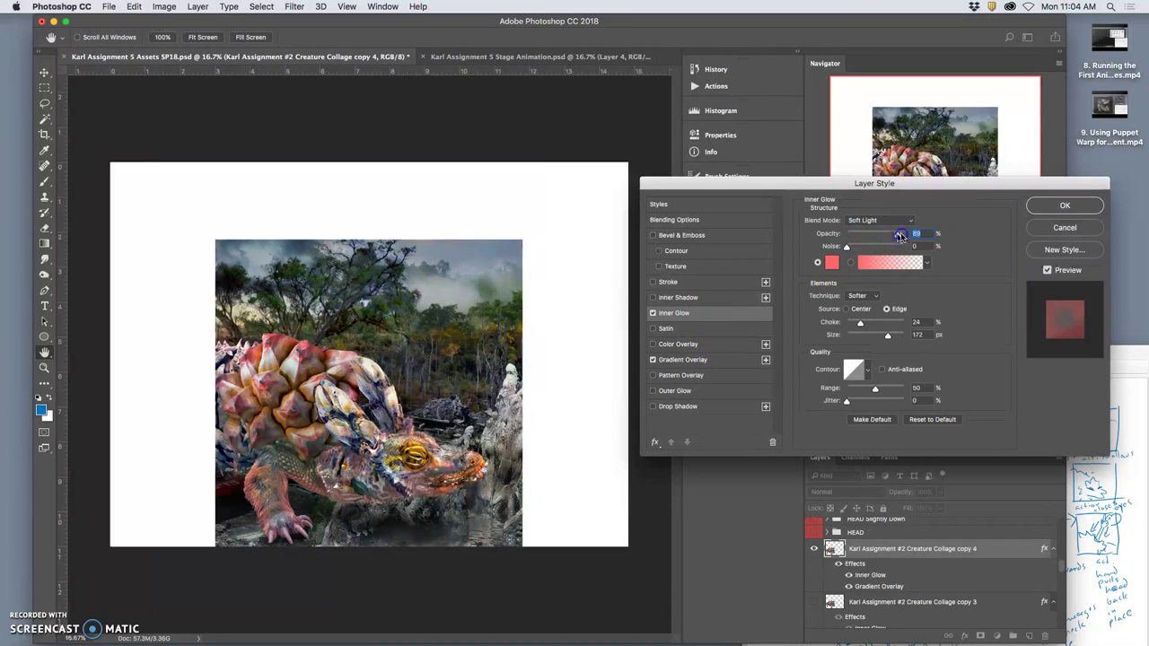
{"action": "left_click_drag", "start_coordinate": [897, 235], "coordinate": [895, 235]}
- Set the Gradient Overlay blend mode to Overlay with a lower opacity
{"action": "left_click", "coordinate": [684, 359]}
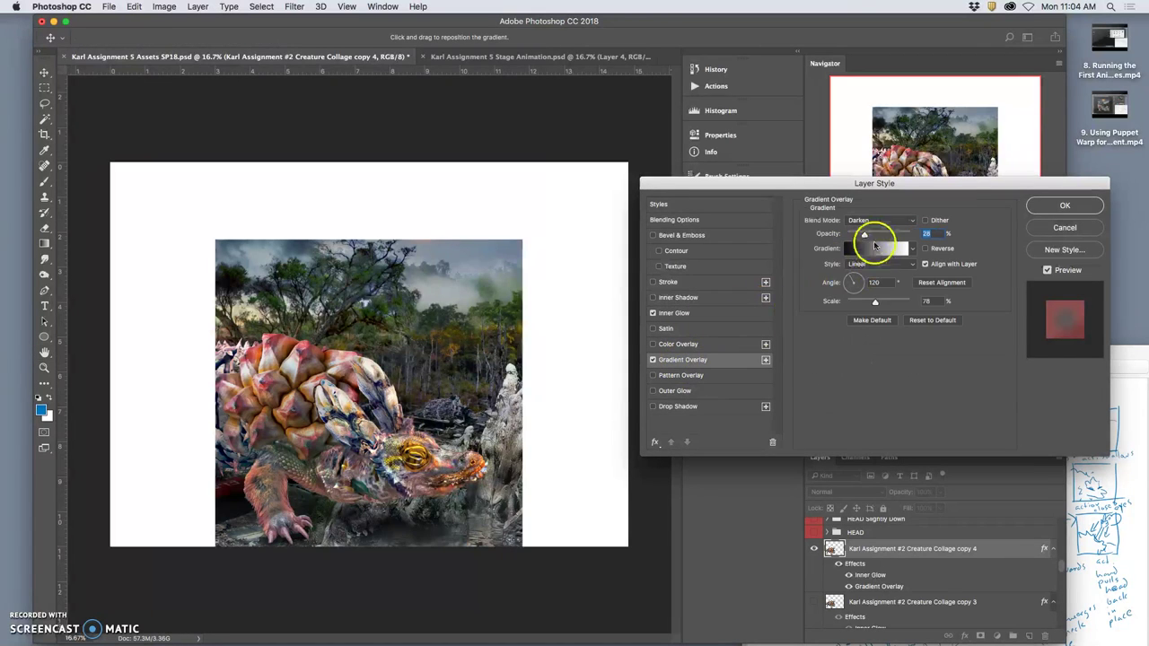
{"action": "left_click_drag", "start_coordinate": [867, 234], "coordinate": [866, 235]}
{"action": "left_click", "coordinate": [875, 223]}
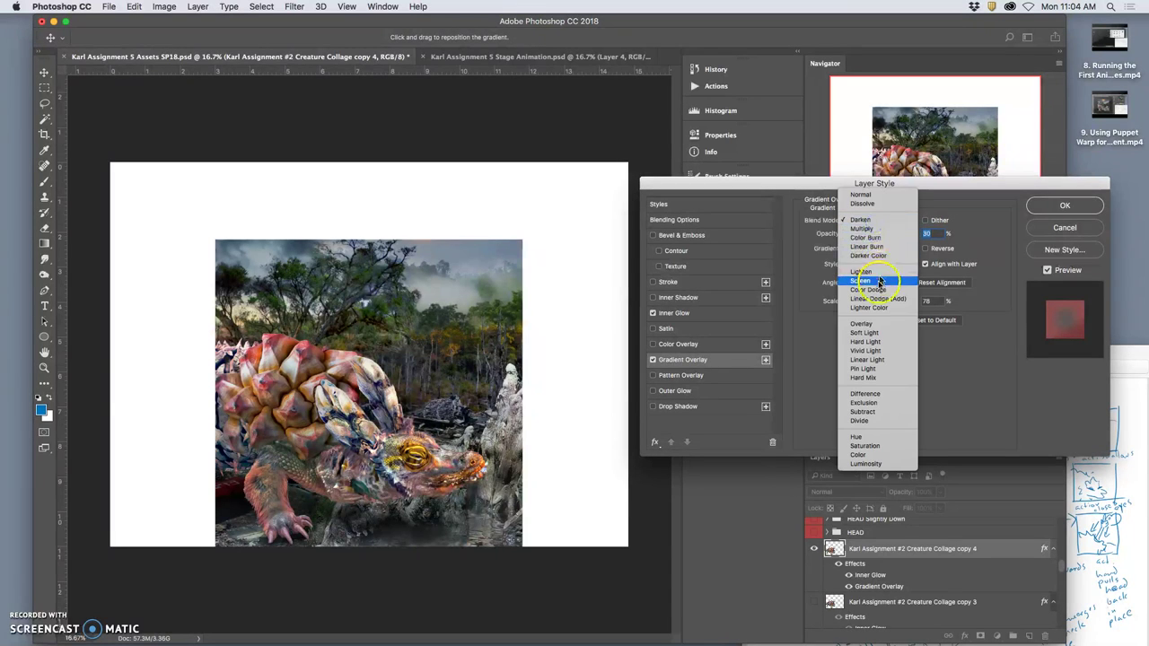
{"action": "left_click", "coordinate": [870, 327]}
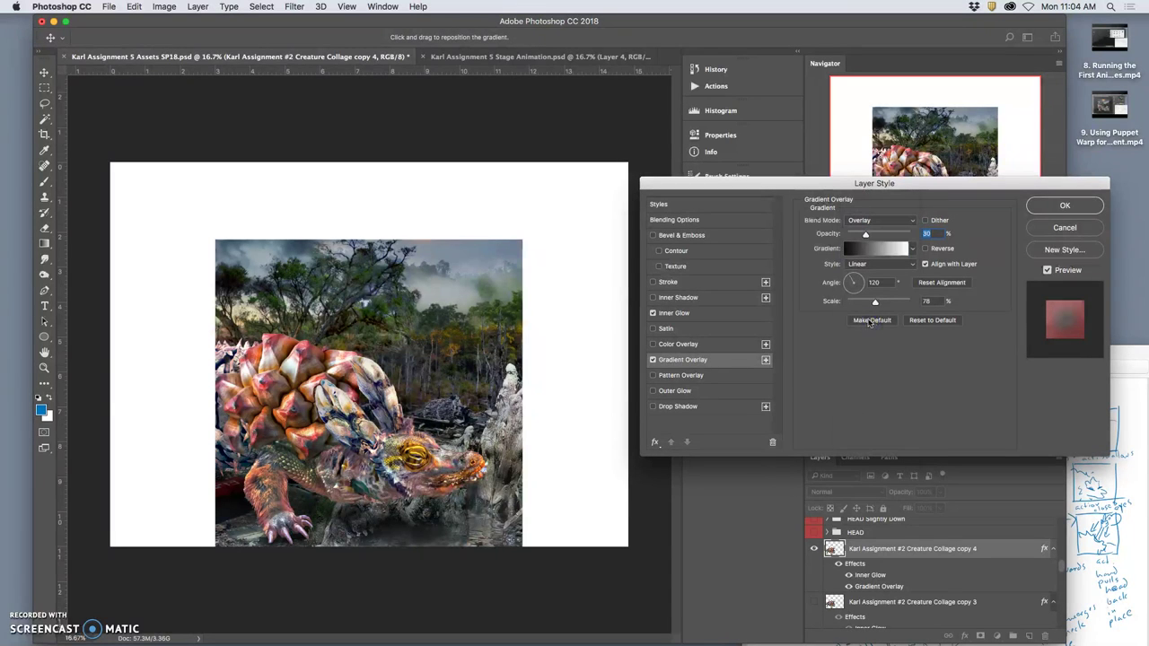
{"action": "left_click_drag", "start_coordinate": [866, 234], "coordinate": [862, 235]}
- Drop the trial Satin effect, reduce Inner Glow to about 63%, and apply the style
{"action": "left_click", "coordinate": [709, 329]}
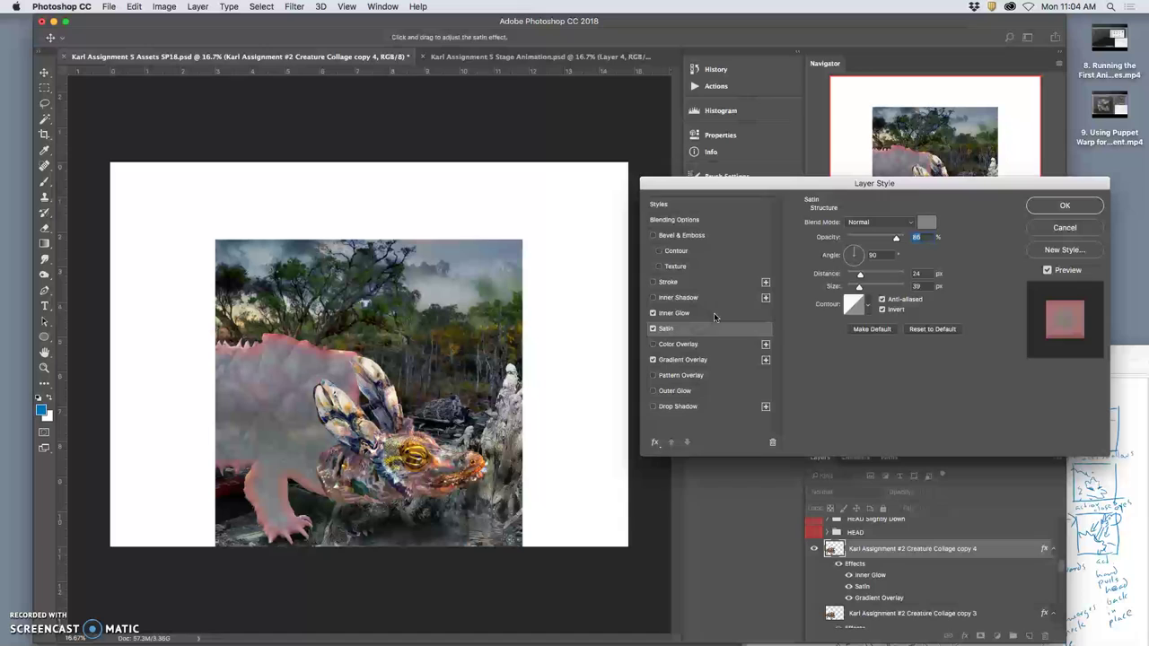
{"action": "left_click", "coordinate": [714, 312]}
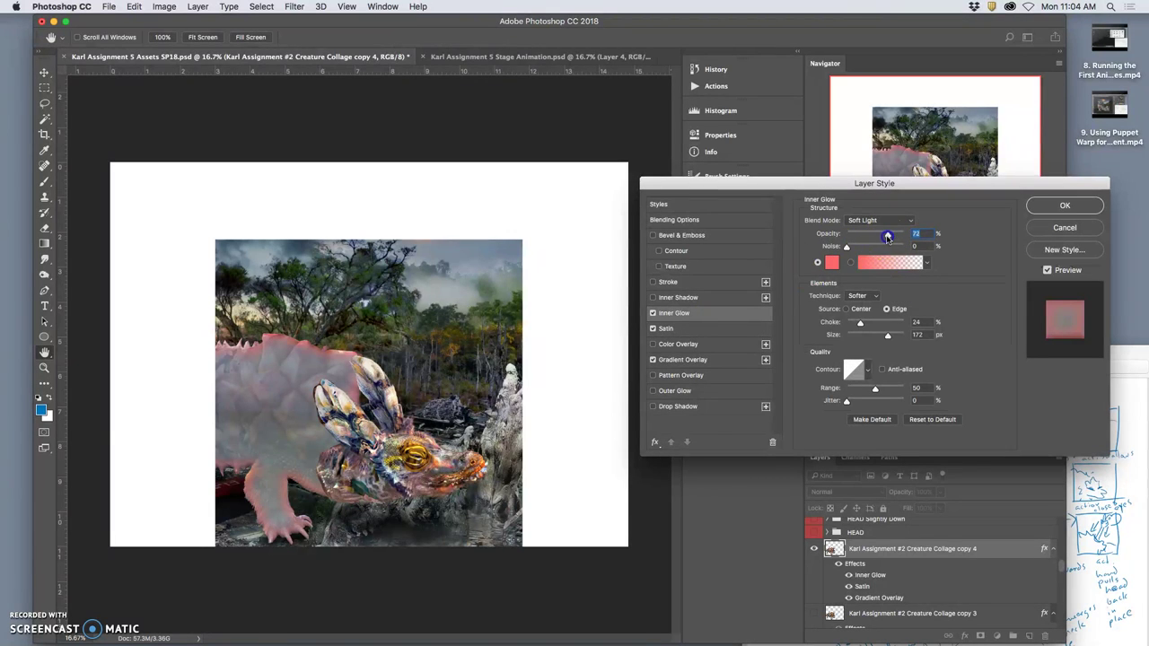
{"action": "left_click", "coordinate": [653, 327]}
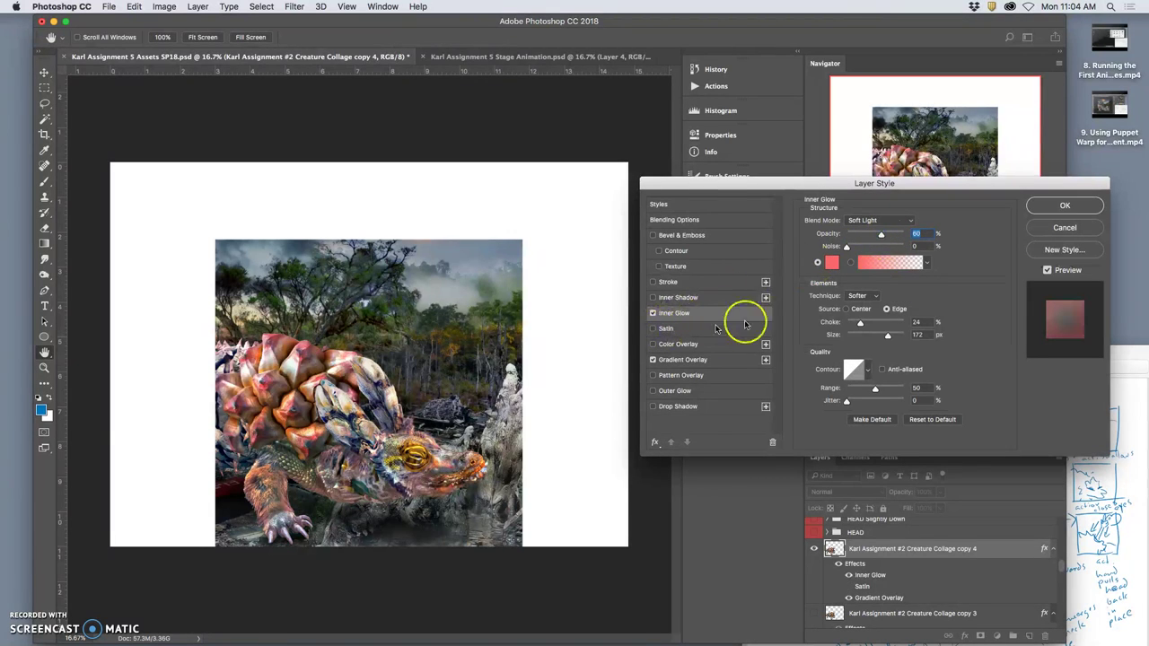
{"action": "left_click_drag", "start_coordinate": [881, 236], "coordinate": [877, 235]}
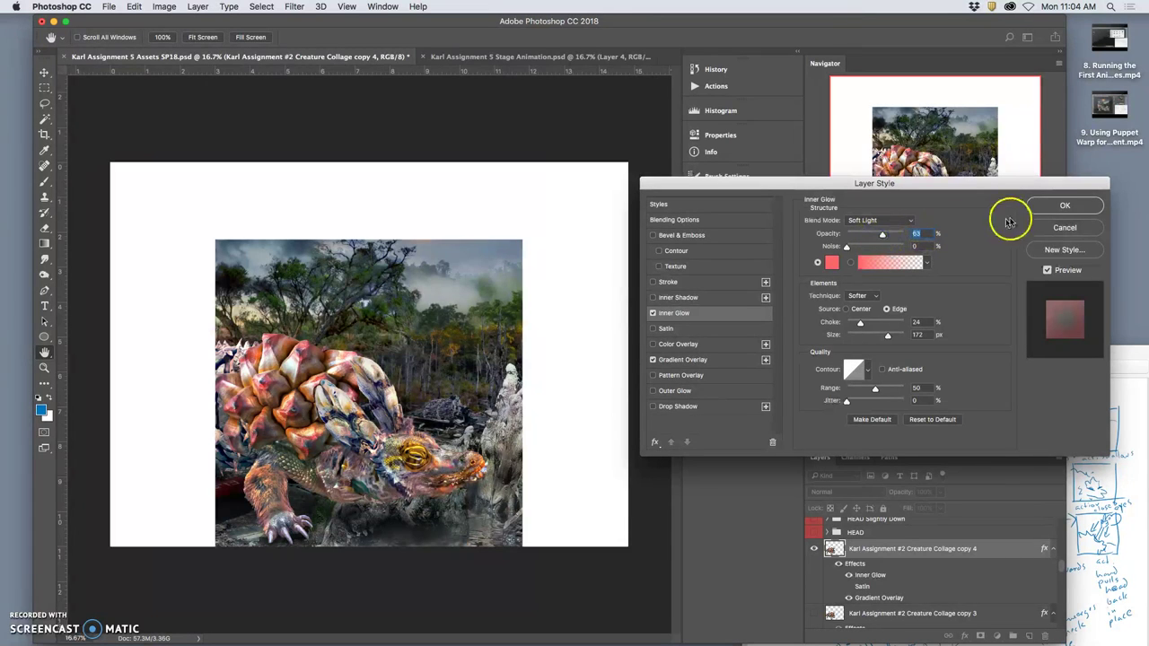
{"action": "left_click", "coordinate": [1062, 206]}
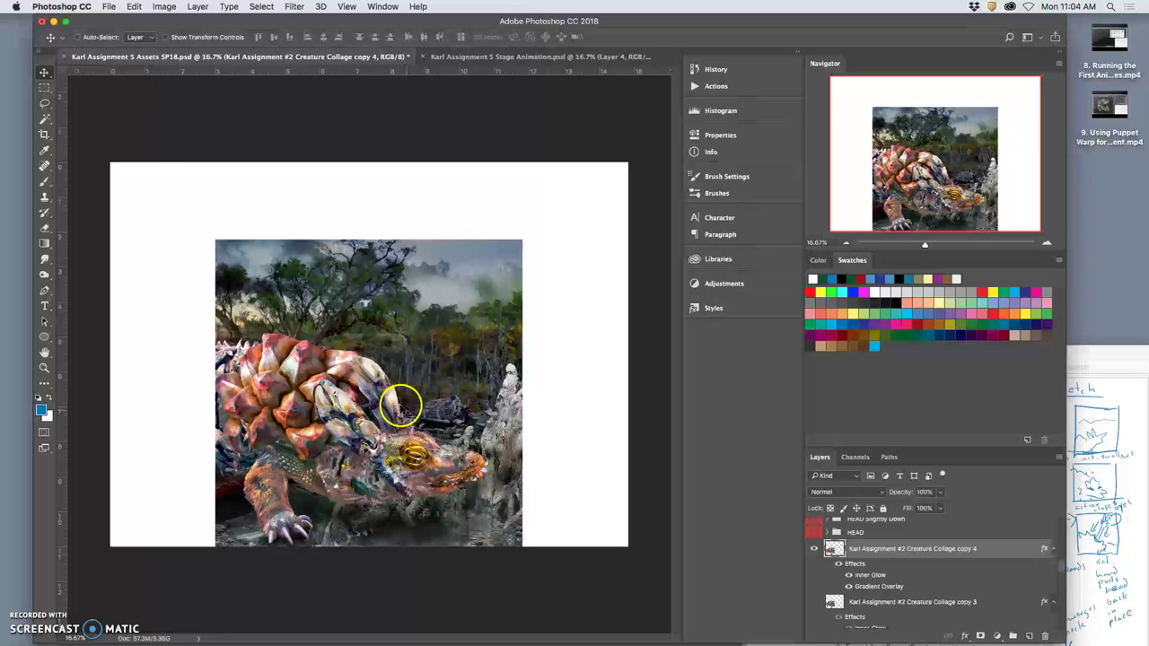
- Puppet Warp the creature, pinning and bending its back and shell
{"action": "left_click", "coordinate": [134, 6]}
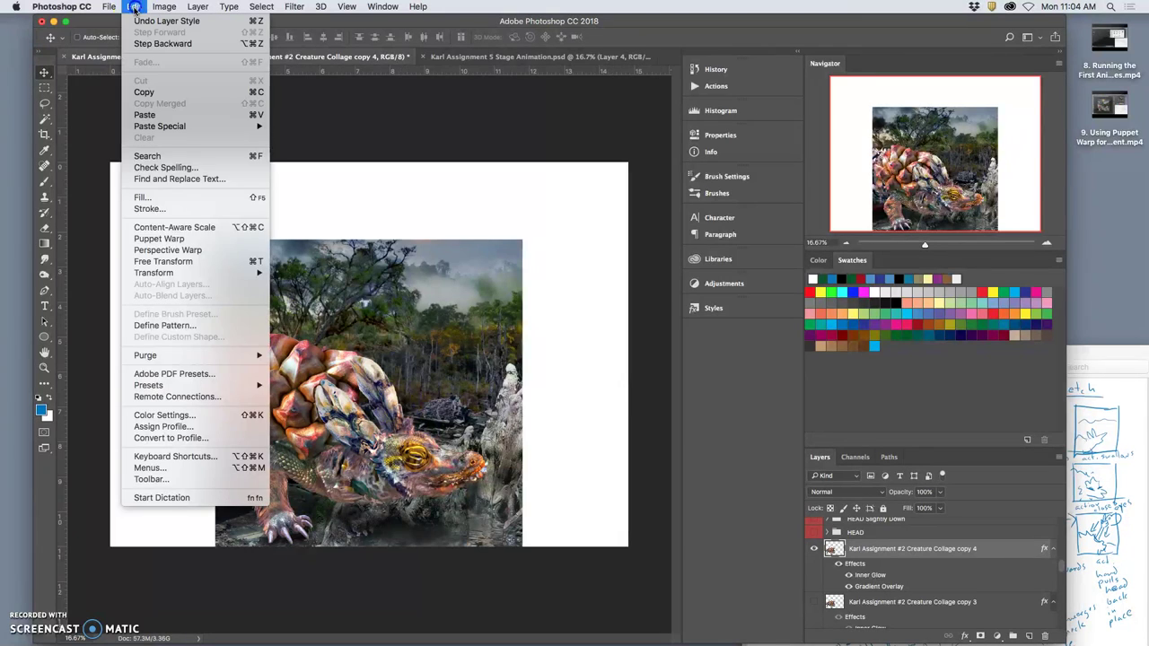
{"action": "left_click", "coordinate": [157, 238]}
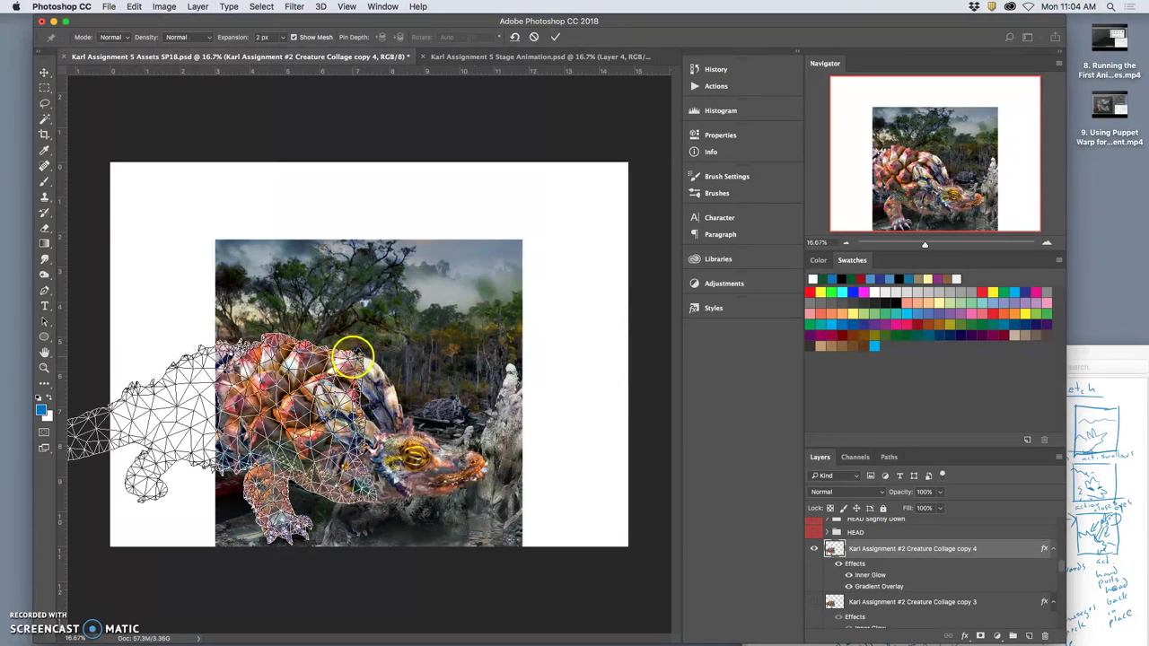
{"action": "left_click", "coordinate": [306, 344]}
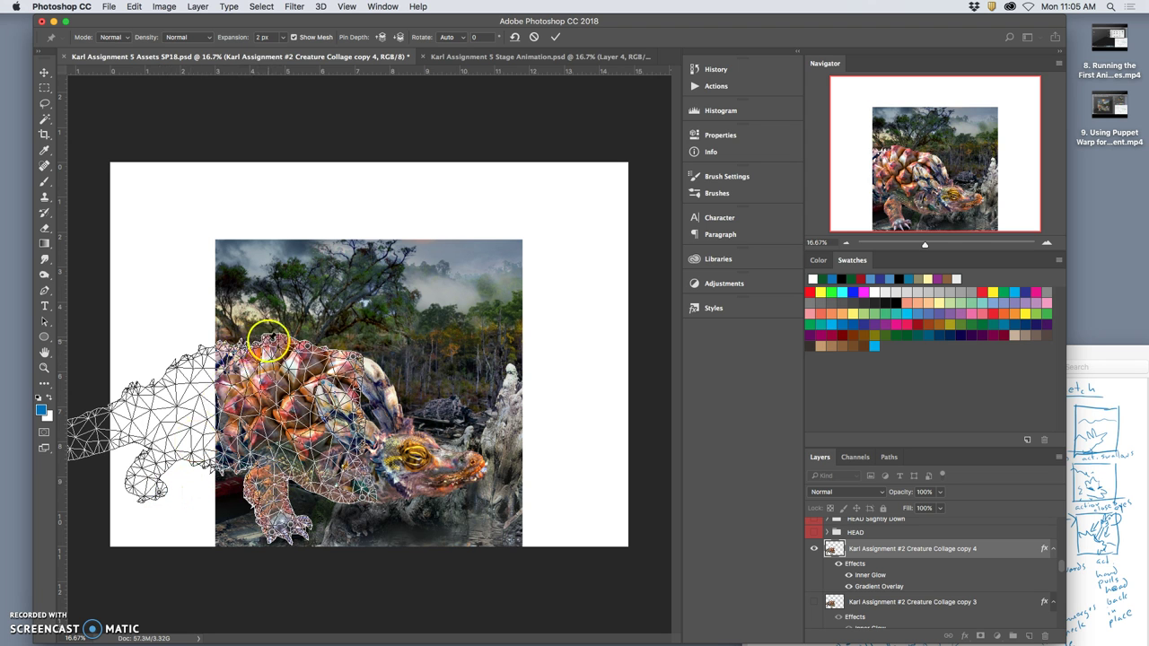
{"action": "left_click_drag", "start_coordinate": [269, 339], "coordinate": [362, 351]}
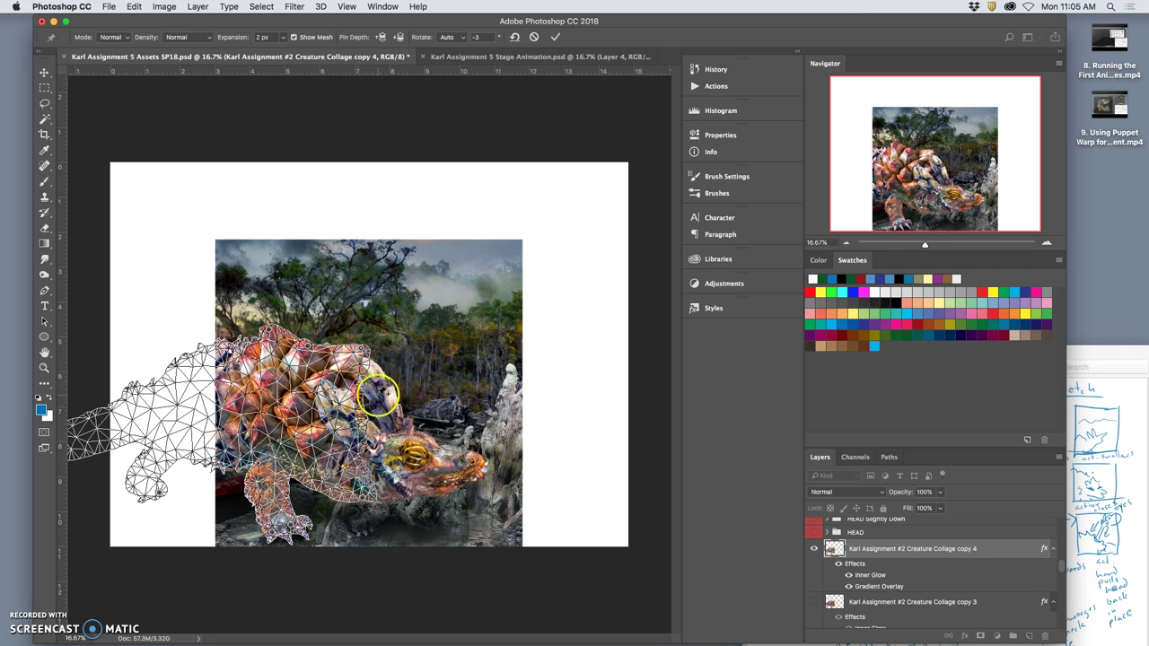
{"action": "left_click", "coordinate": [363, 403]}
{"action": "left_click_drag", "start_coordinate": [364, 403], "coordinate": [367, 396]}
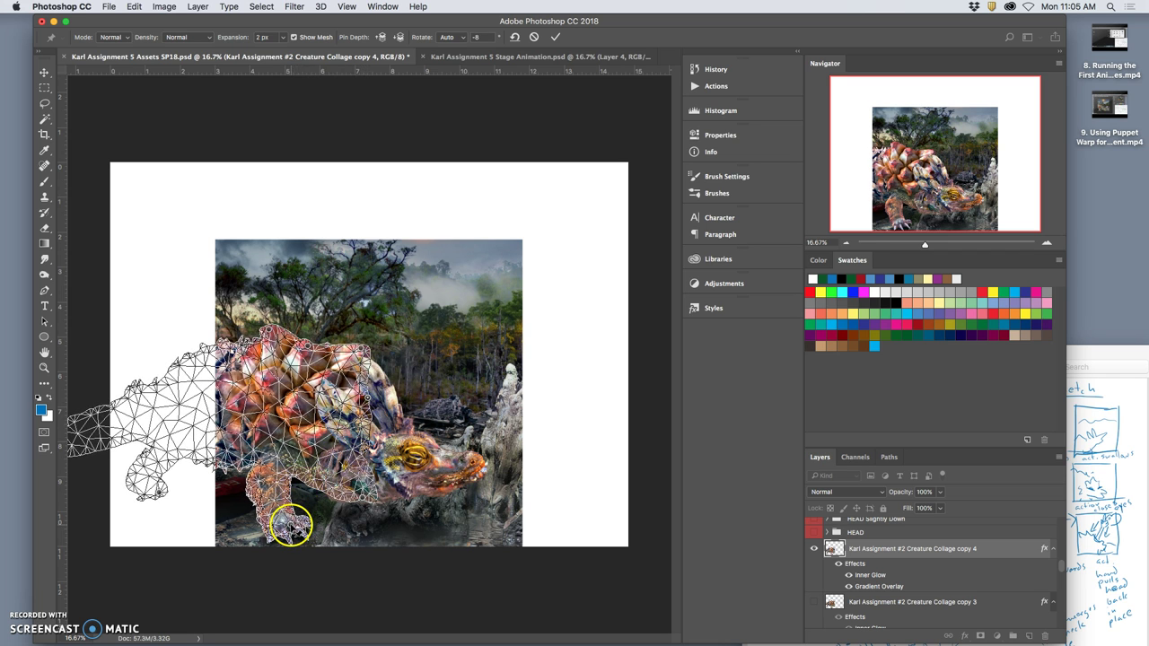
- Swing the front foot to reshape the leg, commit the warp, and nudge the layer
{"action": "mouse_move", "coordinate": [287, 525]}
{"action": "left_mouse_down"}
{"action": "mouse_move", "coordinate": [272, 529]}
{"action": "mouse_move", "coordinate": [299, 527]}
{"action": "mouse_move", "coordinate": [300, 513]}
{"action": "left_mouse_up"}
{"action": "left_click_drag", "start_coordinate": [359, 475], "coordinate": [377, 465]}
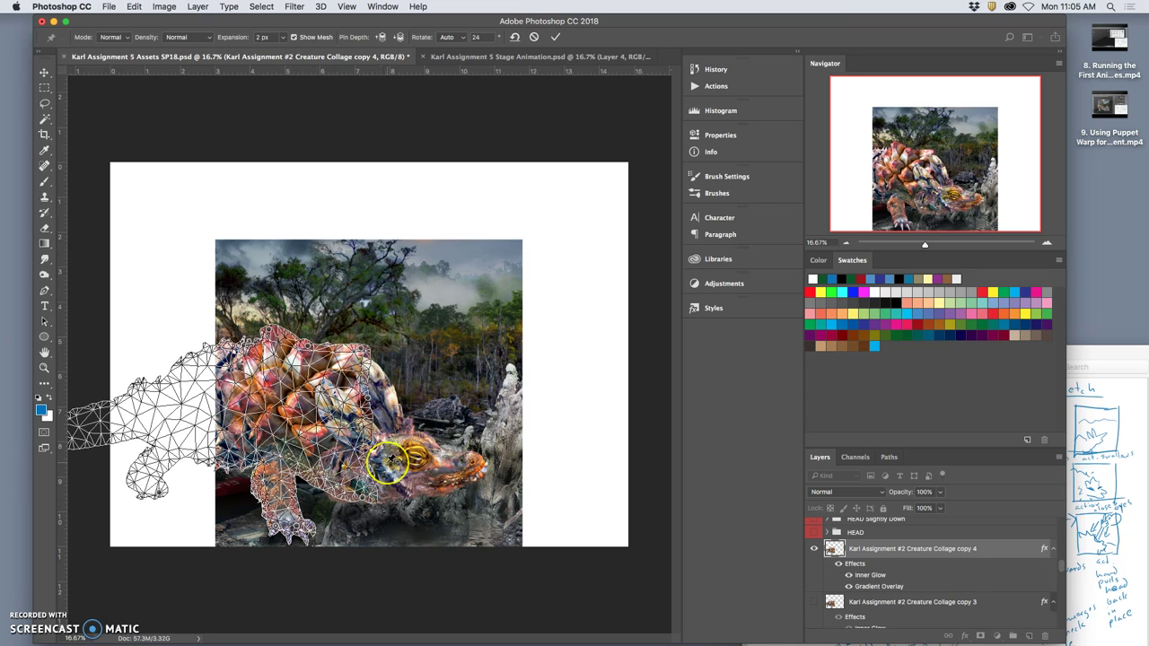
{"action": "key", "text": "Return"}
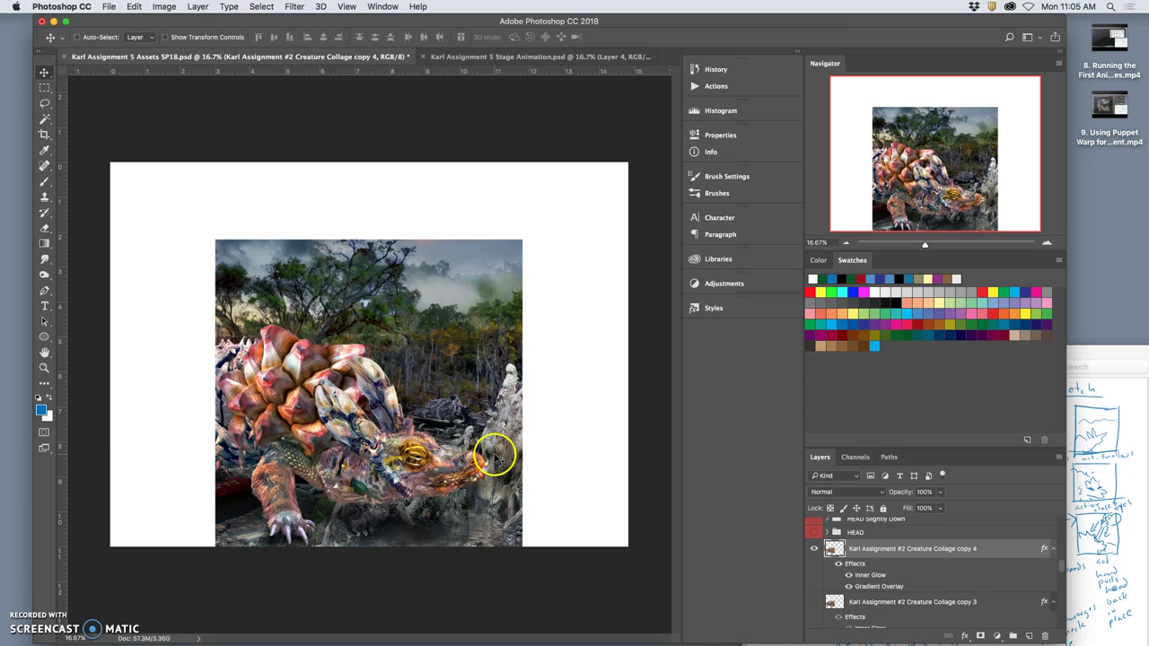
{"action": "left_click_drag", "start_coordinate": [495, 460], "coordinate": [499, 461]}
{"action": "left_click_drag", "start_coordinate": [290, 465], "coordinate": [300, 444]}
- Apply a second Puppet Warp pulling the hind leg down and right and tilting the head
{"action": "left_click", "coordinate": [136, 7]}
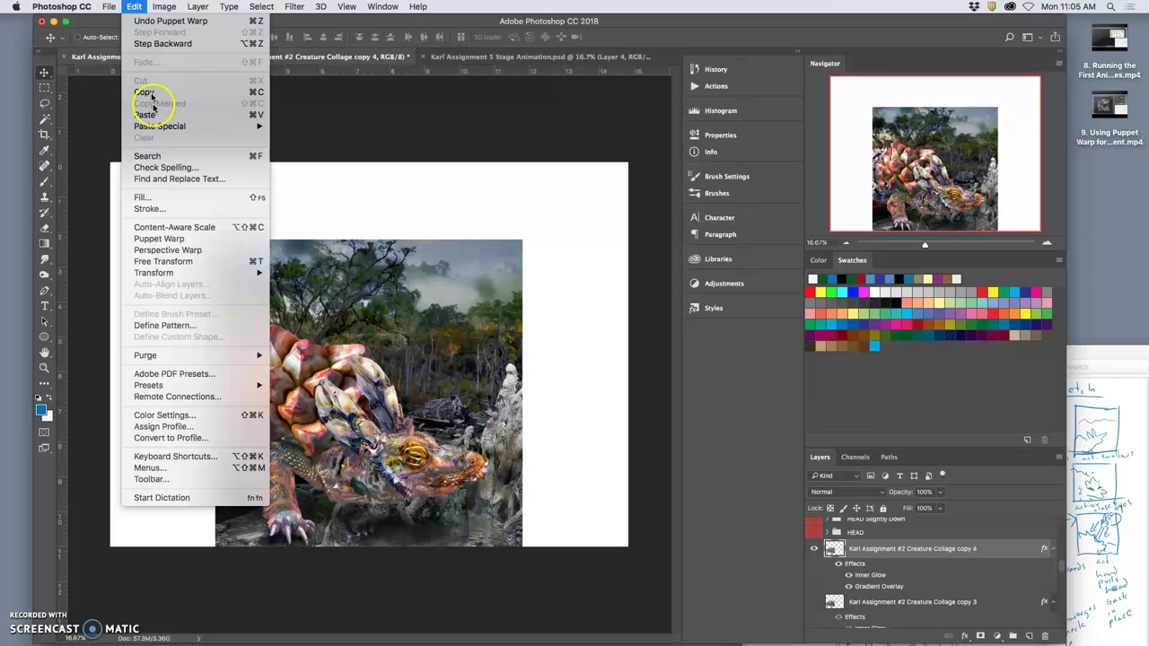
{"action": "left_click", "coordinate": [159, 239]}
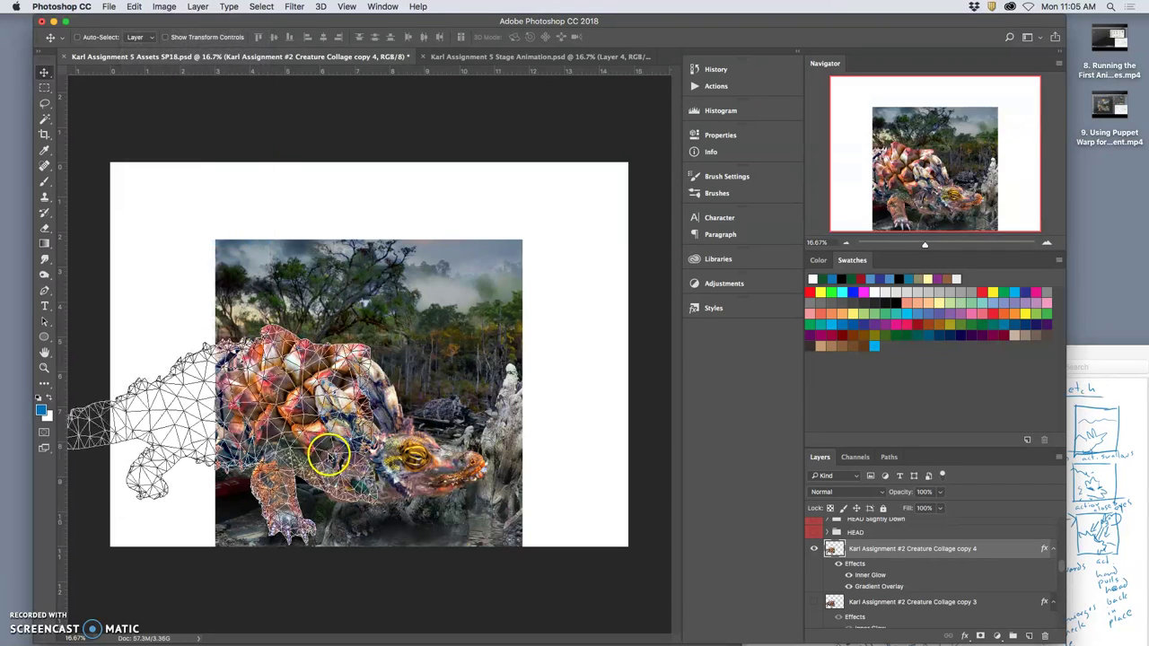
{"action": "left_click_drag", "start_coordinate": [316, 496], "coordinate": [304, 527]}
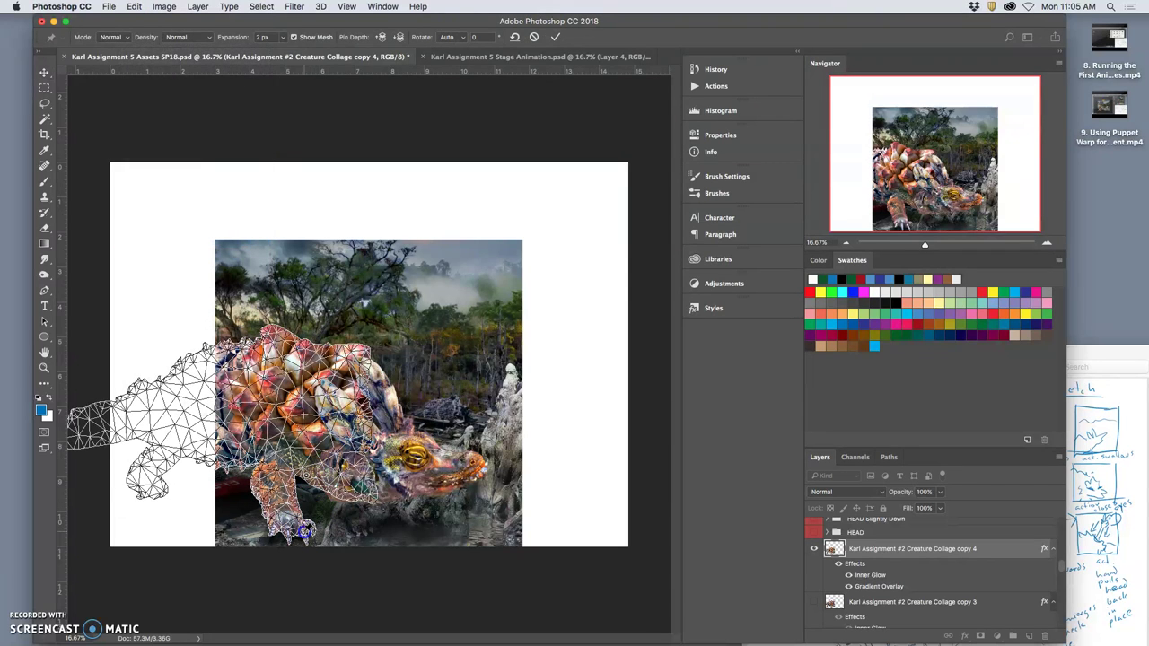
{"action": "left_click_drag", "start_coordinate": [261, 485], "coordinate": [307, 482]}
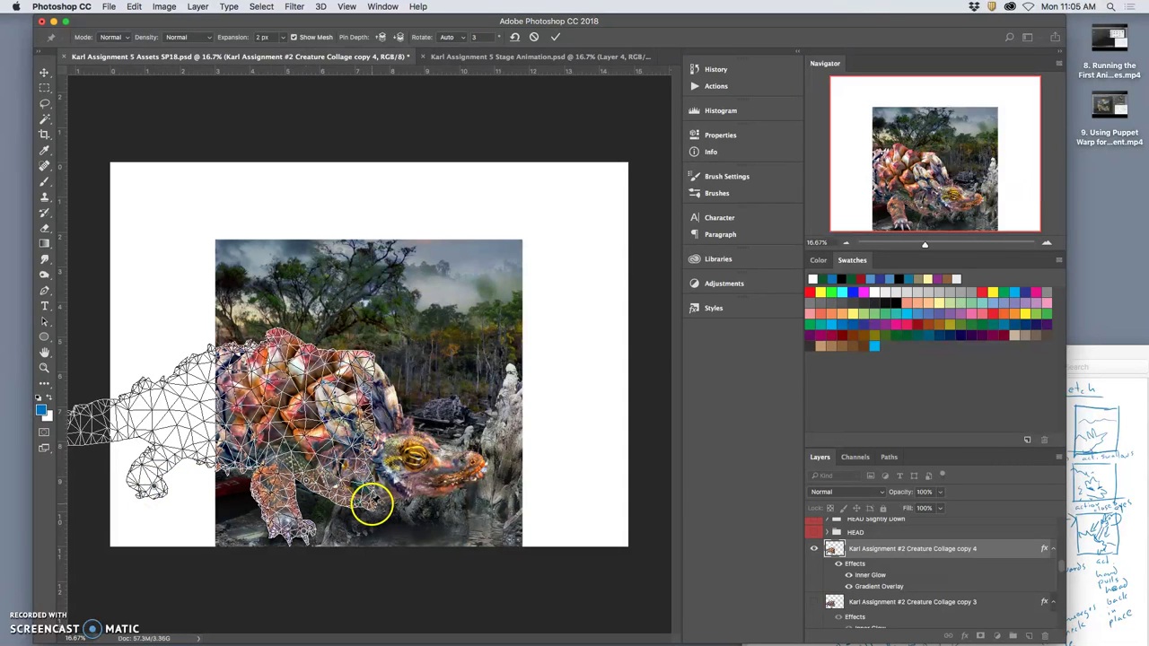
{"action": "mouse_move", "coordinate": [371, 503]}
{"action": "left_mouse_down"}
{"action": "mouse_move", "coordinate": [386, 489]}
{"action": "mouse_move", "coordinate": [370, 504]}
{"action": "left_mouse_up"}
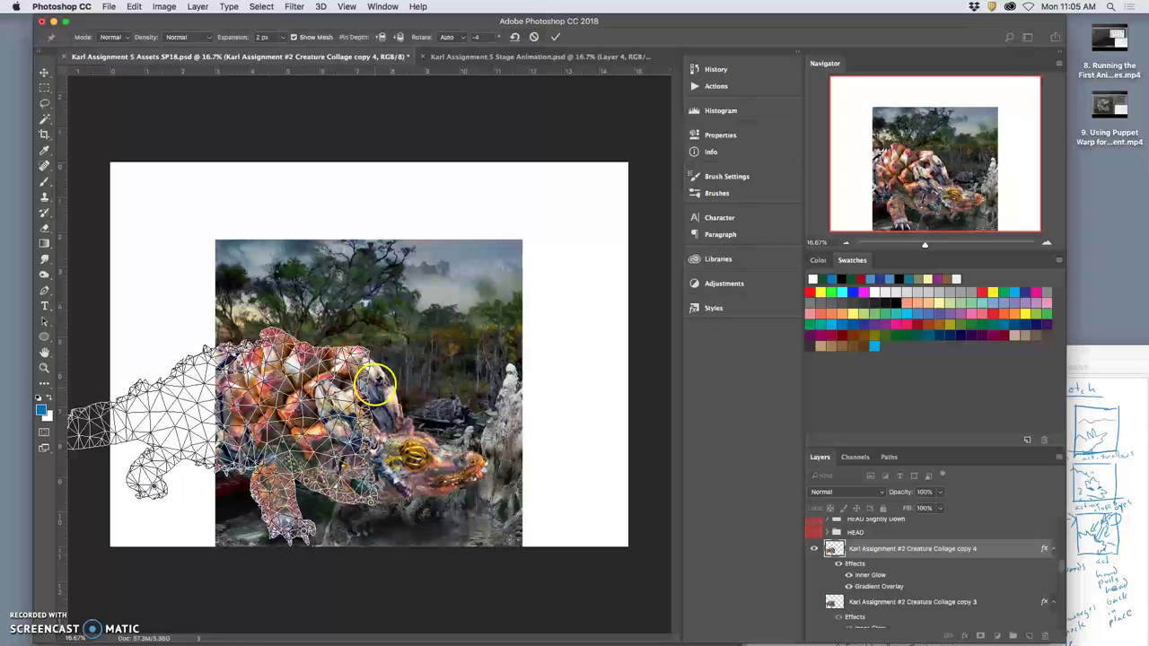
{"action": "left_click", "coordinate": [325, 321]}
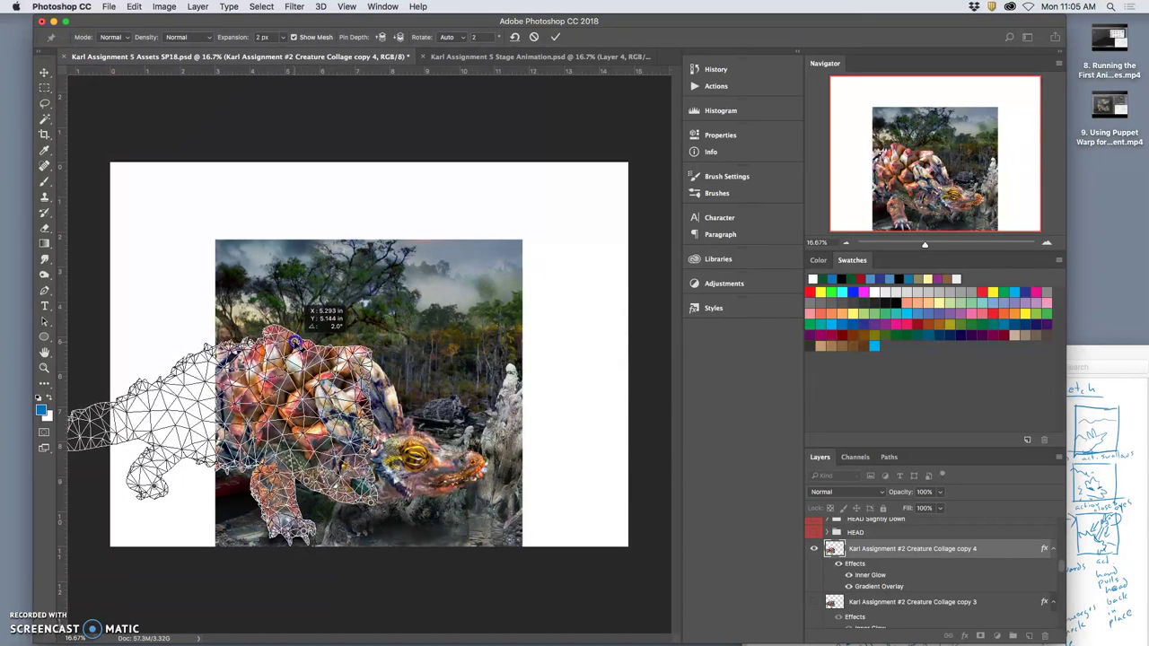
{"action": "key", "text": "h"}
{"action": "key", "text": "Return"}
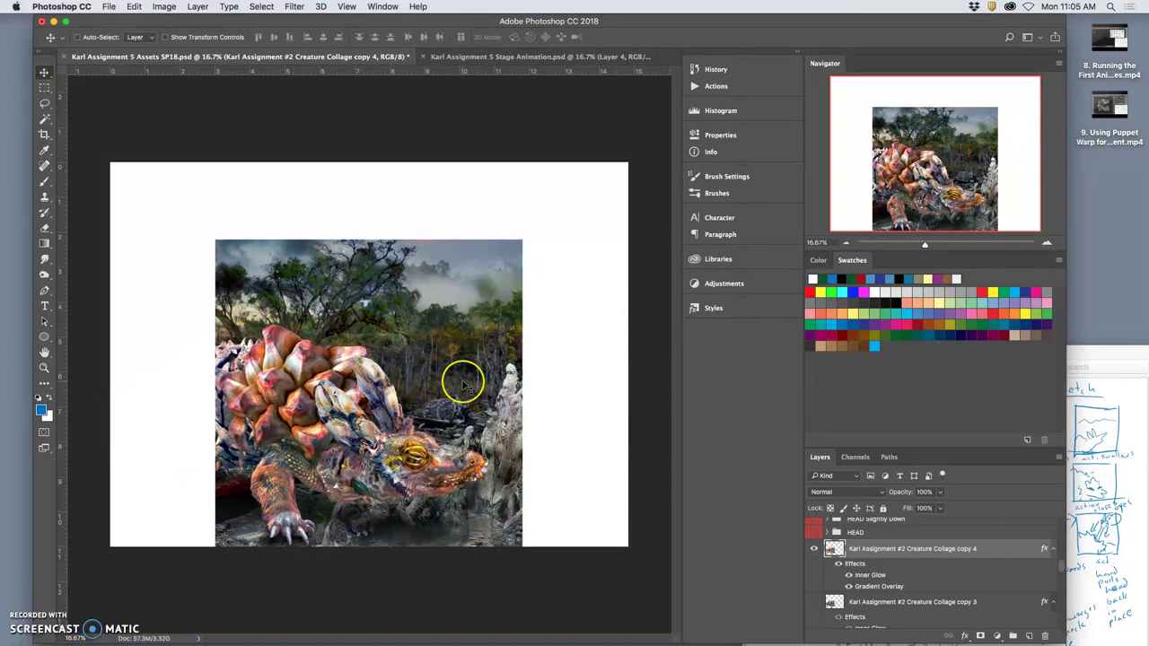
{"action": "key", "text": "super"}
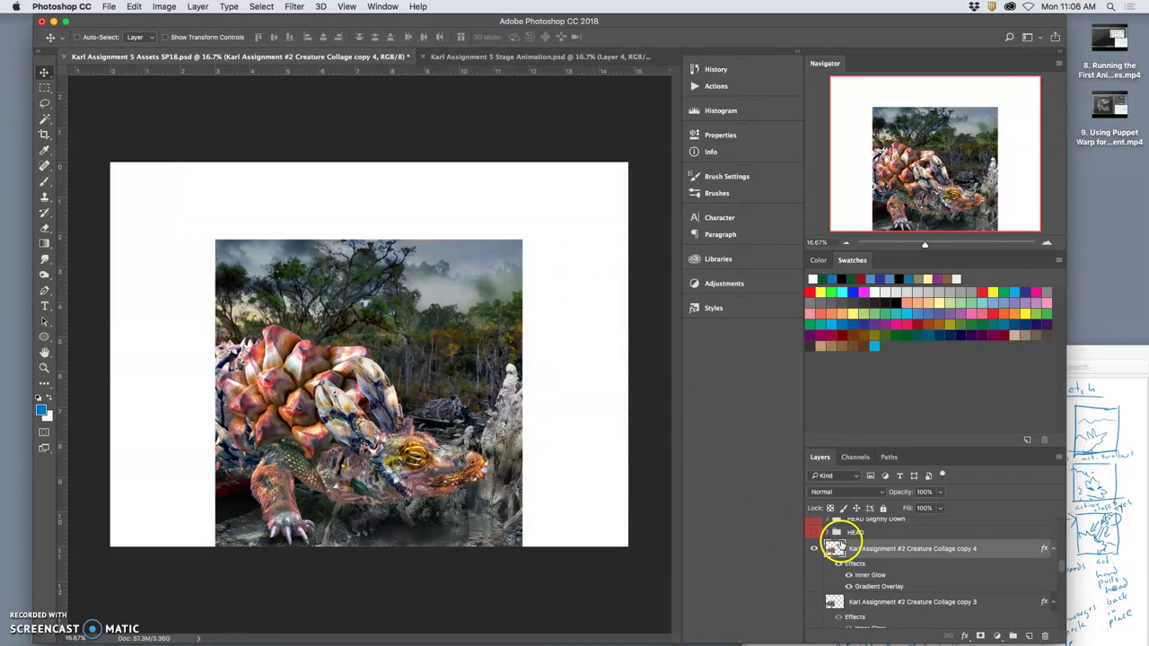
- Show the SUNSET layer's orange glow and hide Layer 3 copy
{"action": "scroll", "coordinate": [885, 586], "scroll_direction": "down", "scroll_amount": 10}
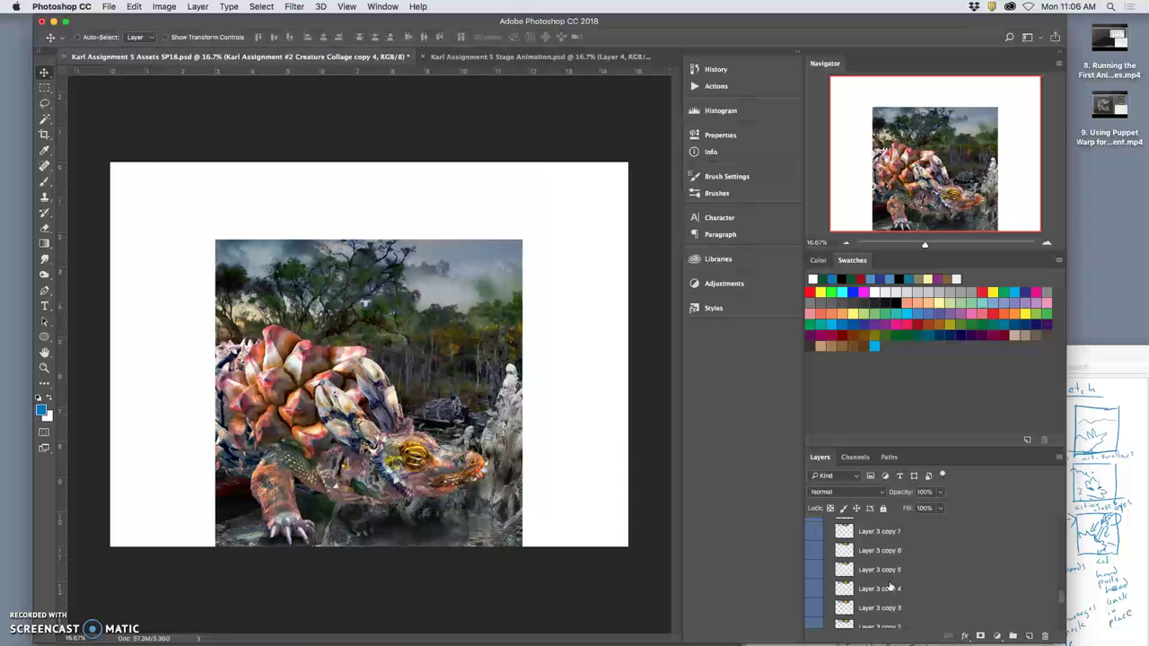
{"action": "scroll", "coordinate": [890, 585], "scroll_direction": "down", "scroll_amount": 3}
{"action": "left_click", "coordinate": [844, 596]}
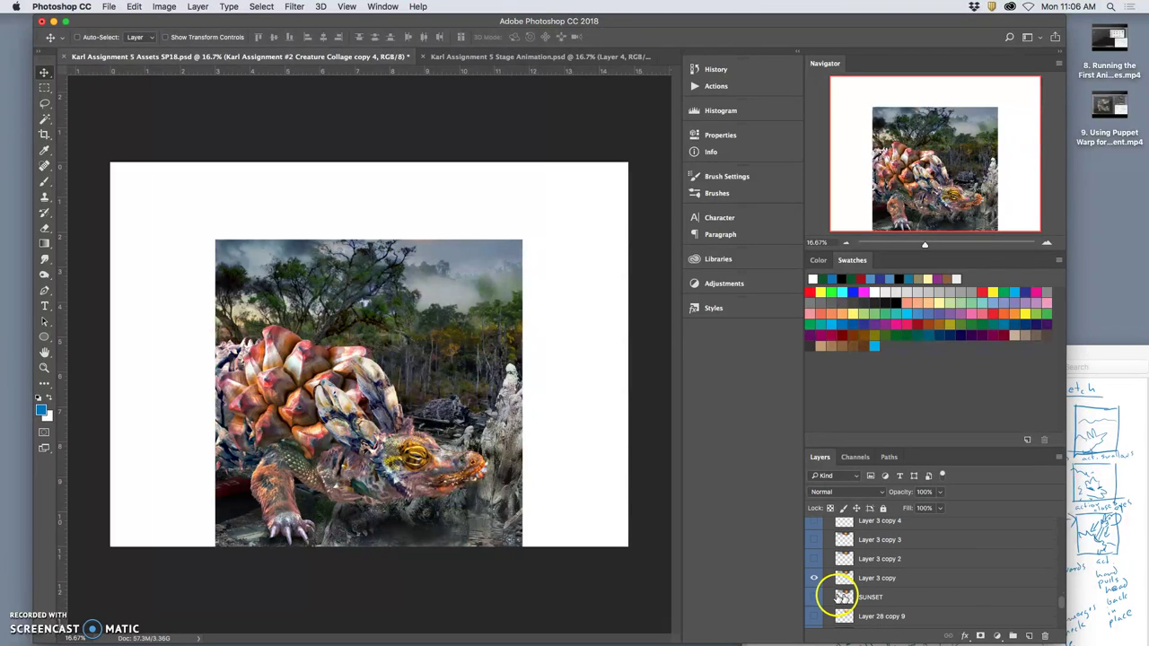
{"action": "left_click", "coordinate": [813, 598]}
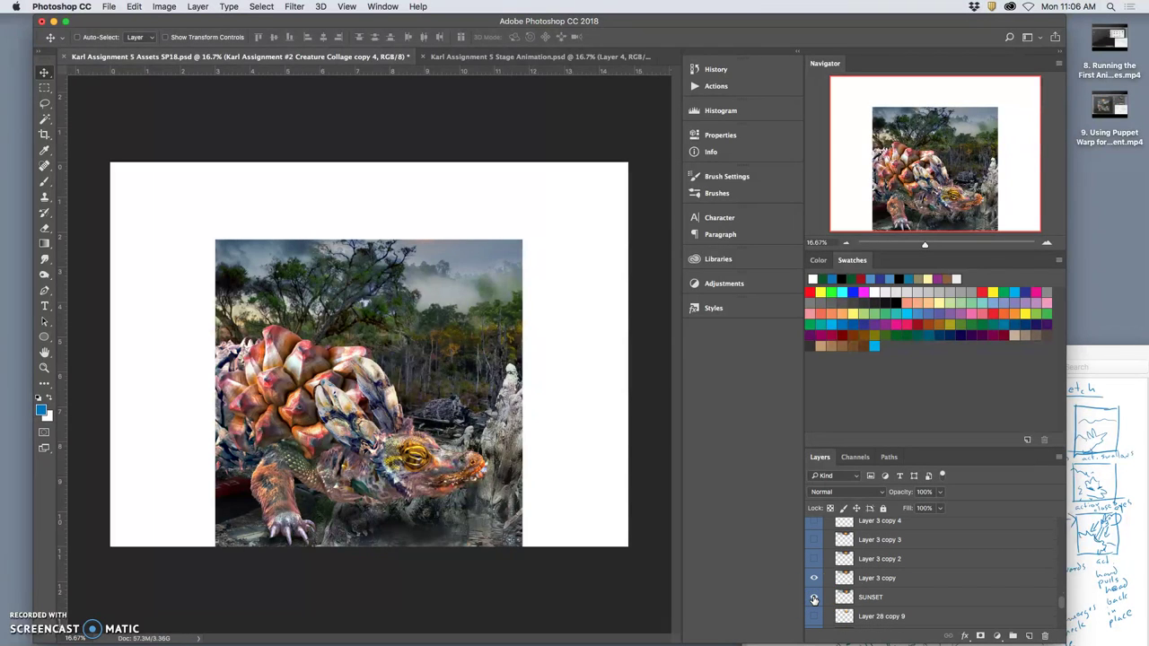
{"action": "left_click", "coordinate": [814, 579]}
{"action": "scroll", "coordinate": [910, 597], "scroll_direction": "down", "scroll_amount": 1}
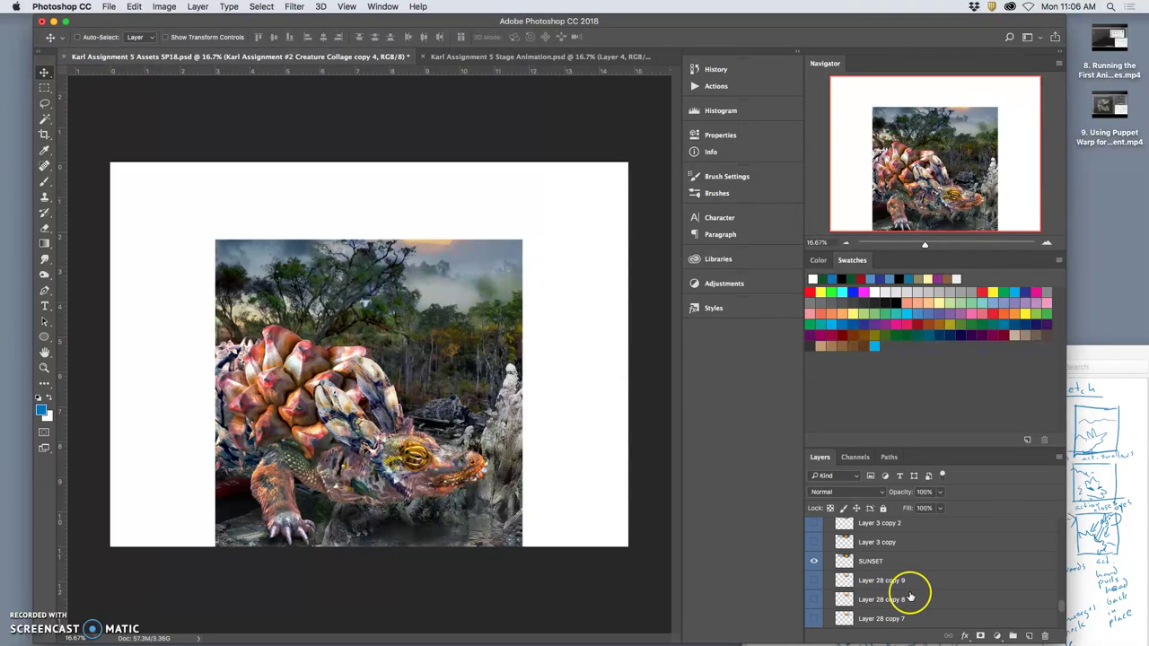
{"action": "scroll", "coordinate": [911, 597], "scroll_direction": "up", "scroll_amount": 10}
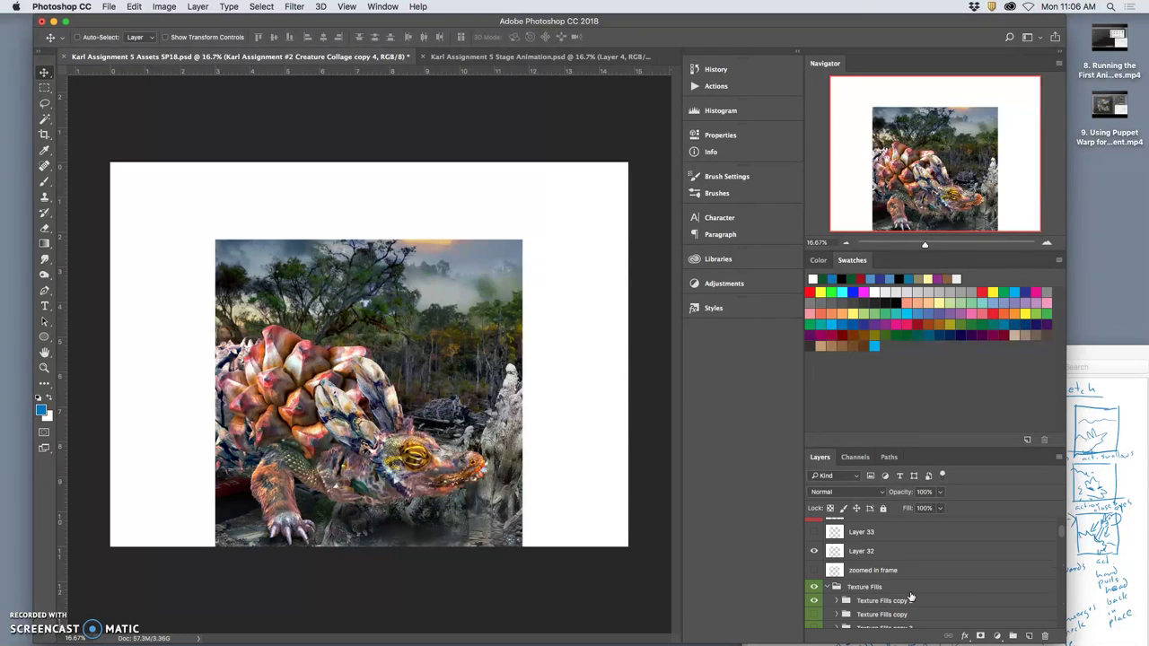
- Select Layer 32 and briefly show Layer 33 for comparison before hiding it
{"action": "left_click", "coordinate": [881, 582]}
{"action": "left_click", "coordinate": [813, 555]}
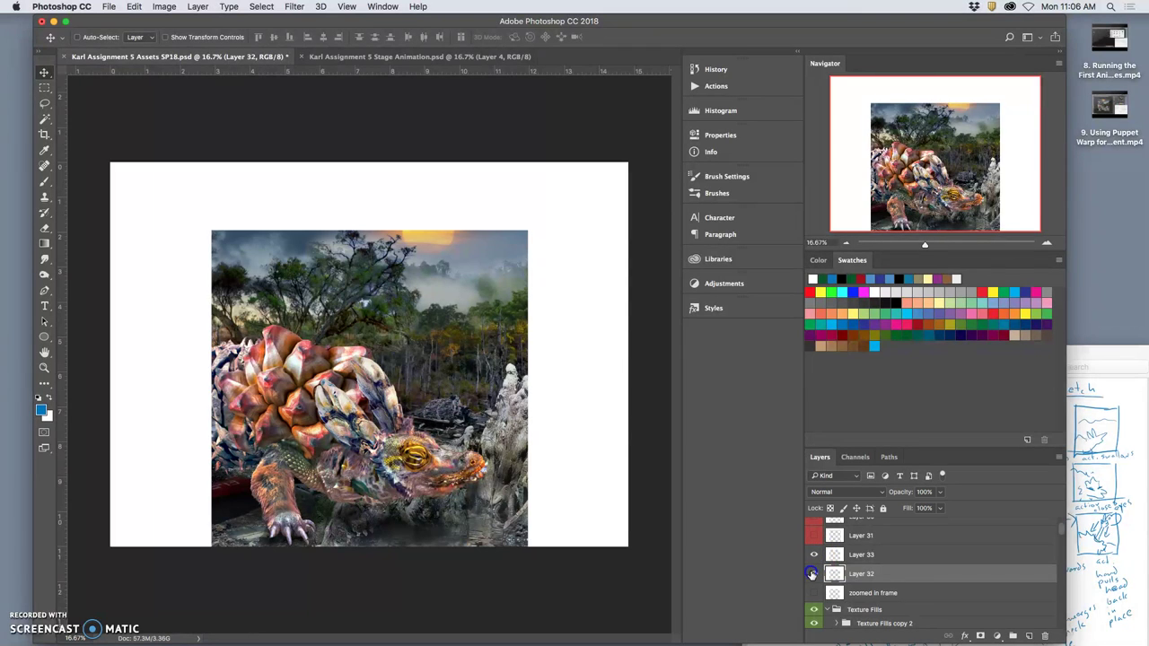
{"action": "left_click", "coordinate": [873, 575]}
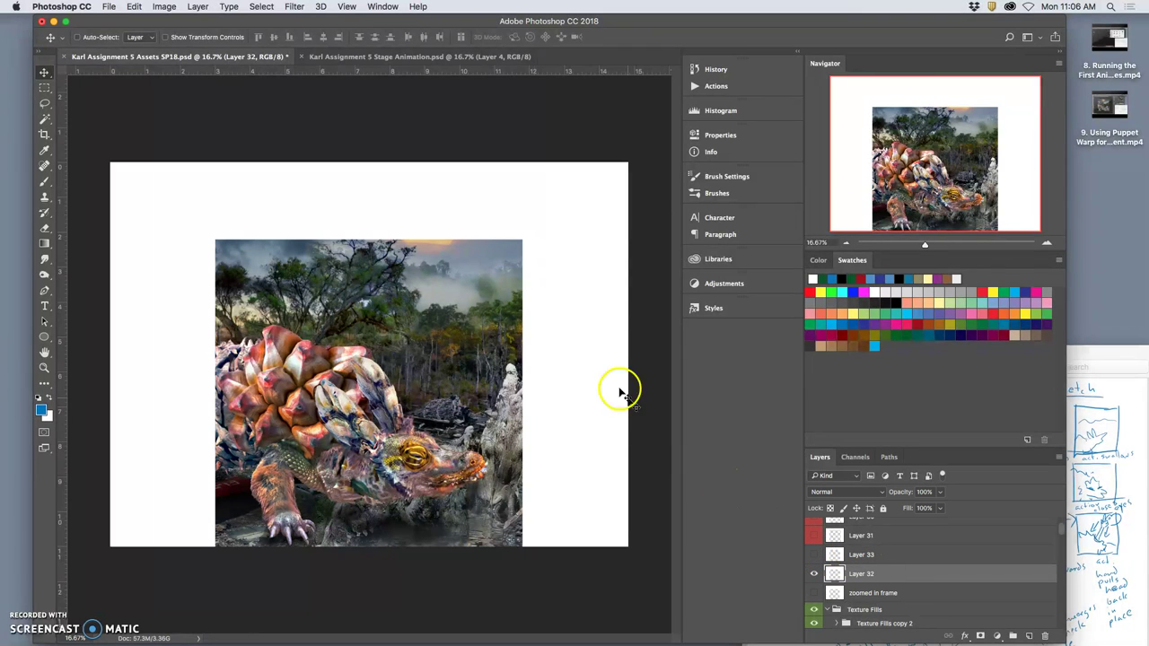
- Magic Wand the canvas, stamp visible layers into Layer 34, and paste it into Stage Animation
{"action": "left_click", "coordinate": [44, 118]}
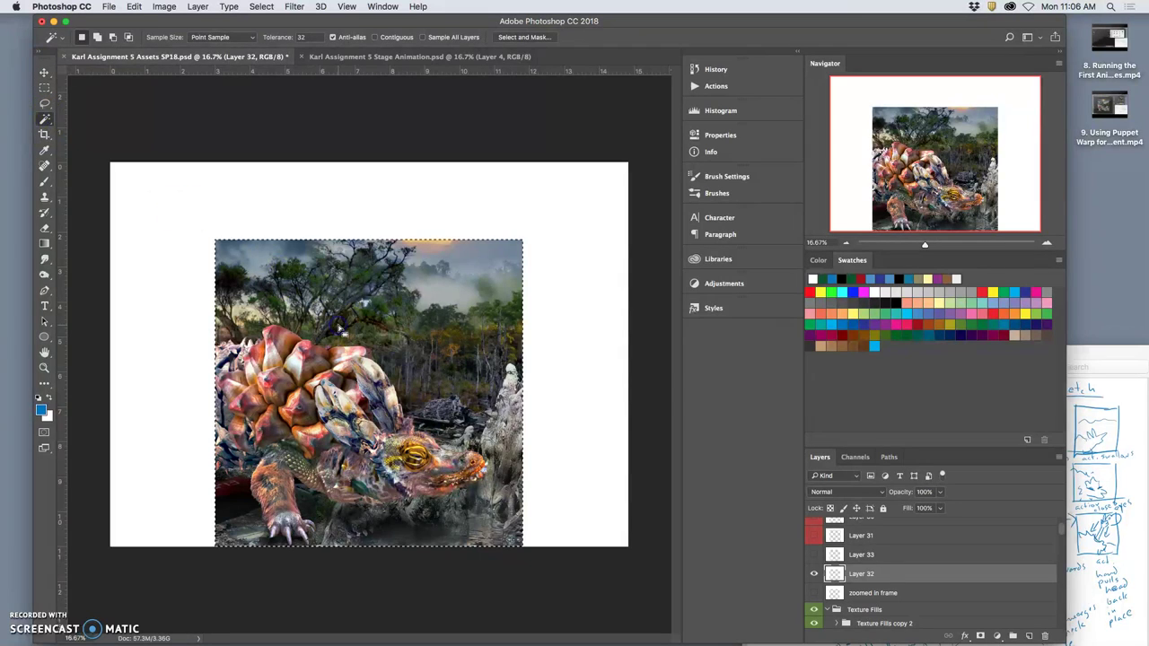
{"action": "left_click", "coordinate": [342, 328]}
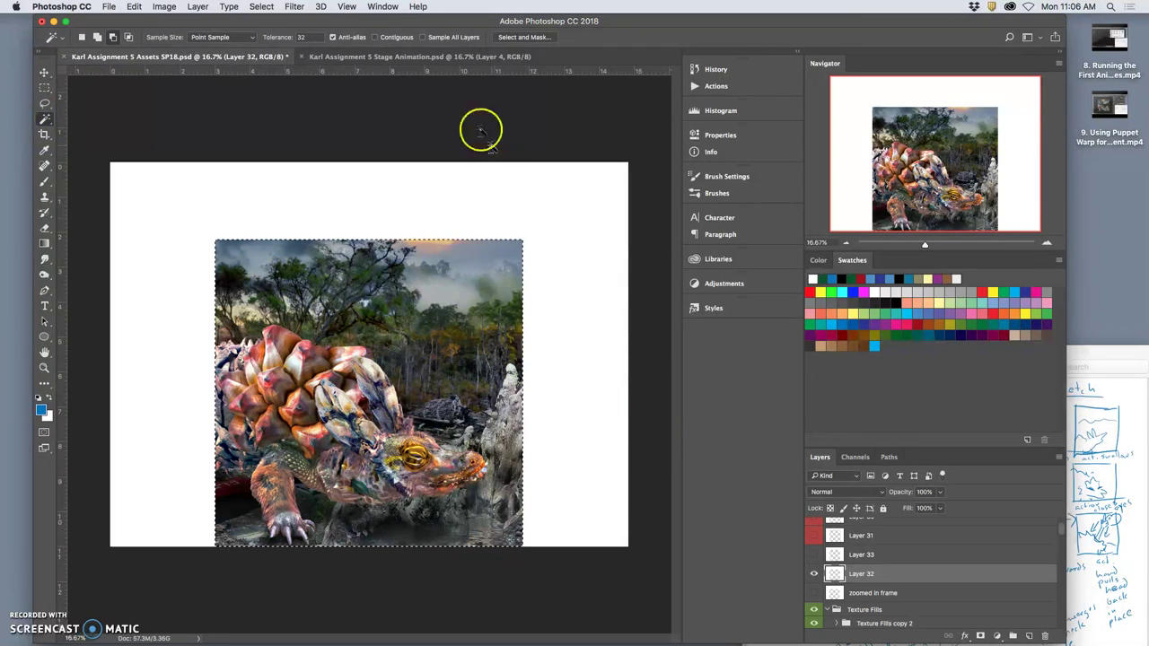
{"action": "left_click", "coordinate": [197, 6]}
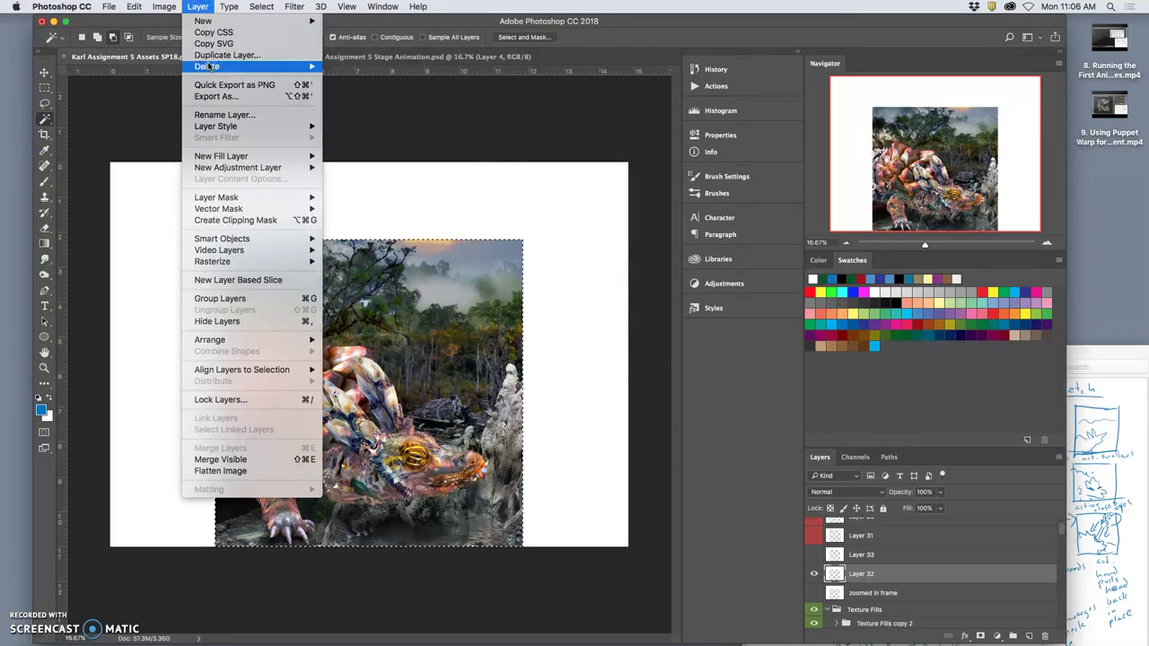
{"action": "left_click", "coordinate": [252, 459]}
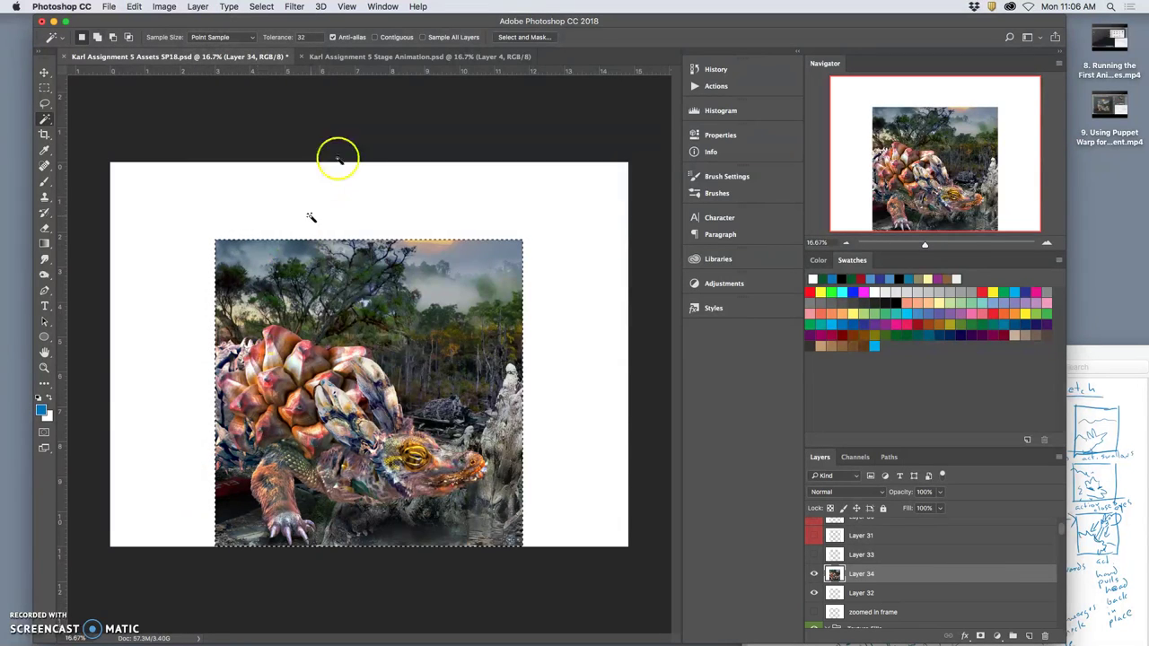
{"action": "left_click", "coordinate": [387, 56]}
{"action": "key", "text": "super+v"}
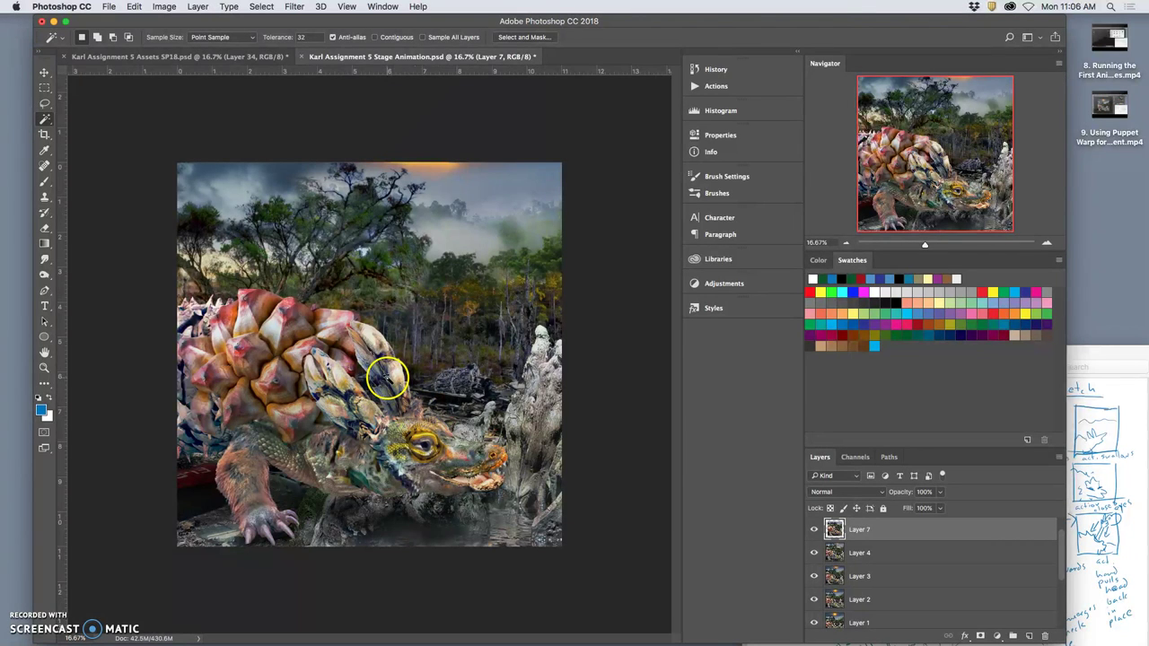
- Place Layer 7 above Layer 6, shift it up-right, and scale it to about 125.6%
{"action": "left_click", "coordinate": [43, 72]}
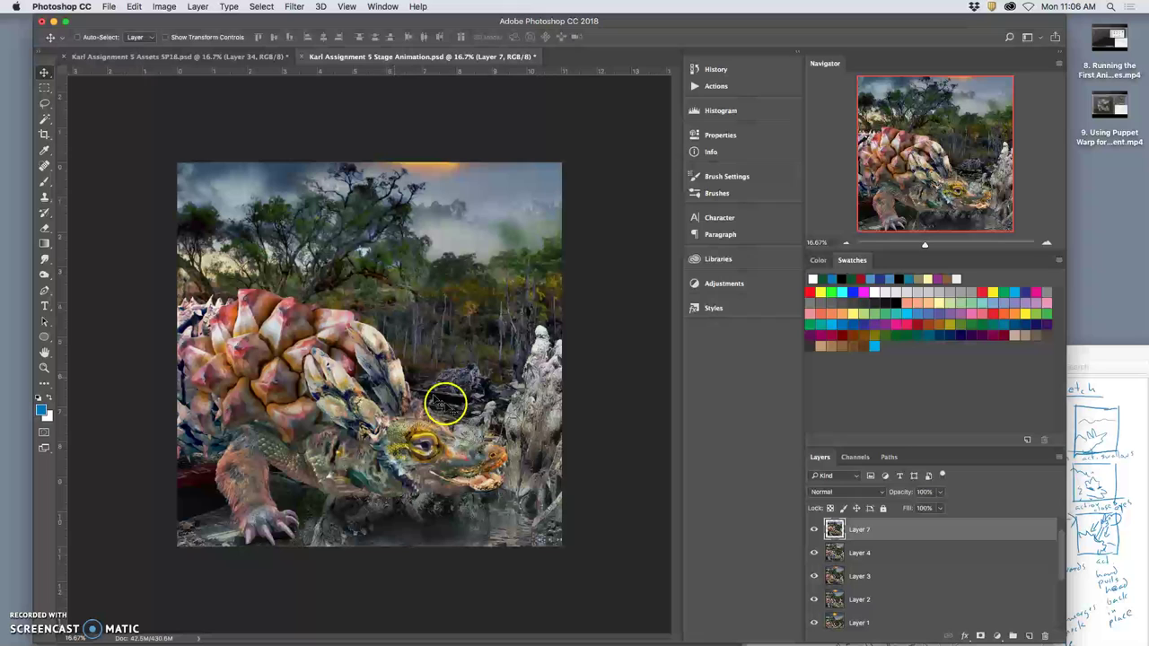
{"action": "scroll", "coordinate": [869, 537], "scroll_direction": "up", "scroll_amount": 1}
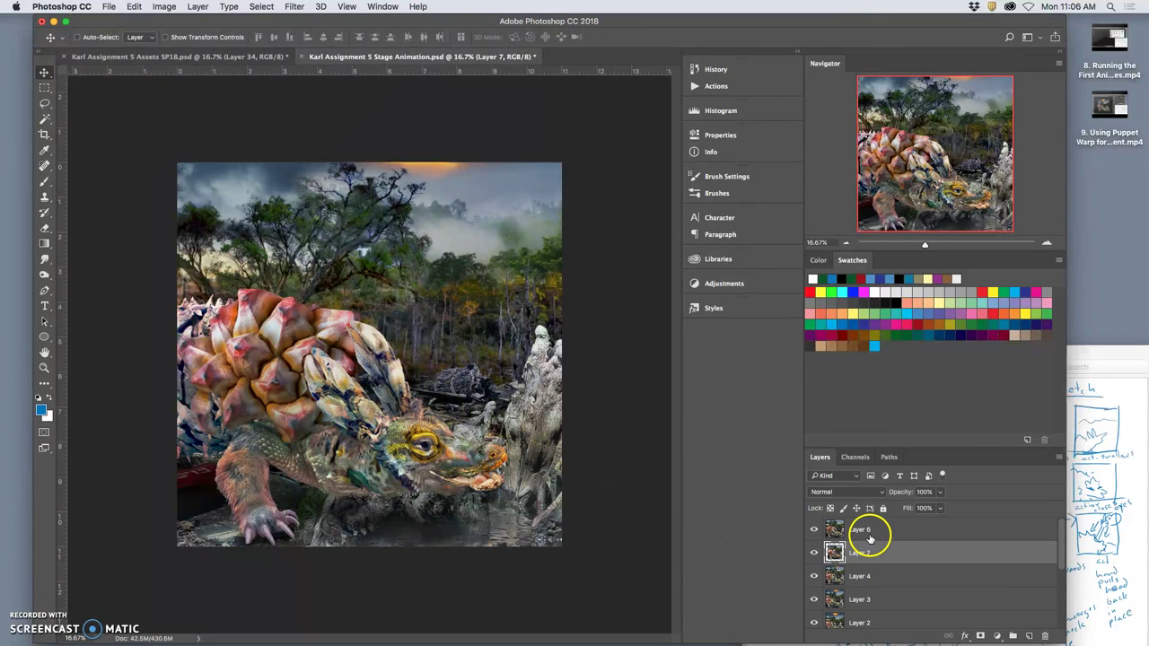
{"action": "left_click_drag", "start_coordinate": [864, 554], "coordinate": [860, 528]}
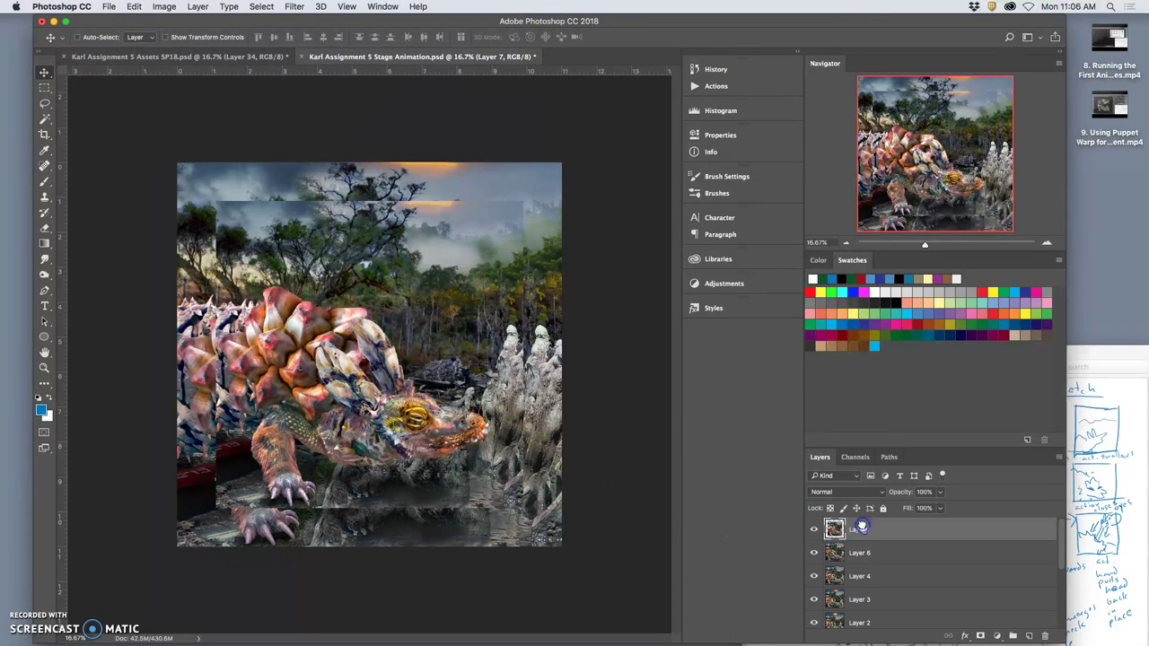
{"action": "left_click_drag", "start_coordinate": [337, 341], "coordinate": [376, 306]}
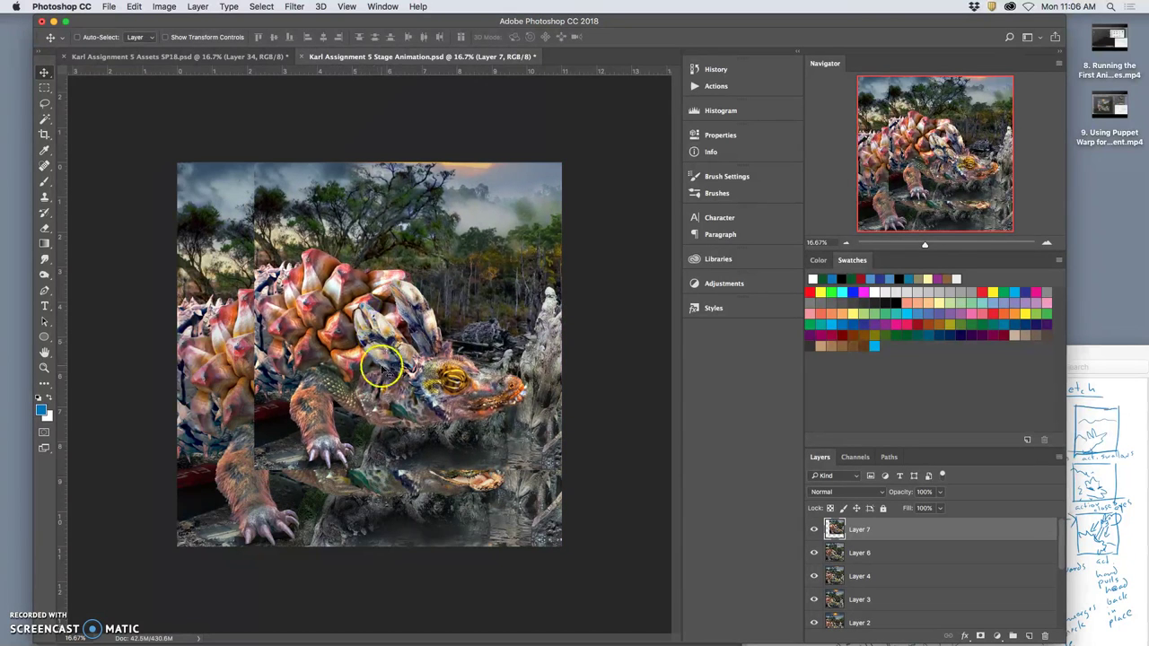
{"action": "key", "text": "ctrl+t"}
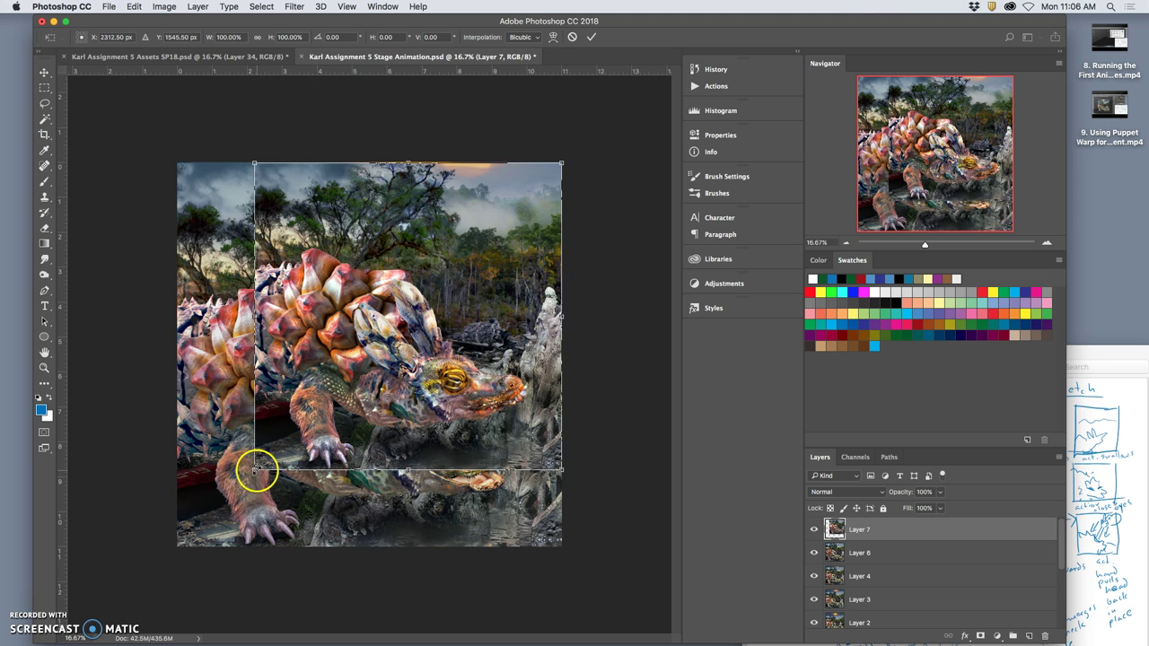
{"action": "left_click_drag", "start_coordinate": [255, 469], "coordinate": [170, 541]}
{"action": "left_click", "coordinate": [207, 530]}
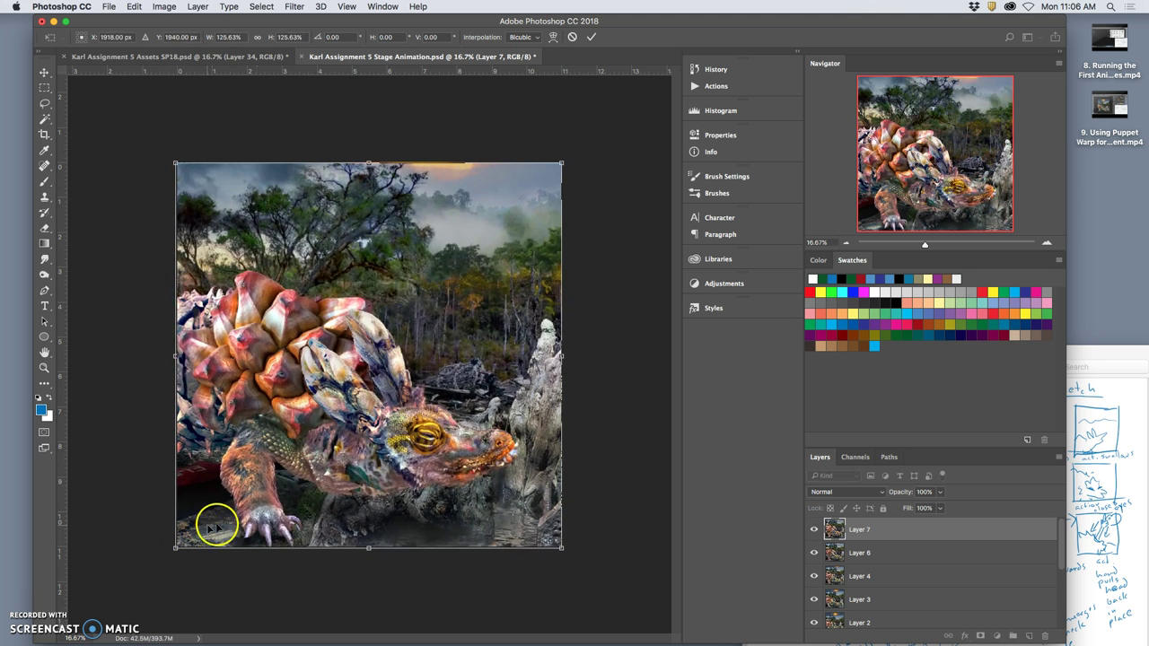
{"action": "key", "text": "Return"}
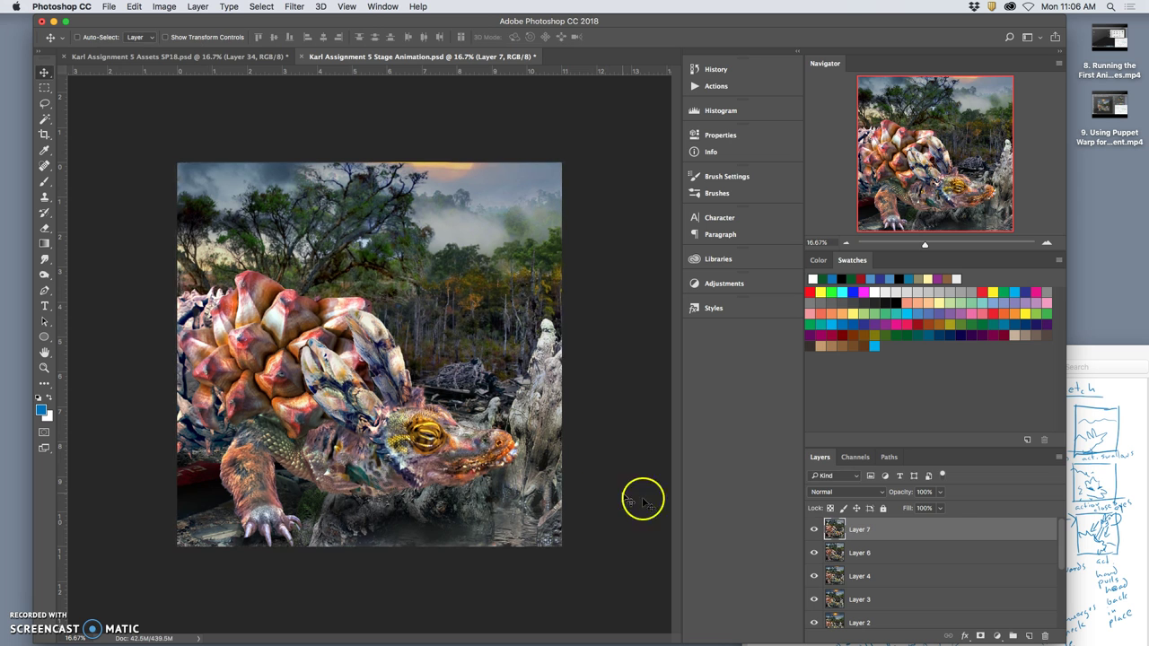
- Toggle Layer 7's visibility repeatedly to compare it with the frame below
{"action": "left_click", "coordinate": [814, 531]}
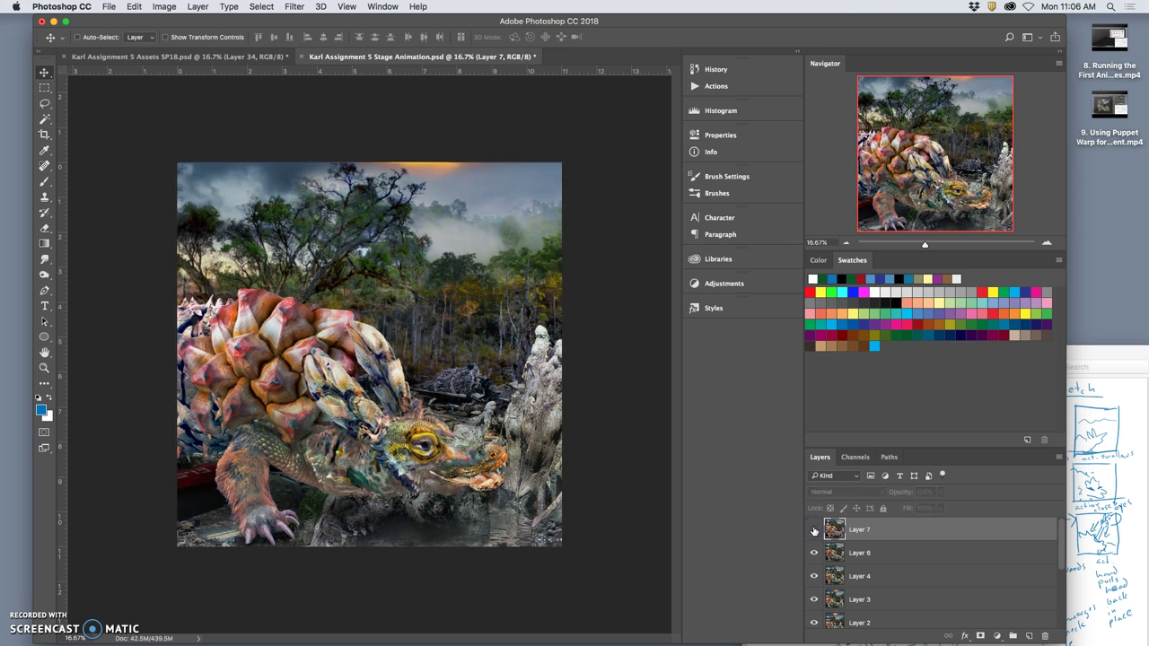
{"action": "left_click", "coordinate": [813, 531]}
{"action": "left_click", "coordinate": [813, 531]}
{"action": "left_click", "coordinate": [813, 530]}
{"action": "left_click", "coordinate": [813, 530]}
{"action": "left_click", "coordinate": [813, 530]}
{"action": "left_click", "coordinate": [814, 531]}
{"action": "left_click", "coordinate": [813, 531]}
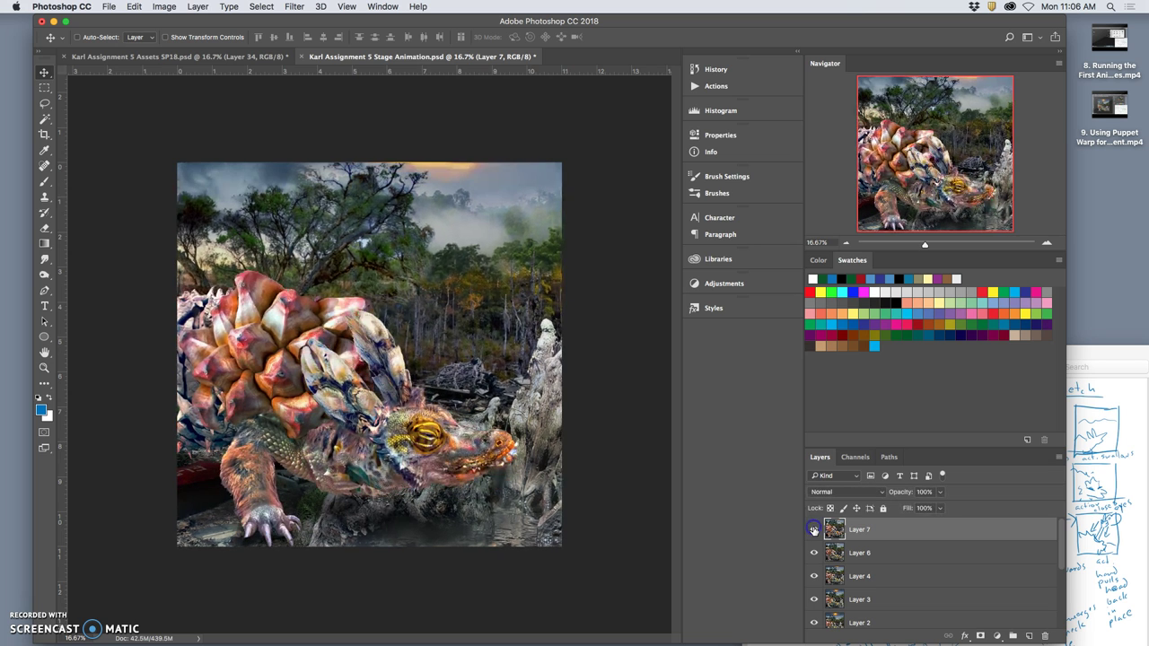
{"action": "left_click", "coordinate": [813, 531]}
{"action": "left_click", "coordinate": [814, 530]}
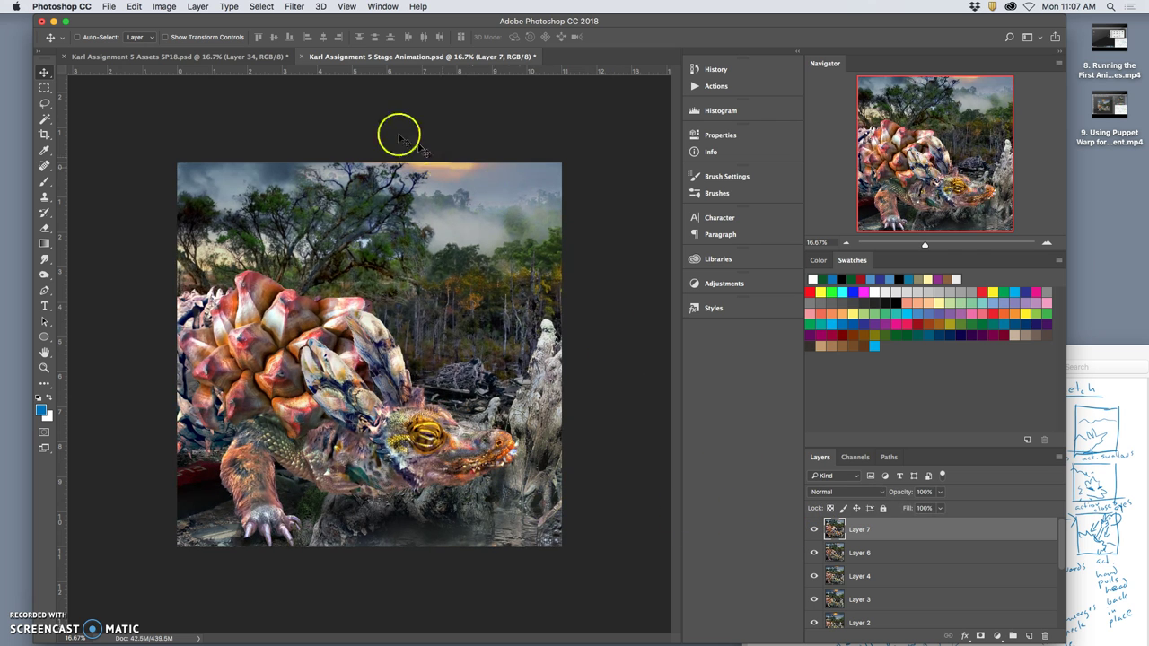
- Back in the assets file, deselect and nudge the HEAD Up head to a new position
{"action": "left_click", "coordinate": [236, 57]}
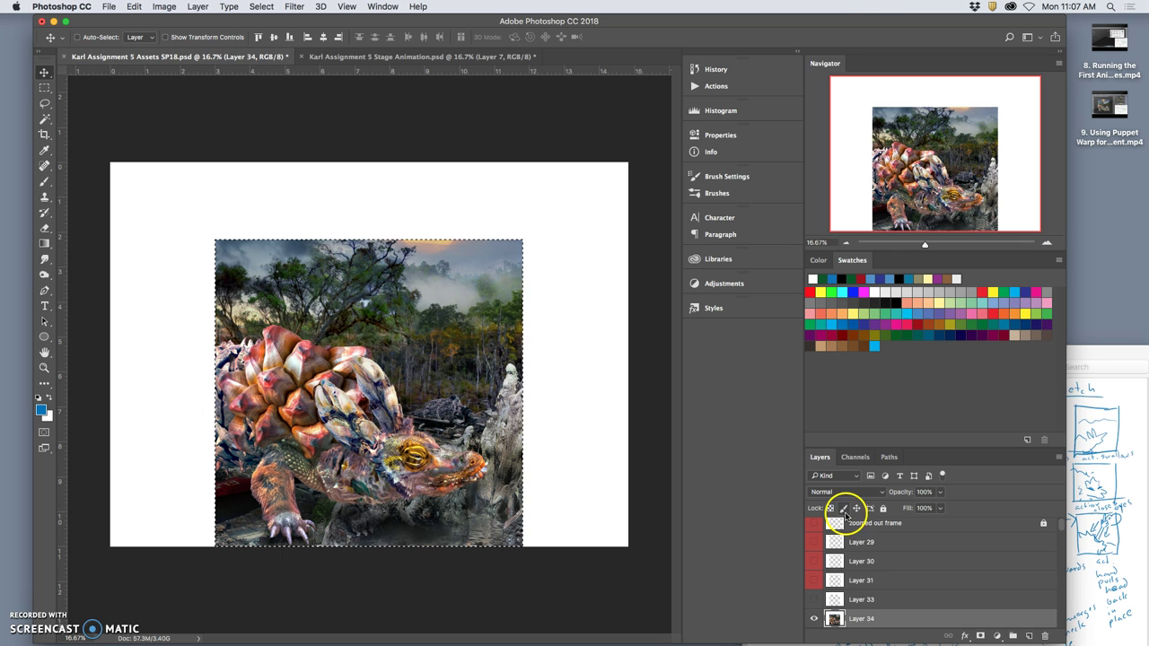
{"action": "key", "text": "super+d"}
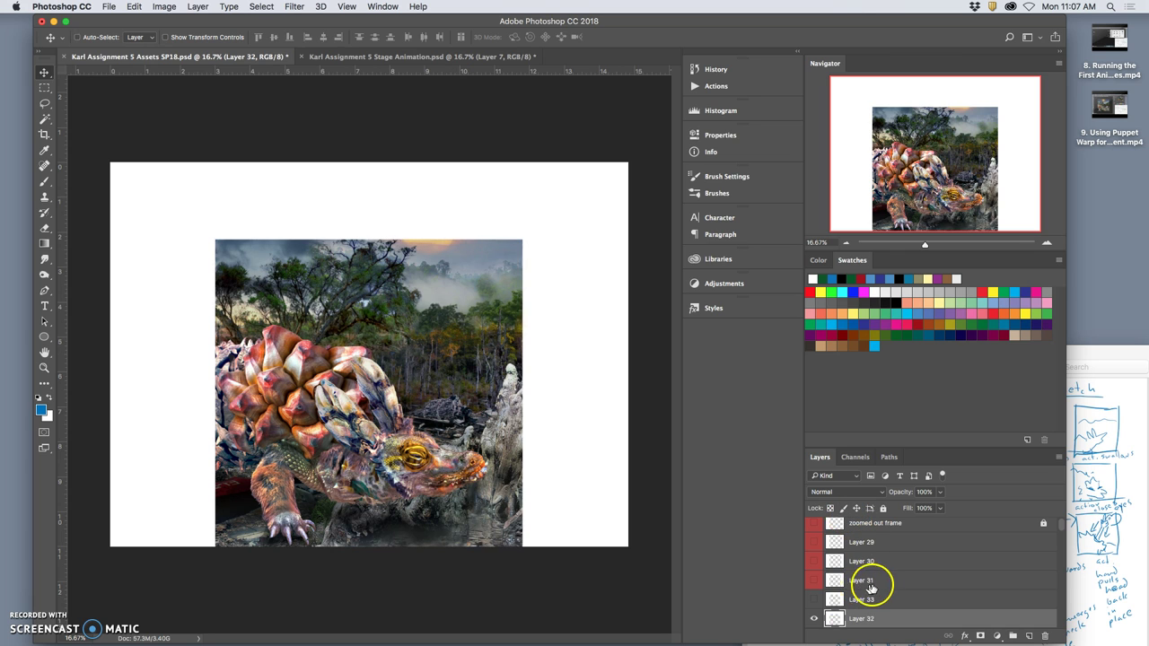
{"action": "left_click", "coordinate": [864, 585]}
{"action": "scroll", "coordinate": [867, 583], "scroll_direction": "down", "scroll_amount": 5}
{"action": "left_click", "coordinate": [867, 576]}
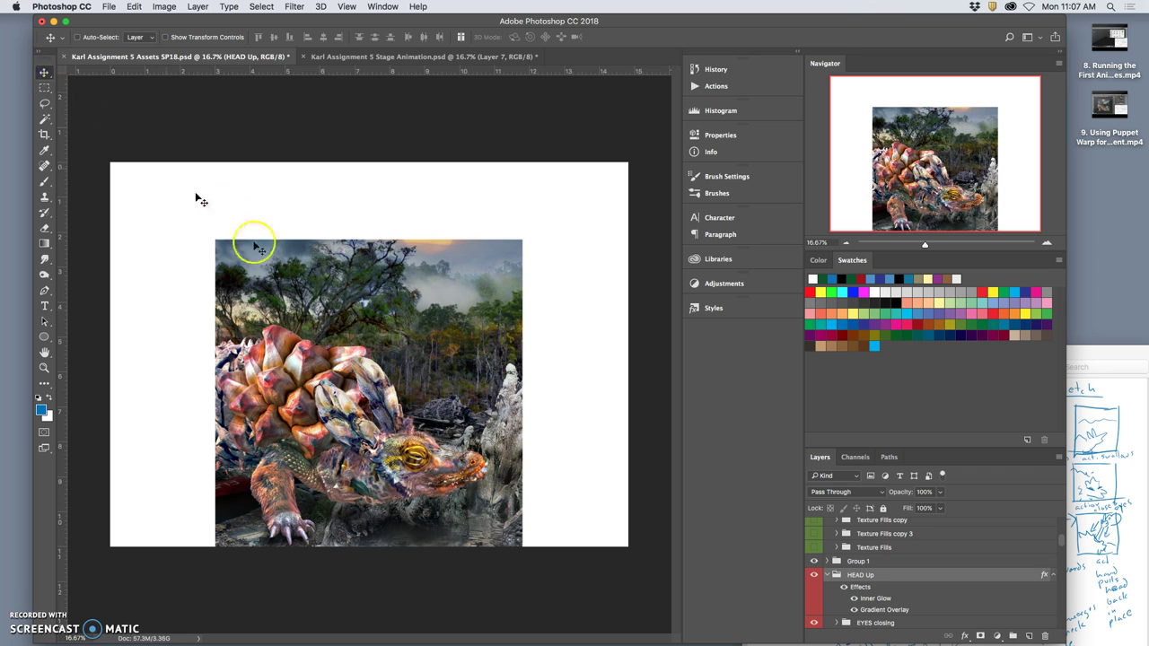
{"action": "left_click", "coordinate": [404, 462]}
{"action": "mouse_move", "coordinate": [409, 467]}
{"action": "left_mouse_down"}
{"action": "mouse_move", "coordinate": [420, 449]}
{"action": "mouse_move", "coordinate": [414, 482]}
{"action": "left_mouse_up"}
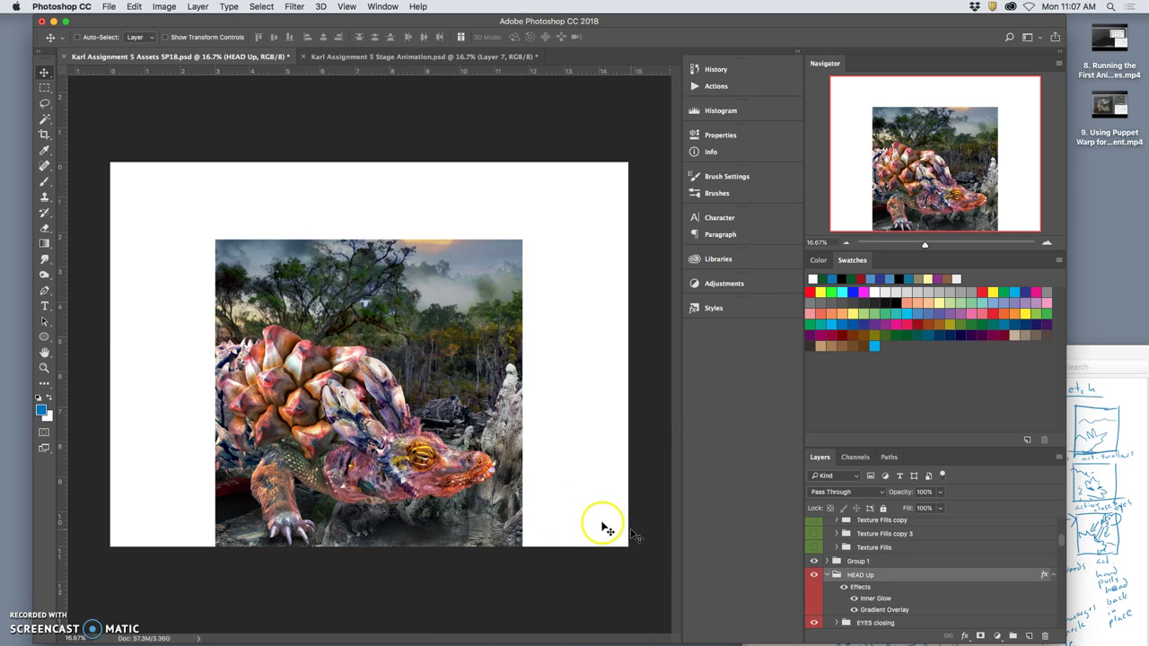
- Adjust HEAD Up's layer style: Inner Glow at 30% and a tweaked Gradient Overlay opacity
{"action": "double_click", "coordinate": [857, 588]}
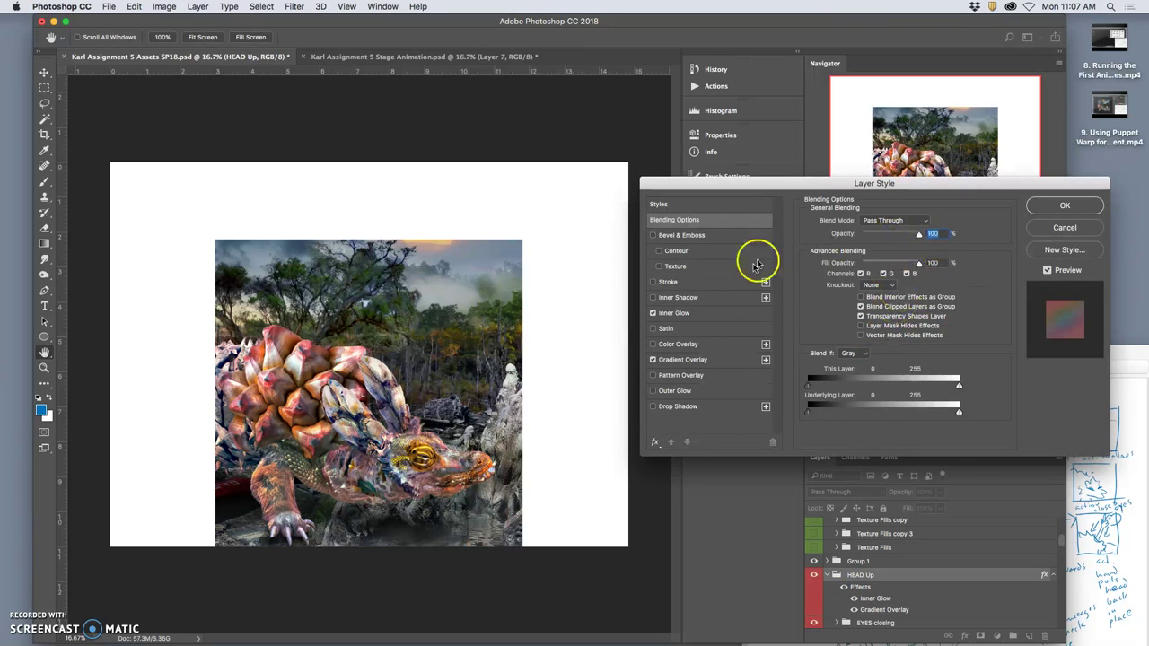
{"action": "left_click", "coordinate": [716, 316]}
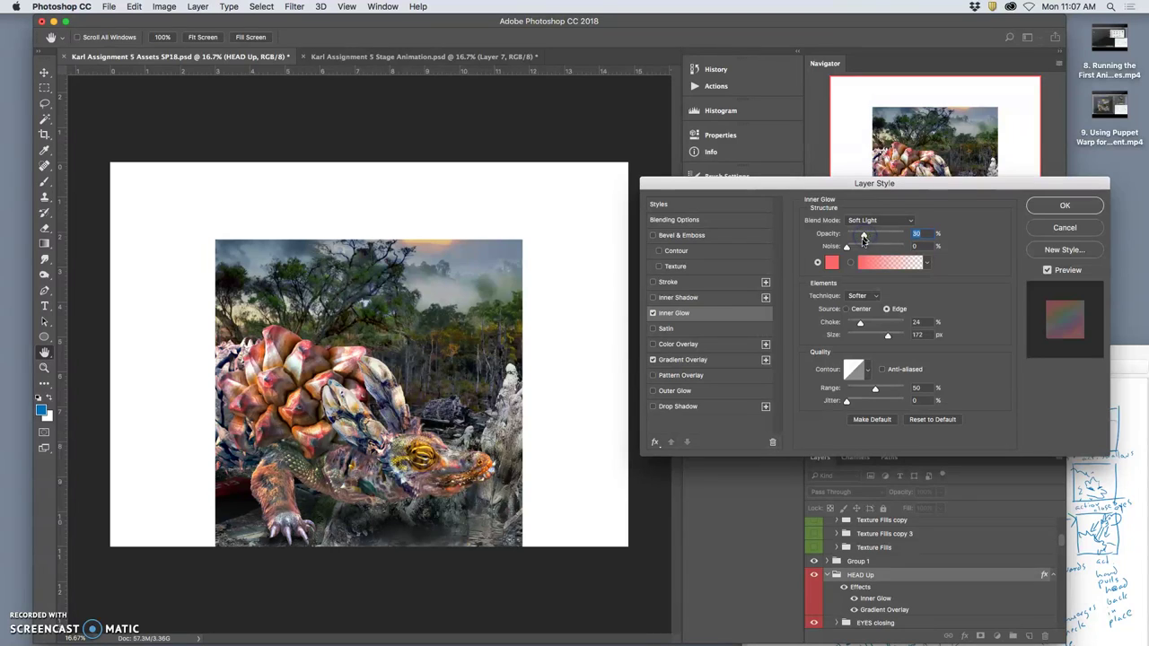
{"action": "left_click", "coordinate": [696, 360]}
{"action": "left_click", "coordinate": [864, 237]}
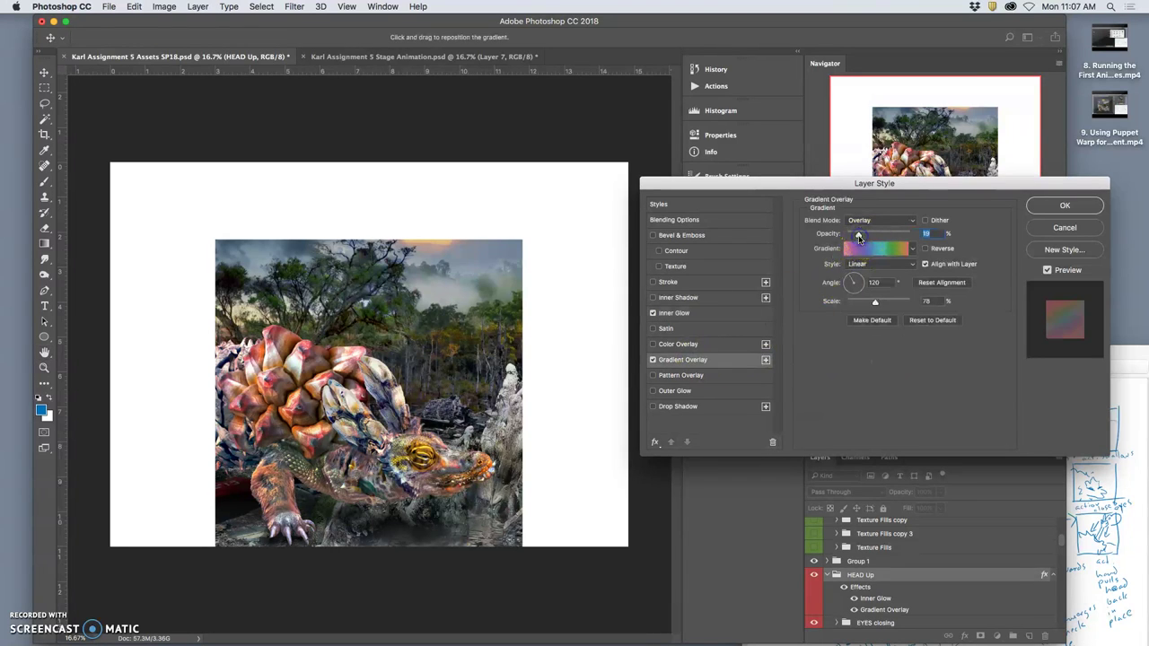
{"action": "left_click", "coordinate": [1065, 206]}
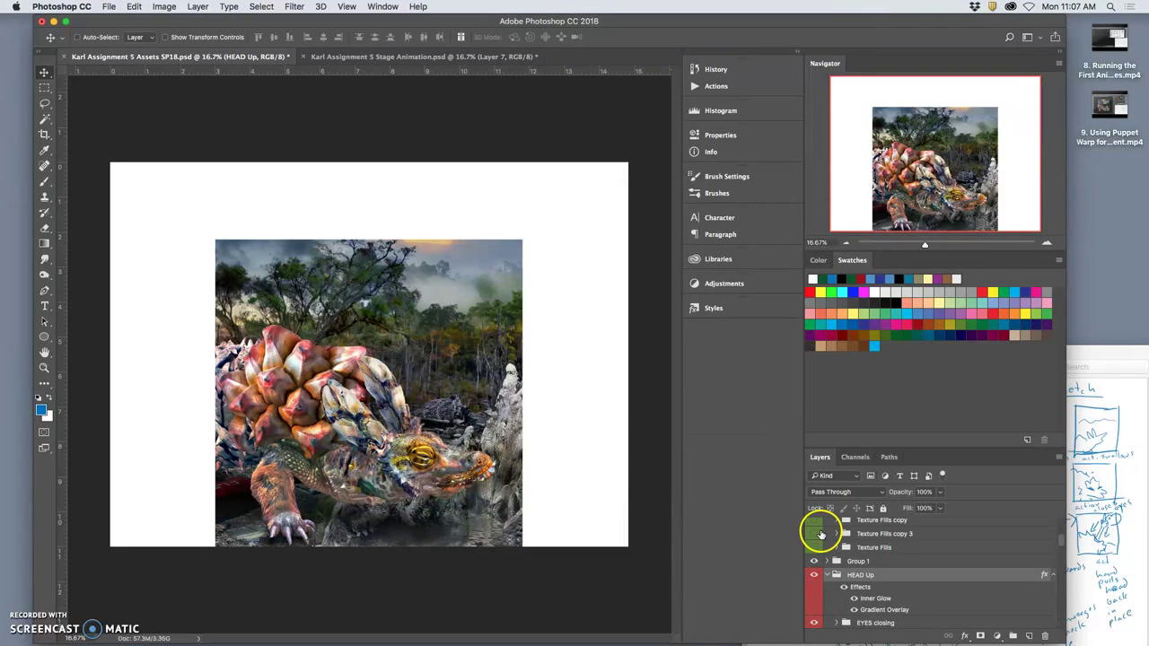
- Give Layer 33 a red colour label and select Layer 32
{"action": "scroll", "coordinate": [925, 618], "scroll_direction": "up", "scroll_amount": 5}
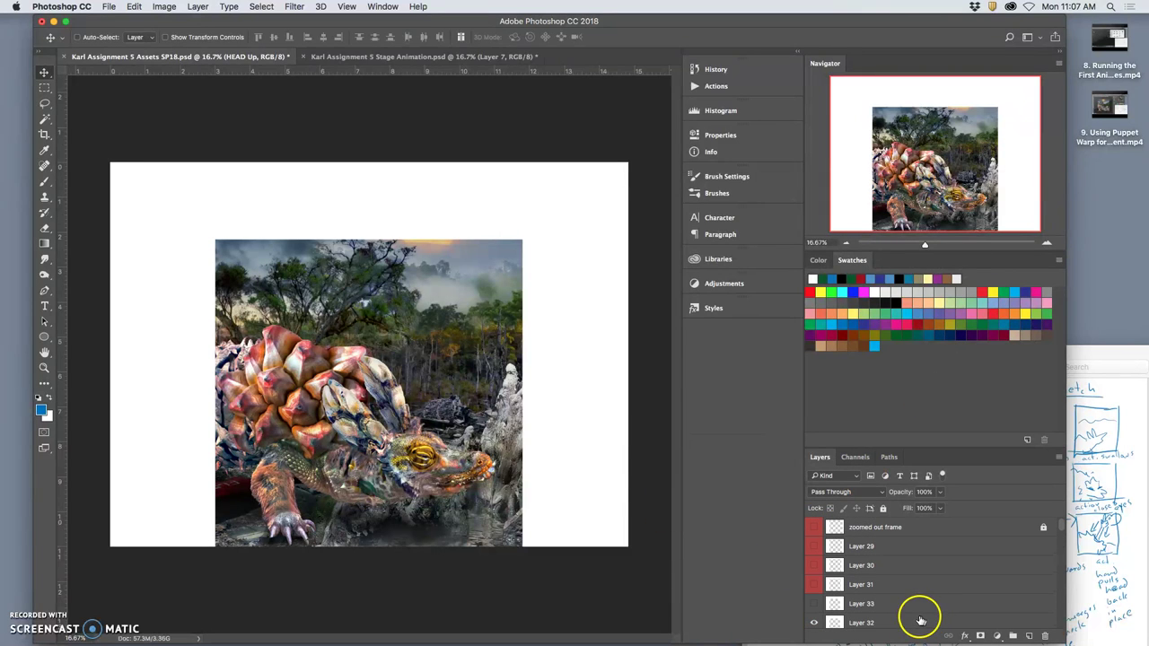
{"action": "left_click", "coordinate": [893, 623]}
{"action": "right_click", "coordinate": [819, 599]}
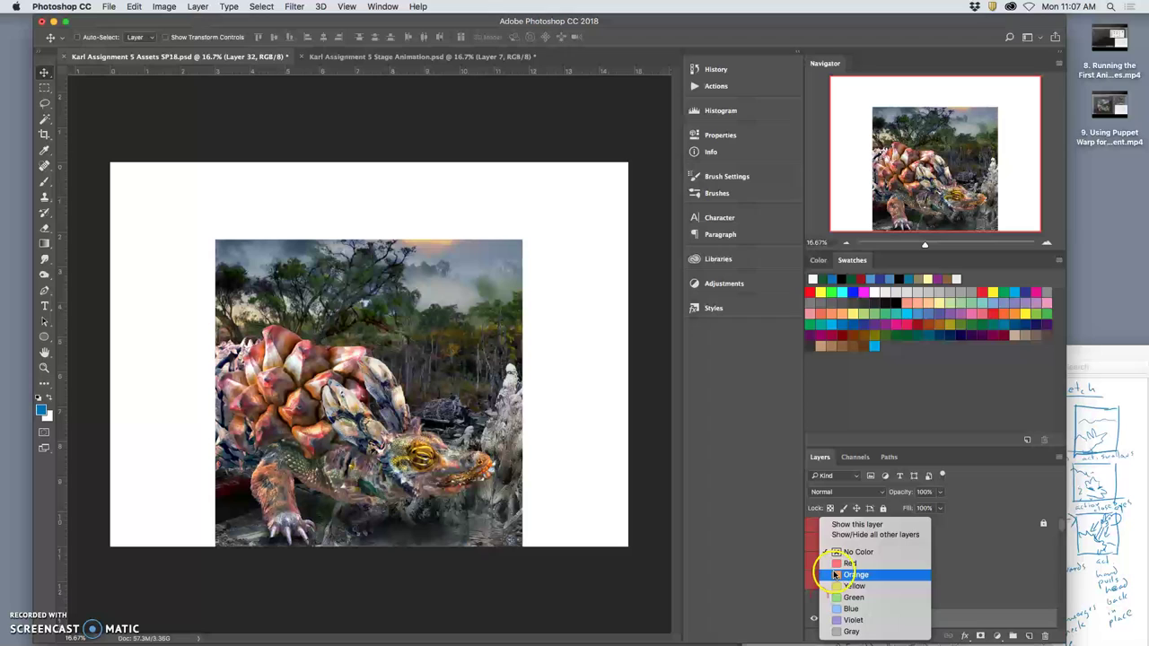
{"action": "left_click", "coordinate": [846, 505]}
{"action": "left_click", "coordinate": [885, 589]}
{"action": "scroll", "coordinate": [889, 592], "scroll_direction": "down", "scroll_amount": 1}
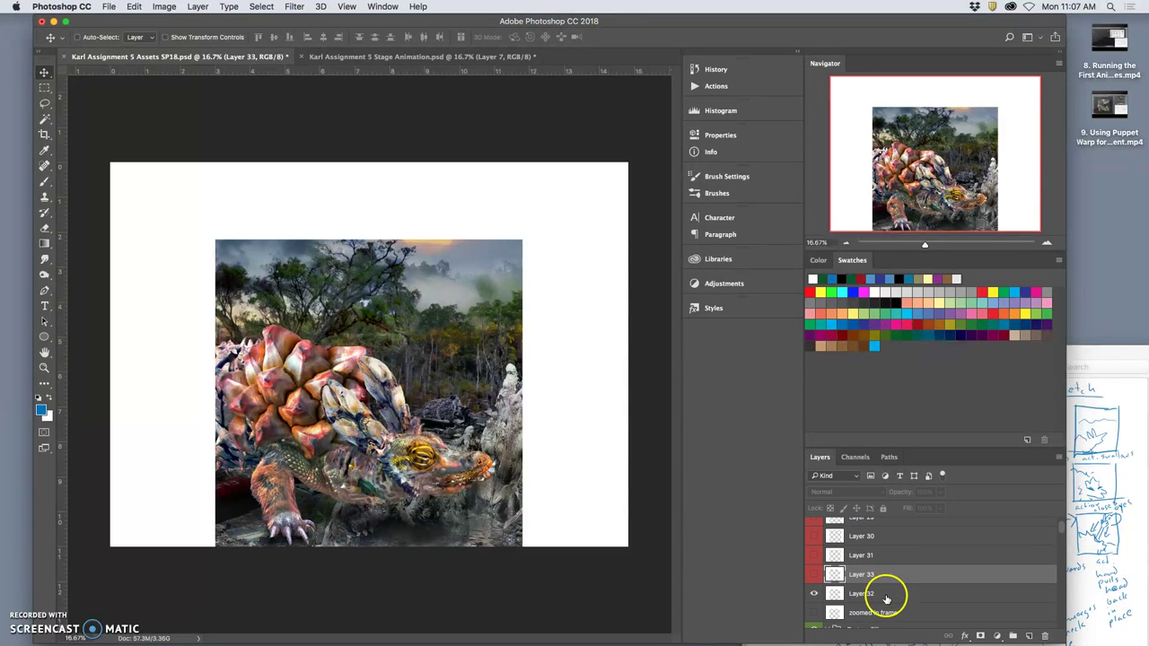
{"action": "left_click", "coordinate": [883, 590]}
- Magic Wand the canvas, stamp visible layers into Layer 34, and copy it
{"action": "left_click", "coordinate": [45, 119]}
{"action": "left_click", "coordinate": [414, 345]}
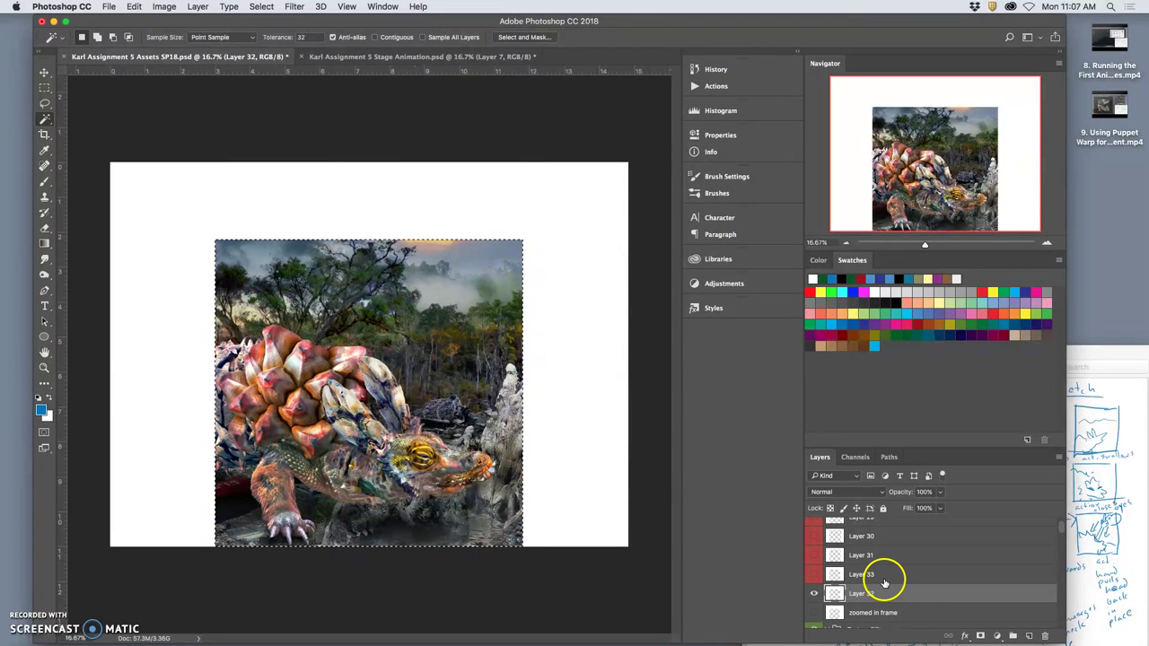
{"action": "scroll", "coordinate": [917, 588], "scroll_direction": "up", "scroll_amount": 1}
{"action": "scroll", "coordinate": [918, 585], "scroll_direction": "down", "scroll_amount": 1}
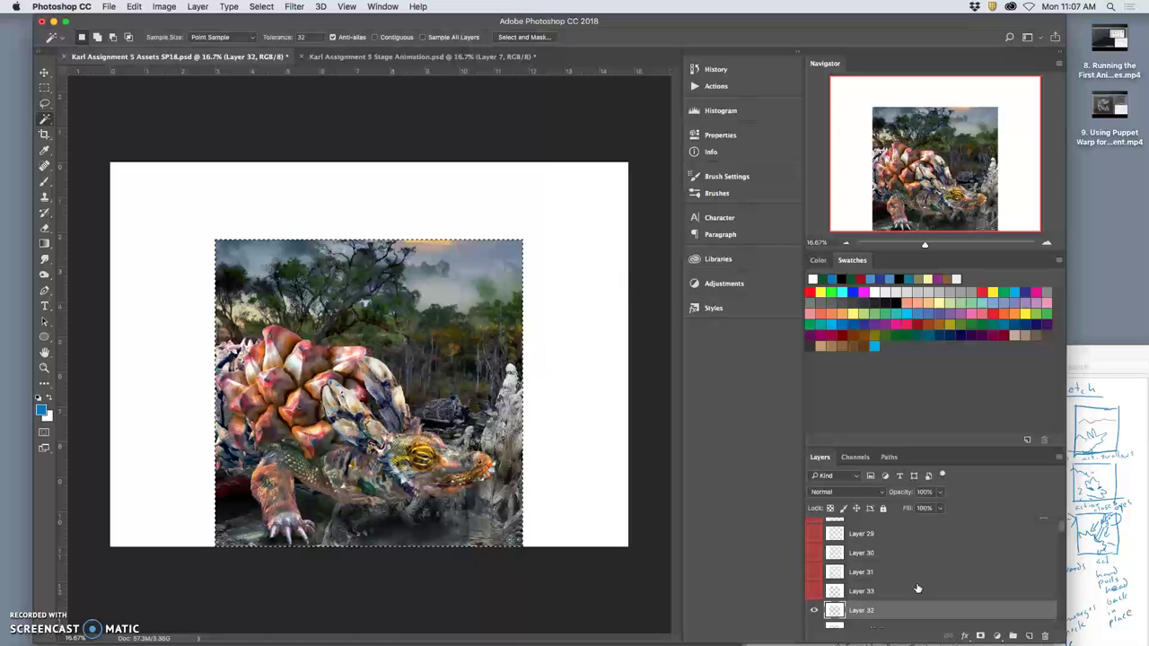
{"action": "left_click", "coordinate": [198, 7]}
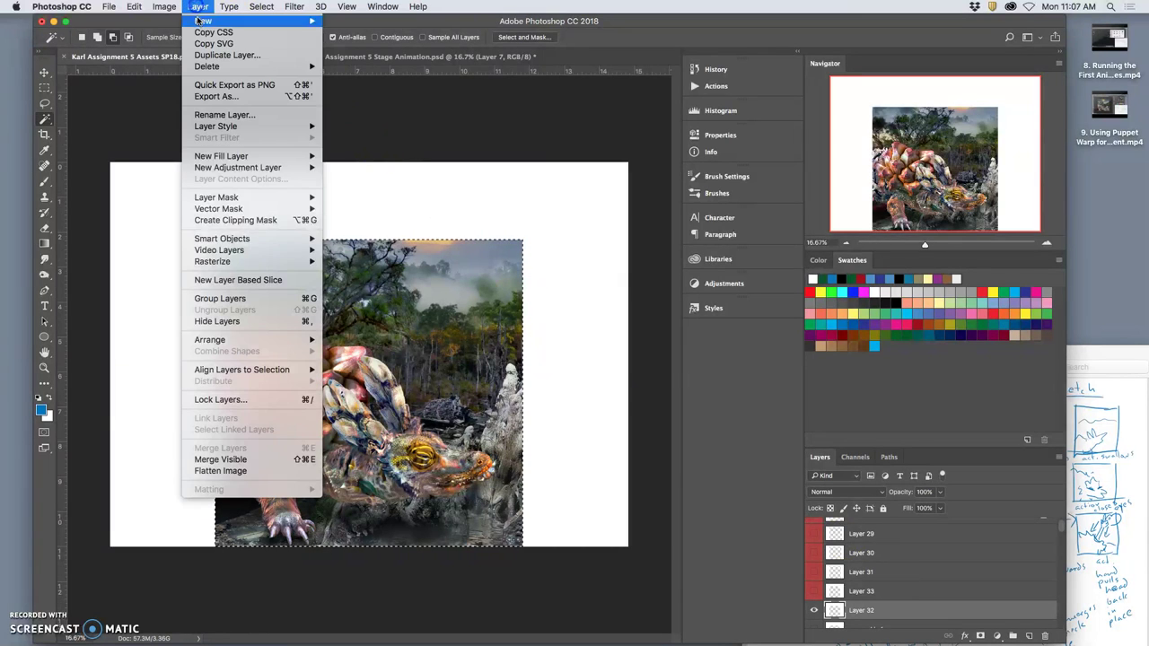
{"action": "left_click", "coordinate": [243, 461], "text": "alt"}
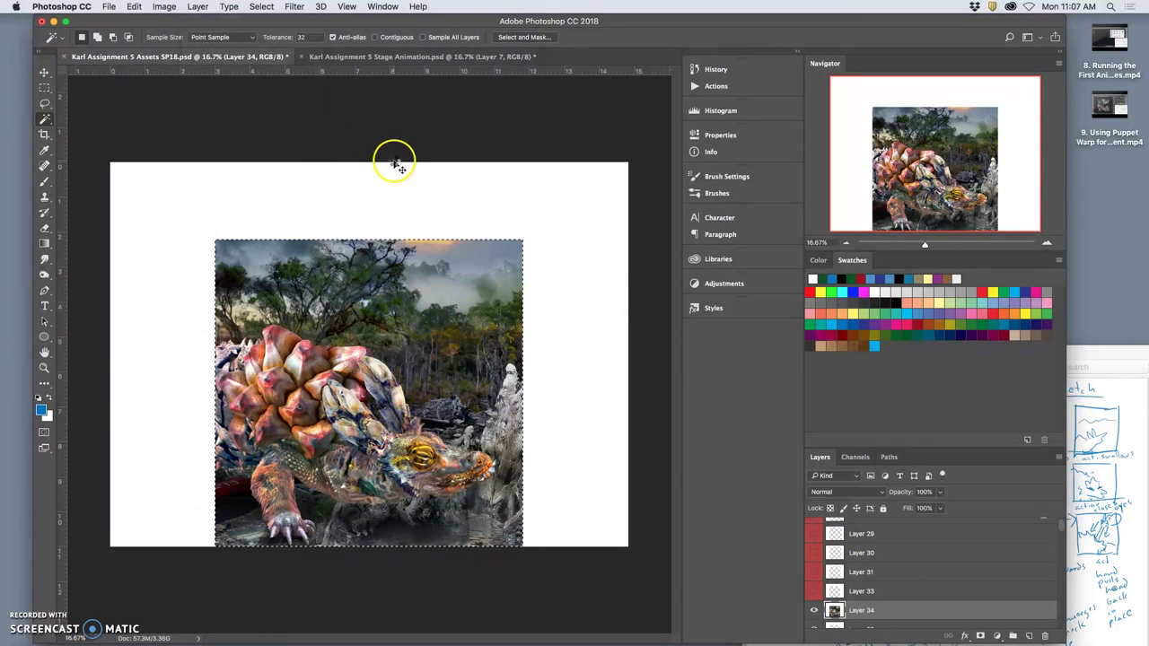
{"action": "key", "text": "super+c"}
{"action": "left_click", "coordinate": [426, 57]}
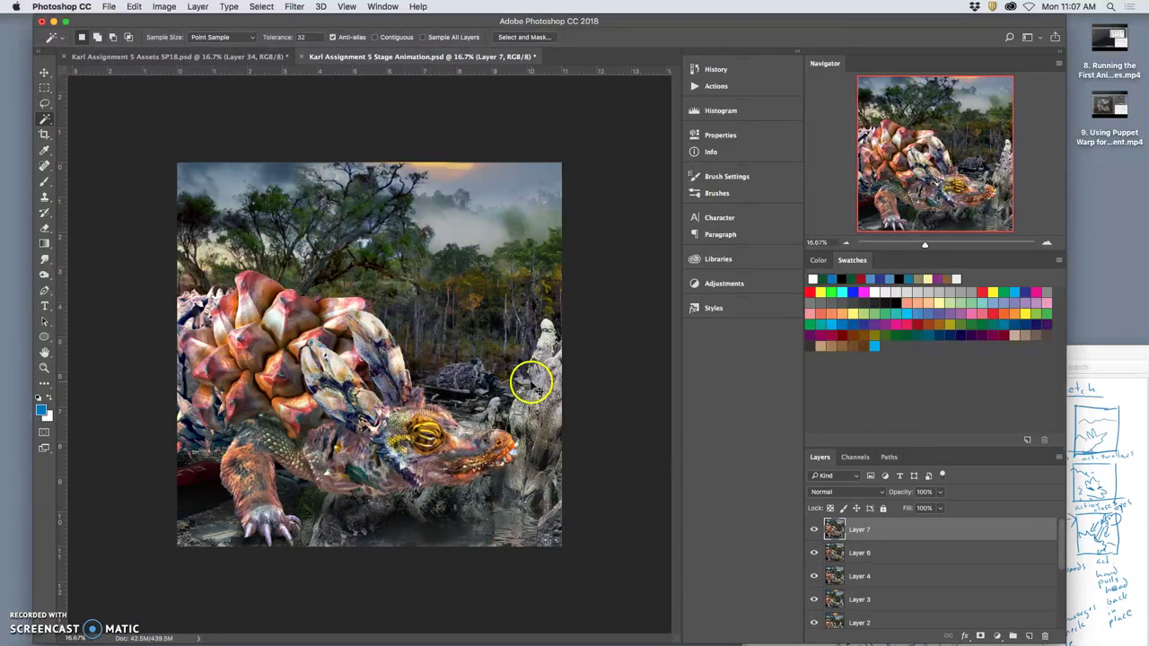
- Paste the frame as Layer 8, reposition it, and enlarge it to about 126%
{"action": "key", "text": "super+v"}
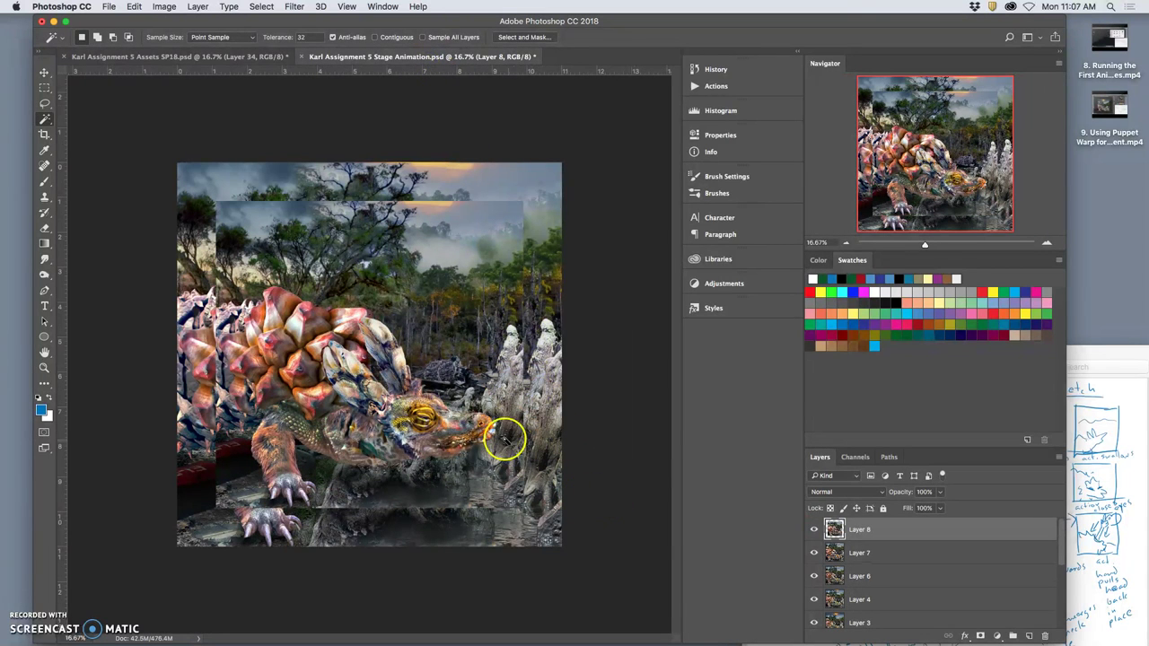
{"action": "left_click", "coordinate": [44, 72]}
{"action": "left_click_drag", "start_coordinate": [441, 347], "coordinate": [470, 316]}
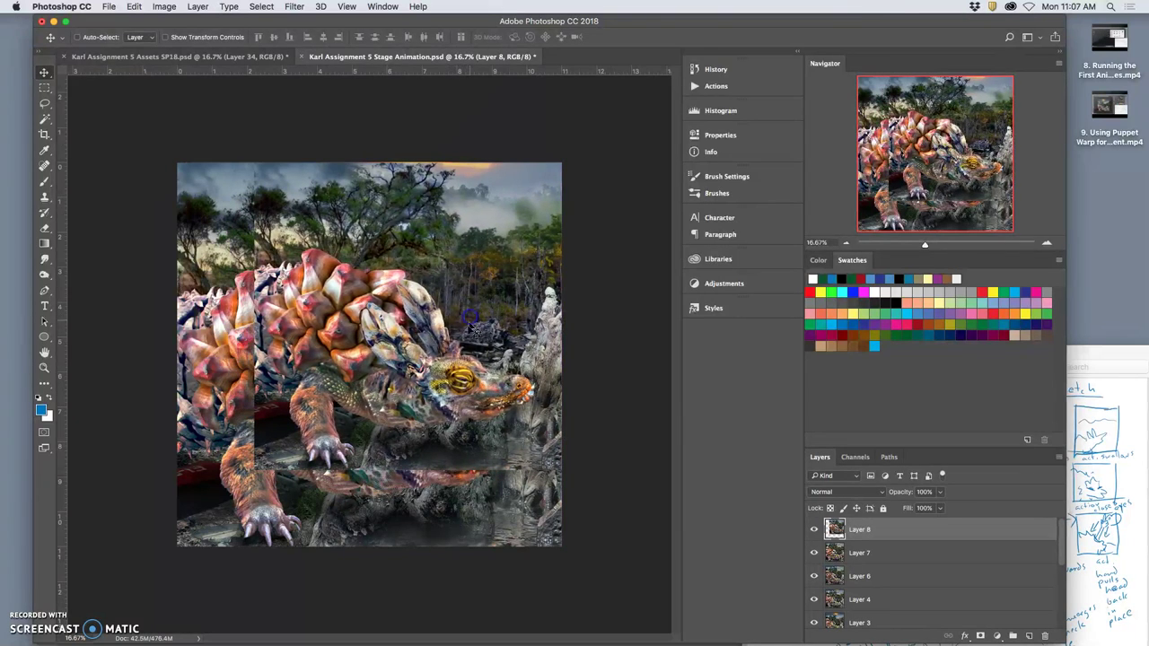
{"action": "key", "text": "super+t"}
{"action": "left_click_drag", "start_coordinate": [256, 469], "coordinate": [173, 545]}
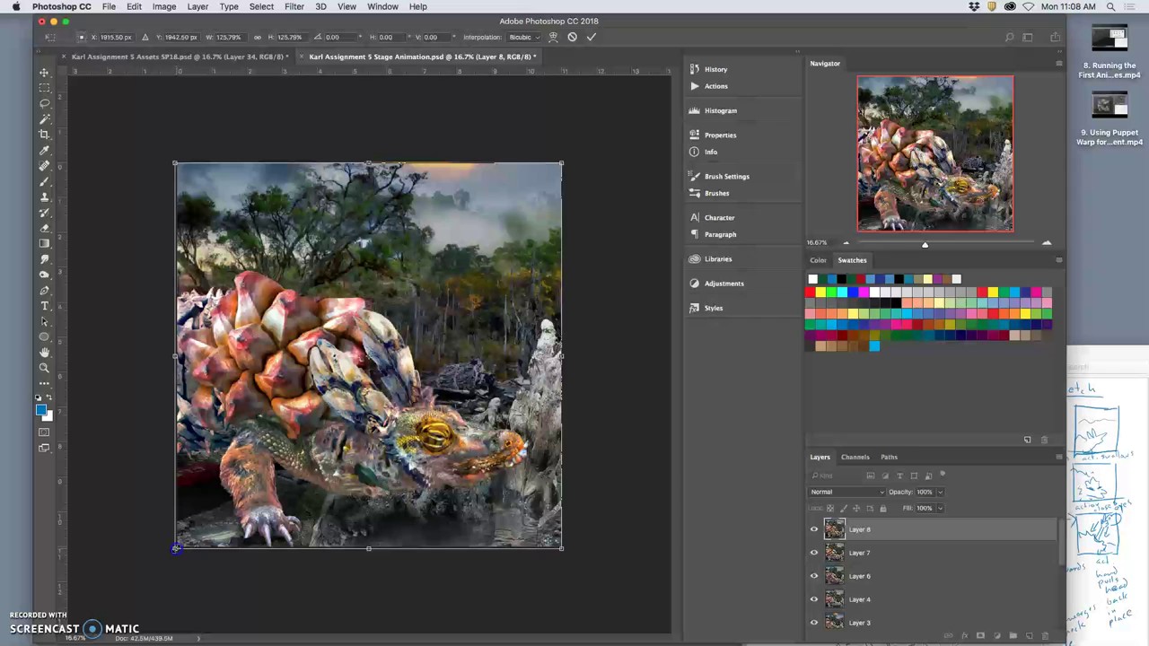
{"action": "key", "text": "Return"}
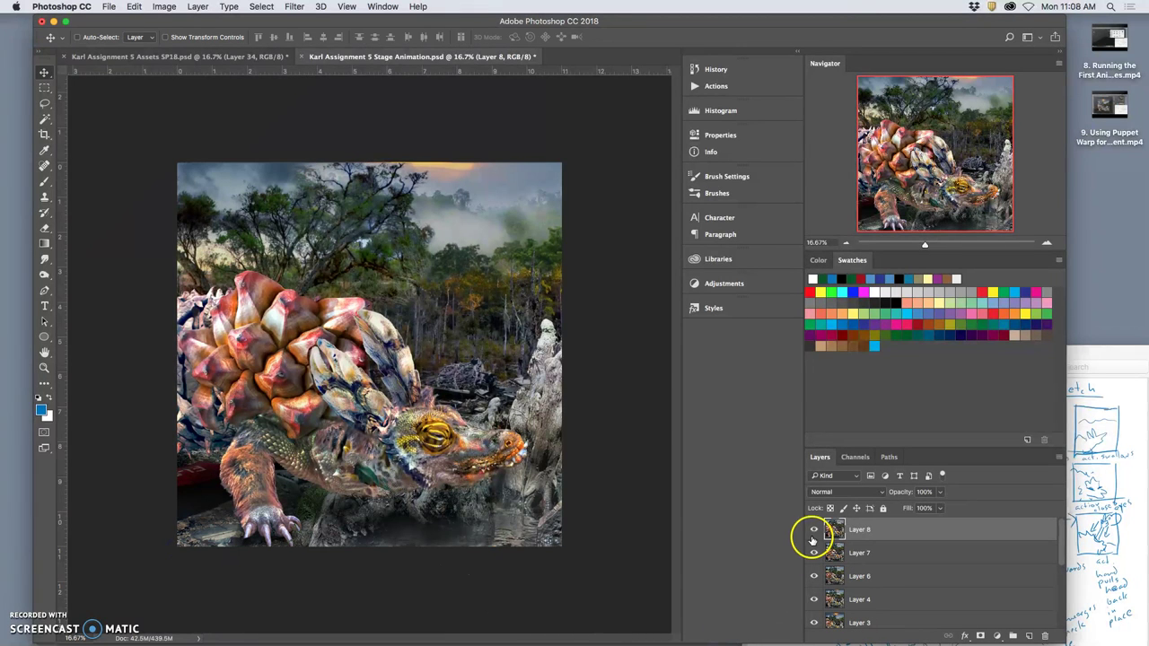
- Toggle Layer 8 on and off to compare its pose with Layer 7
{"action": "left_click", "coordinate": [814, 529]}
{"action": "left_click", "coordinate": [814, 529]}
{"action": "left_click", "coordinate": [815, 530]}
{"action": "left_click", "coordinate": [814, 529]}
{"action": "left_click", "coordinate": [861, 551]}
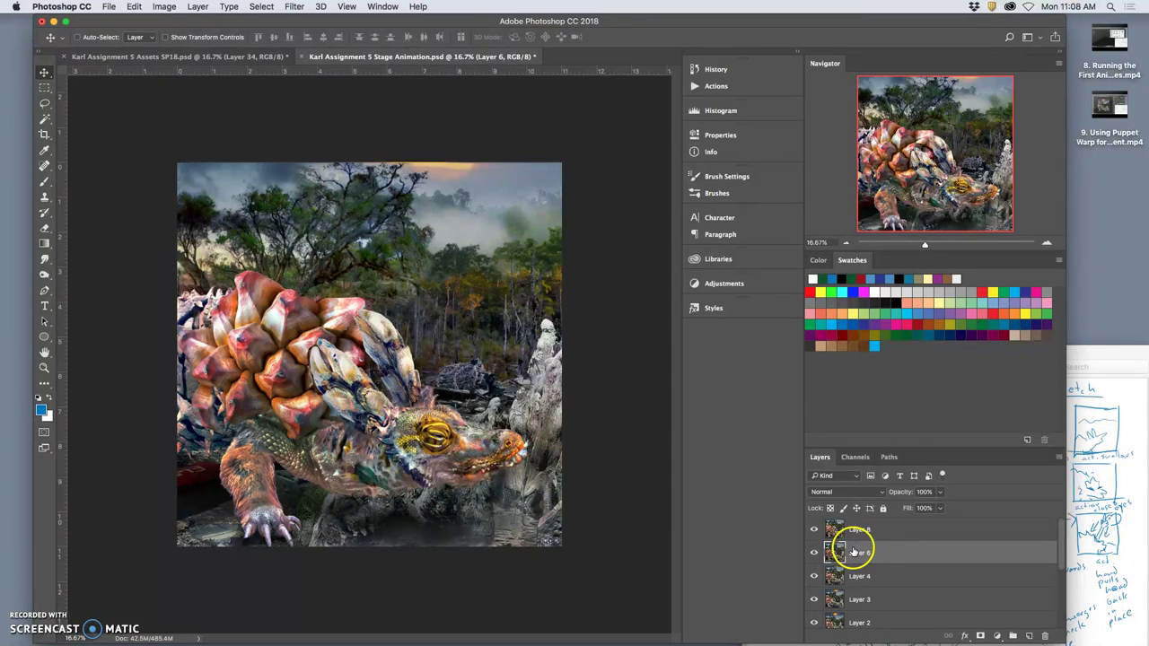
{"action": "left_click", "coordinate": [815, 530]}
{"action": "left_click", "coordinate": [815, 530]}
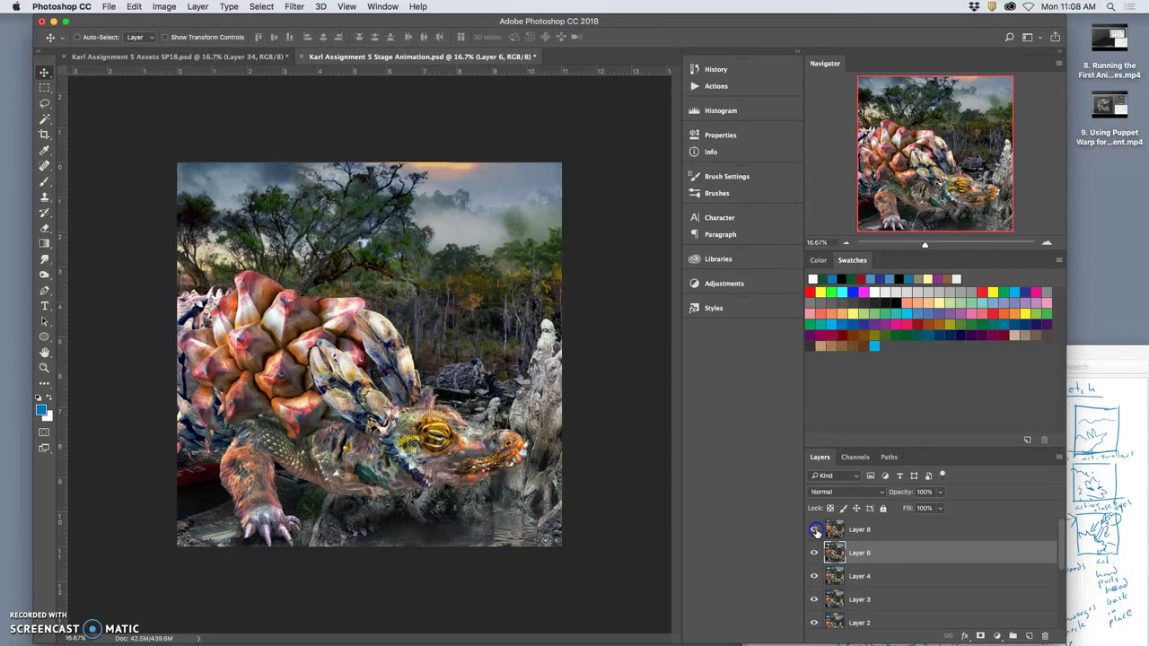
{"action": "left_click", "coordinate": [814, 529]}
{"action": "left_click", "coordinate": [814, 529]}
{"action": "left_click", "coordinate": [815, 529]}
{"action": "left_click", "coordinate": [814, 529]}
{"action": "left_click", "coordinate": [815, 530]}
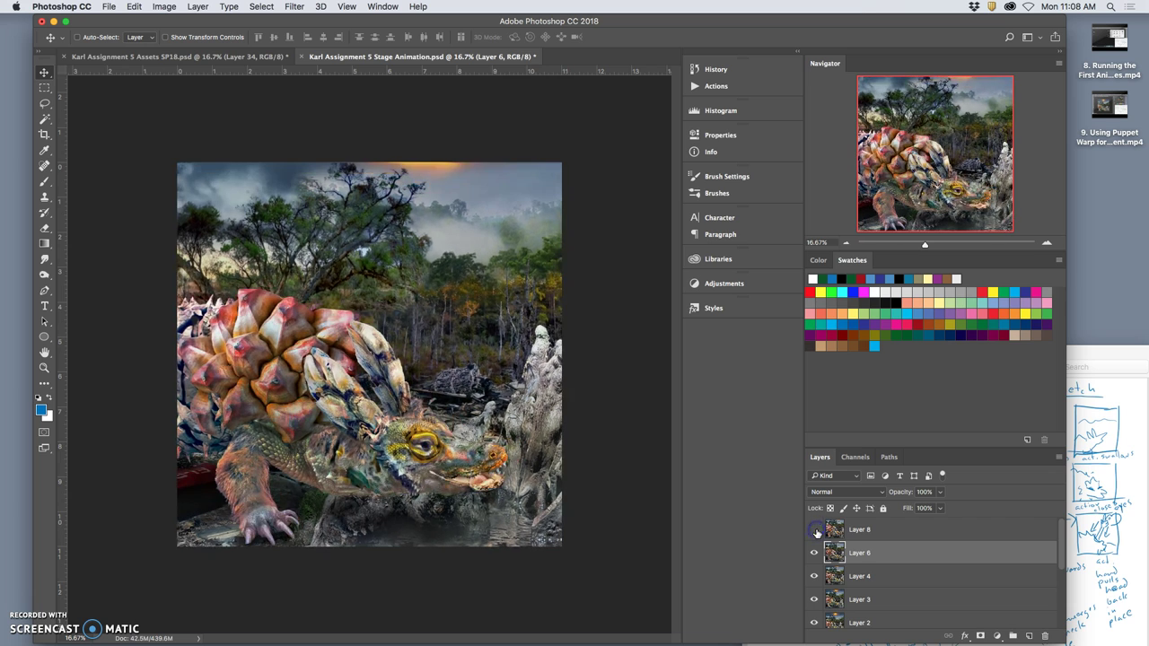
{"action": "left_click", "coordinate": [814, 530]}
{"action": "left_click", "coordinate": [814, 529]}
- Check earlier poses by toggling Layers 6 and 4, show Layer 8, and save
{"action": "left_click", "coordinate": [814, 553]}
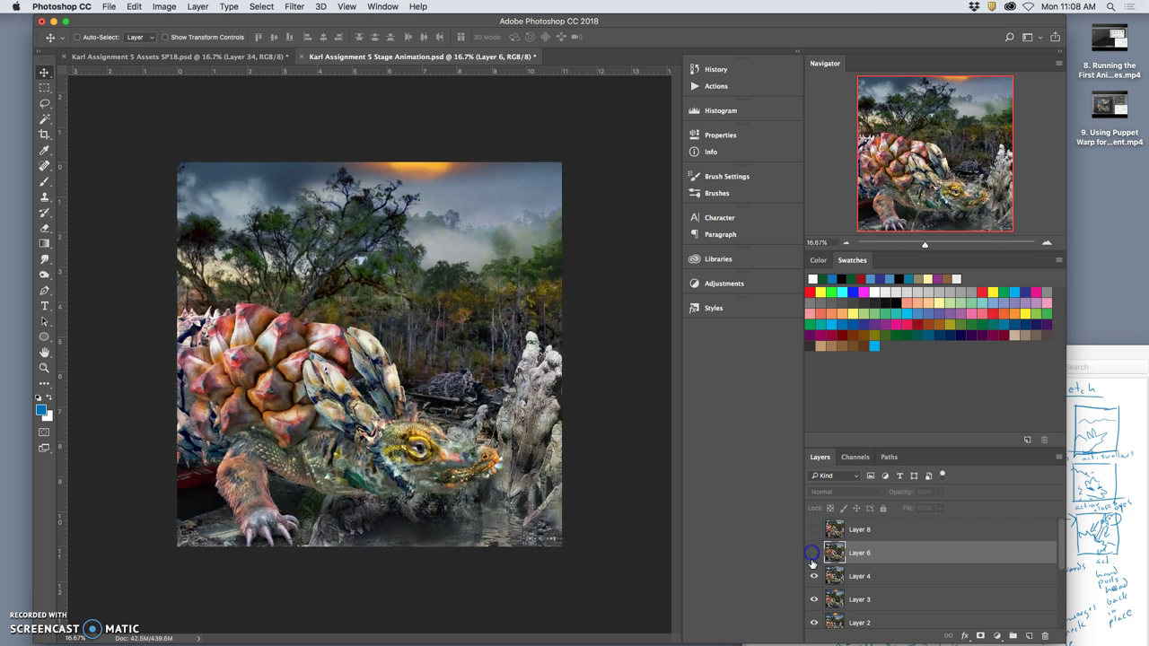
{"action": "left_click", "coordinate": [814, 575]}
{"action": "left_click", "coordinate": [813, 576]}
{"action": "left_click", "coordinate": [814, 553]}
{"action": "left_click", "coordinate": [815, 537]}
{"action": "left_click", "coordinate": [815, 532]}
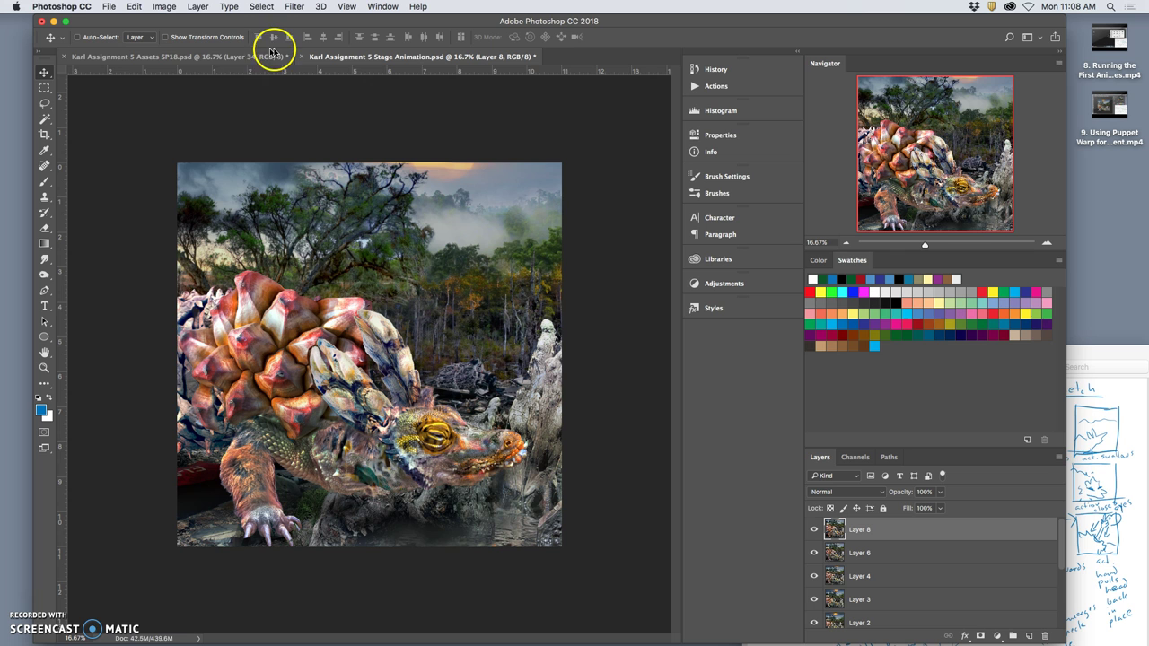
{"action": "key", "text": "super+s"}
- Back in the Assets document, deselect and delete the stamped Layer 34
{"action": "left_click", "coordinate": [230, 57]}
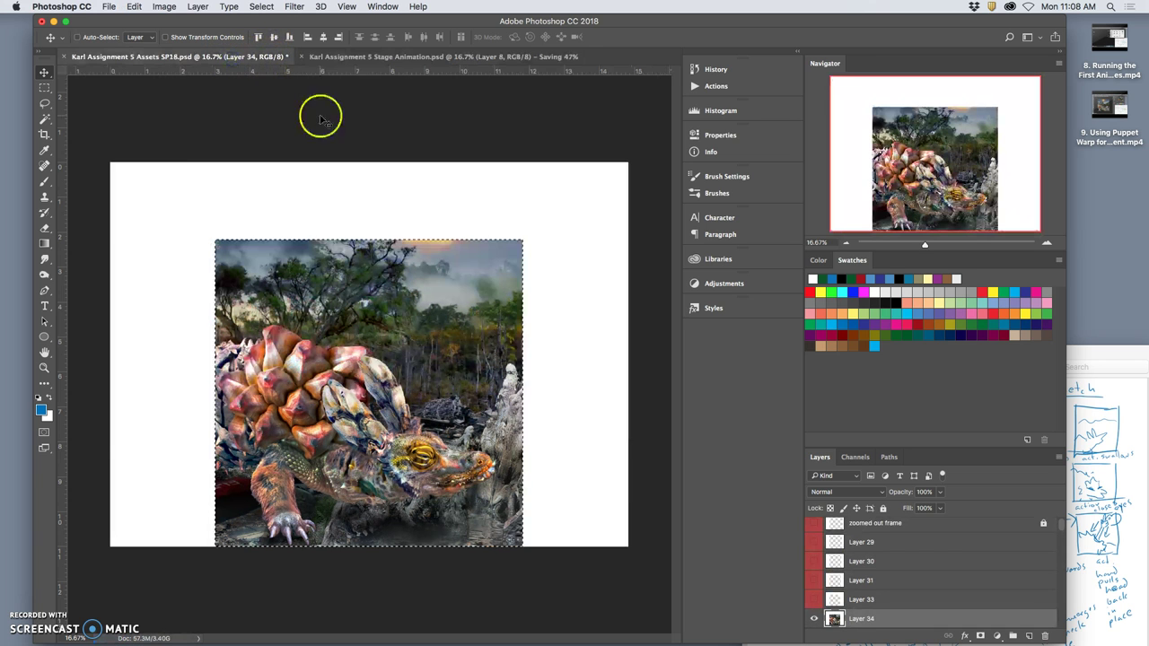
{"action": "scroll", "coordinate": [861, 579], "scroll_direction": "down", "scroll_amount": 1}
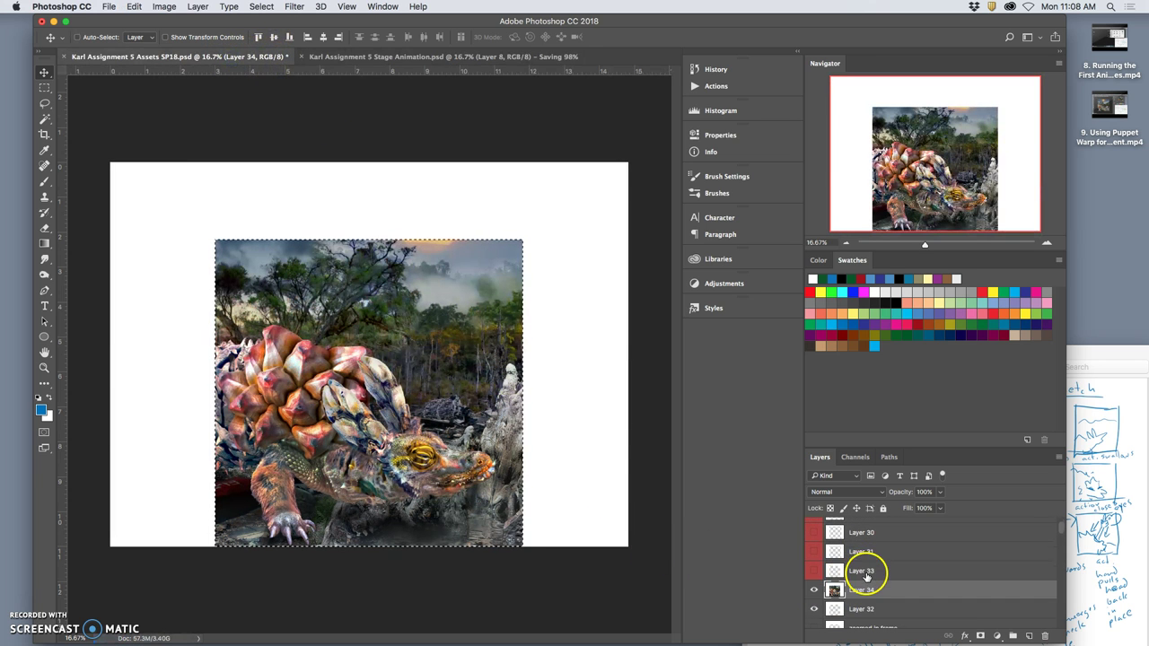
{"action": "key", "text": "super+d"}
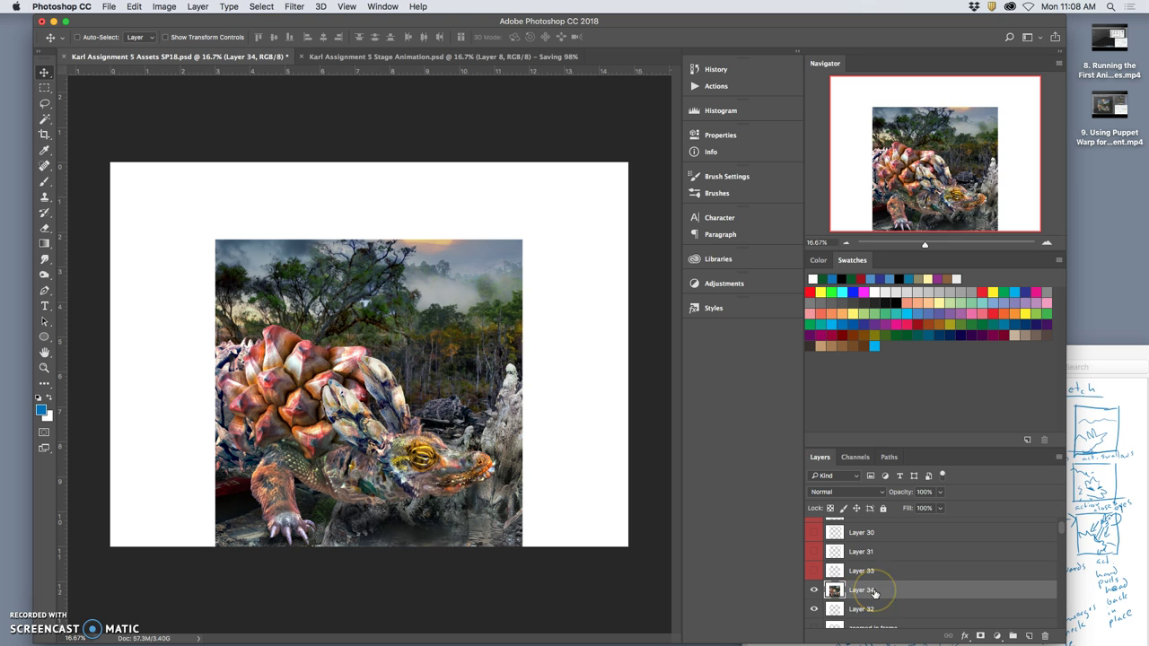
{"action": "key", "text": "Delete"}
- Show the zoomed in frame layer and tag Layer 32 red
{"action": "left_click", "coordinate": [814, 609]}
{"action": "right_click", "coordinate": [814, 590]}
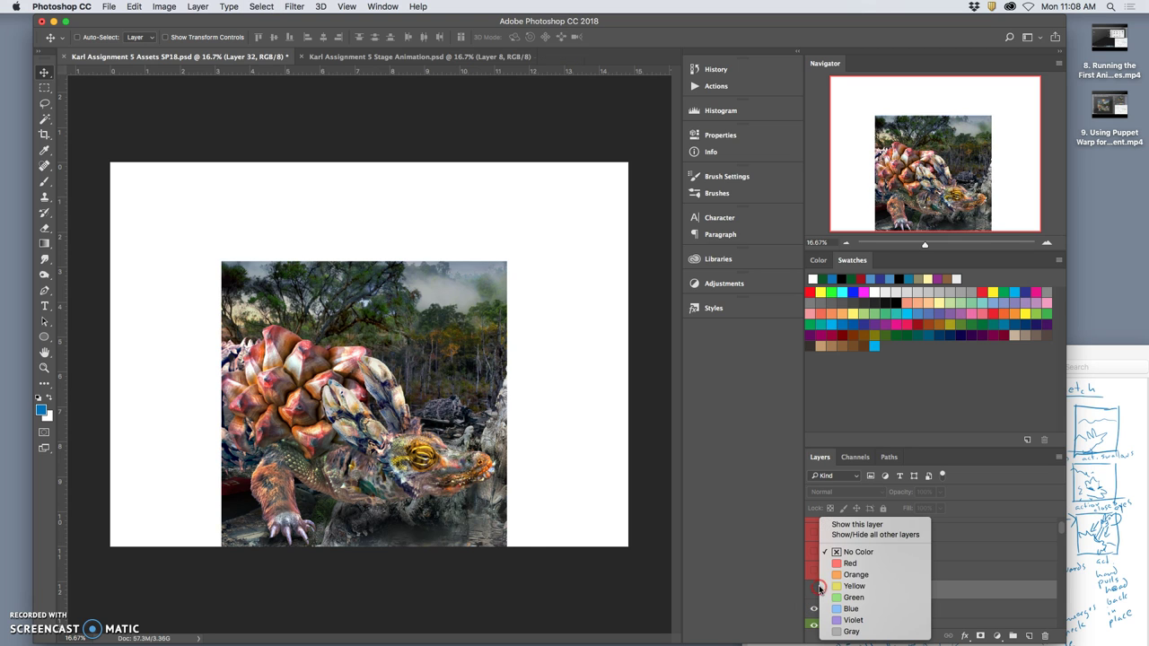
{"action": "left_click", "coordinate": [848, 496]}
- Scroll down the Layers panel and select the HEAD Up layer
{"action": "mouse_move", "coordinate": [916, 633]}
{"action": "scroll", "coordinate": [898, 584], "scroll_direction": "down", "scroll_amount": 2}
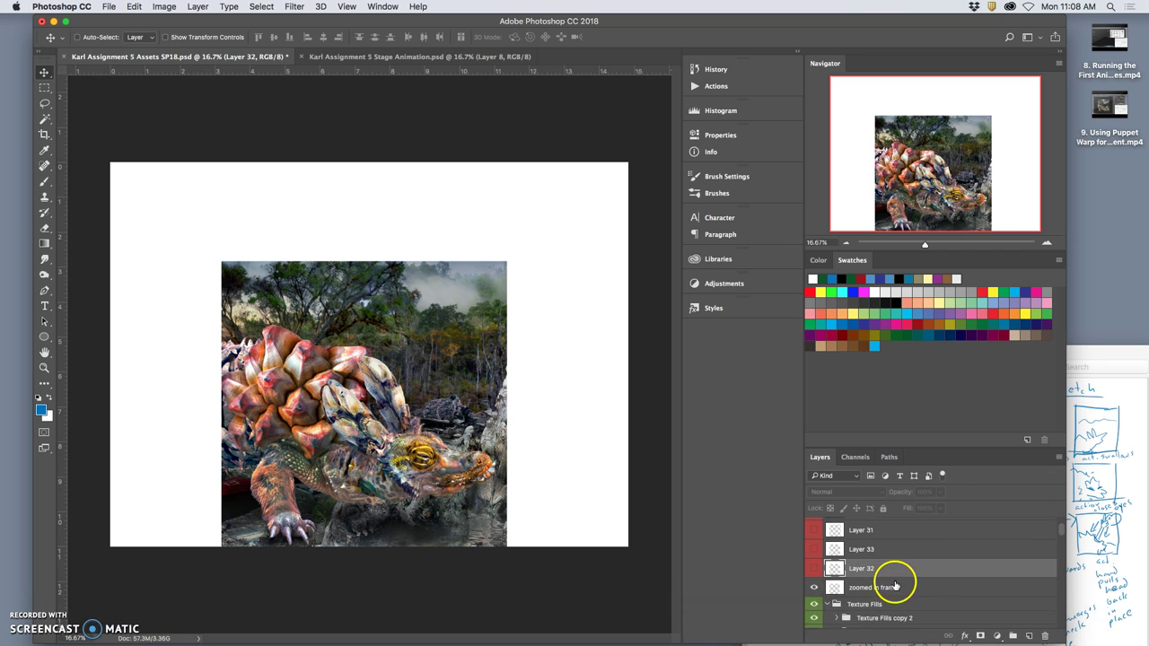
{"action": "scroll", "coordinate": [896, 587], "scroll_direction": "down", "scroll_amount": 1}
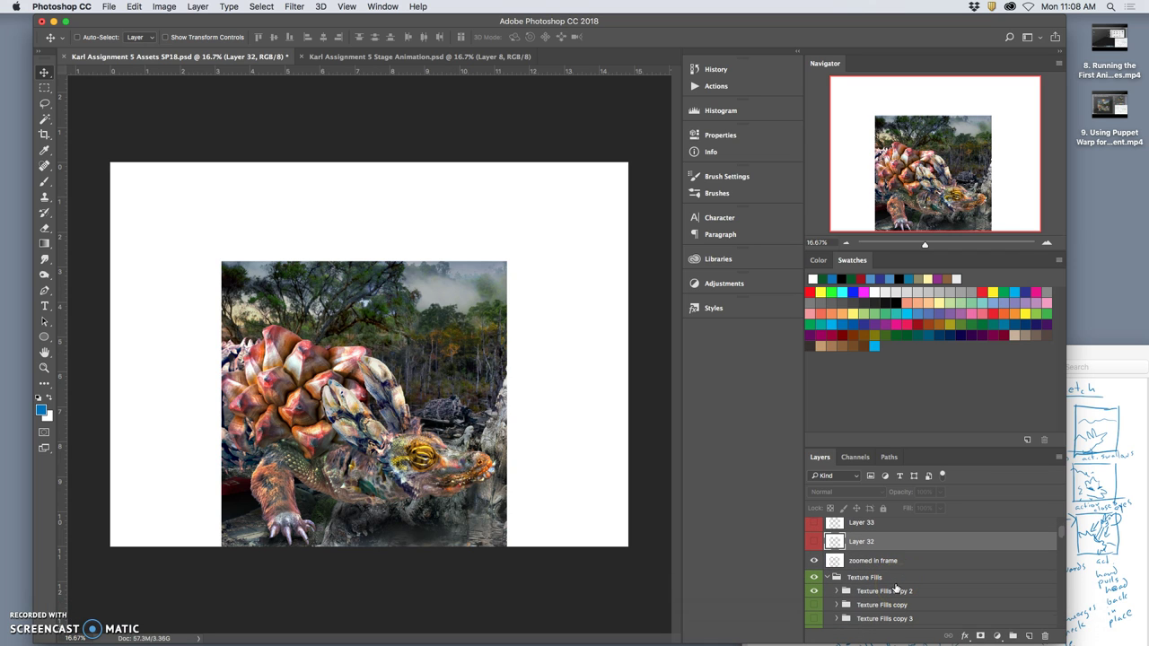
{"action": "scroll", "coordinate": [896, 588], "scroll_direction": "down", "scroll_amount": 1}
{"action": "scroll", "coordinate": [896, 588], "scroll_direction": "down", "scroll_amount": 1}
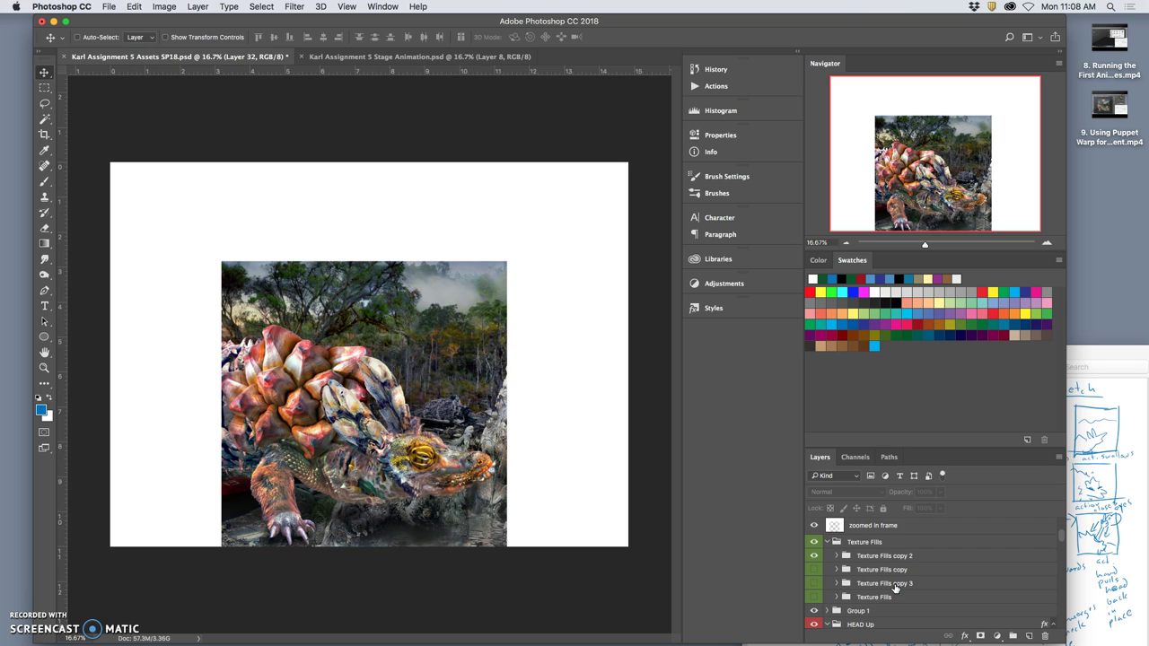
{"action": "scroll", "coordinate": [895, 589], "scroll_direction": "down", "scroll_amount": 2}
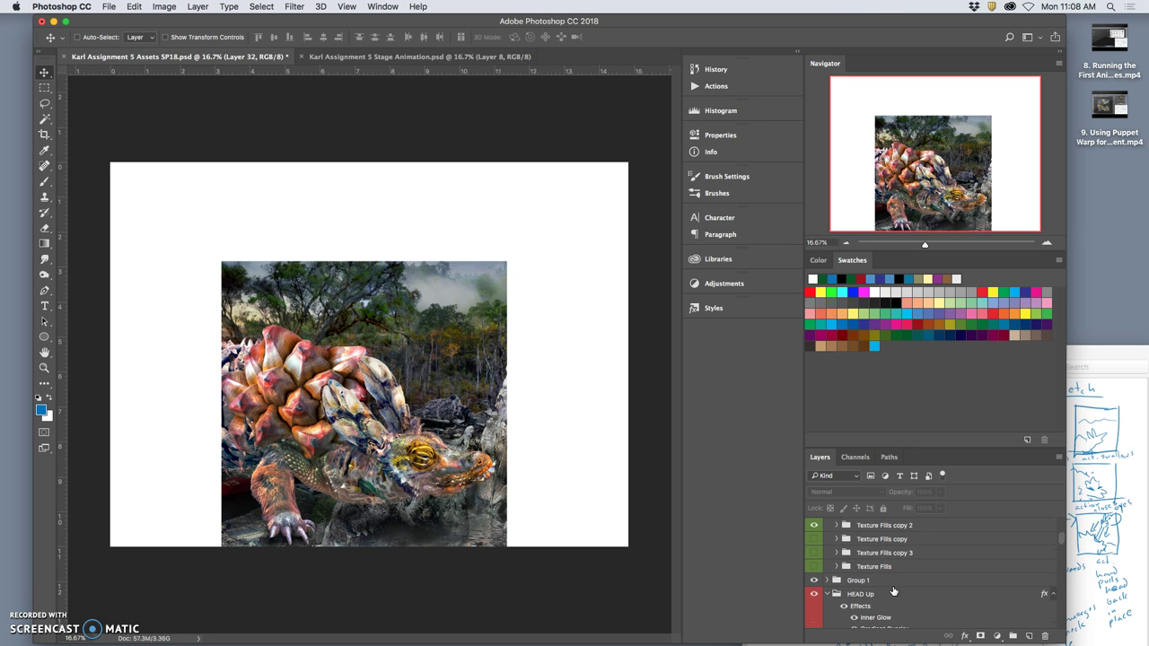
{"action": "scroll", "coordinate": [893, 591], "scroll_direction": "down", "scroll_amount": 1}
{"action": "left_click", "coordinate": [862, 576]}
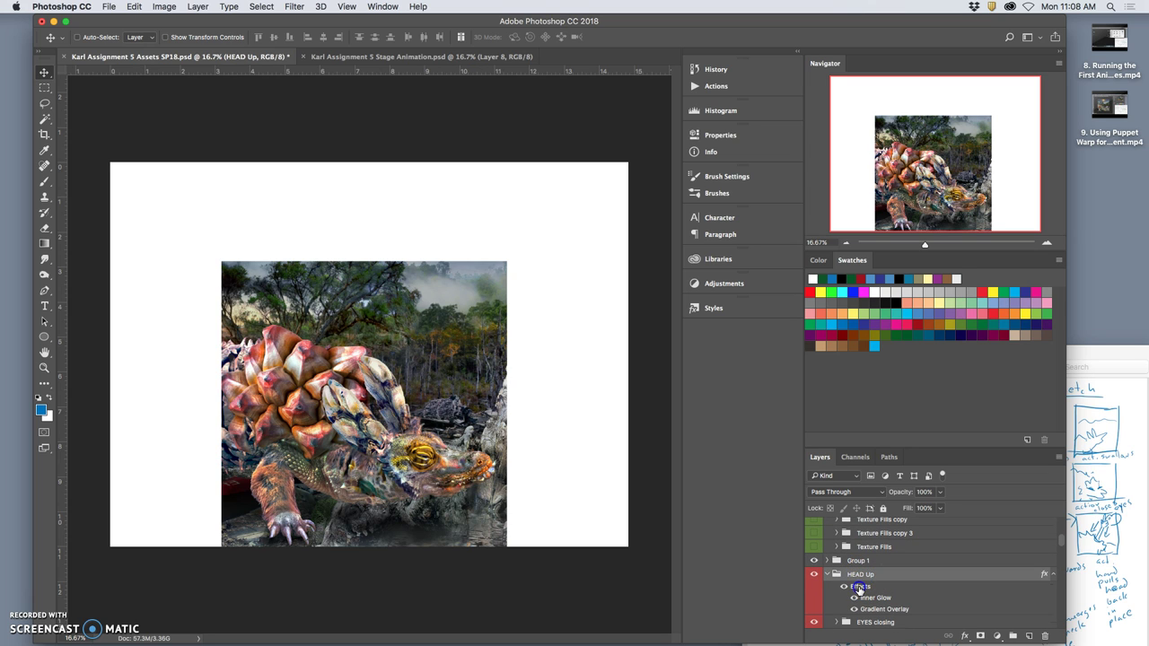
- Review and adjust HEAD Up's Inner Glow and Gradient Overlay layer styles, then apply them
{"action": "double_click", "coordinate": [860, 587]}
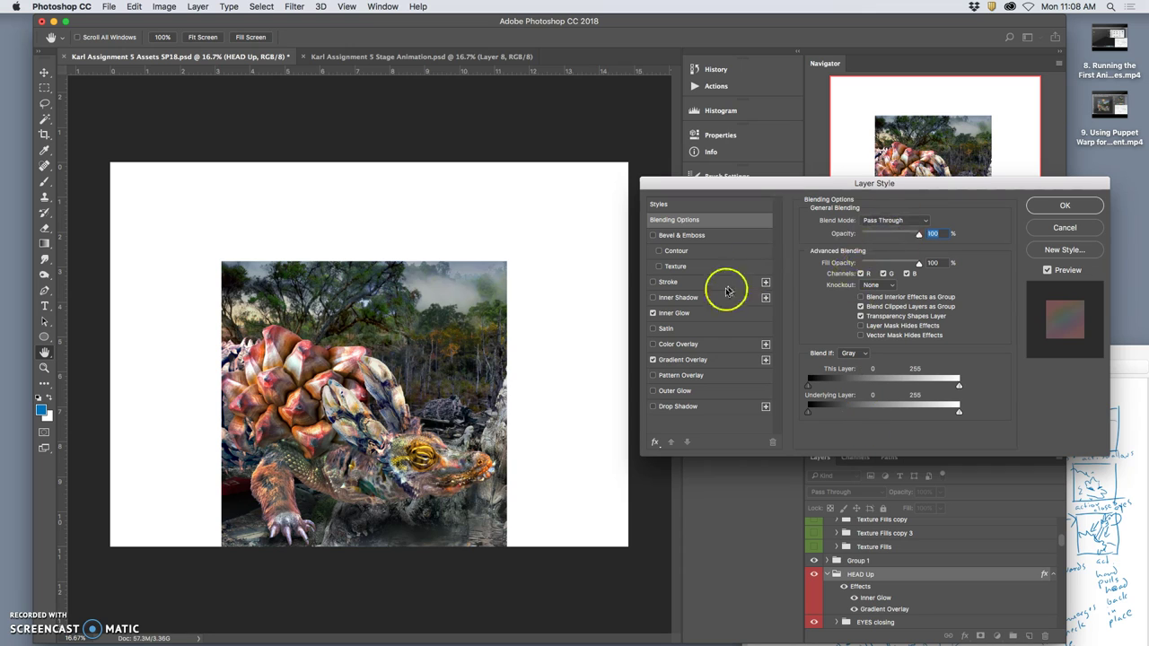
{"action": "left_click", "coordinate": [686, 313]}
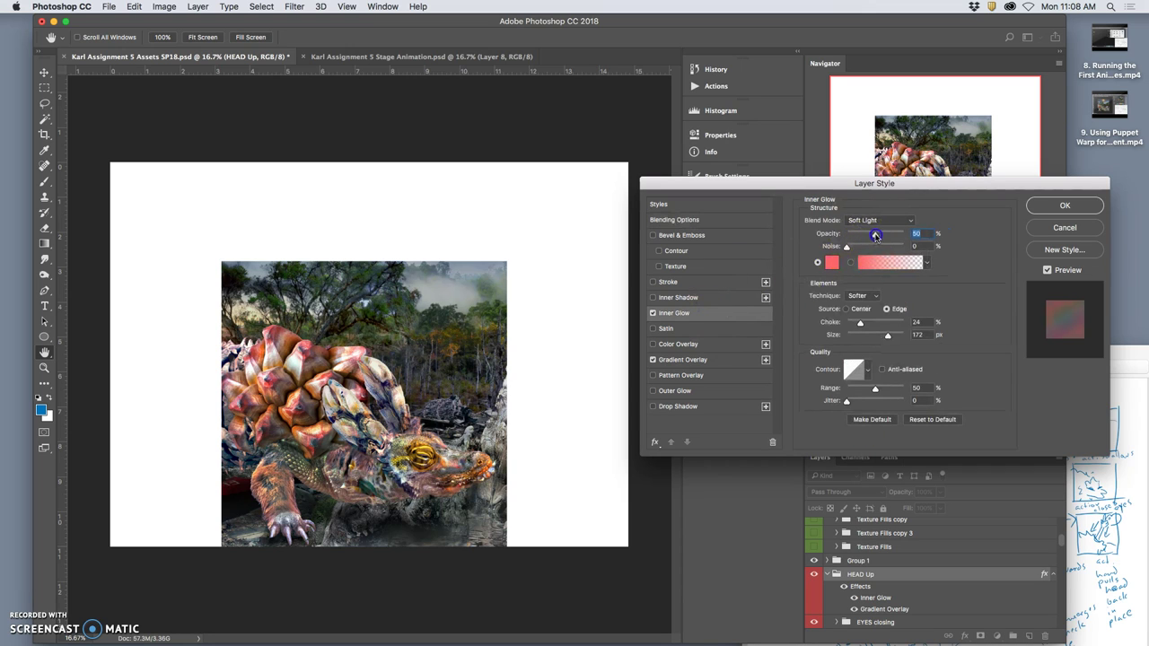
{"action": "left_click", "coordinate": [700, 360]}
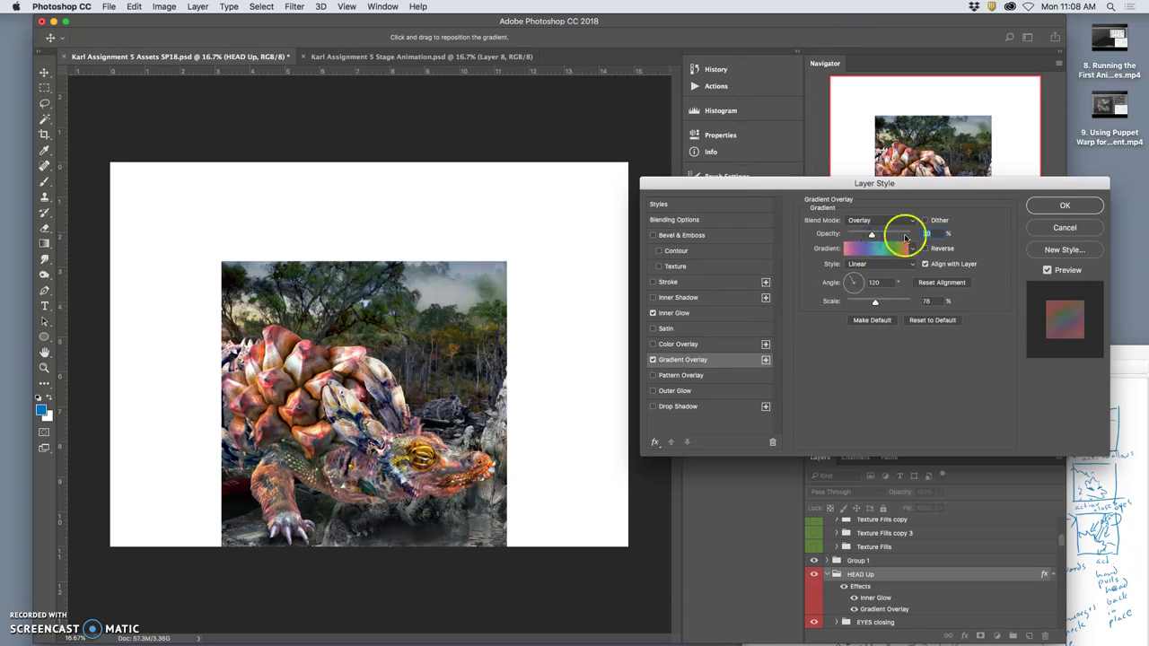
{"action": "left_click", "coordinate": [1059, 207]}
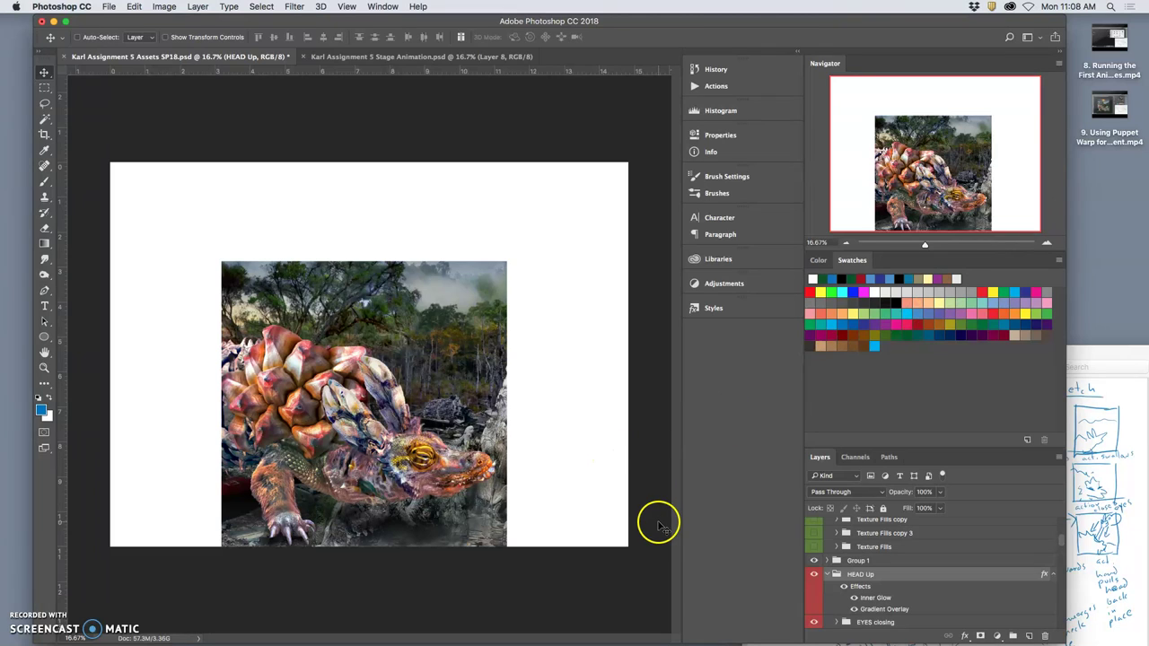
- Distort the head layer, pulling its top-left corner slightly upward
{"action": "key", "text": "super+t"}
{"action": "right_click", "coordinate": [424, 403]}
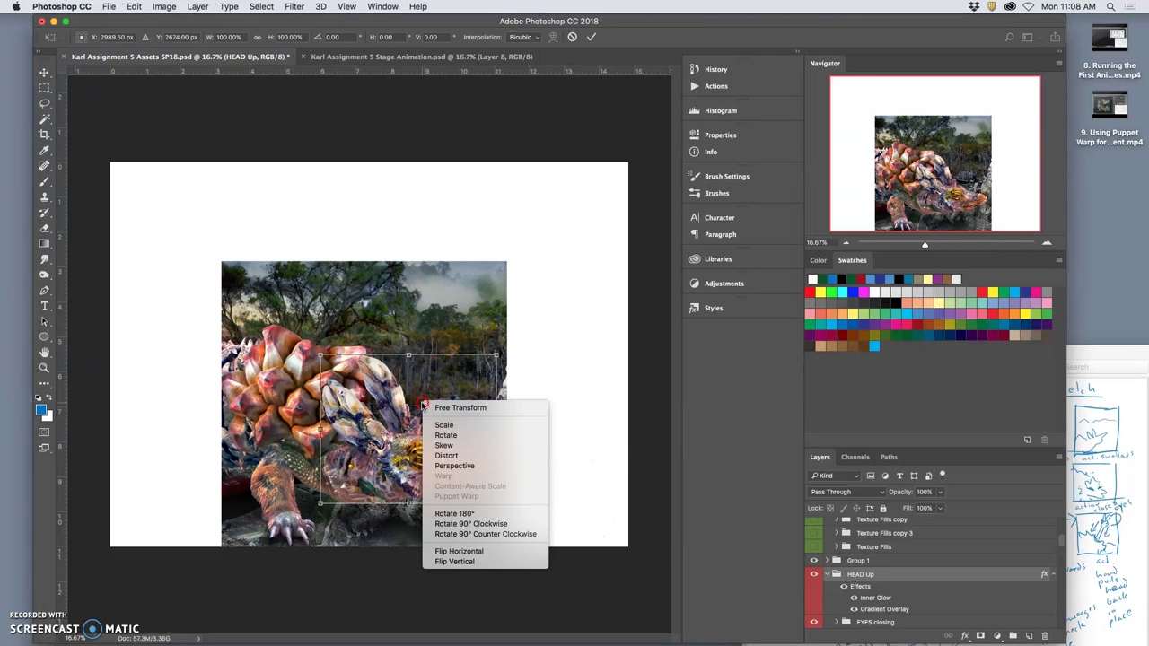
{"action": "left_click", "coordinate": [461, 456]}
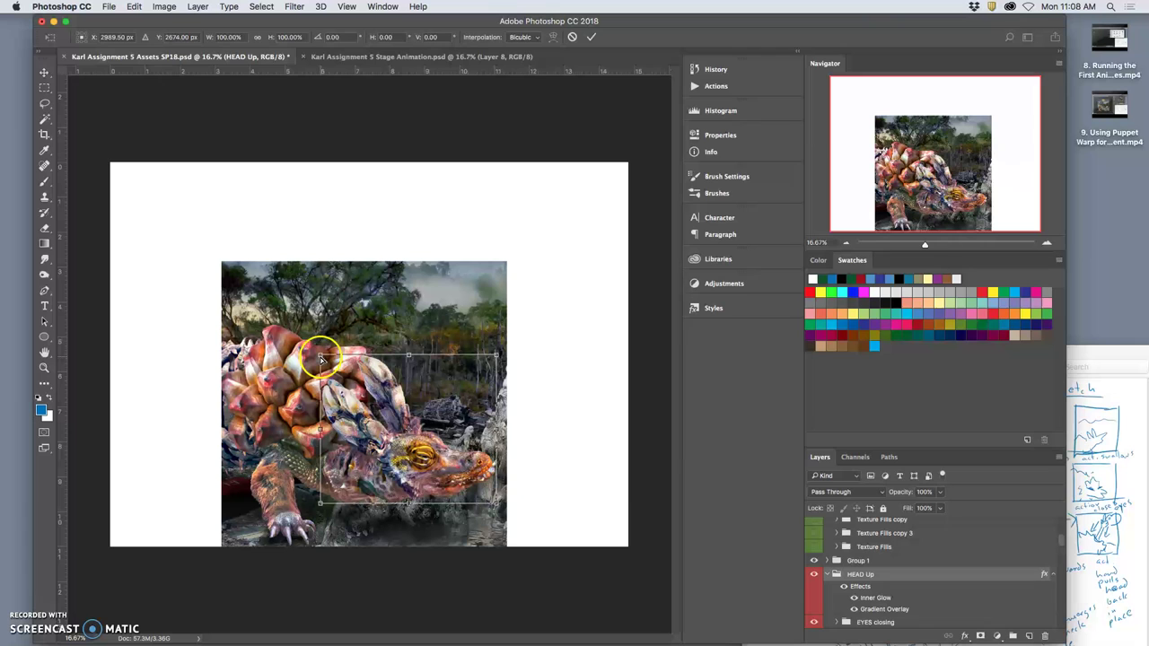
{"action": "left_click_drag", "start_coordinate": [321, 356], "coordinate": [331, 349]}
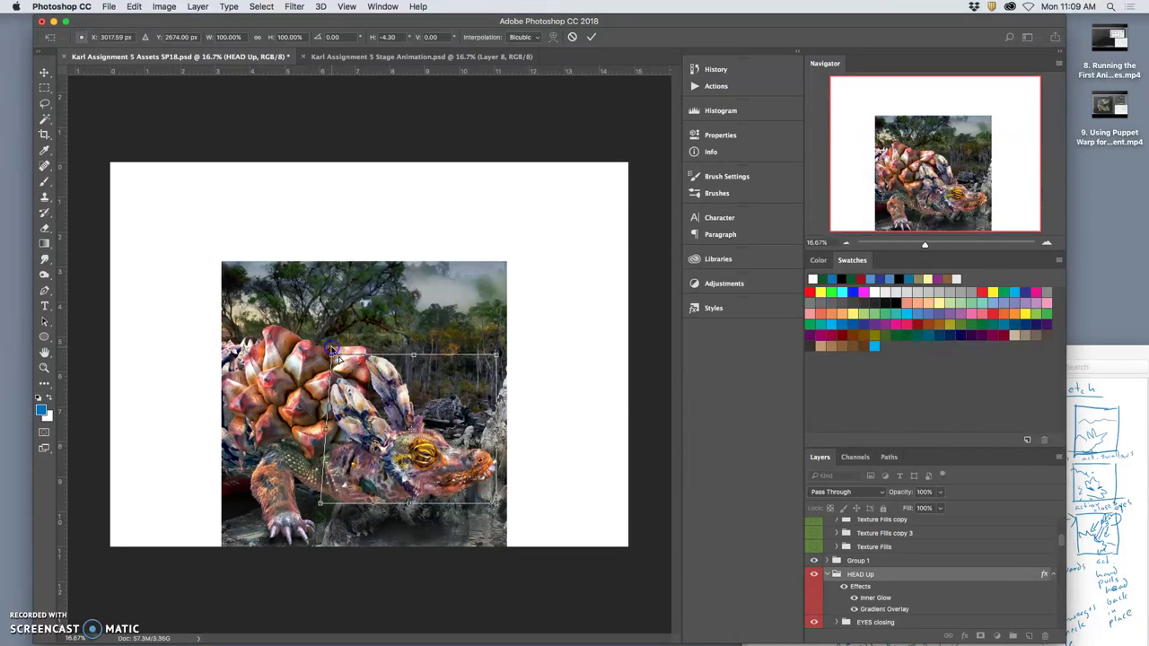